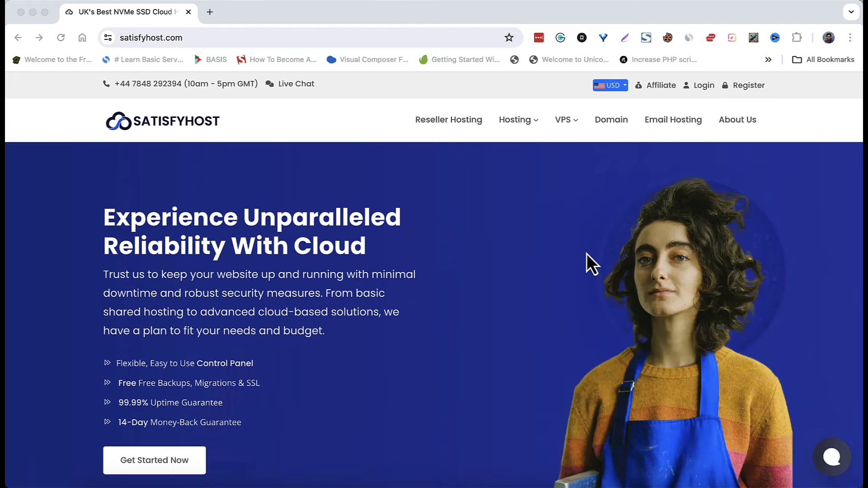
# - Browse the SatisfyHost homepage plans, such as Web Hosting from $0.90/mo and Cloud VPS from $7/mo
pyautogui.scroll(-8, 587, 253)
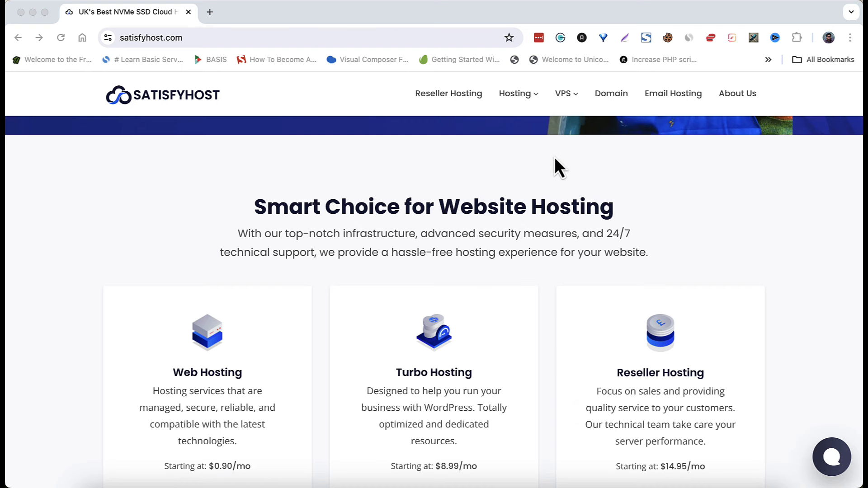
pyautogui.click(558, 214)
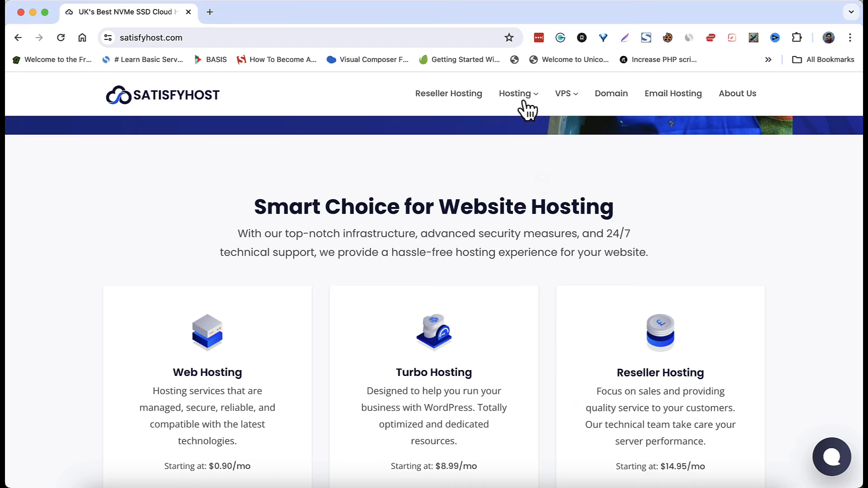
pyautogui.moveTo(516, 93)
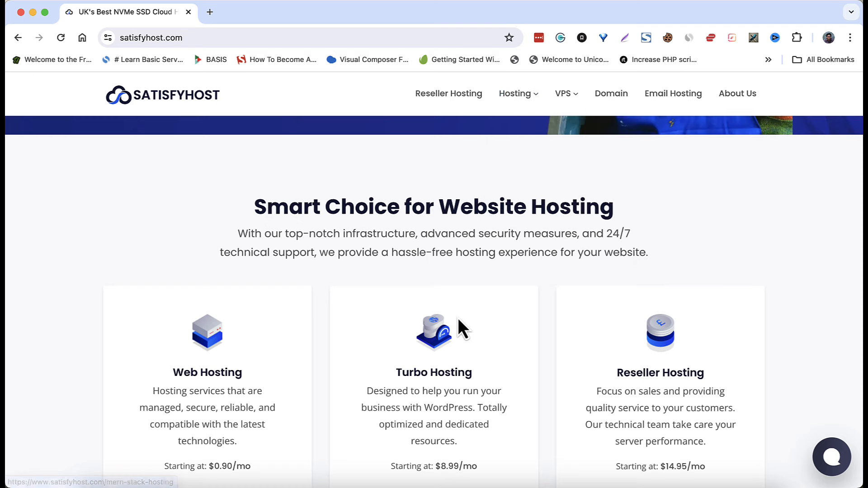
pyautogui.scroll(-3, 457, 319)
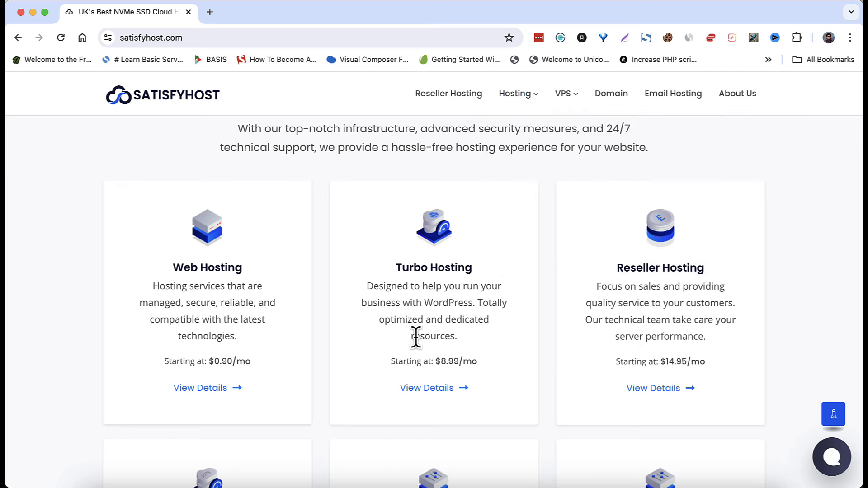
pyautogui.scroll(-10, 416, 337)
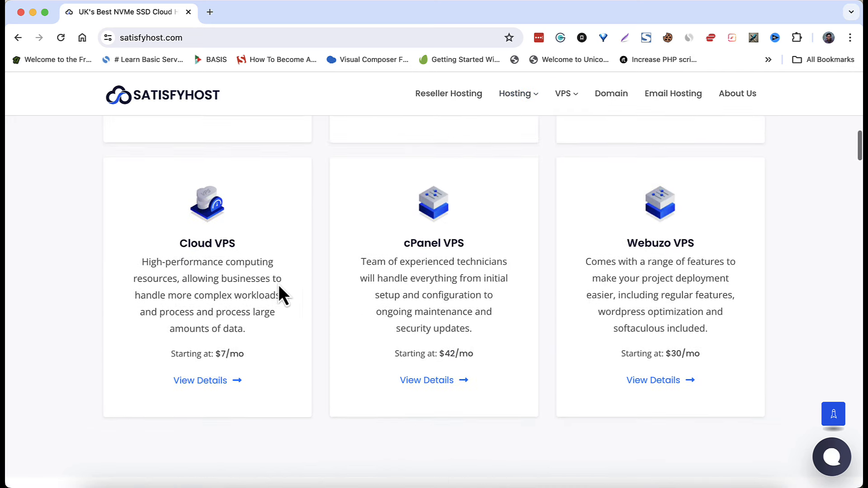
pyautogui.scroll(-15, 474, 312)
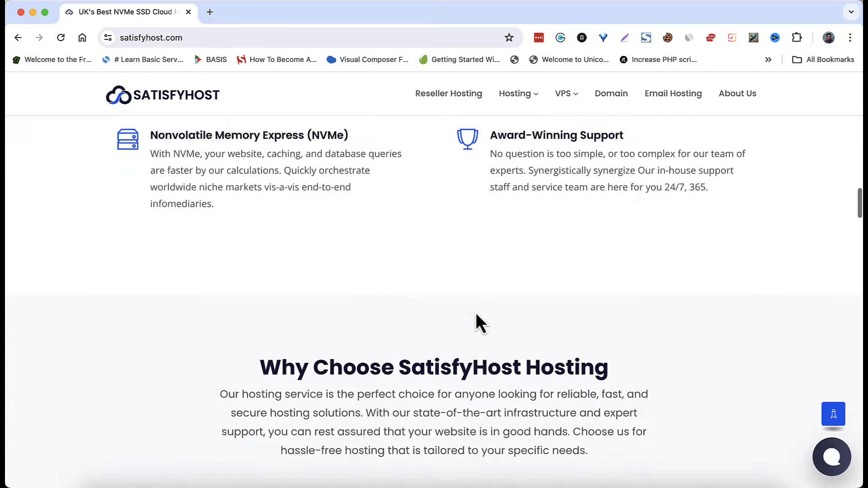
pyautogui.scroll(20, 474, 311)
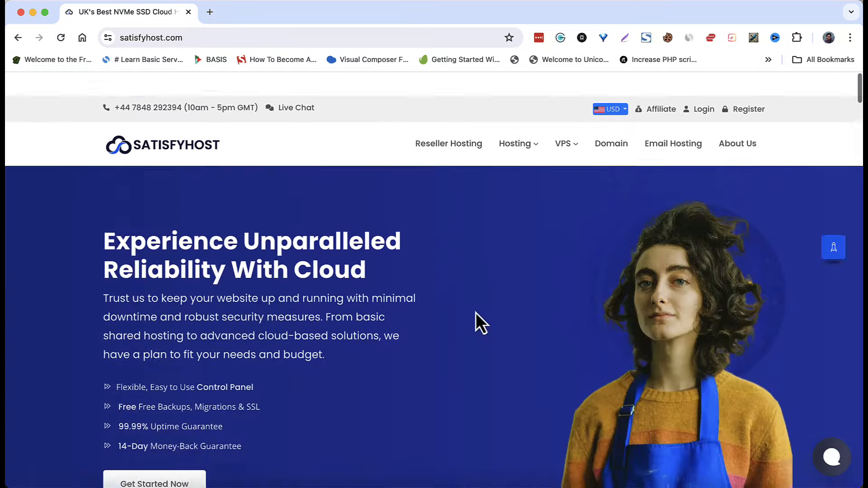
# - Open Budget Web Hosting and review the Basic $0.90, Starter $1.36 and Bronze $2.27 plans
pyautogui.moveTo(520, 120)
pyautogui.click(561, 174)
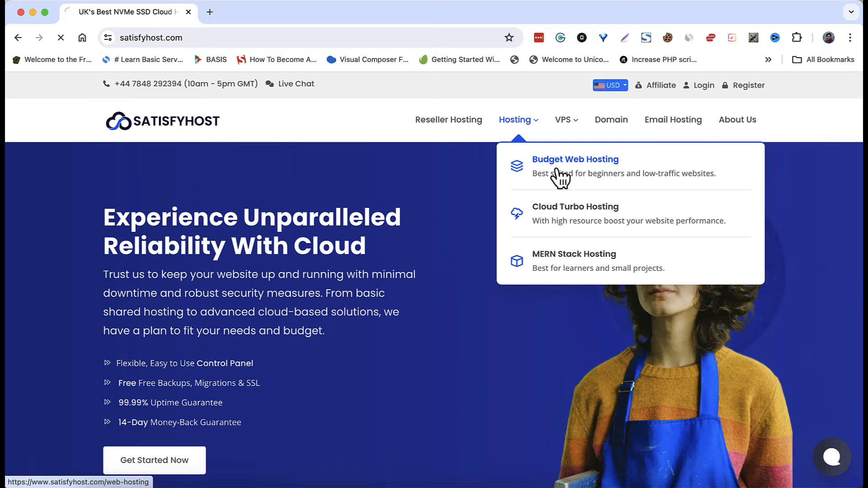
pyautogui.scroll(-12, 406, 285)
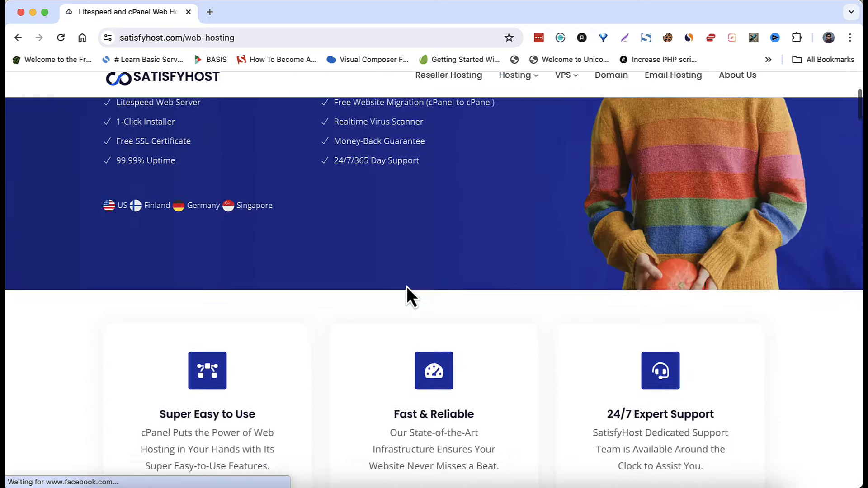
pyautogui.scroll(-3, 407, 290)
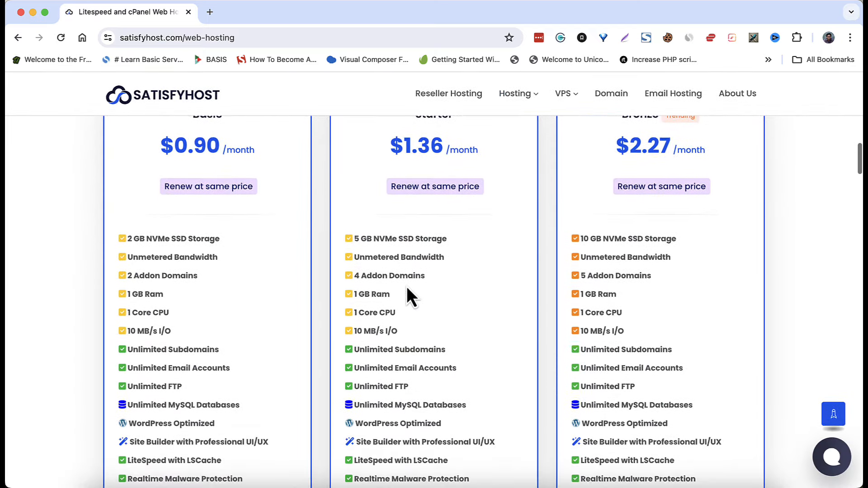
pyautogui.scroll(1, 407, 292)
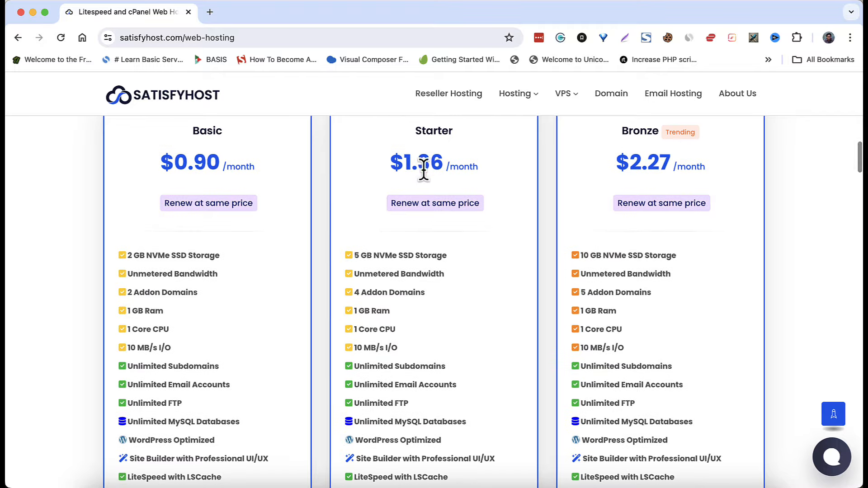
pyautogui.scroll(-10, 449, 321)
pyautogui.scroll(-15, 449, 317)
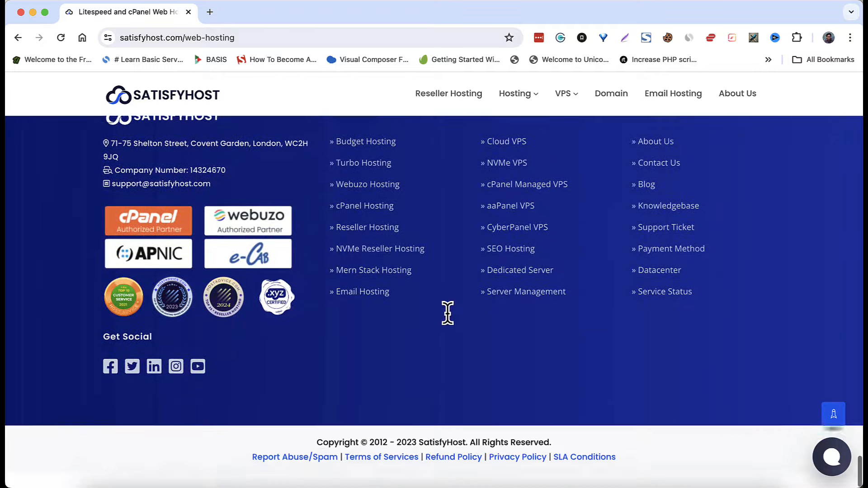
pyautogui.scroll(5, 448, 317)
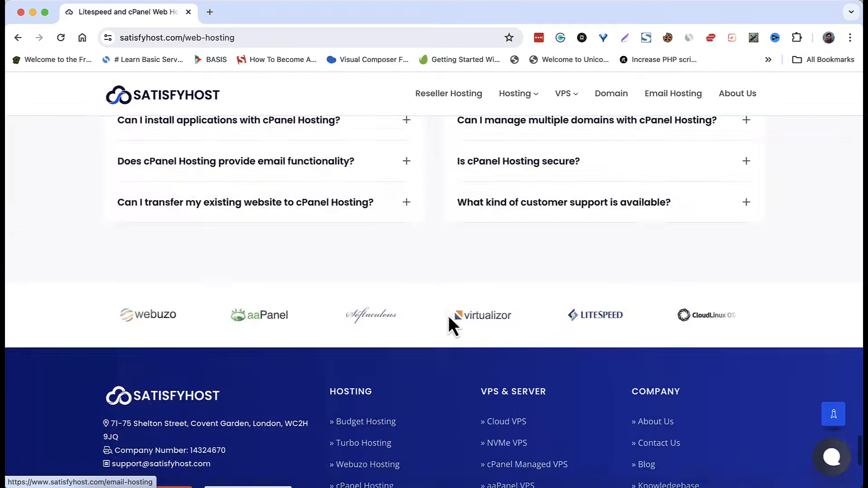
pyautogui.scroll(20, 448, 316)
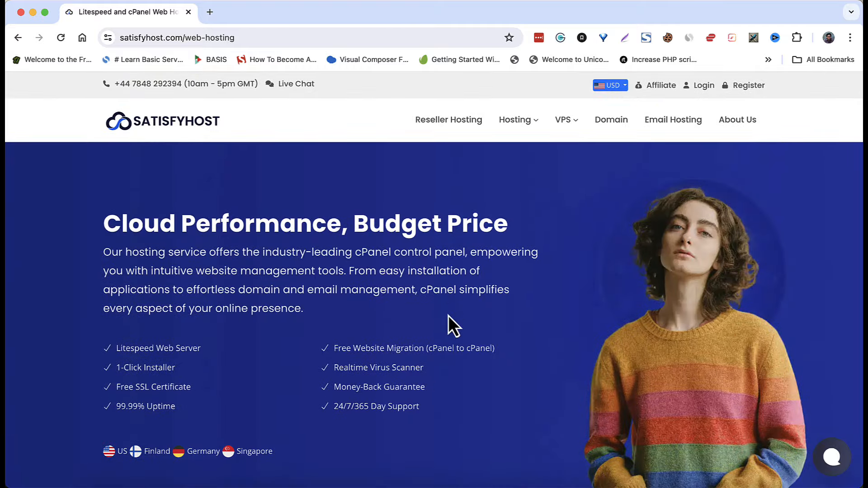
# - Switch the currency to BDT and reload Budget Web Hosting to see TK 99, 149 and 249 plans
pyautogui.click(614, 87)
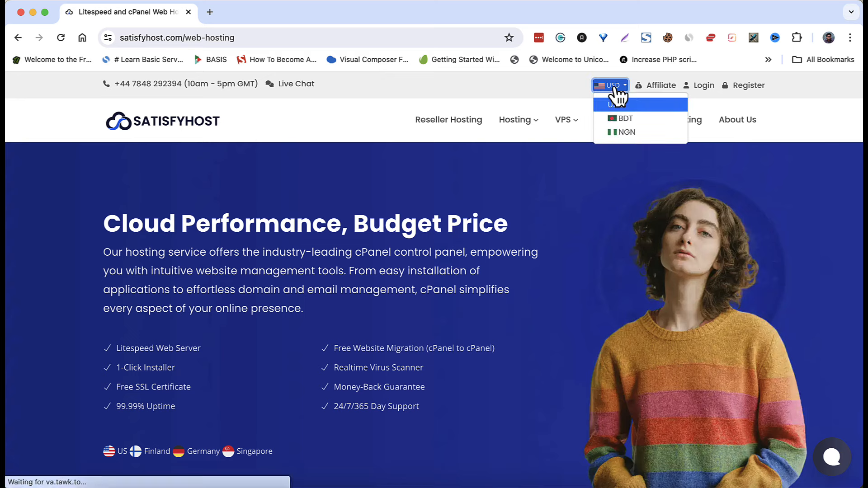
pyautogui.click(617, 118)
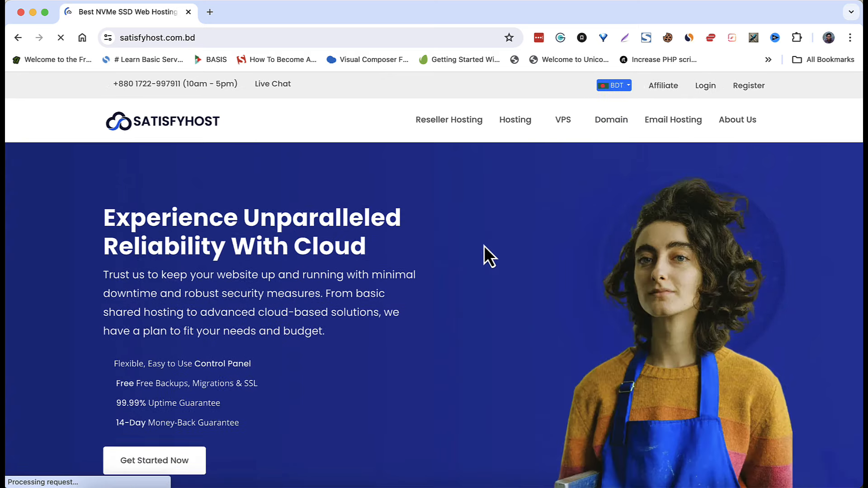
pyautogui.moveTo(524, 135)
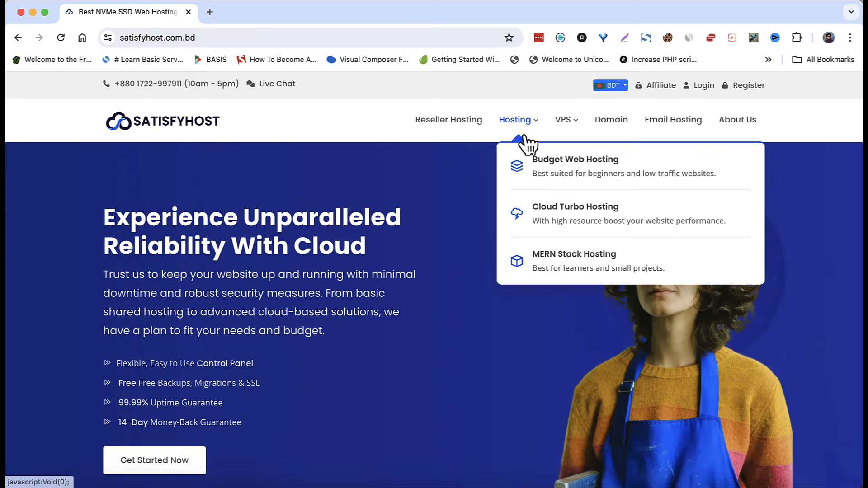
pyautogui.click(540, 176)
pyautogui.scroll(-10, 488, 364)
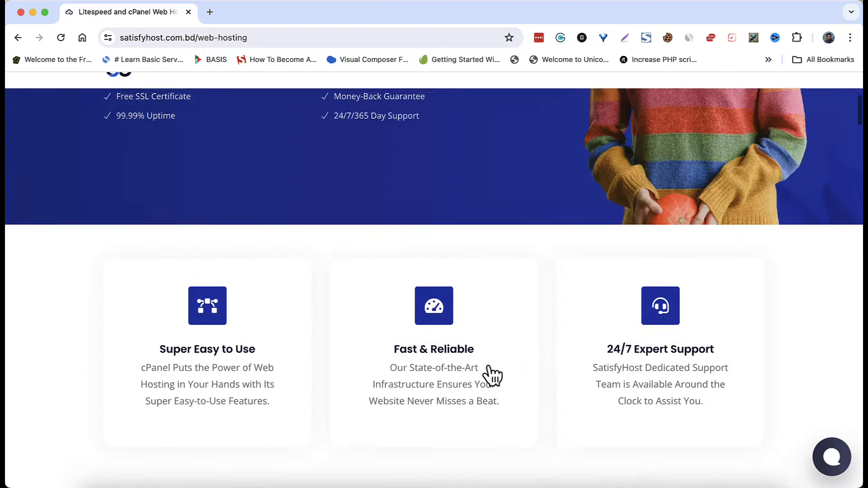
pyautogui.scroll(-7, 489, 378)
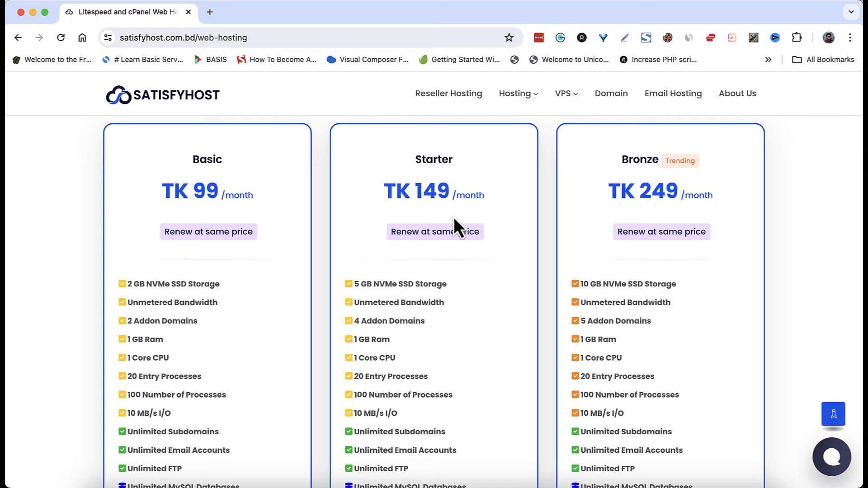
pyautogui.scroll(-3, 454, 218)
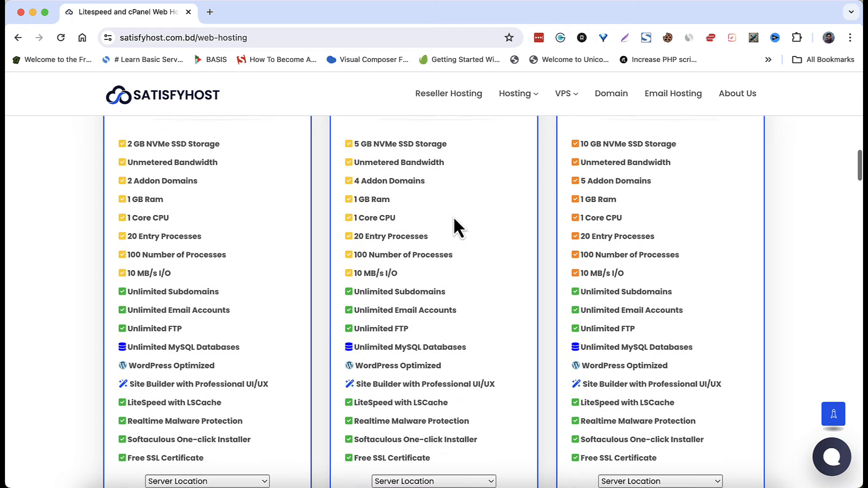
pyautogui.scroll(1, 454, 217)
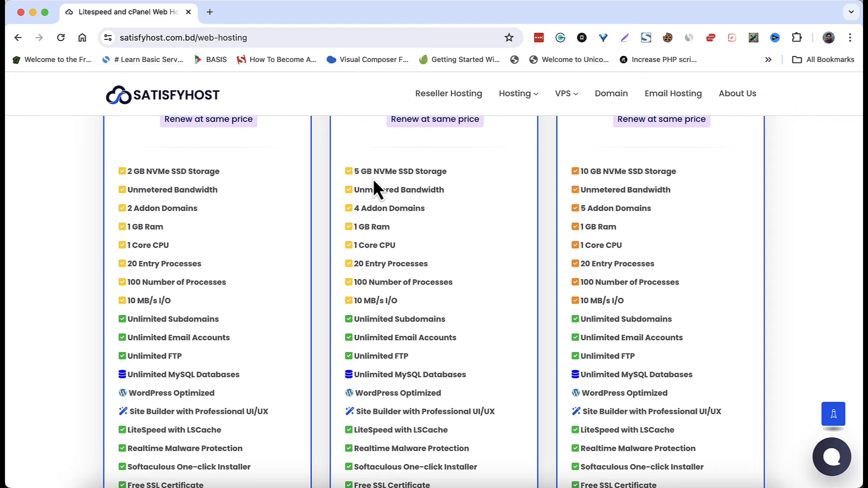
pyautogui.scroll(2, 373, 181)
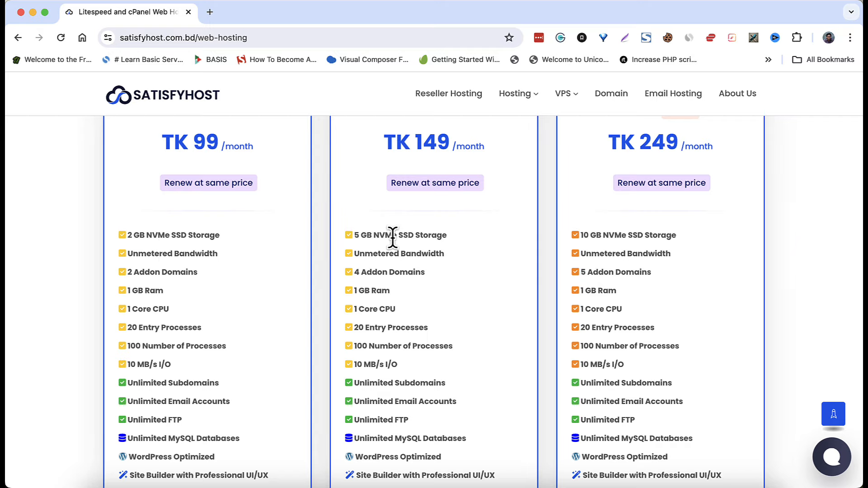
pyautogui.scroll(-7, 602, 256)
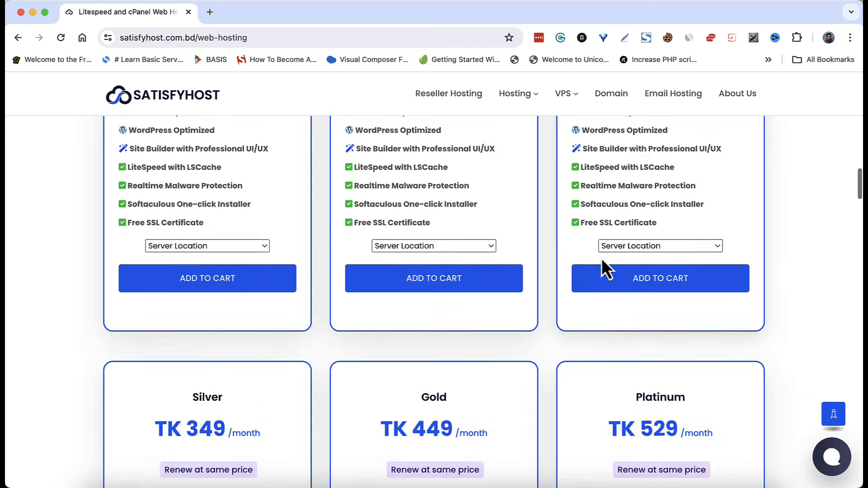
pyautogui.scroll(-5, 601, 258)
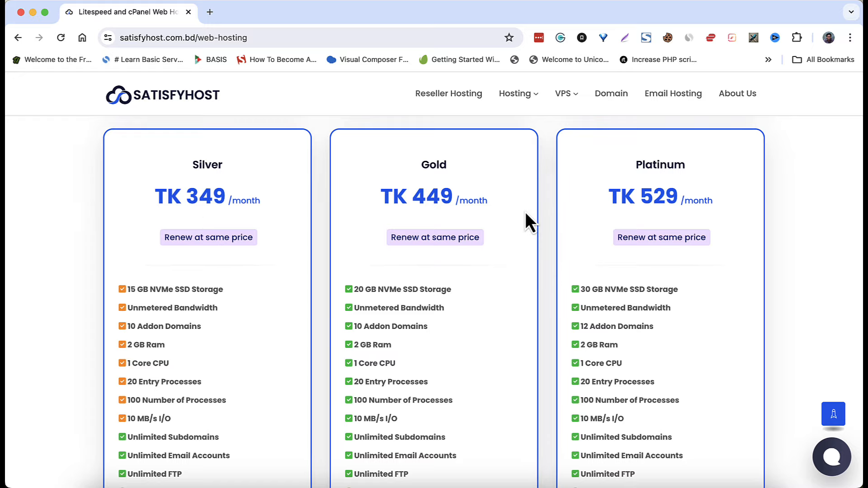
pyautogui.scroll(10, 525, 212)
pyautogui.scroll(2, 526, 217)
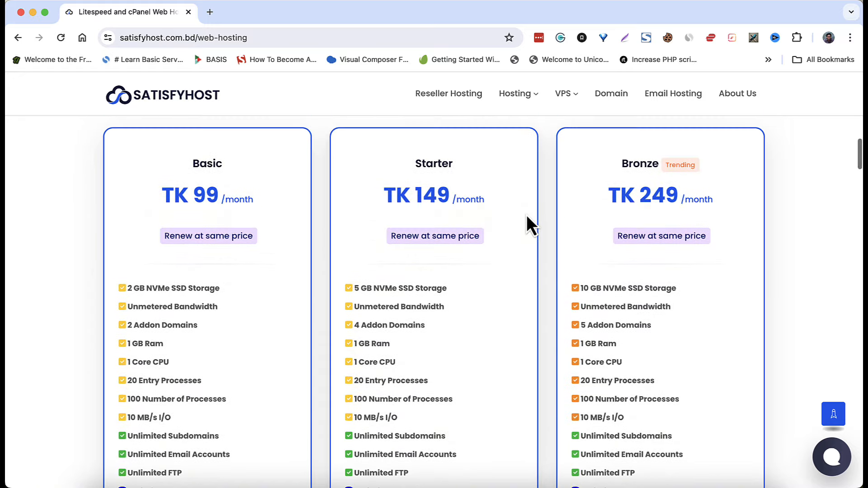
pyautogui.scroll(-12, 664, 196)
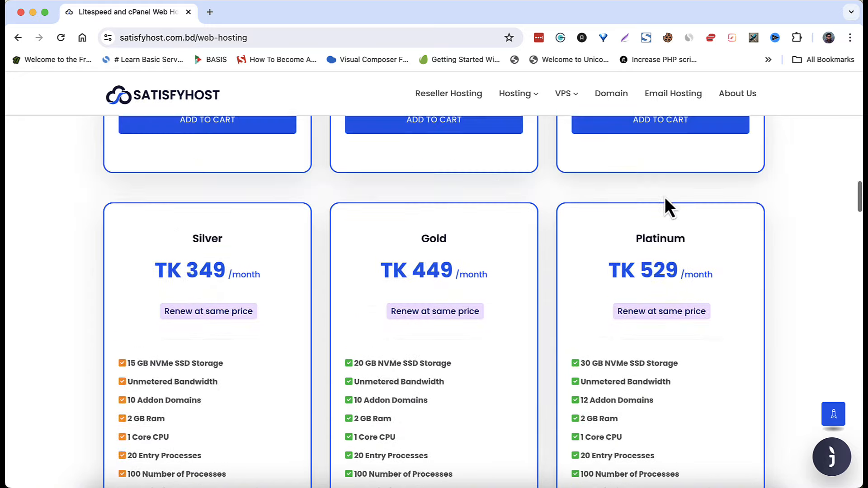
pyautogui.scroll(1, 665, 197)
pyautogui.scroll(-6, 665, 194)
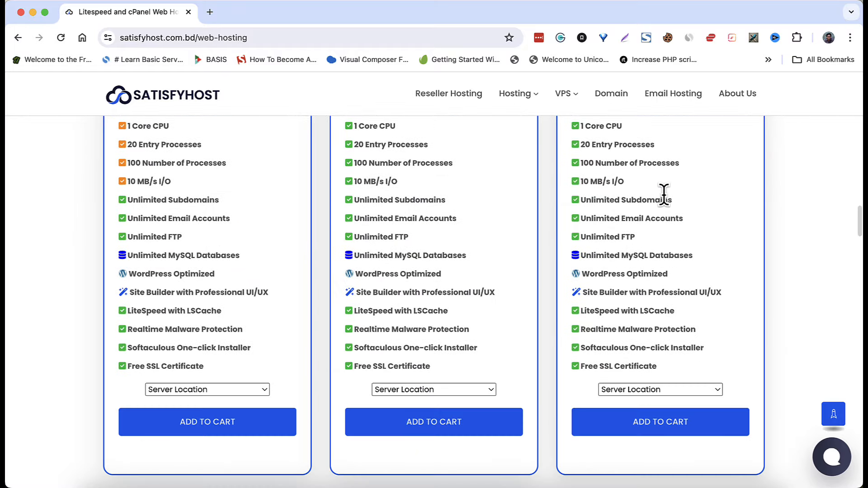
pyautogui.scroll(3, 255, 221)
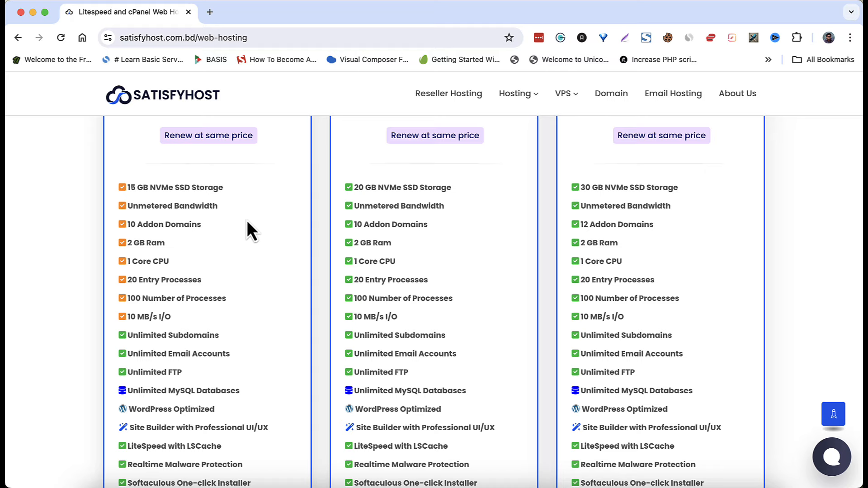
pyautogui.scroll(2, 379, 300)
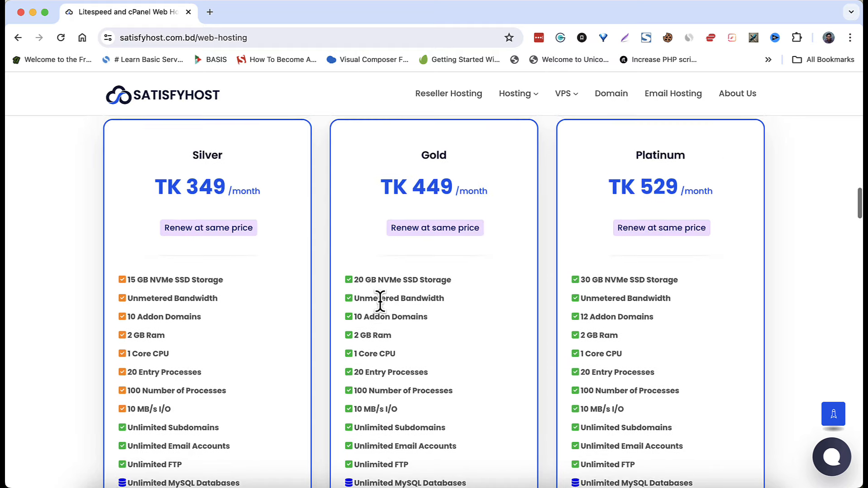
pyautogui.scroll(-6, 367, 324)
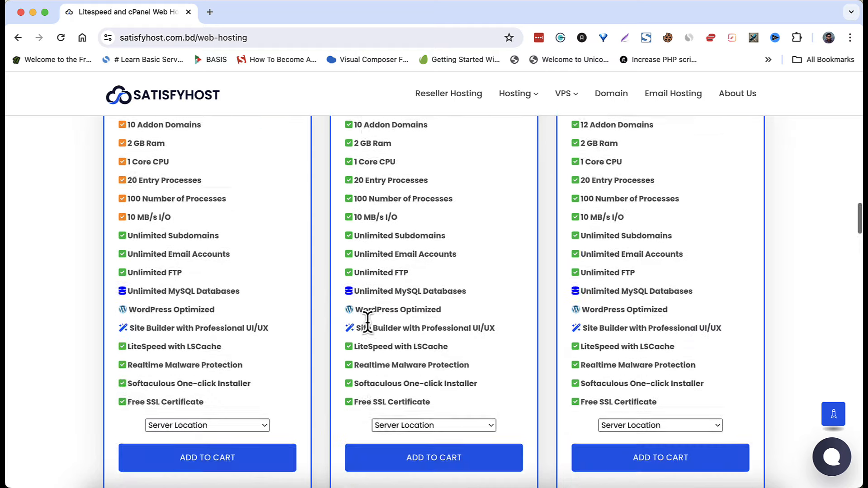
pyautogui.scroll(5, 389, 324)
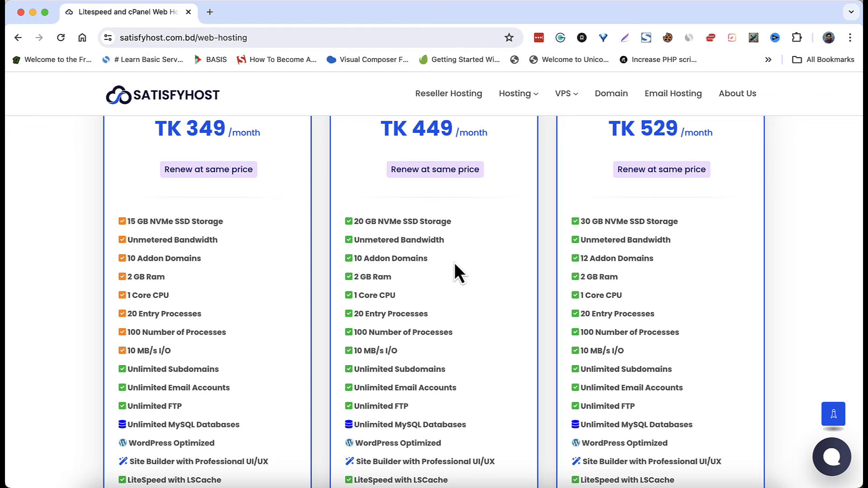
pyautogui.scroll(2, 455, 267)
pyautogui.scroll(-9, 455, 267)
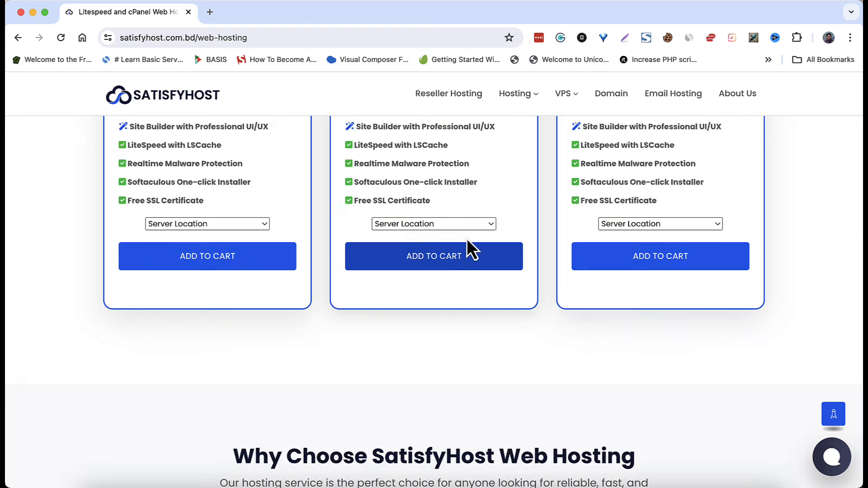
# - Set the Gold plan's server location to Germany and add it to the cart
pyautogui.click(470, 226)
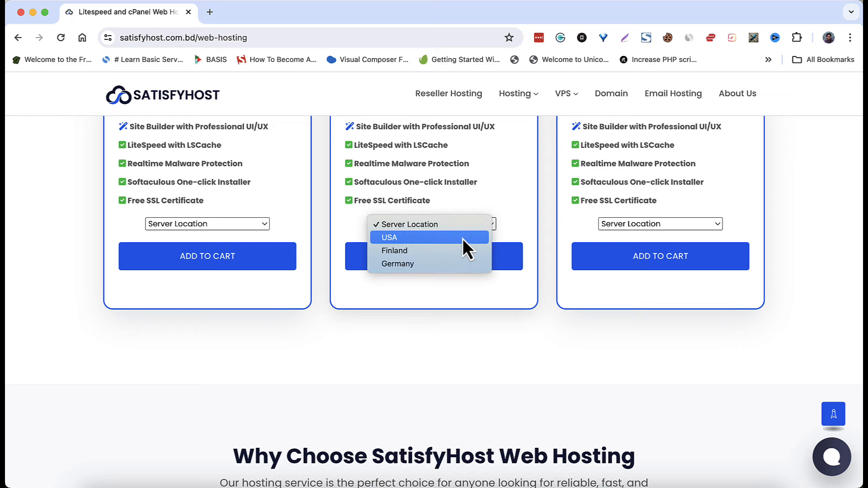
pyautogui.click(513, 167)
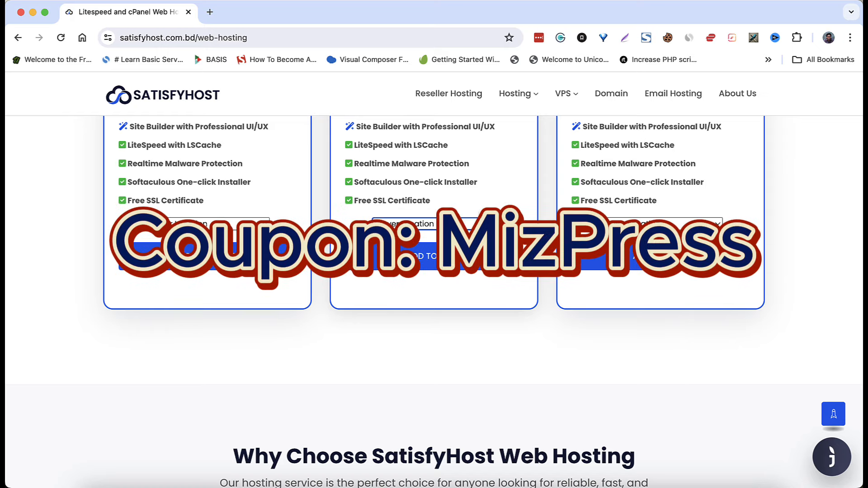
pyautogui.click(448, 223)
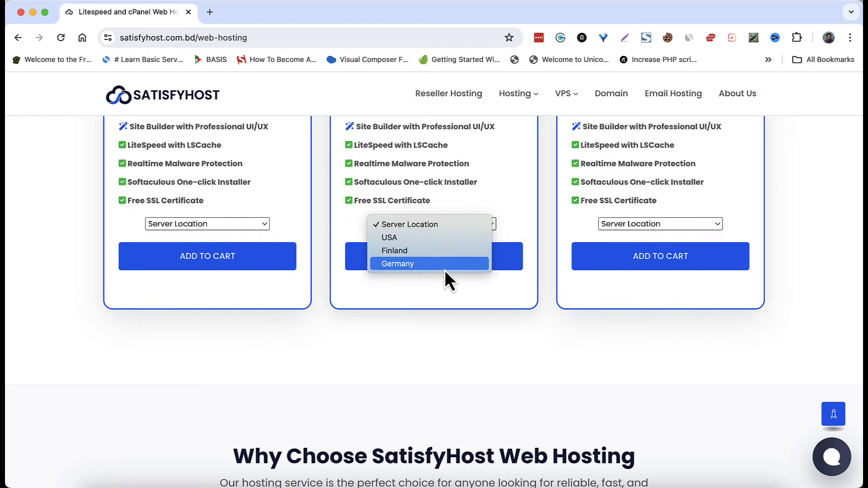
pyautogui.click(444, 266)
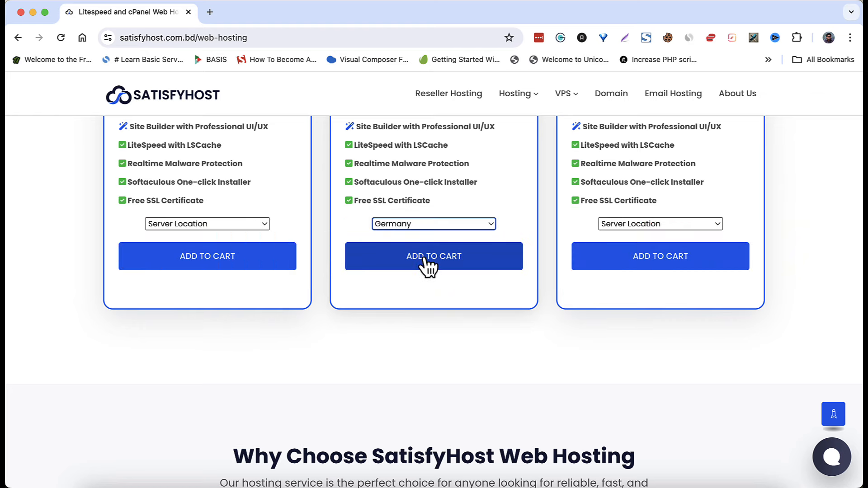
pyautogui.click(427, 267)
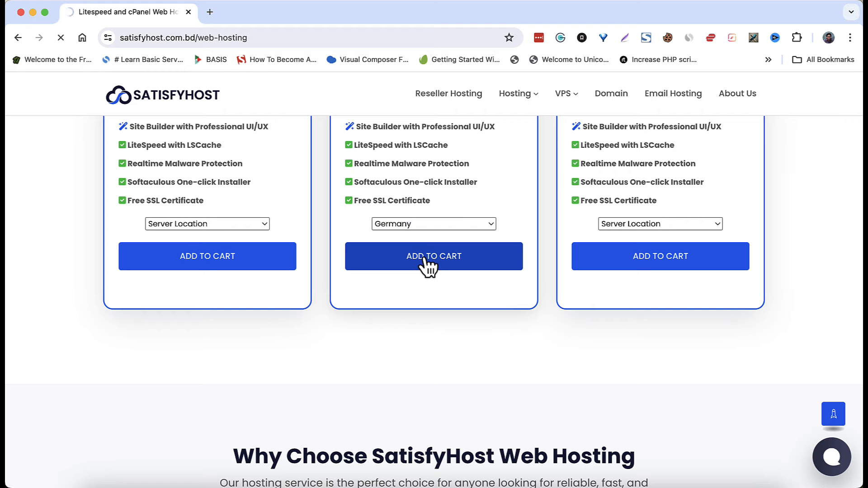
pyautogui.scroll(-3, 424, 258)
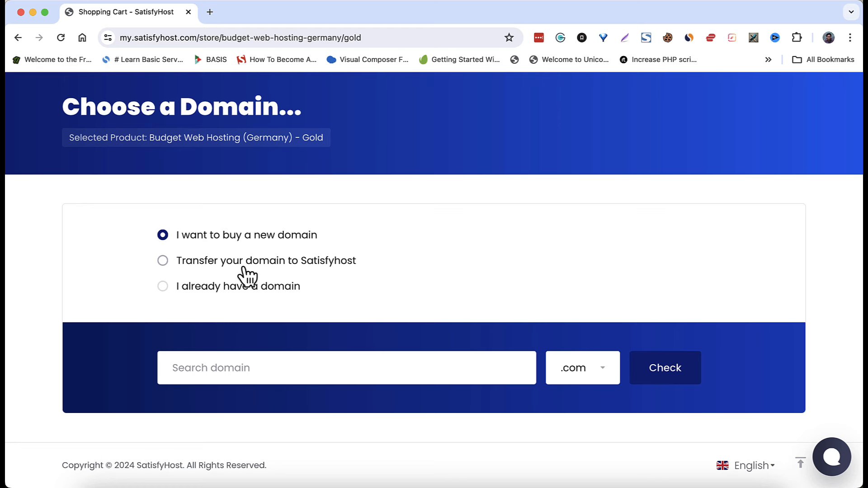
# - Choose 'I already have a domain' and enter bdpathshala with the com extension
pyautogui.click(164, 287)
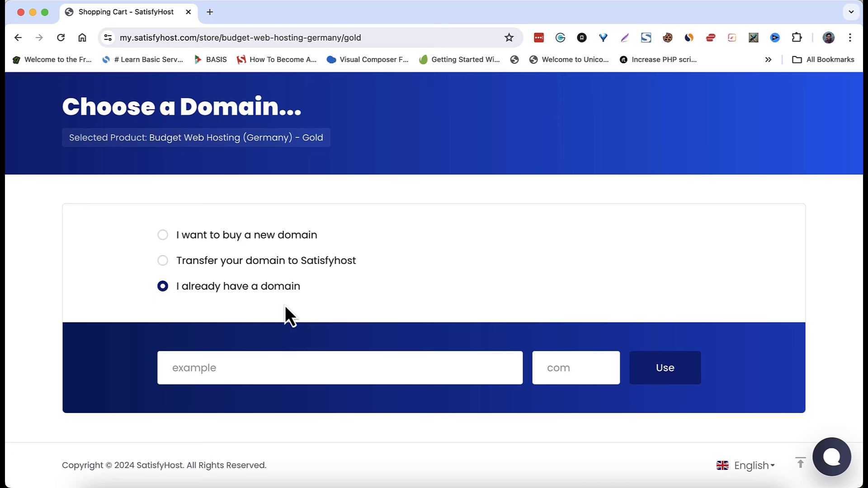
pyautogui.click(330, 375)
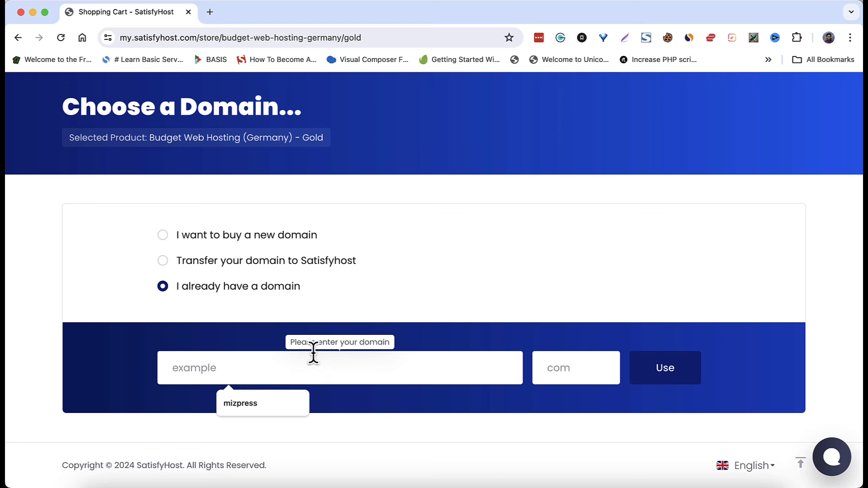
pyautogui.write('bdpathshala')
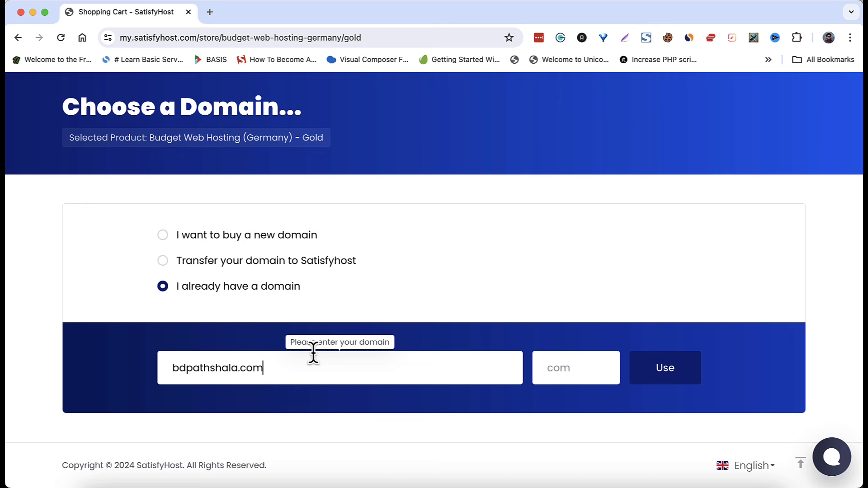
pyautogui.press('Tab')
pyautogui.write('com')
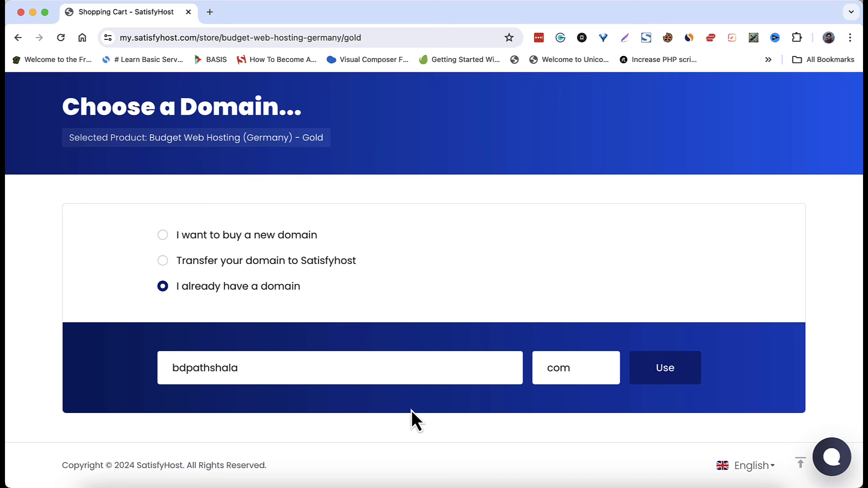
# - Confirm bdpathshala.com as the domain and choose Annually billing at TK 5,349
pyautogui.click(665, 368)
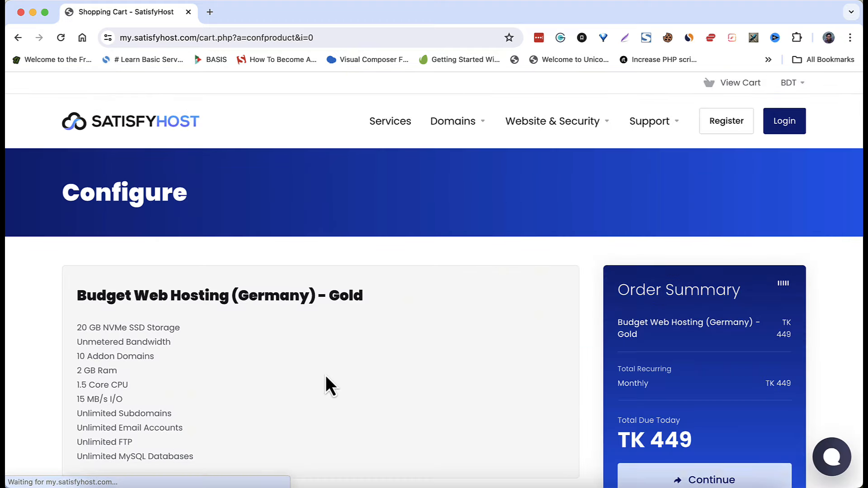
pyautogui.scroll(-2, 326, 377)
pyautogui.scroll(-3, 326, 377)
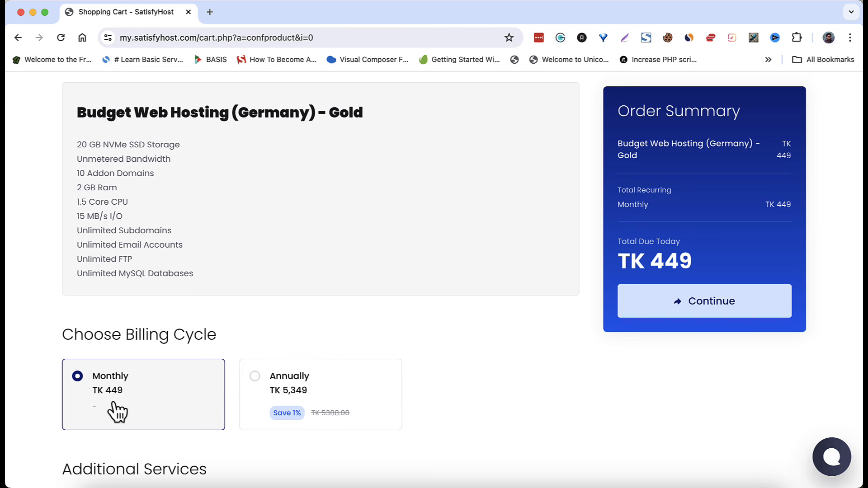
pyautogui.click(353, 389)
pyautogui.scroll(-2, 348, 384)
pyautogui.scroll(-2, 349, 387)
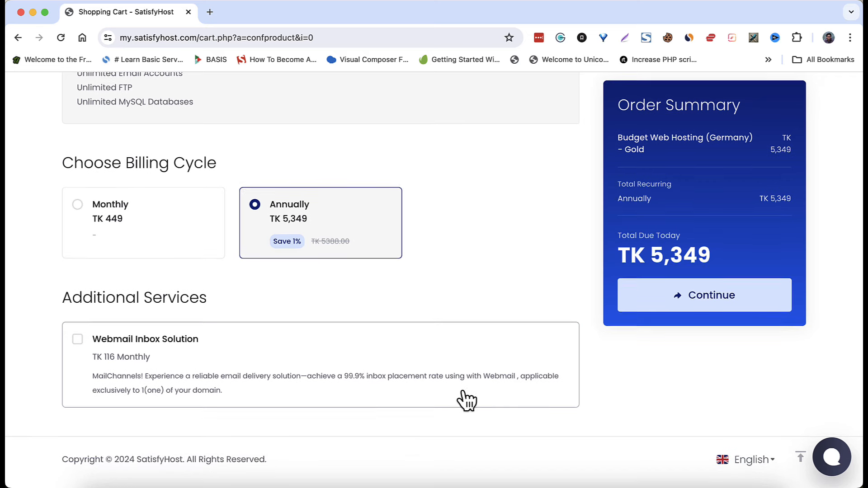
pyautogui.scroll(3, 470, 351)
pyautogui.scroll(5, 470, 280)
pyautogui.scroll(-10, 471, 281)
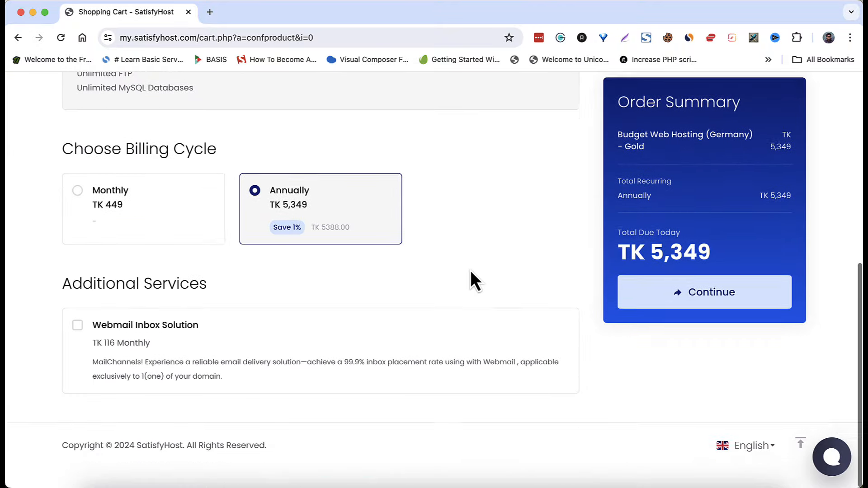
# - On Review & Checkout, validate the promotion code for a 25% discount, leaving TK 4,012 due
pyautogui.click(709, 311)
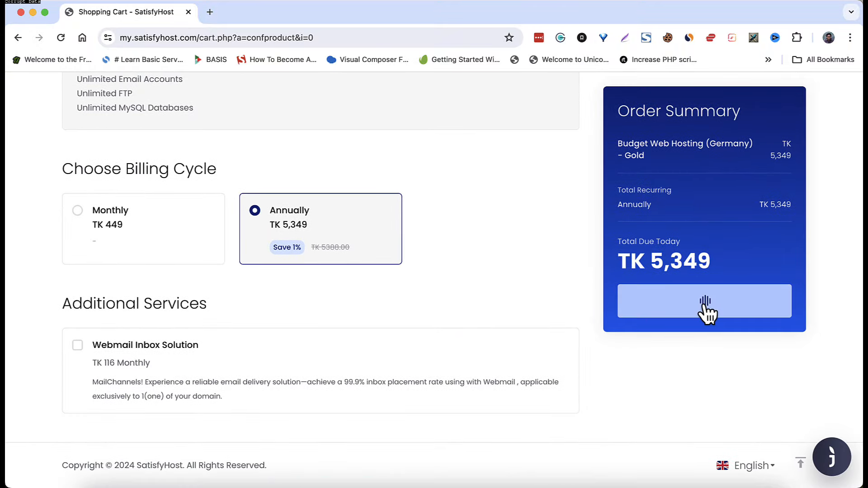
pyautogui.scroll(-6, 373, 390)
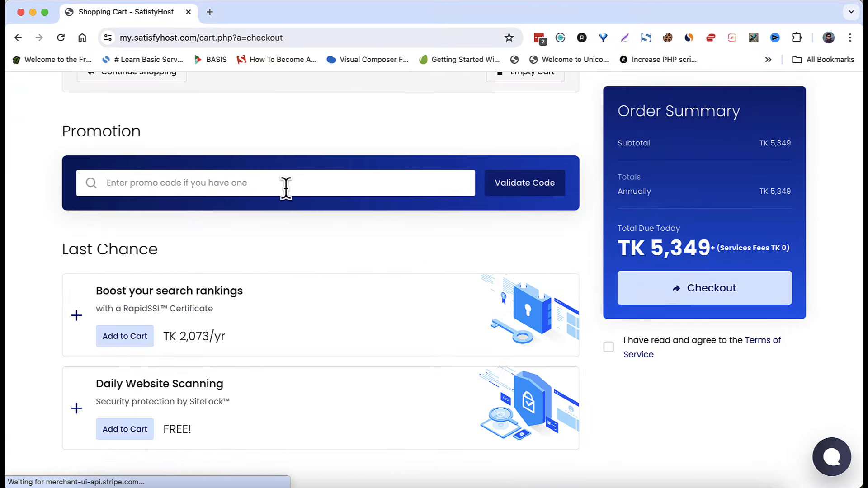
pyautogui.click(286, 188)
pyautogui.write('mizpress')
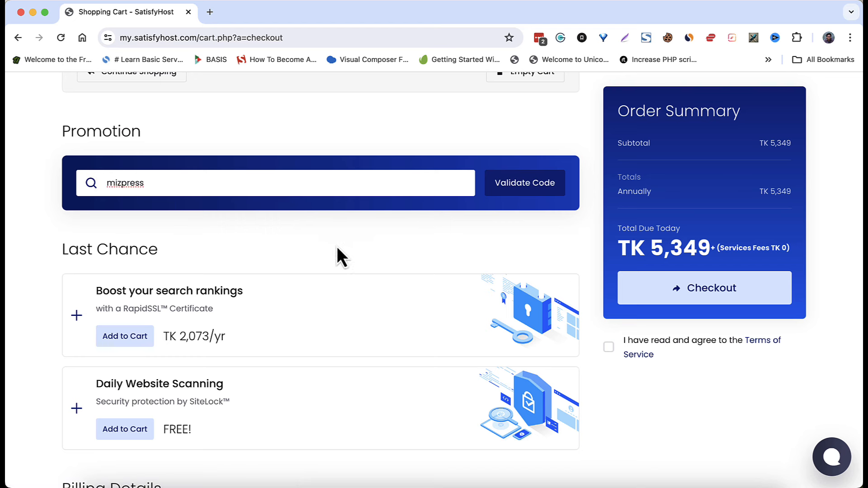
pyautogui.click(520, 193)
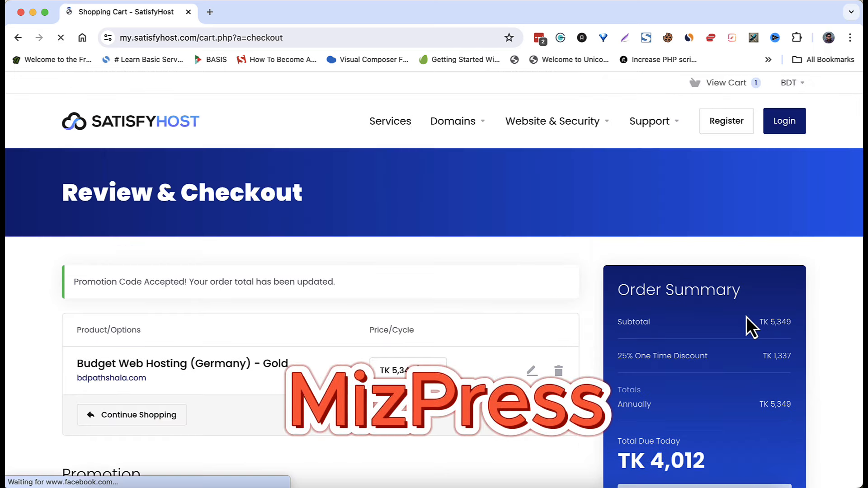
pyautogui.scroll(-3, 748, 316)
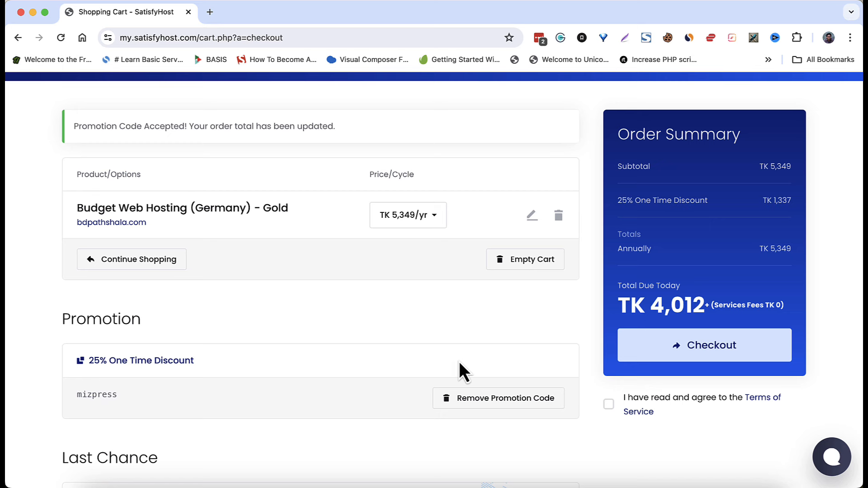
# - Agree to the Terms of Service, submit checkout, and review the required personal-information fields
pyautogui.click(699, 349)
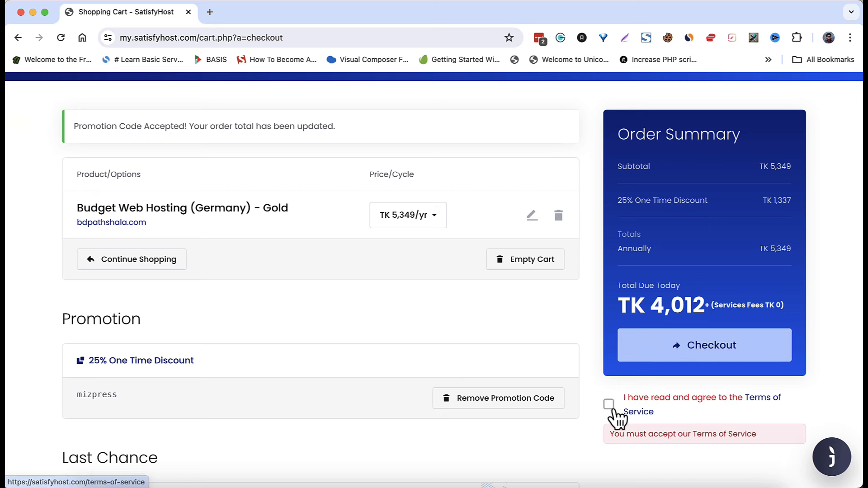
pyautogui.click(609, 405)
pyautogui.click(695, 353)
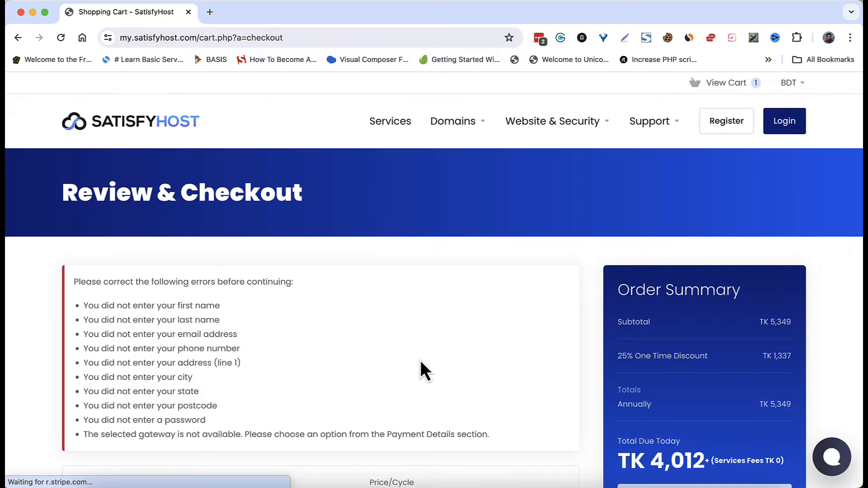
pyautogui.scroll(-6, 421, 362)
pyautogui.scroll(-4, 420, 360)
pyautogui.scroll(15, 419, 360)
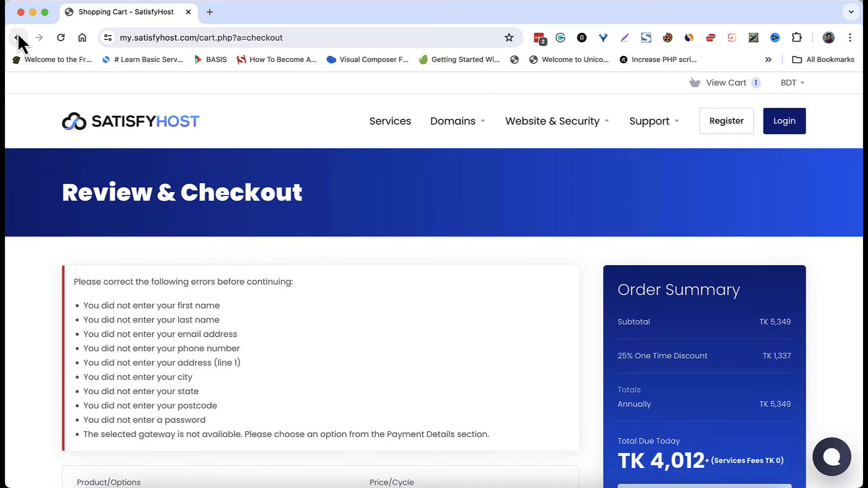
pyautogui.scroll(-12, 194, 282)
pyautogui.scroll(-6, 193, 282)
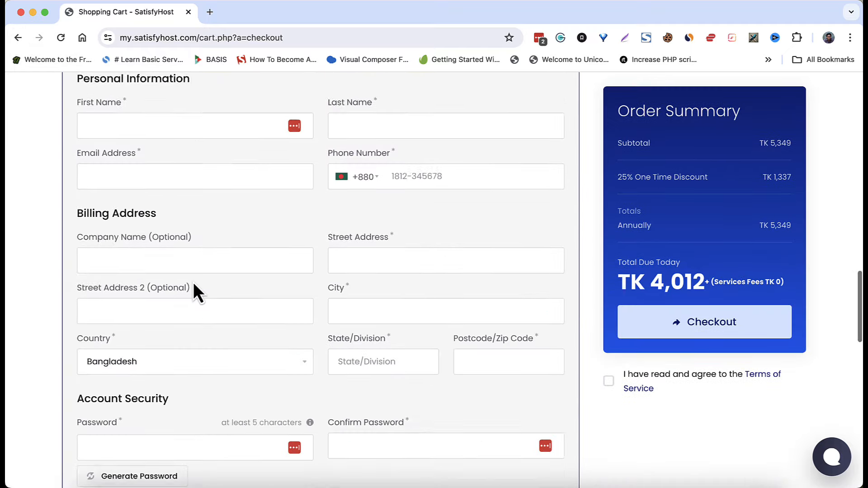
pyautogui.scroll(4, 194, 289)
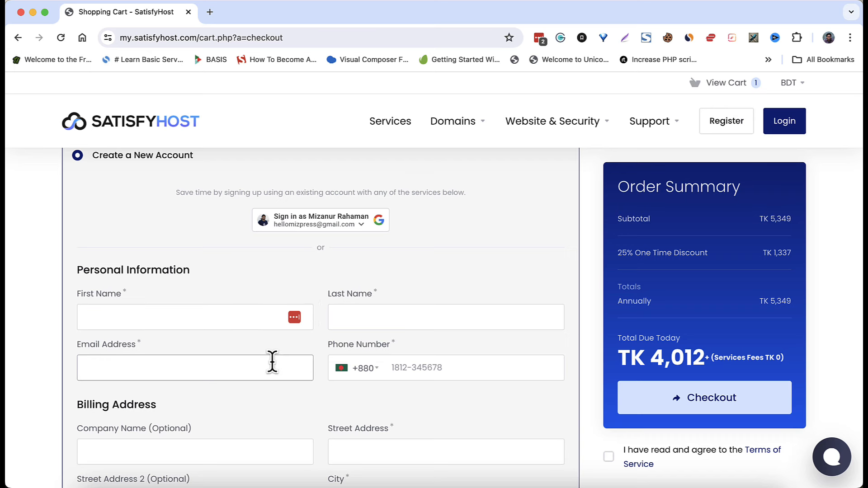
# - Fill in the customer's first name, last name, e-mail address and phone number
pyautogui.scroll(-2, 272, 361)
pyautogui.click(205, 220)
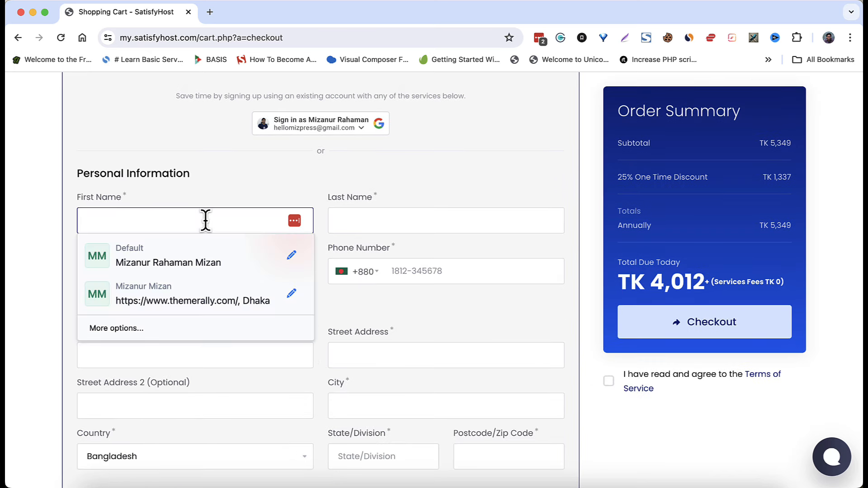
pyautogui.press('Tab')
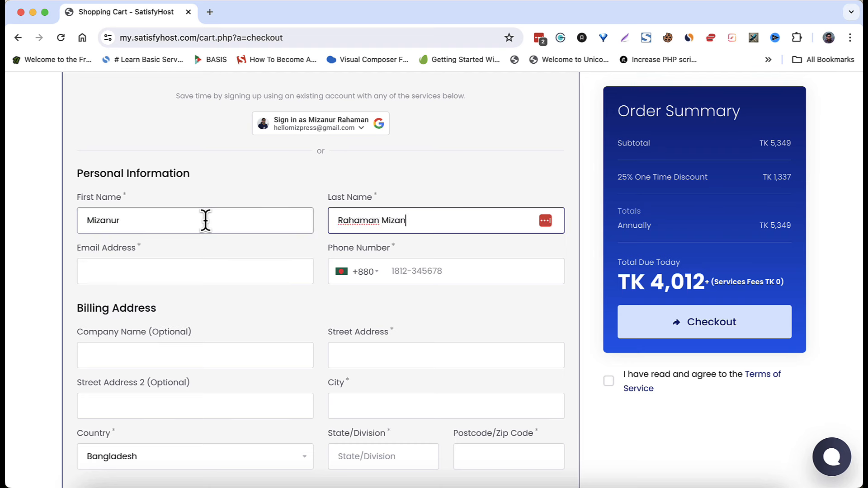
pyautogui.click(165, 274)
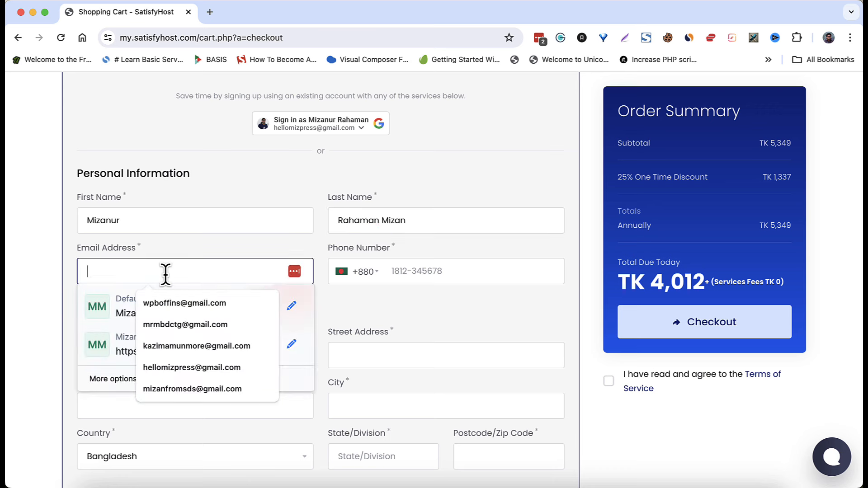
pyautogui.click(171, 302)
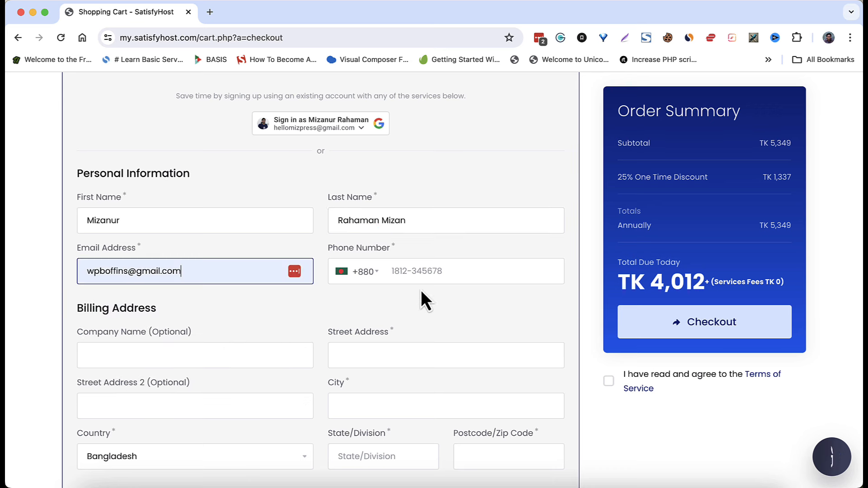
pyautogui.click(422, 273)
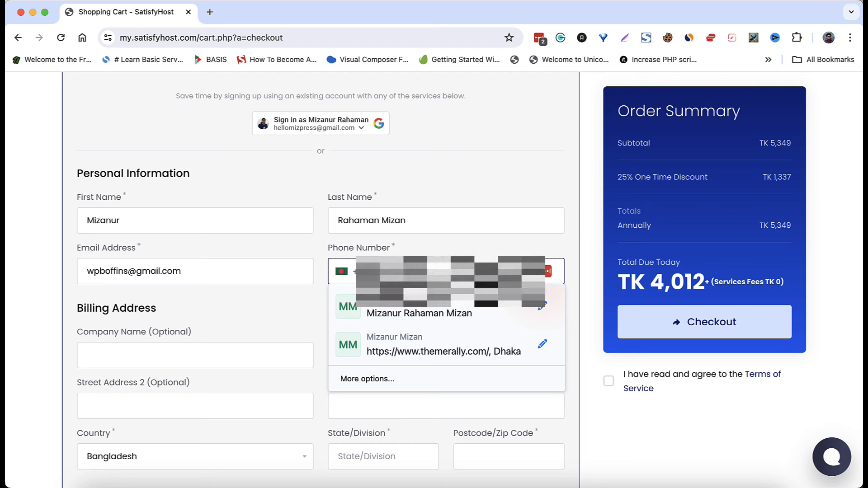
pyautogui.click(422, 273)
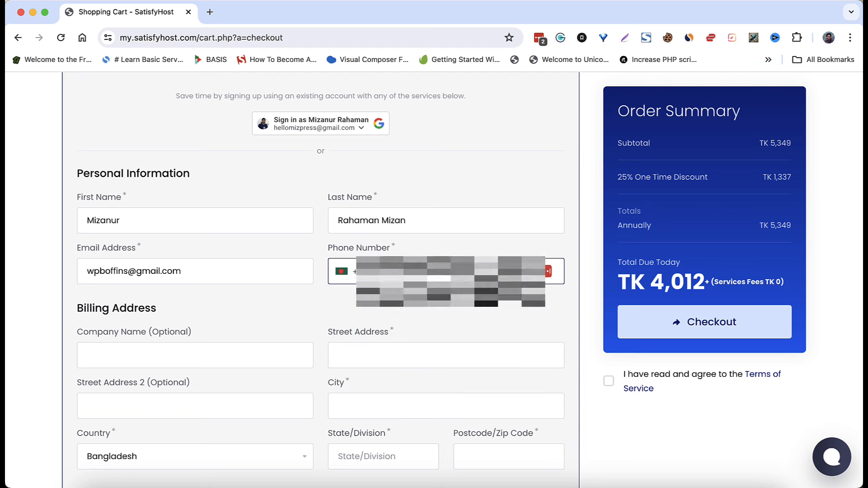
pyautogui.click(422, 273)
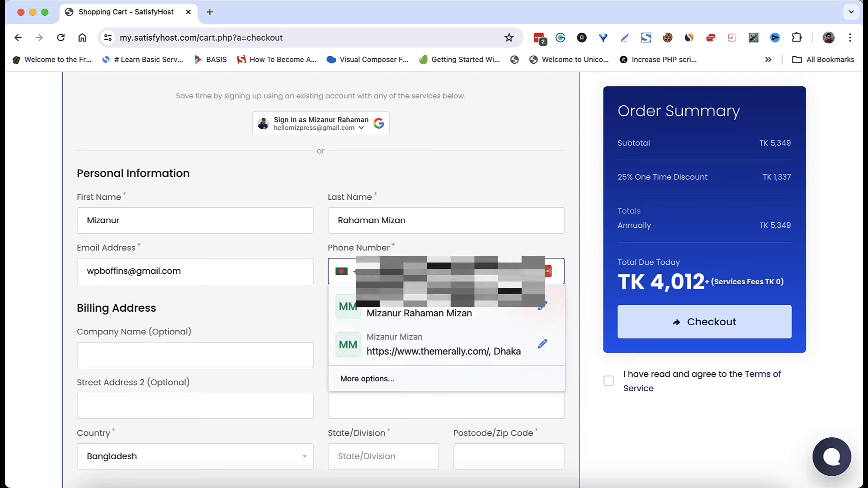
pyautogui.click(421, 273)
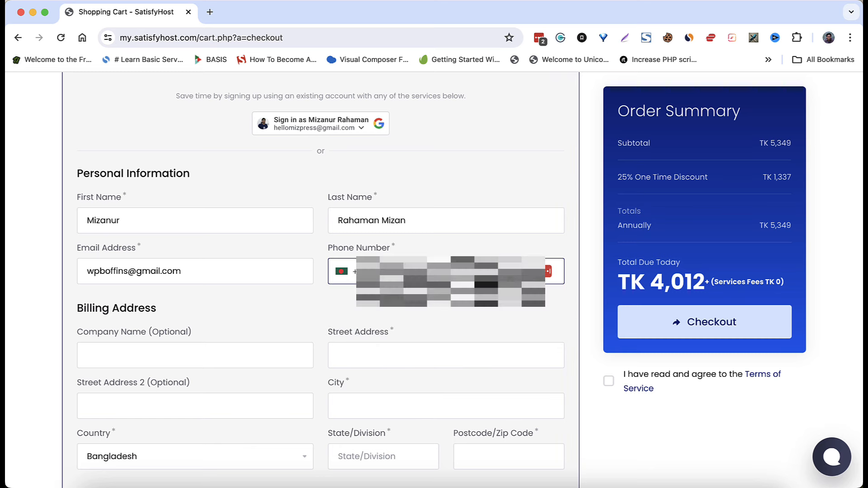
# - Enter Dhaka as the street address, city and state/division, with postcode 1100
pyautogui.click(368, 358)
pyautogui.write('Dhaka')
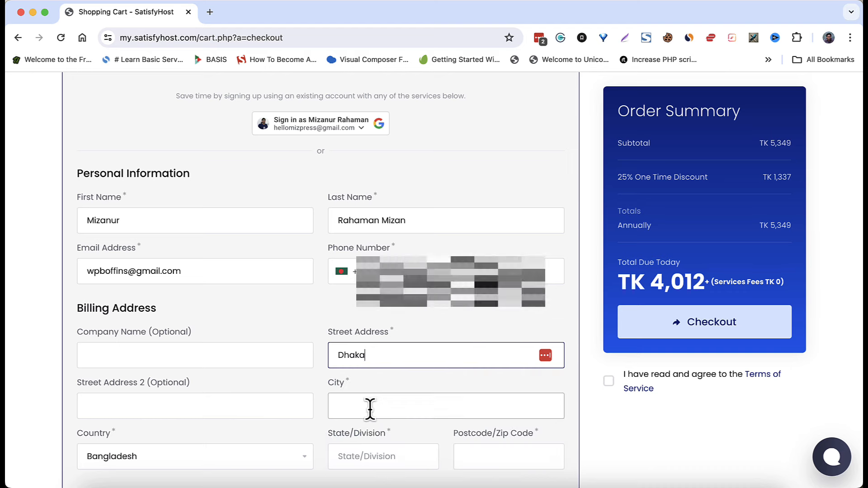
pyautogui.click(369, 409)
pyautogui.write('Dhaka')
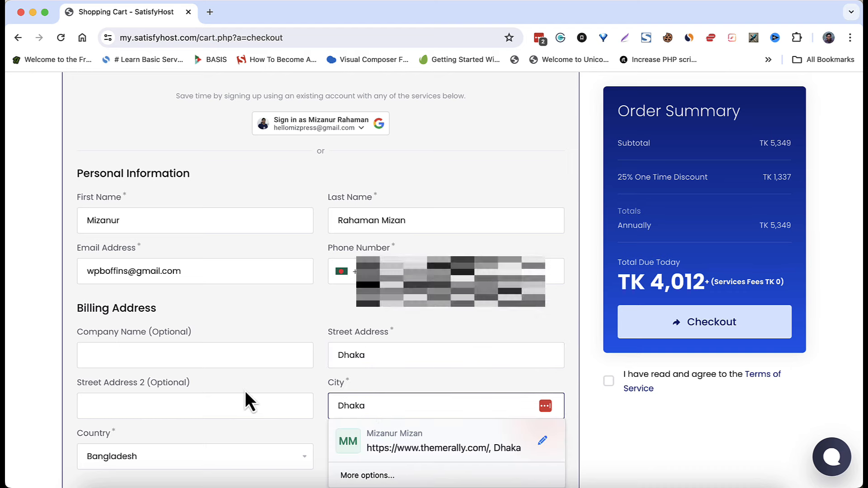
pyautogui.scroll(-3, 245, 398)
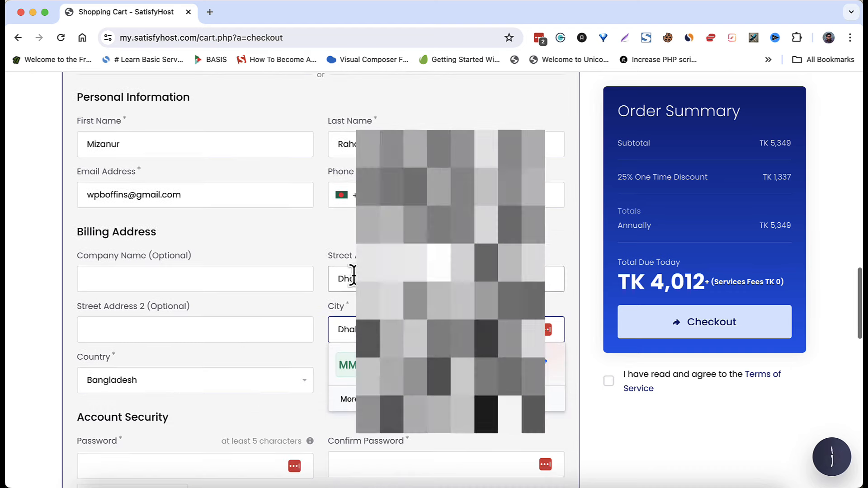
pyautogui.click(61, 394)
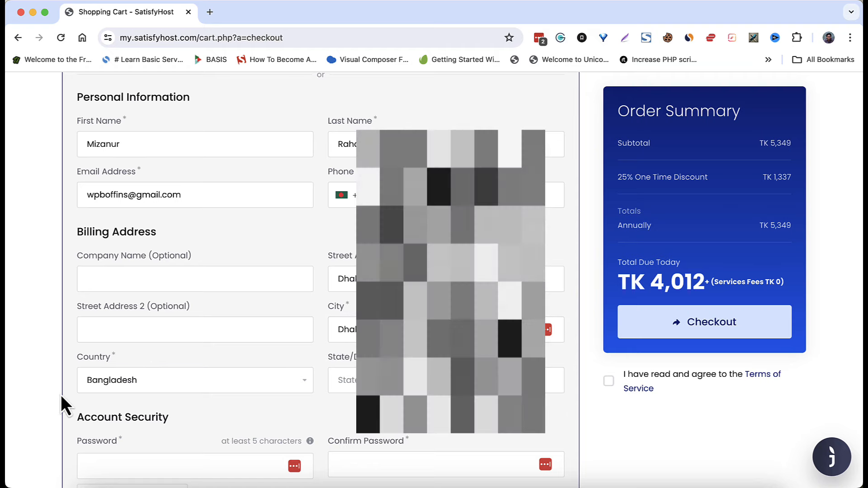
pyautogui.click(389, 380)
pyautogui.write('Dhaka')
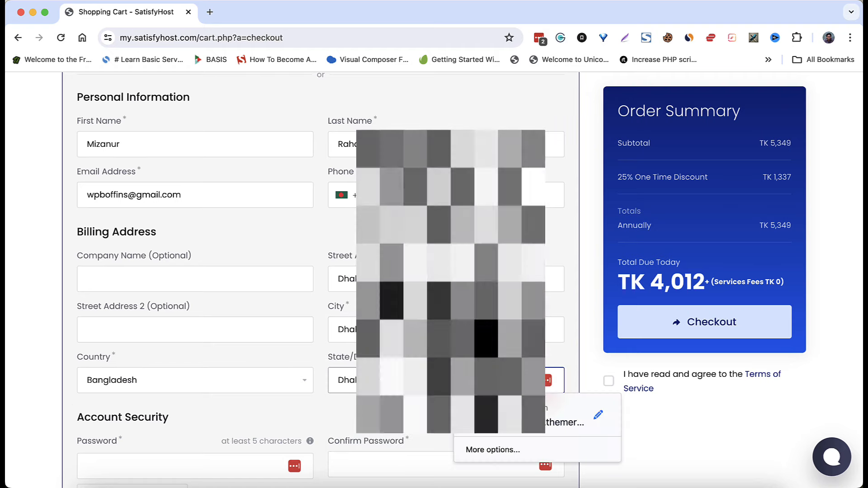
pyautogui.scroll(-4, 321, 281)
pyautogui.scroll(-1, 226, 367)
# - Set the account password and repeat it in the Confirm Password field
pyautogui.click(213, 327)
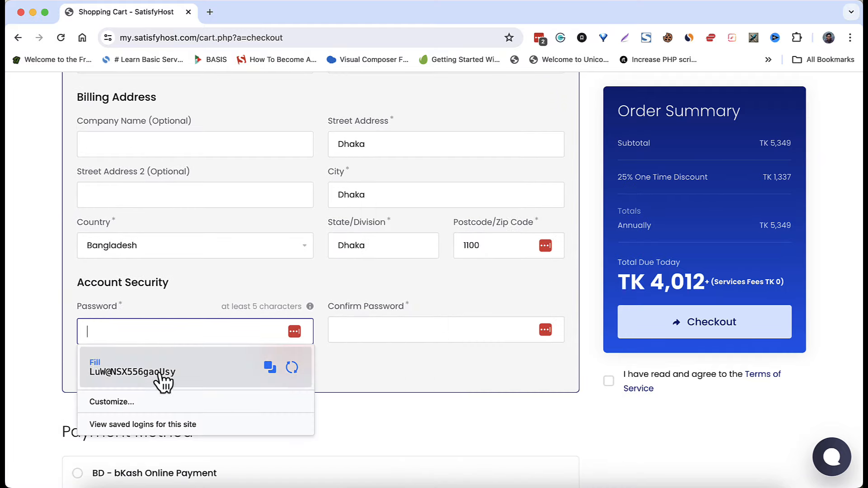
pyautogui.click(24, 346)
pyautogui.click(86, 331)
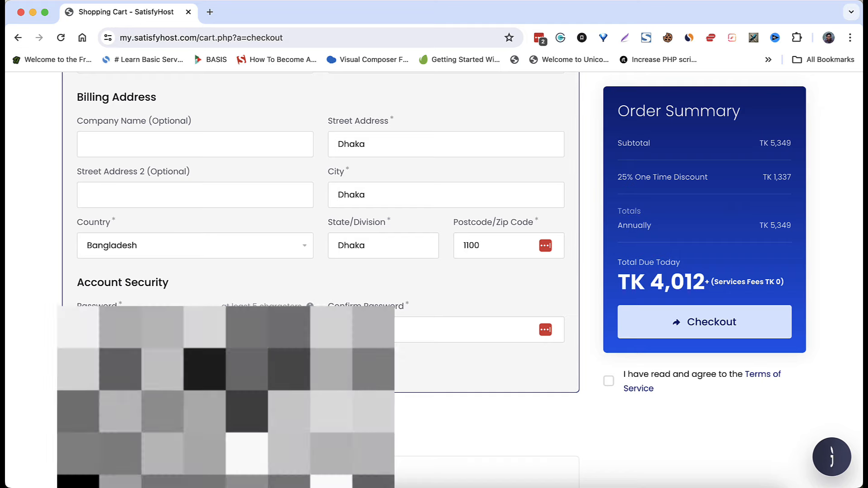
pyautogui.click(338, 417)
pyautogui.scroll(-5, 338, 417)
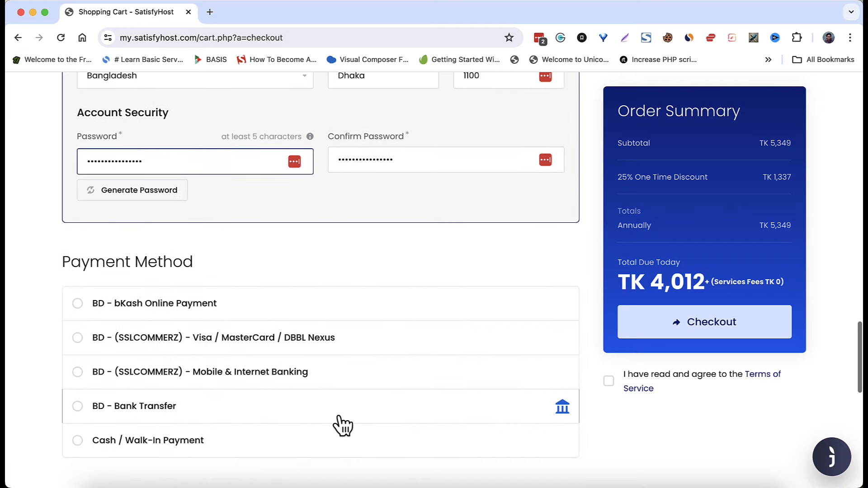
# - Pay with BD - bKash Online Payment, accept the Terms of Service and place the TK 4,012 order
pyautogui.scroll(-2, 232, 380)
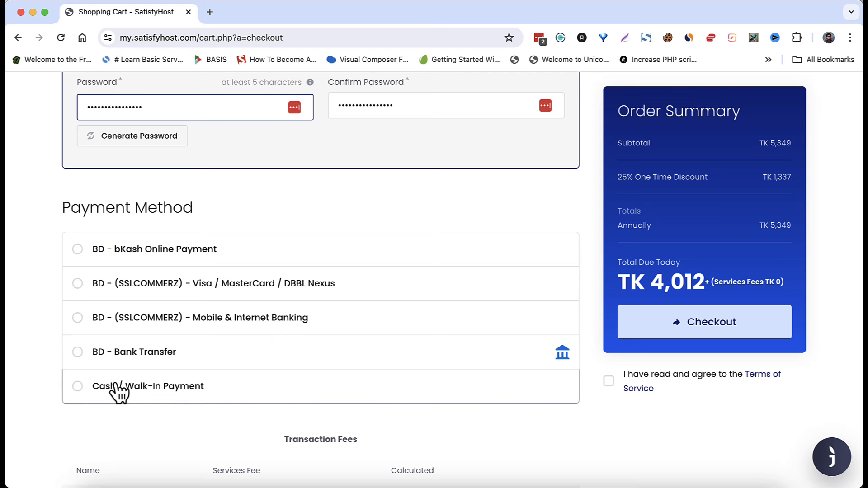
pyautogui.click(141, 256)
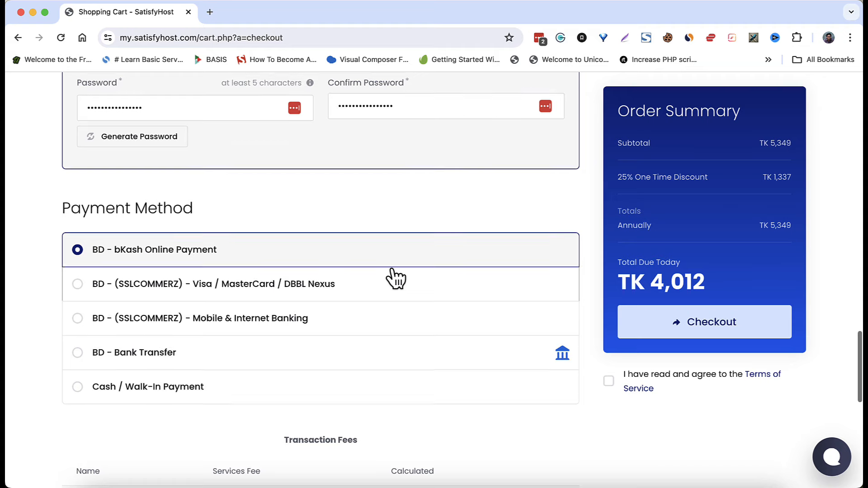
pyautogui.scroll(5, 394, 278)
pyautogui.click(277, 341)
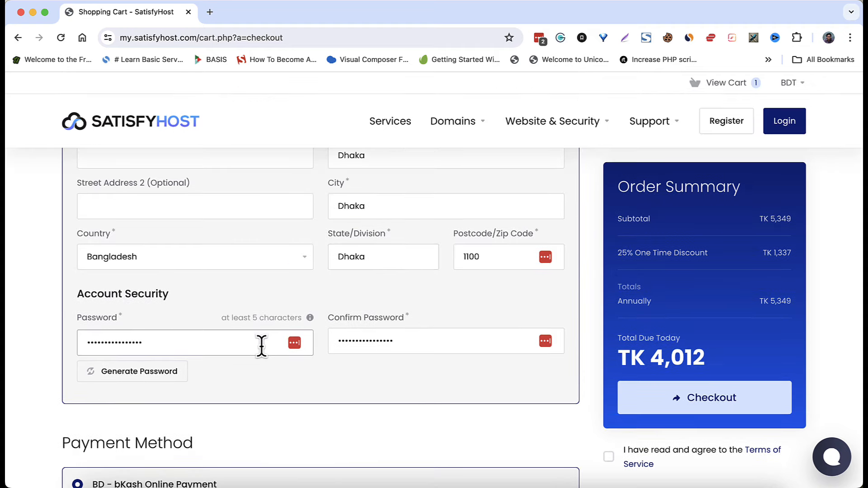
pyautogui.scroll(3, 514, 432)
pyautogui.click(609, 381)
pyautogui.click(696, 323)
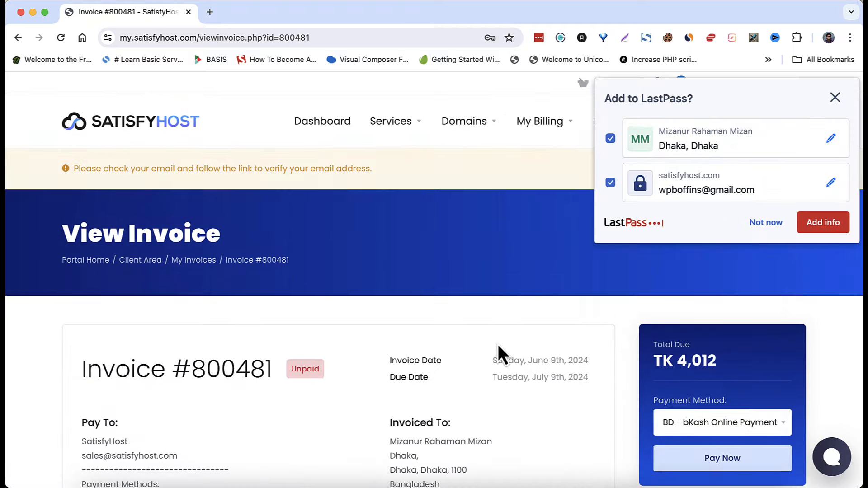
# - Decline the password-manager prompt and pay the TK 4,012 invoice with bKash
pyautogui.scroll(-3, 499, 355)
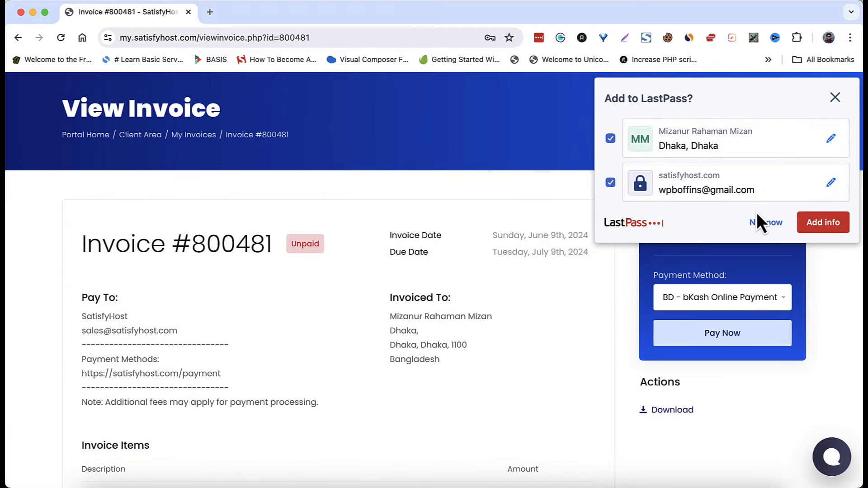
pyautogui.click(763, 226)
pyautogui.click(733, 322)
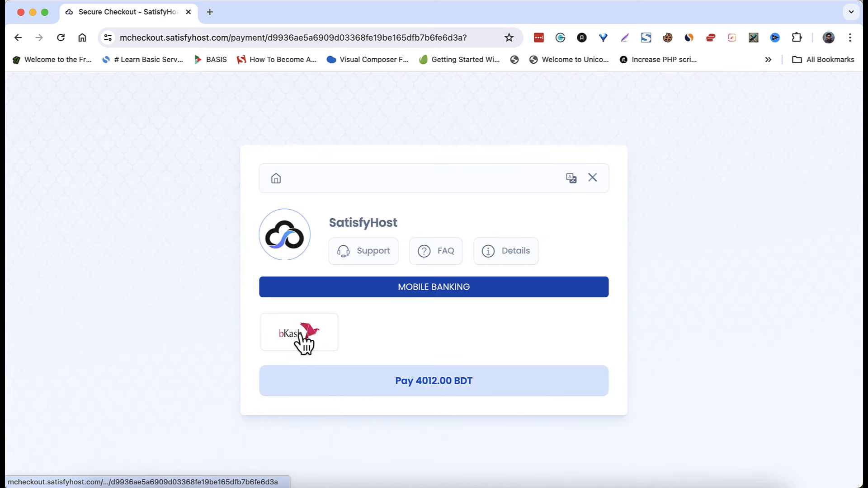
pyautogui.click(299, 334)
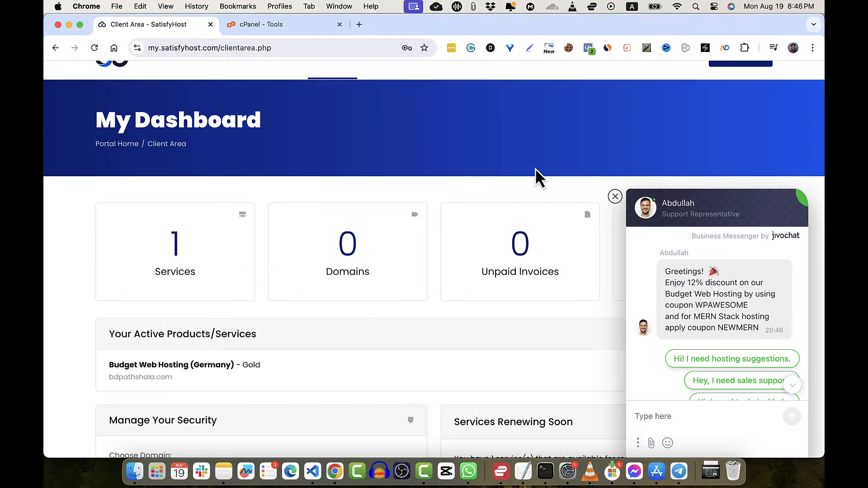
# - Close the chat panel and log in to cPanel for Budget Web Hosting (Germany)
pyautogui.scroll(-3, 536, 175)
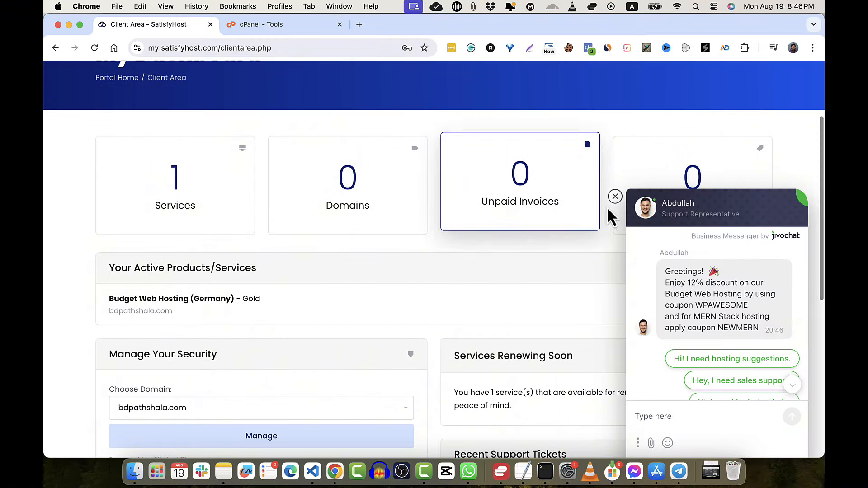
pyautogui.click(615, 197)
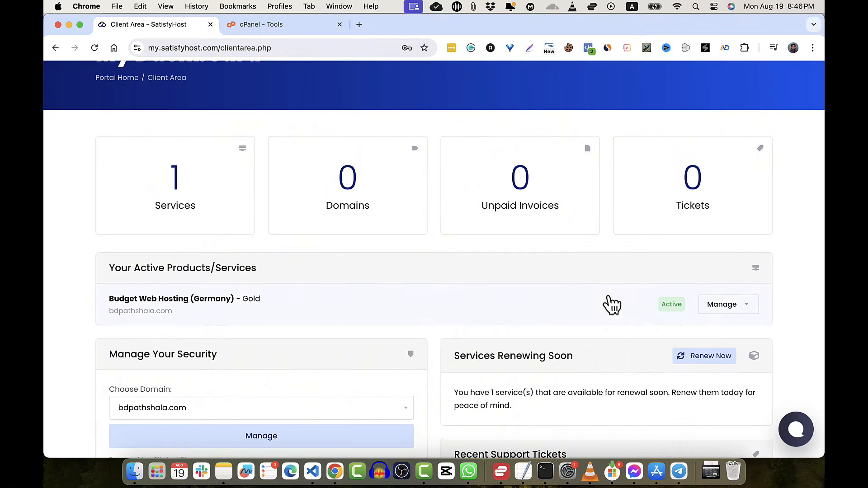
pyautogui.click(742, 312)
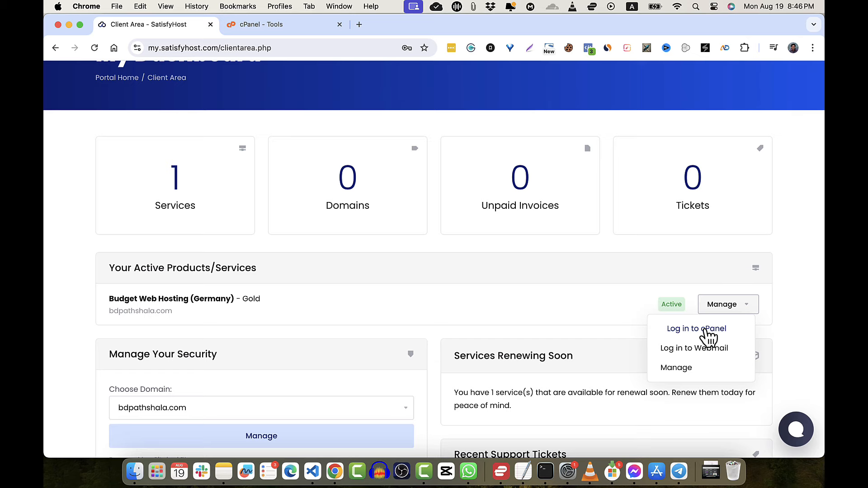
pyautogui.click(706, 330)
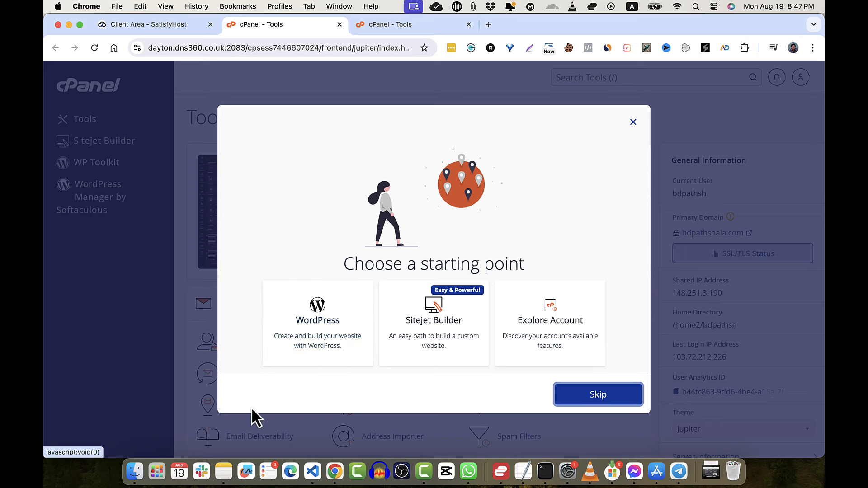
# - Start a WordPress website for bdpathshala.com, then preview it and close the SSL-error preview
pyautogui.click(318, 324)
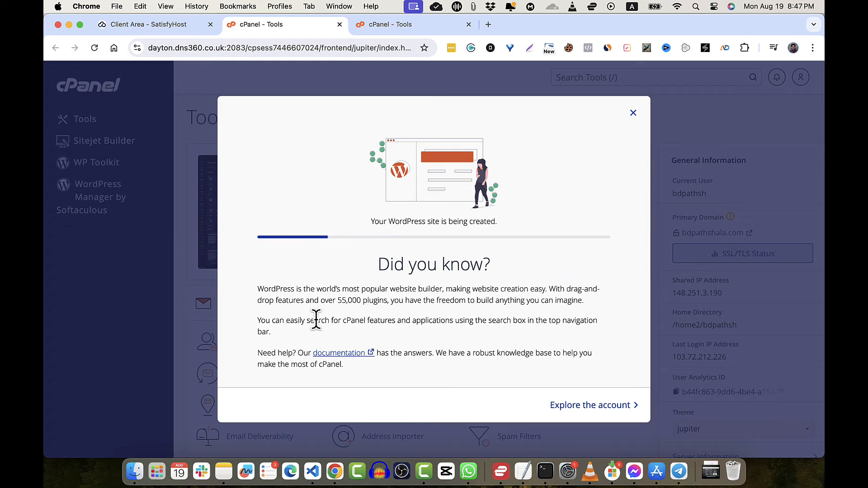
pyautogui.press('F11')
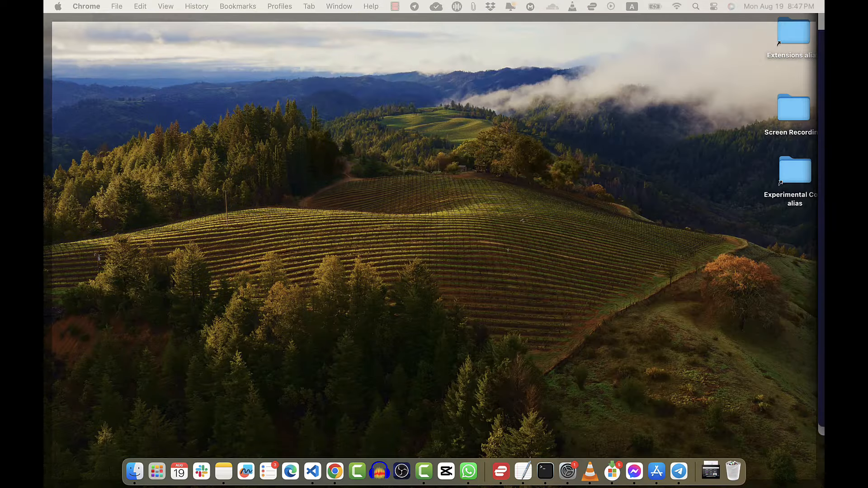
pyautogui.press('F11')
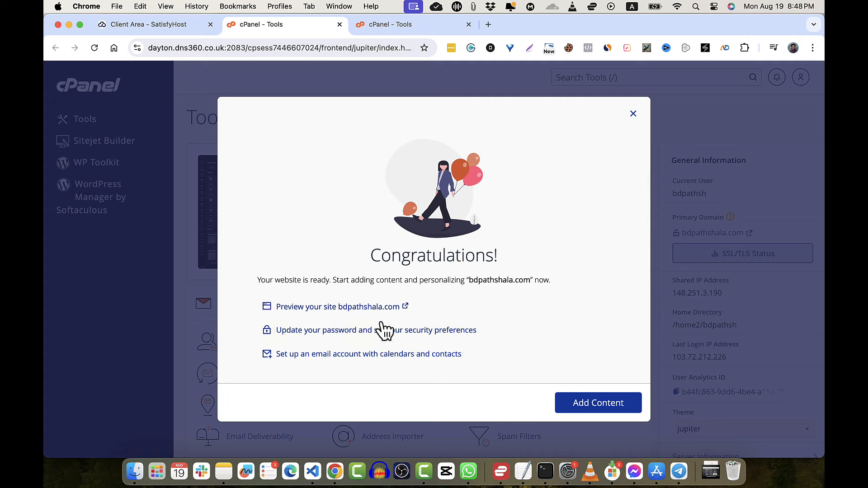
pyautogui.click(380, 312)
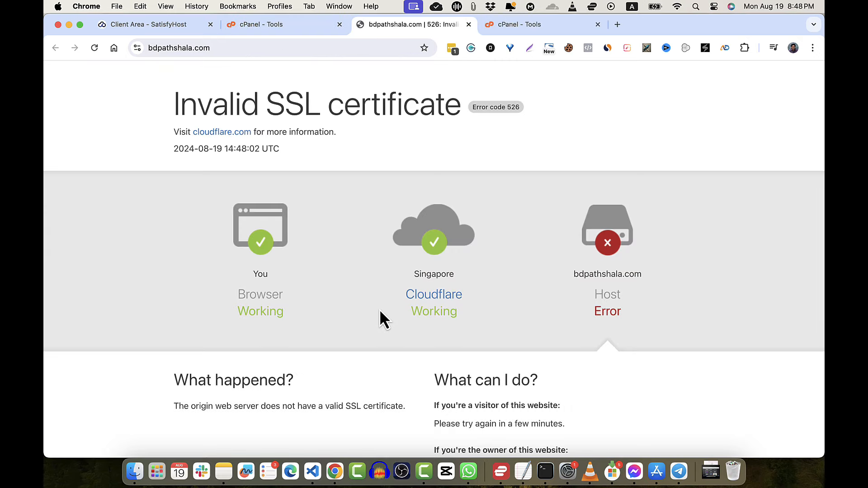
pyautogui.click(469, 25)
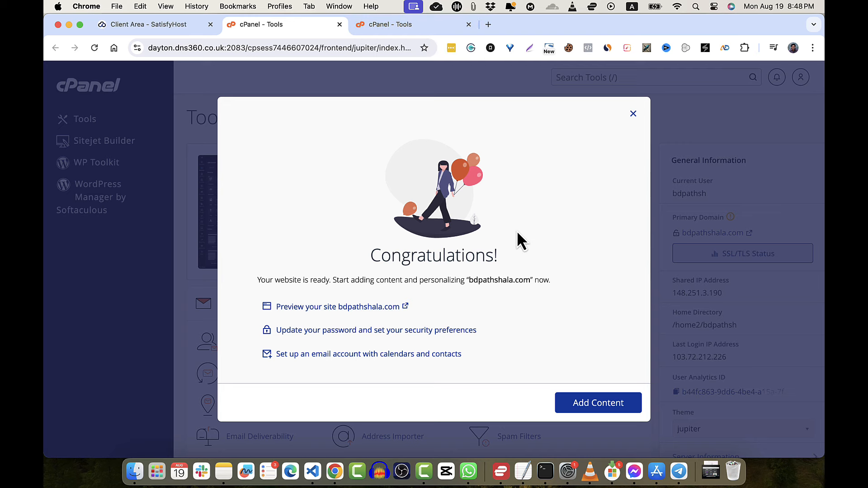
pyautogui.click(382, 334)
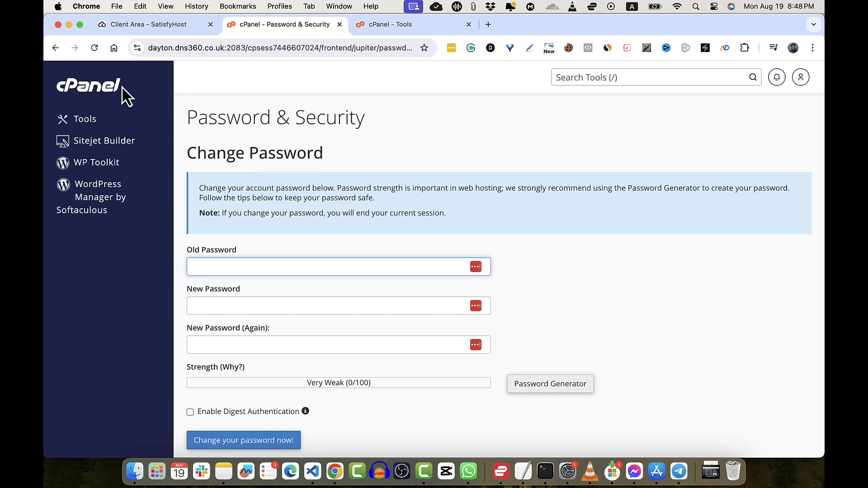
pyautogui.click(55, 49)
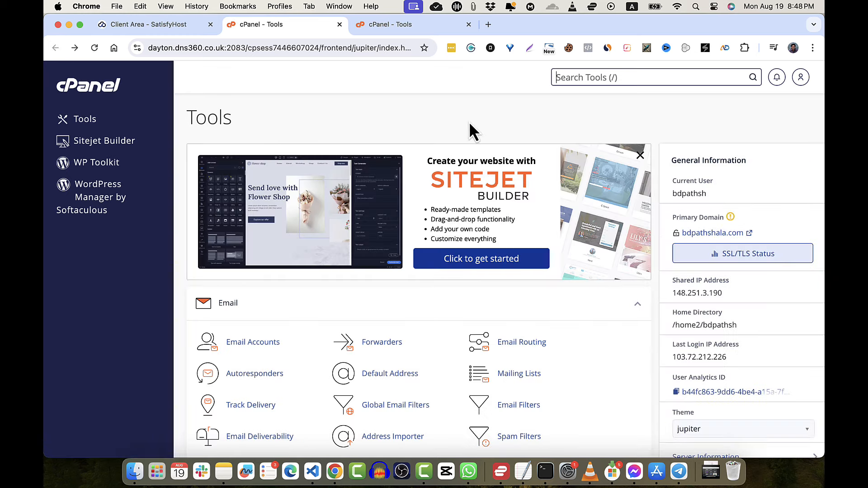
pyautogui.scroll(-5, 443, 244)
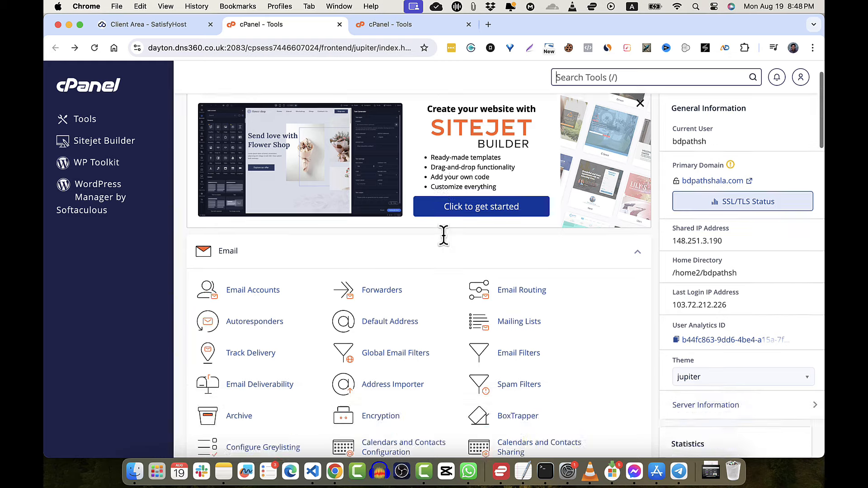
pyautogui.scroll(5, 447, 244)
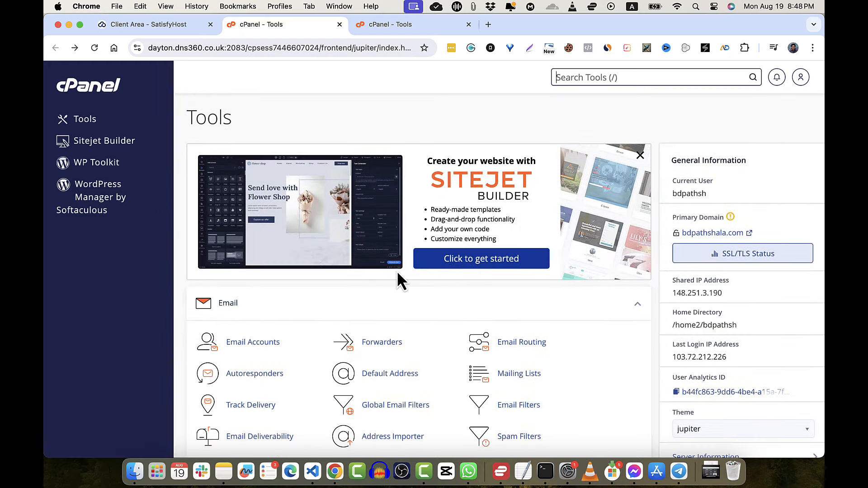
pyautogui.scroll(-4, 398, 272)
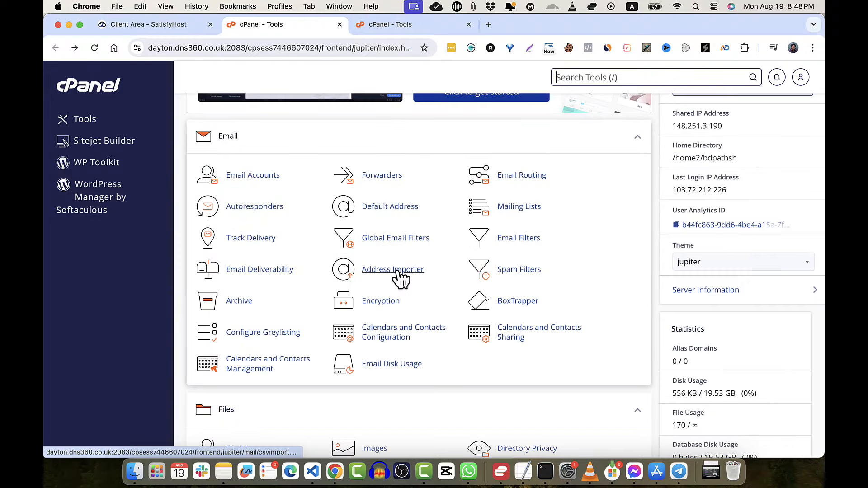
pyautogui.scroll(-5, 398, 276)
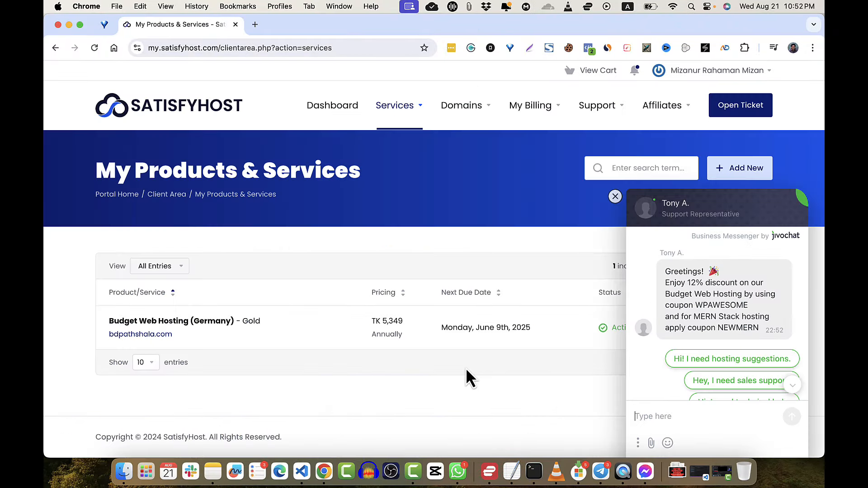
# - Dismiss the chat, open the Budget Web Hosting service details, and sign in to cPanel
pyautogui.click(615, 196)
pyautogui.click(739, 337)
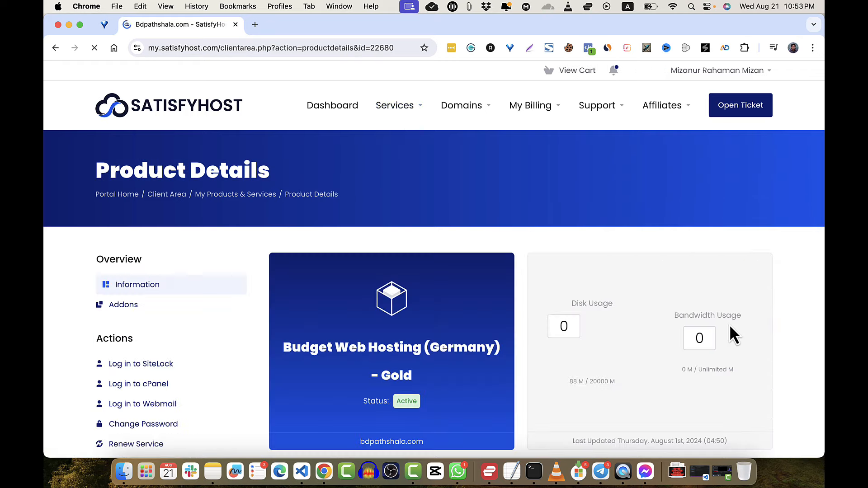
pyautogui.scroll(-8, 490, 305)
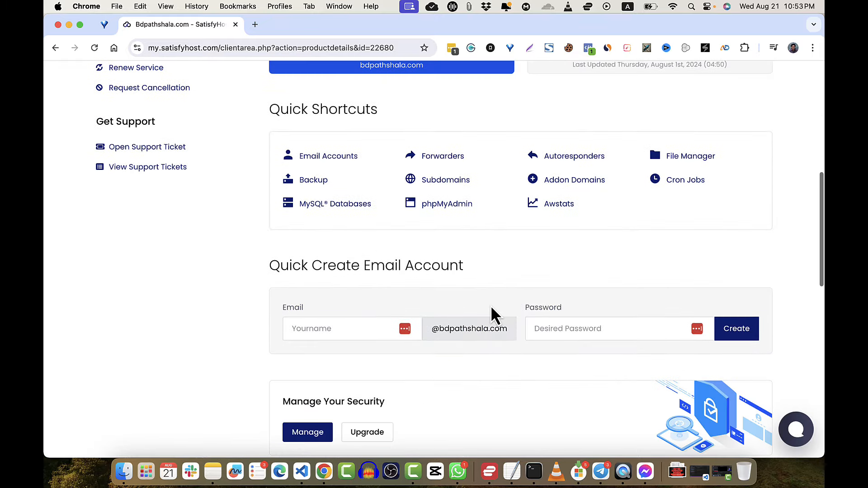
pyautogui.scroll(5, 490, 305)
pyautogui.scroll(3, 491, 312)
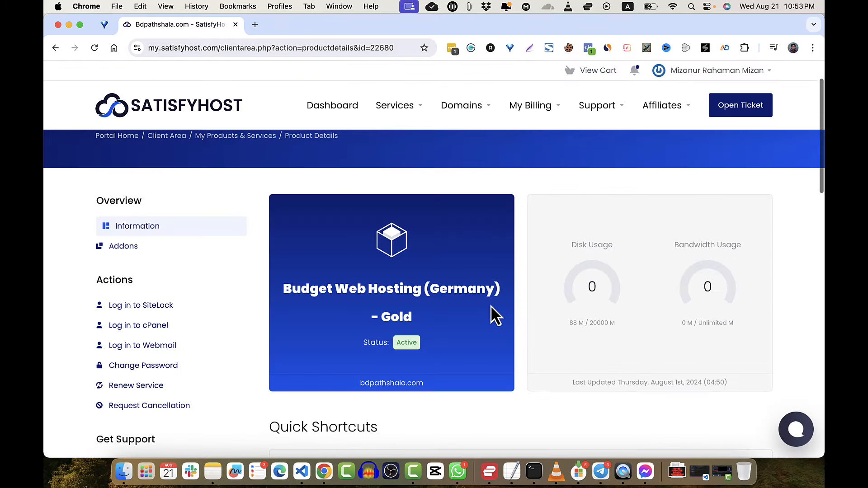
pyautogui.click(135, 327)
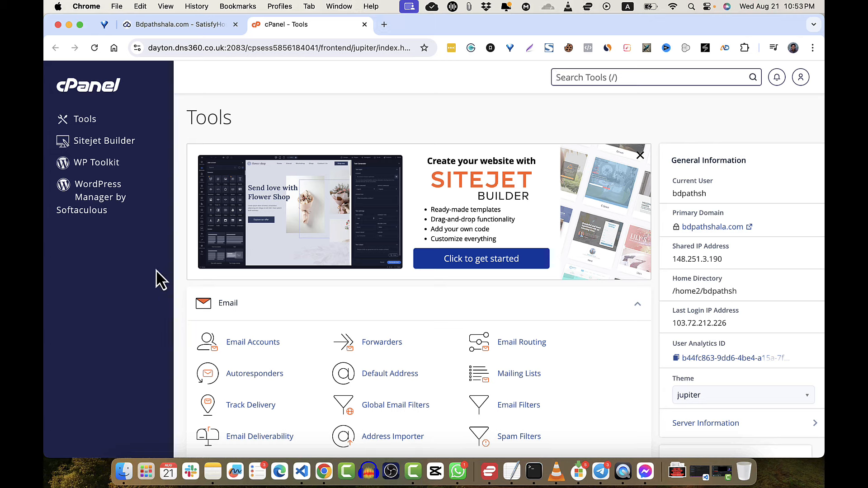
# - In WP Toolkit, preview the live bdpathshala.com site, then log in to its WordPress admin
pyautogui.click(110, 260)
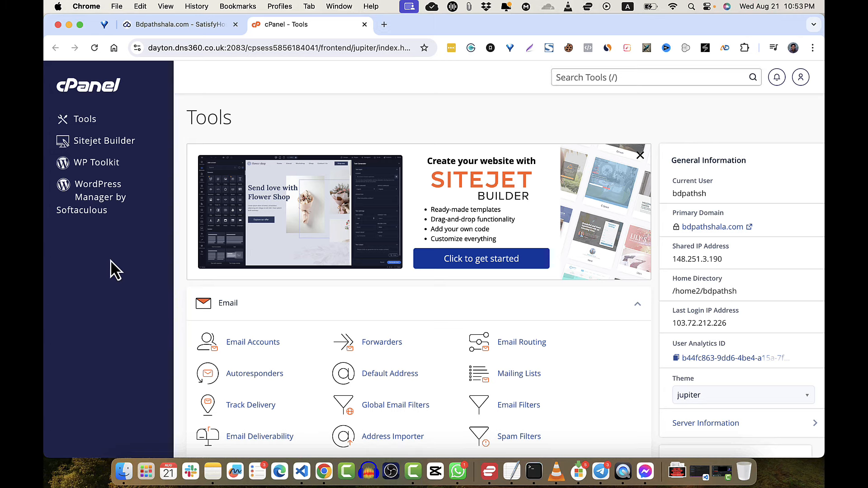
pyautogui.click(98, 168)
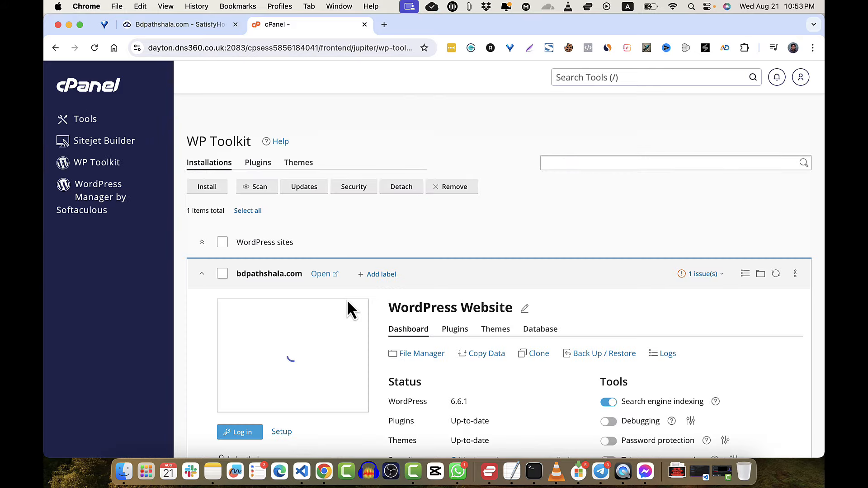
pyautogui.scroll(-5, 358, 348)
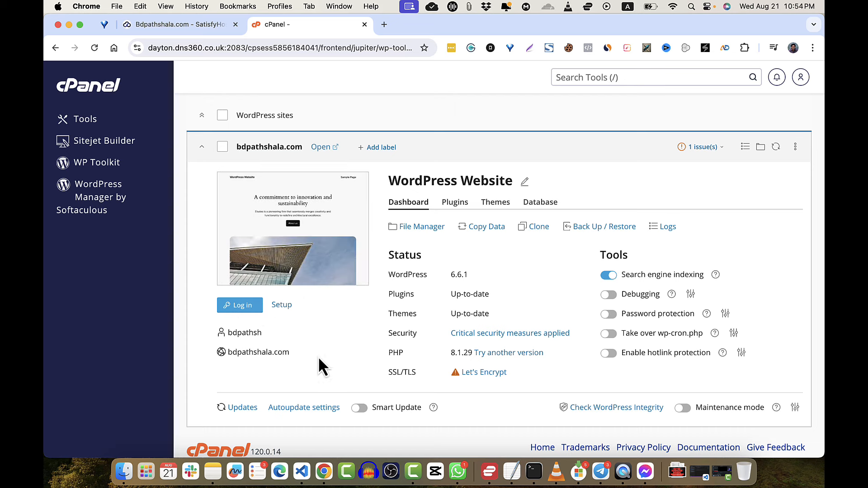
pyautogui.click(285, 222)
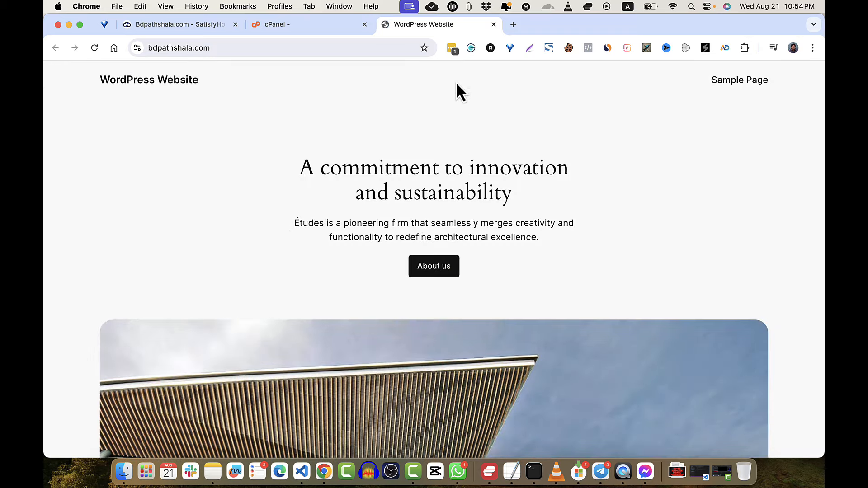
pyautogui.click(494, 24)
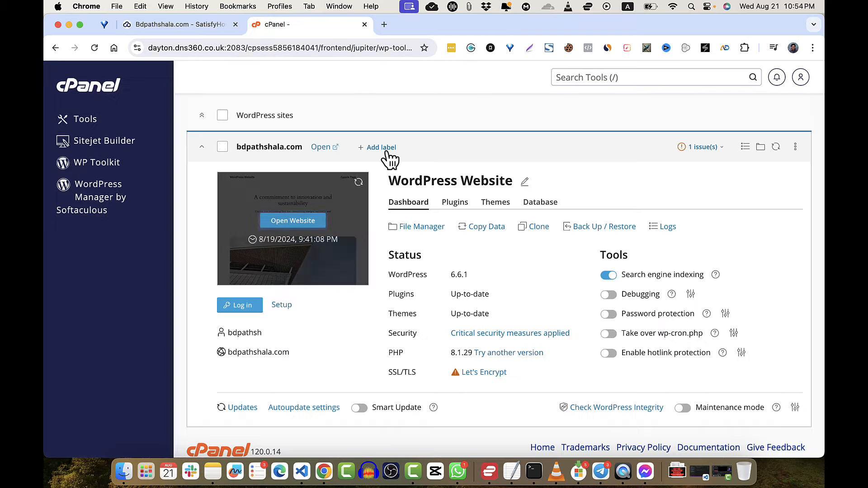
pyautogui.click(248, 316)
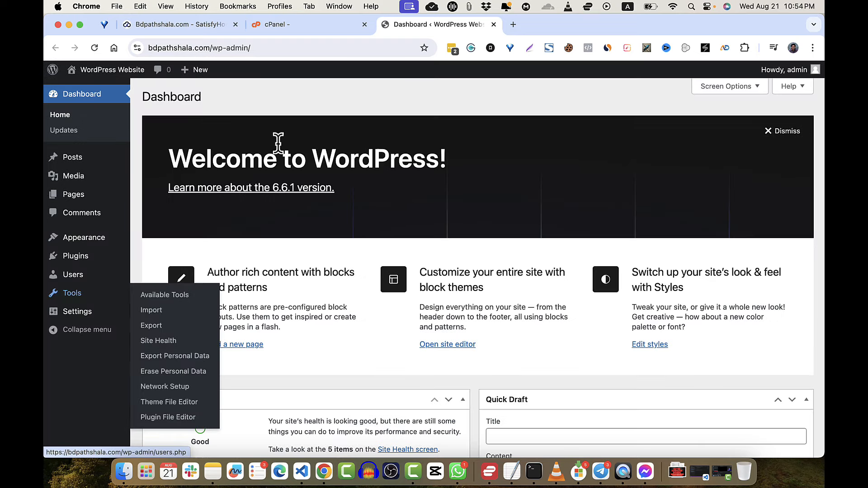
# - Check the admin connection's security, view the Users list, then go back to cPanel's WP Toolkit
pyautogui.click(137, 48)
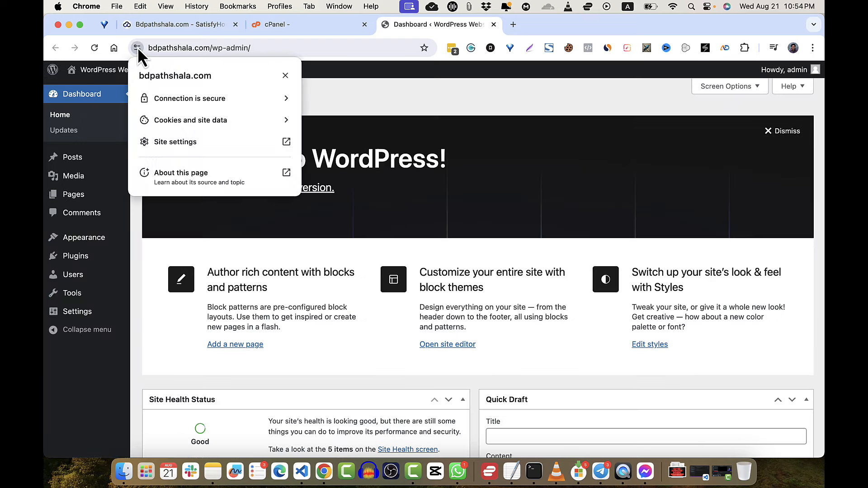
pyautogui.click(220, 55)
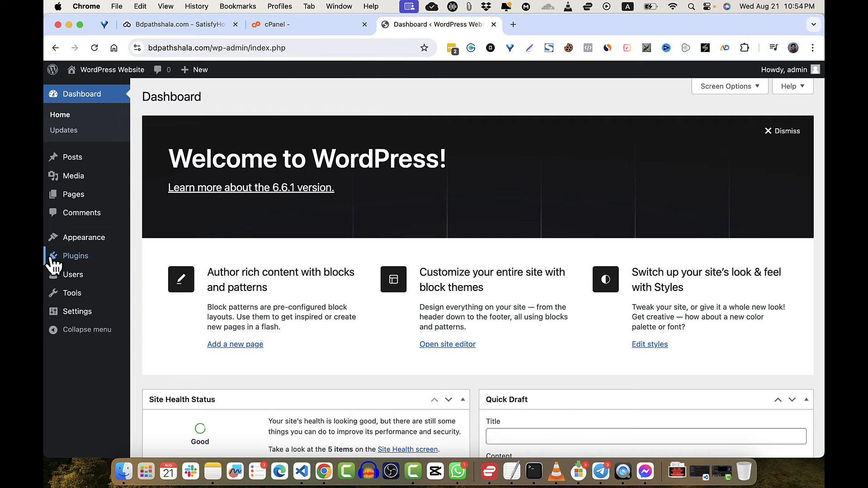
pyautogui.moveTo(74, 258)
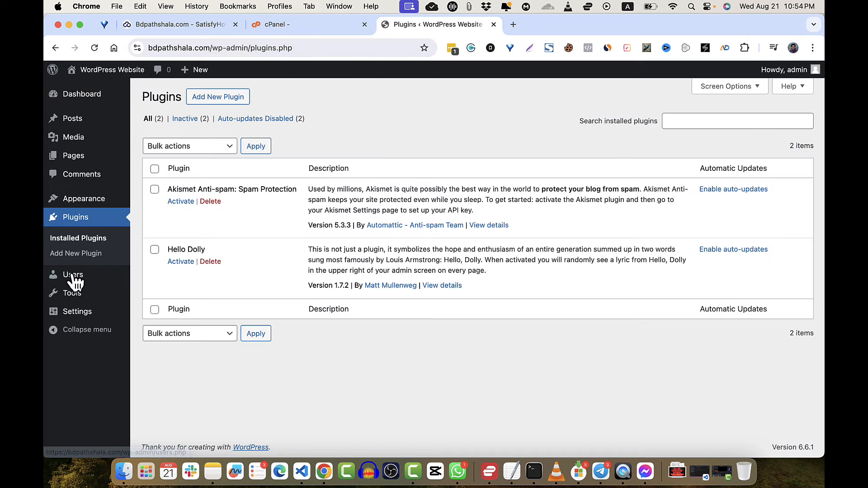
pyautogui.click(73, 277)
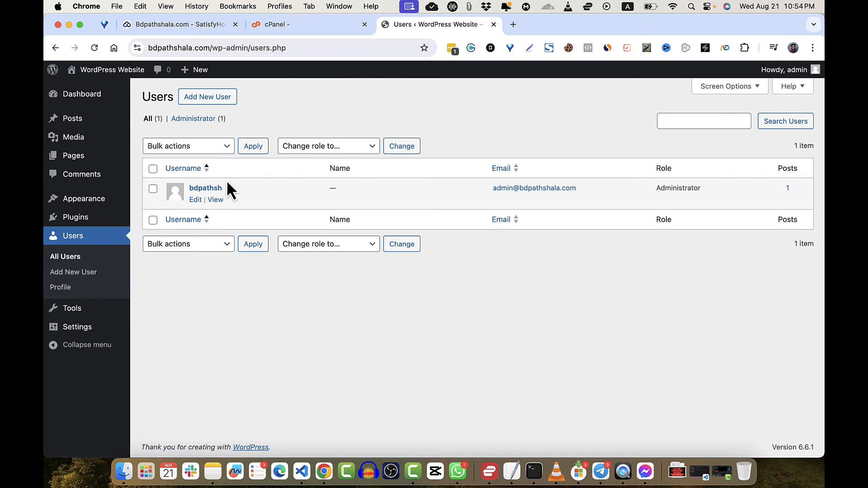
pyautogui.click(299, 23)
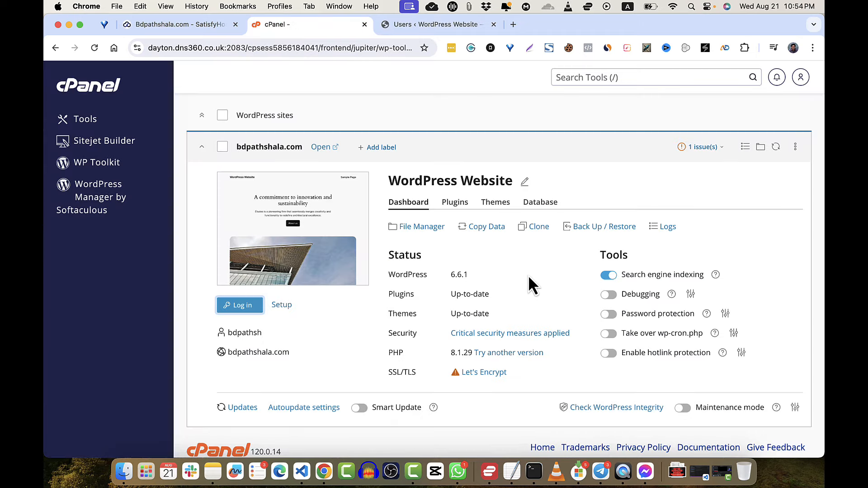
pyautogui.click(54, 50)
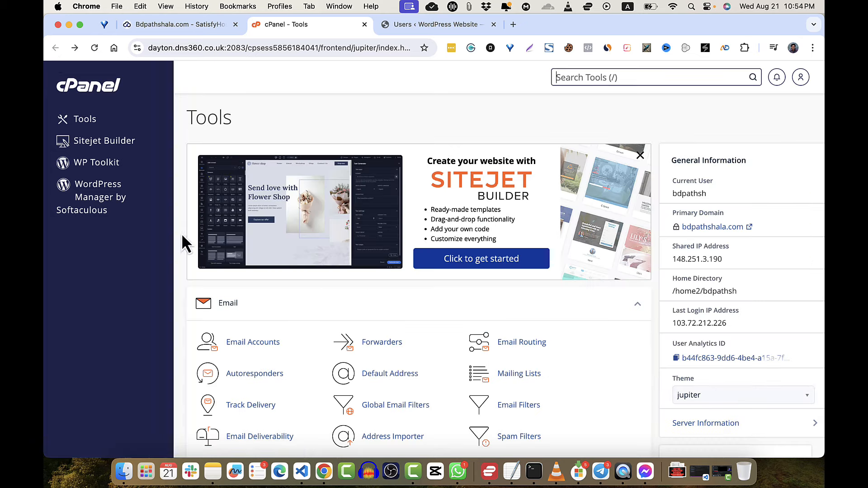
pyautogui.click(107, 169)
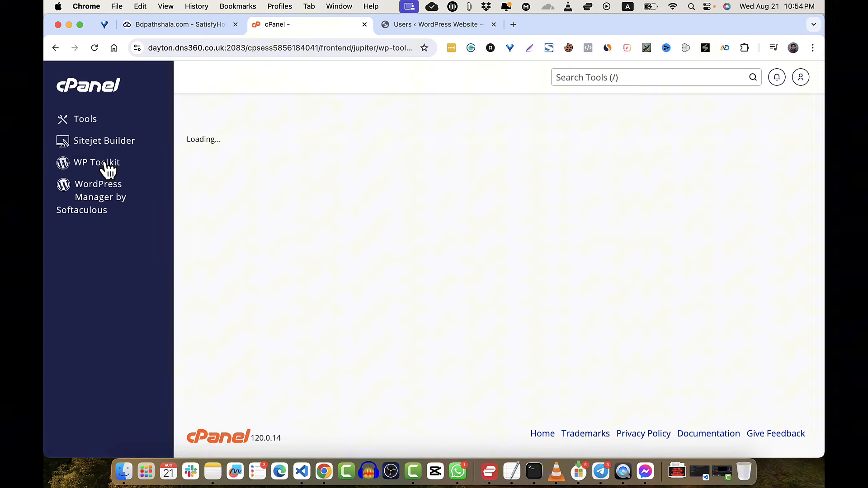
pyautogui.click(458, 27)
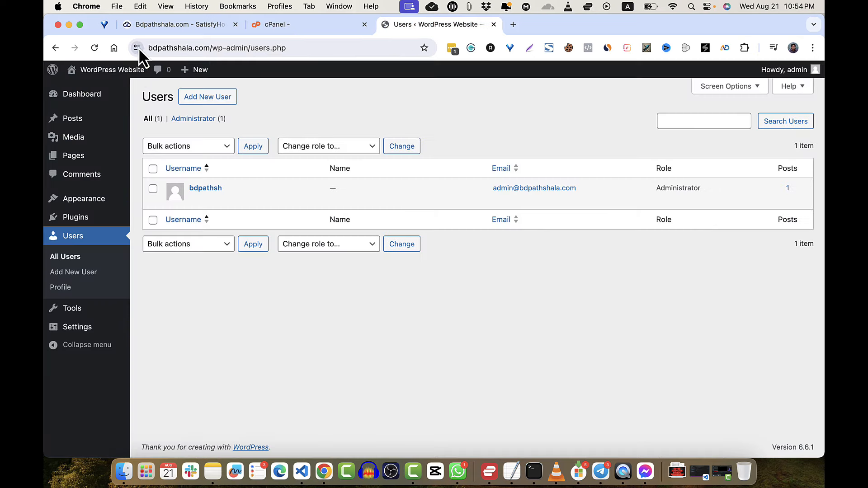
pyautogui.click(137, 47)
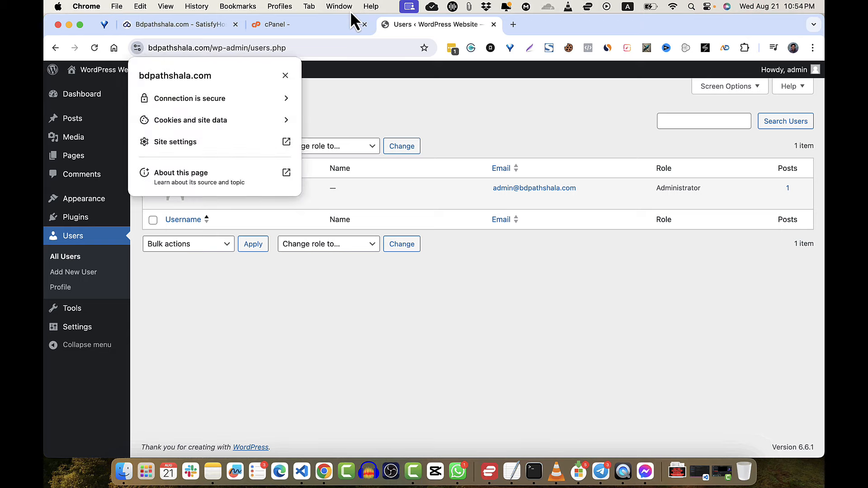
pyautogui.click(218, 29)
pyautogui.click(265, 25)
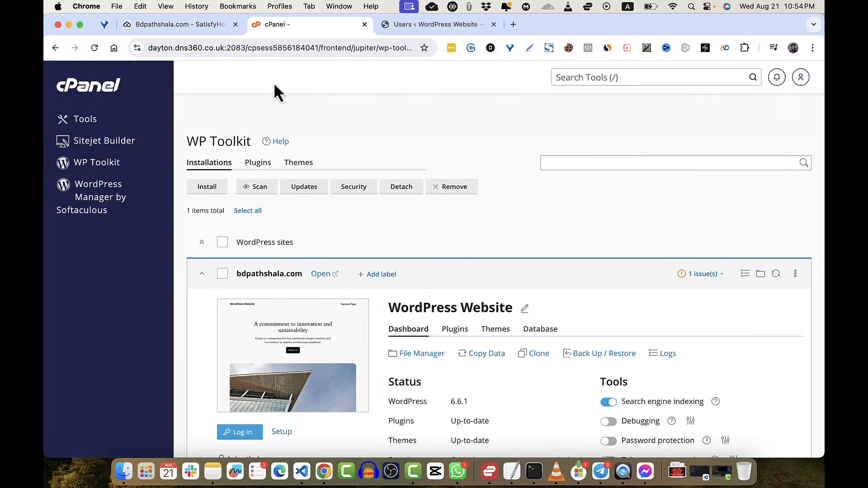
pyautogui.scroll(-3, 328, 303)
pyautogui.scroll(-1, 329, 303)
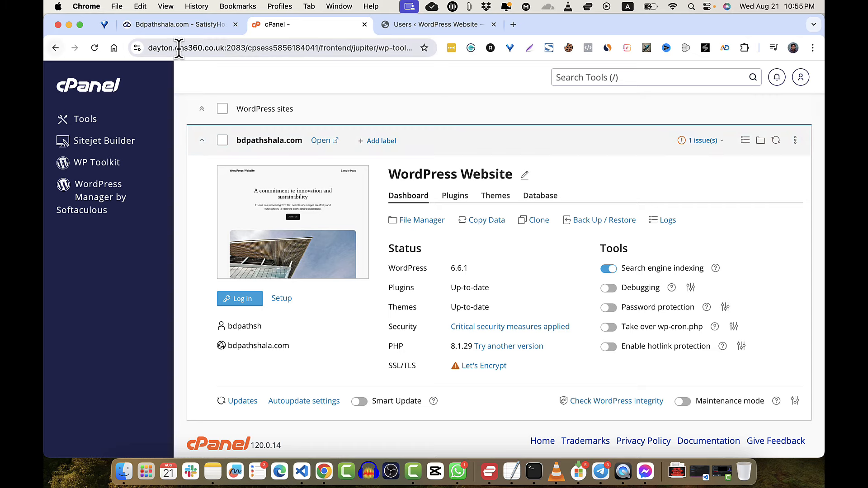
# - Browse cPanel Tools to the SSL certificate page and back to the tools list
pyautogui.click(90, 88)
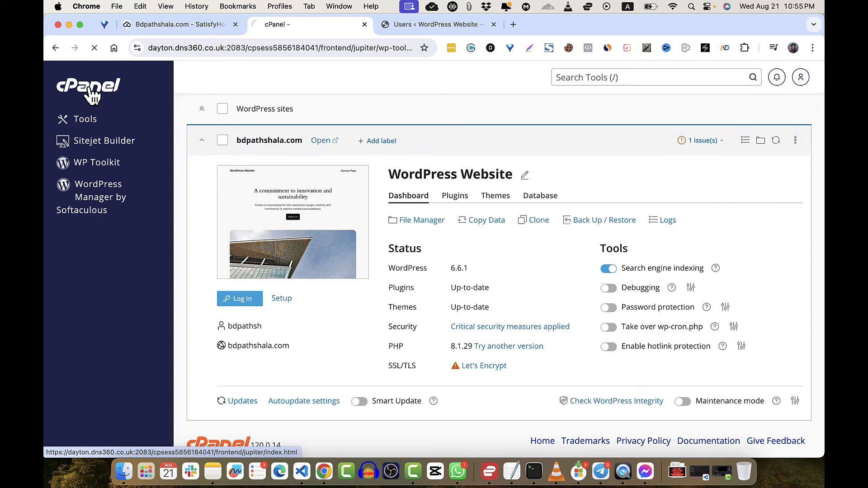
pyautogui.scroll(-15, 354, 306)
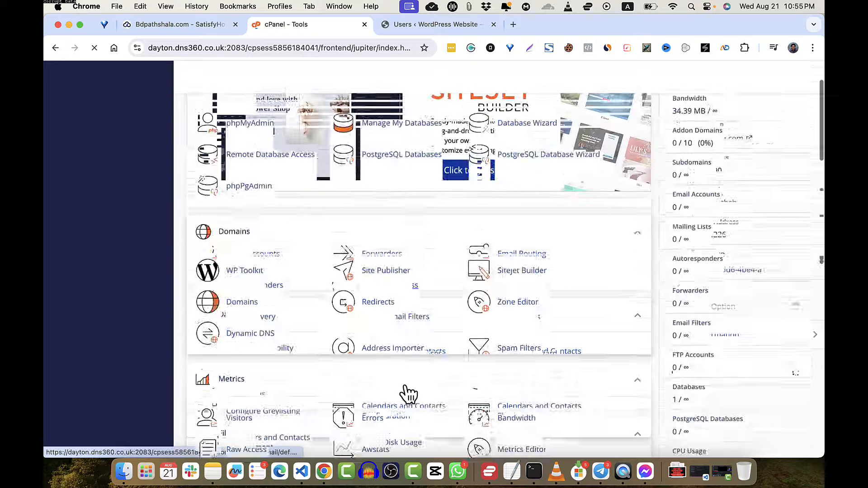
pyautogui.scroll(-2, 406, 388)
pyautogui.scroll(7, 405, 387)
pyautogui.scroll(-4, 405, 387)
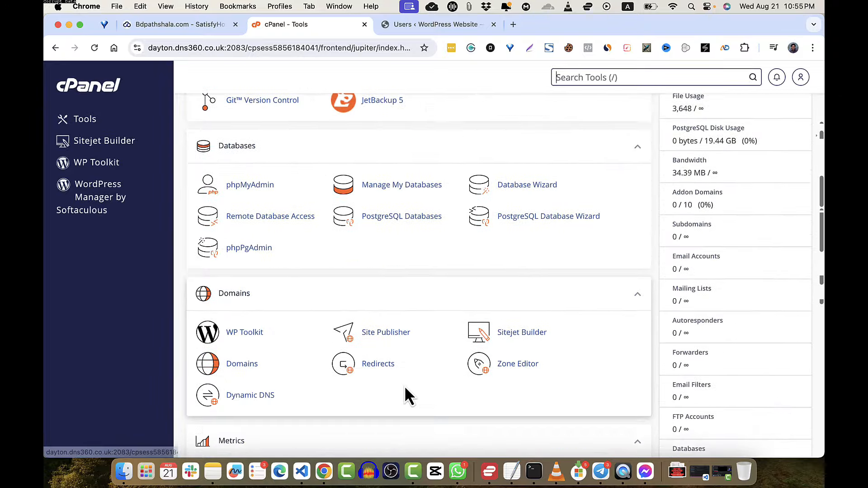
pyautogui.scroll(-6, 406, 387)
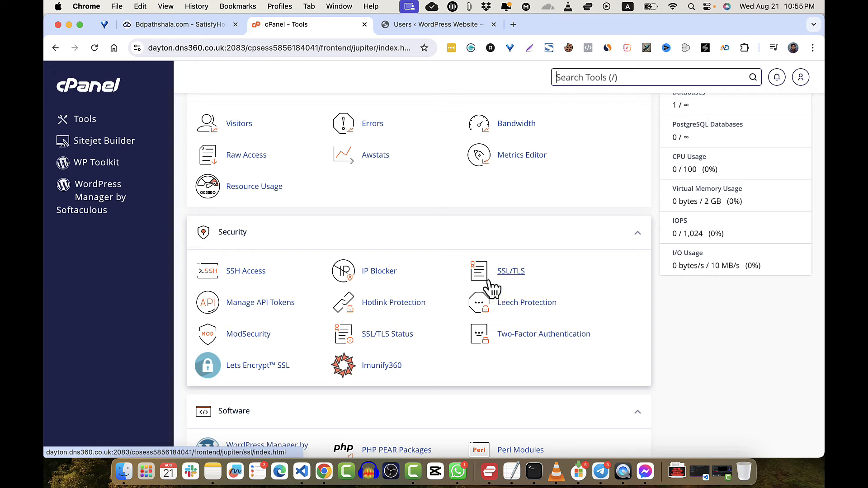
pyautogui.click(509, 271)
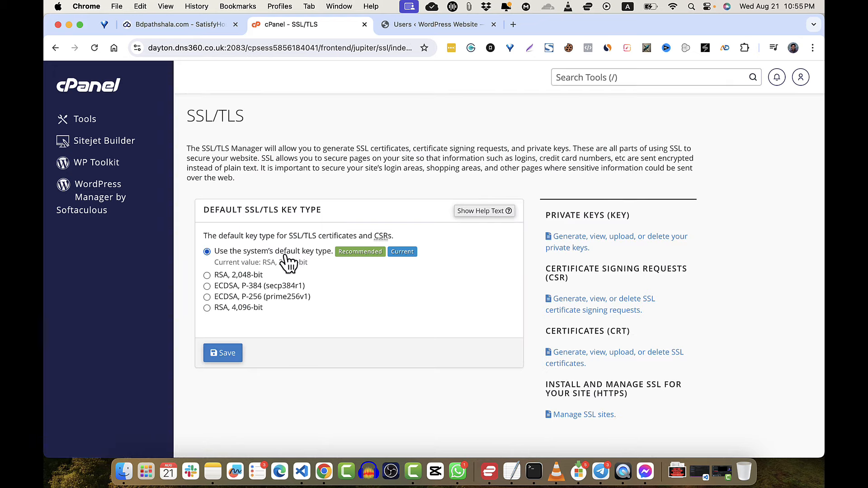
pyautogui.click(55, 48)
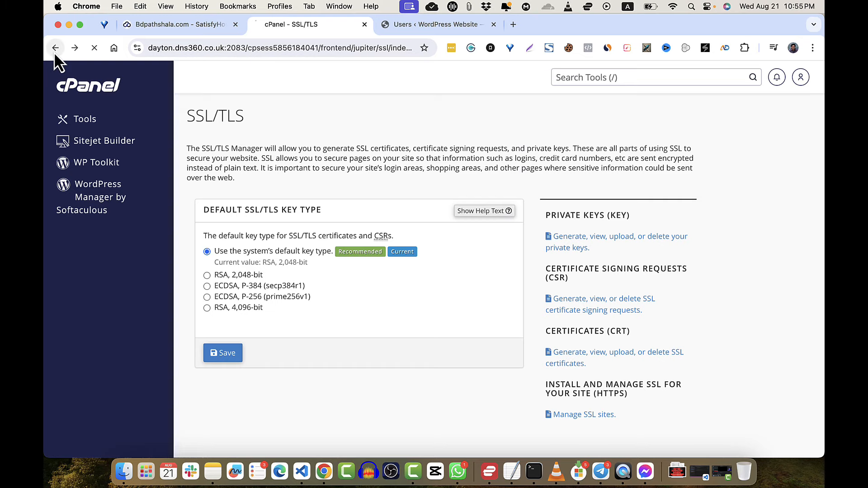
# - Issue a Let's Encrypt certificate for bdpathshala.com with mail and www aliases via http-01
pyautogui.scroll(-2, 317, 280)
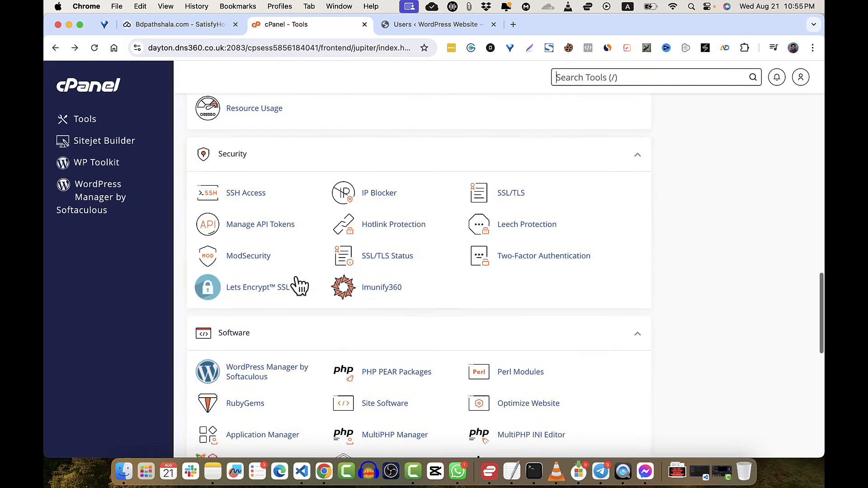
pyautogui.click(258, 288)
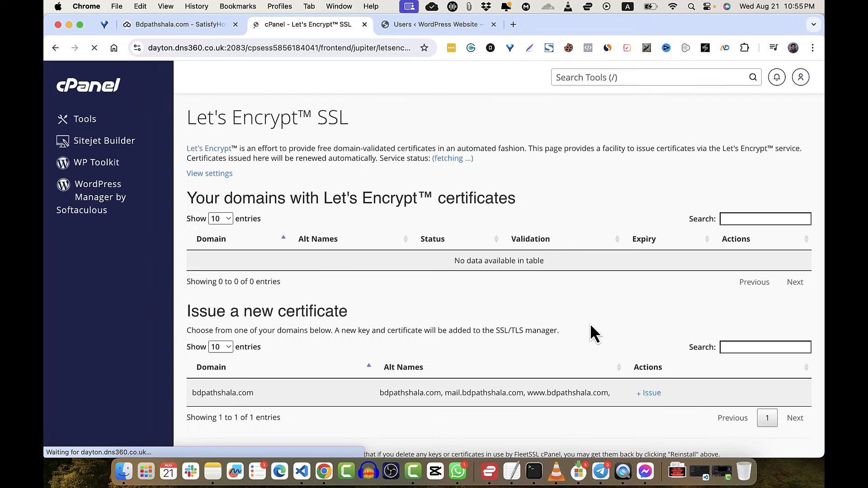
pyautogui.scroll(-3, 591, 326)
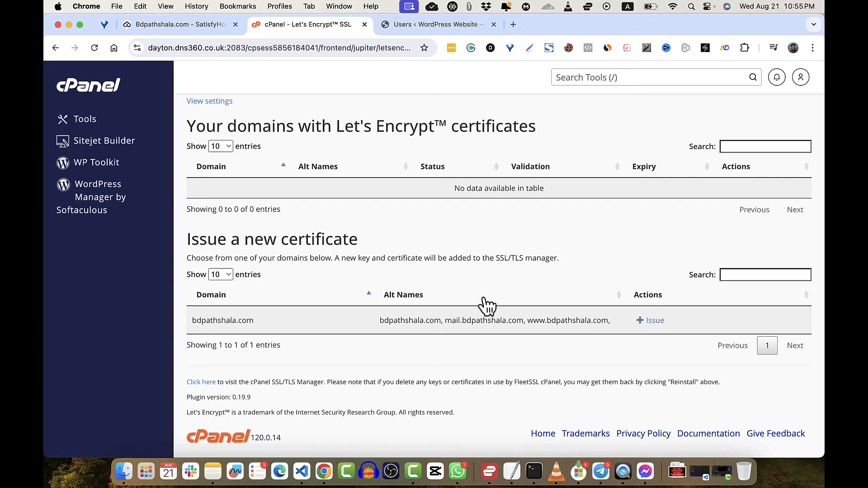
pyautogui.click(655, 321)
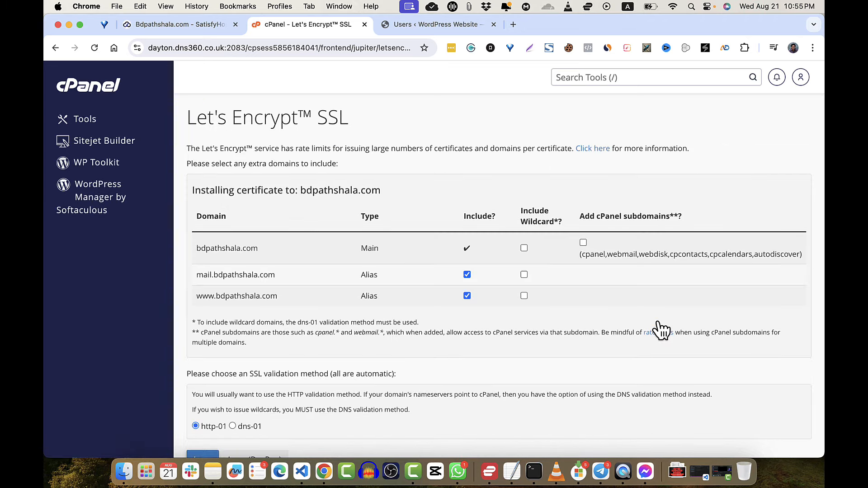
pyautogui.scroll(-3, 552, 334)
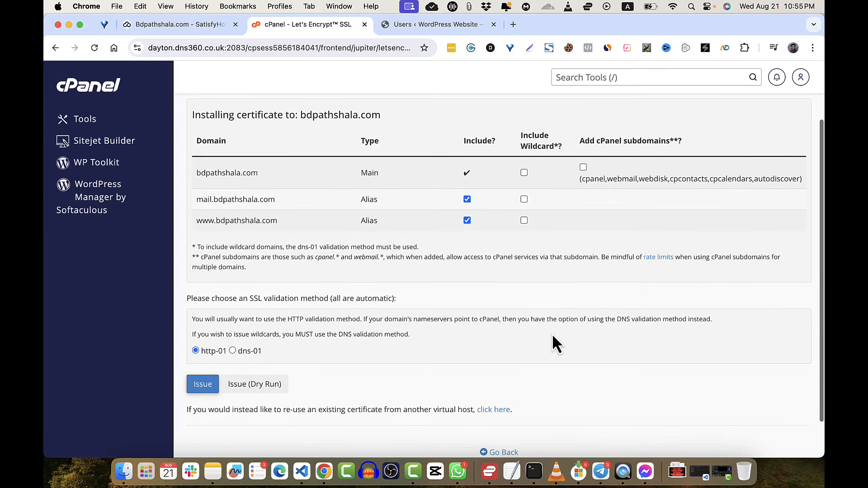
pyautogui.click(202, 384)
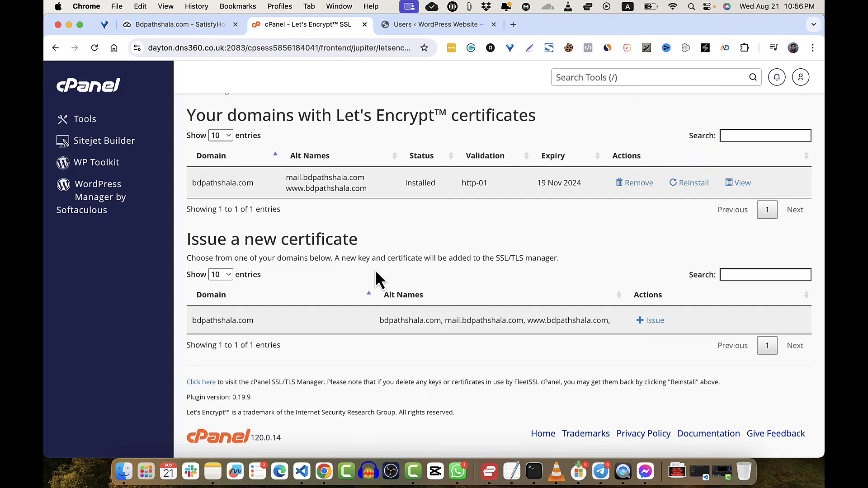
pyautogui.click(436, 27)
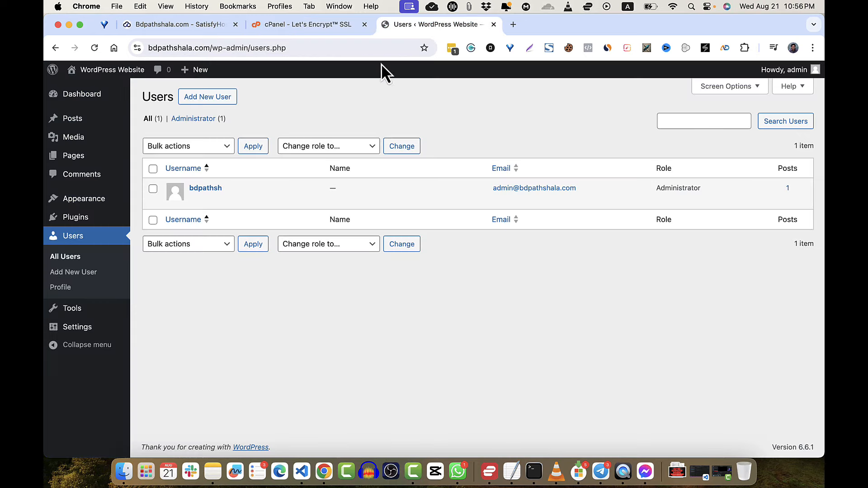
# - Return to the WordPress Users page listing the single Administrator account
pyautogui.click(308, 25)
pyautogui.click(417, 27)
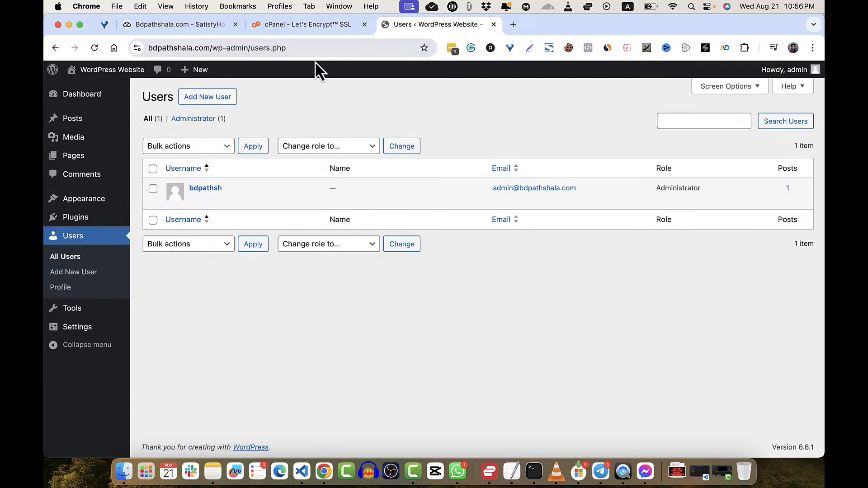
pyautogui.click(321, 24)
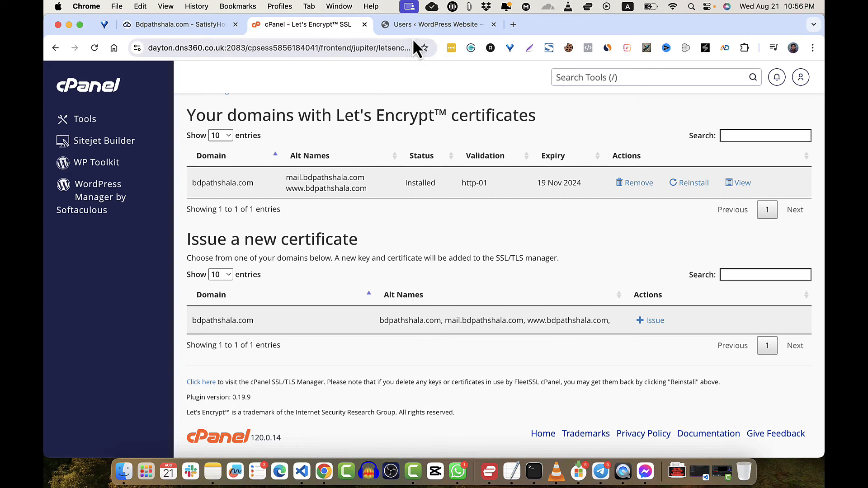
pyautogui.click(416, 25)
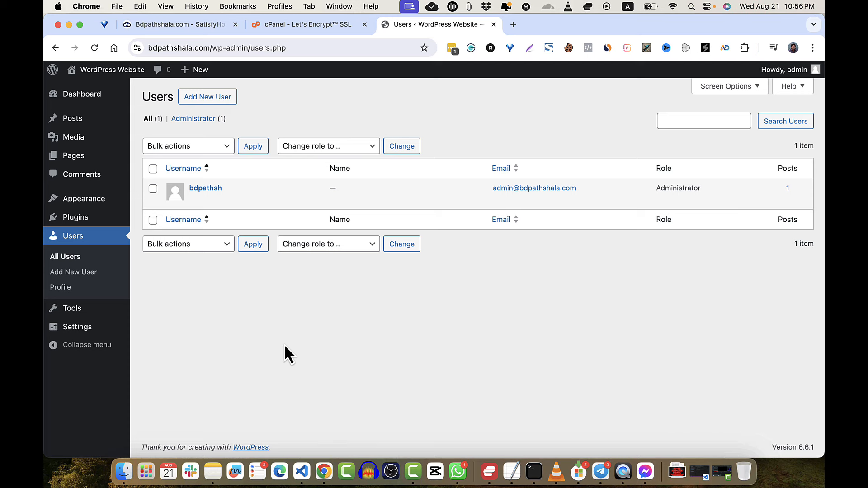
pyautogui.moveTo(91, 218)
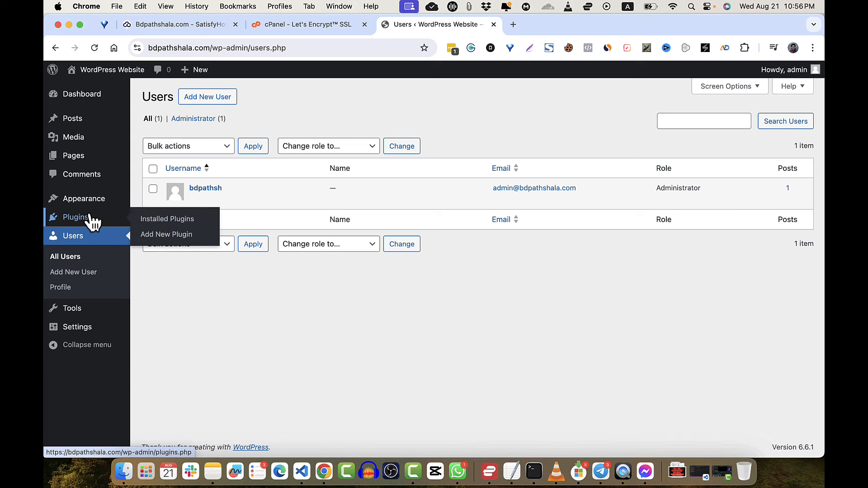
# - Search the plugin catalogue for 'woocommerce', install WooCommerce, and activate it
pyautogui.click(165, 221)
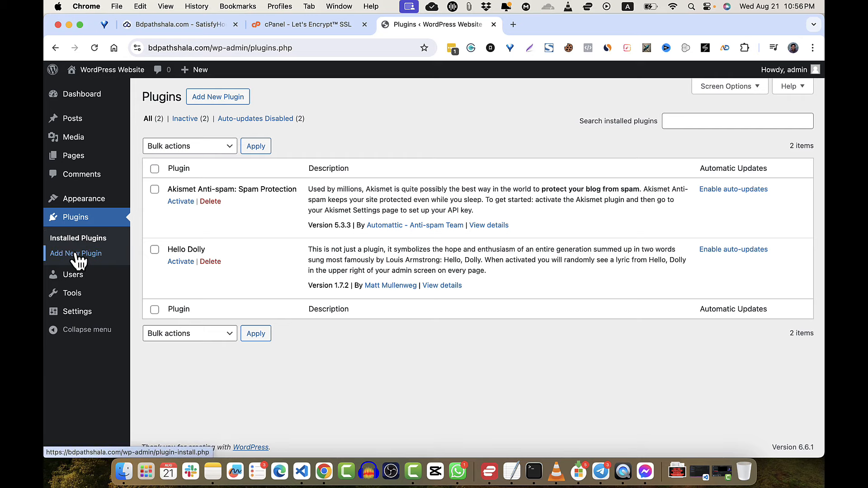
pyautogui.click(215, 98)
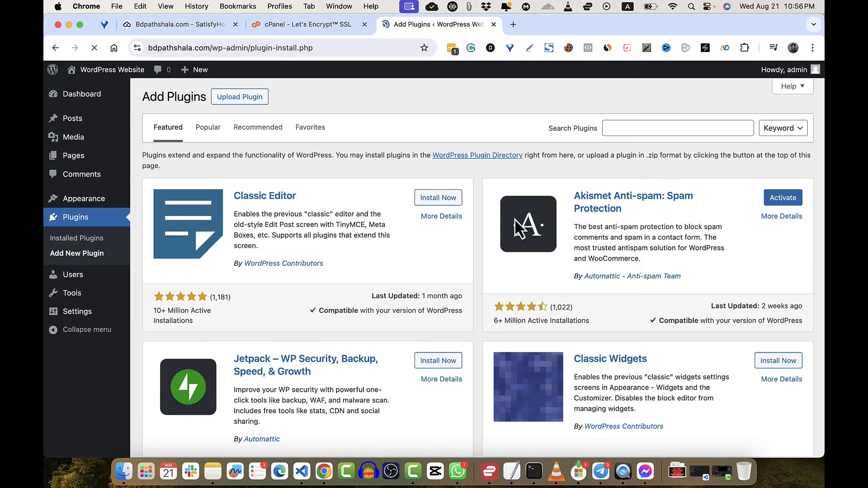
pyautogui.click(648, 129)
pyautogui.write('wo')
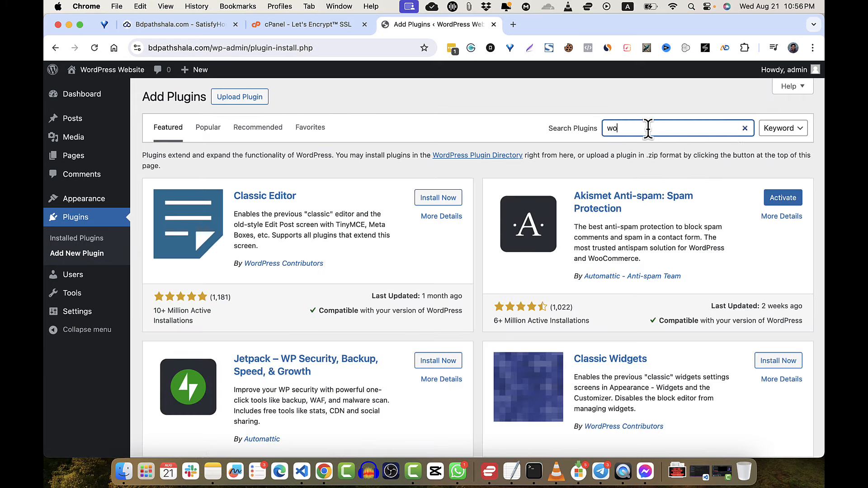
pyautogui.write('ocommerce')
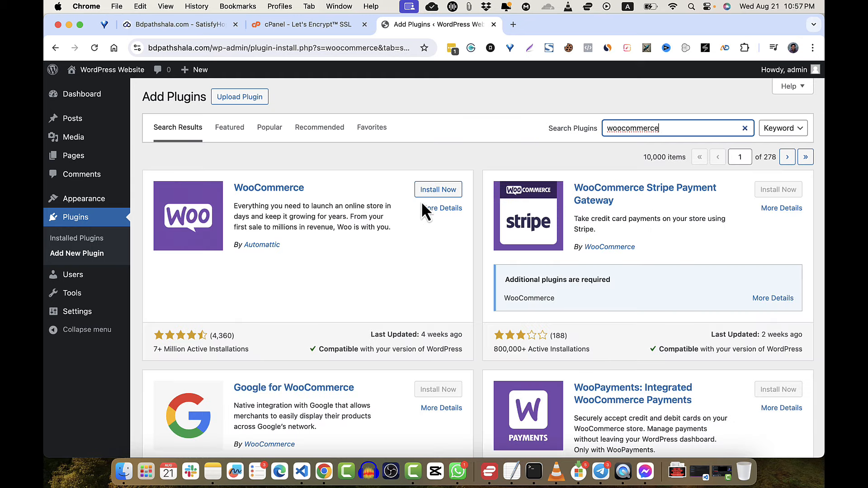
pyautogui.click(438, 189)
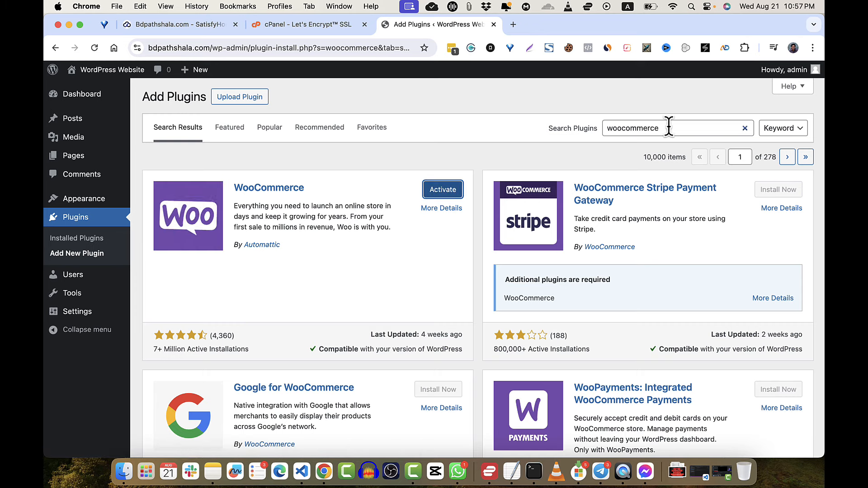
pyautogui.click(453, 190)
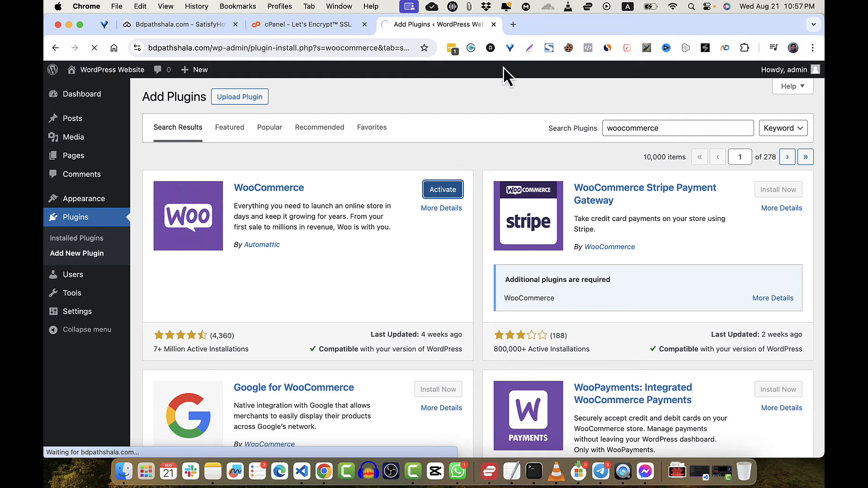
# - Open wordpress.org in a new tab and go to its plugin directory
pyautogui.click(513, 24)
pyautogui.write('word')
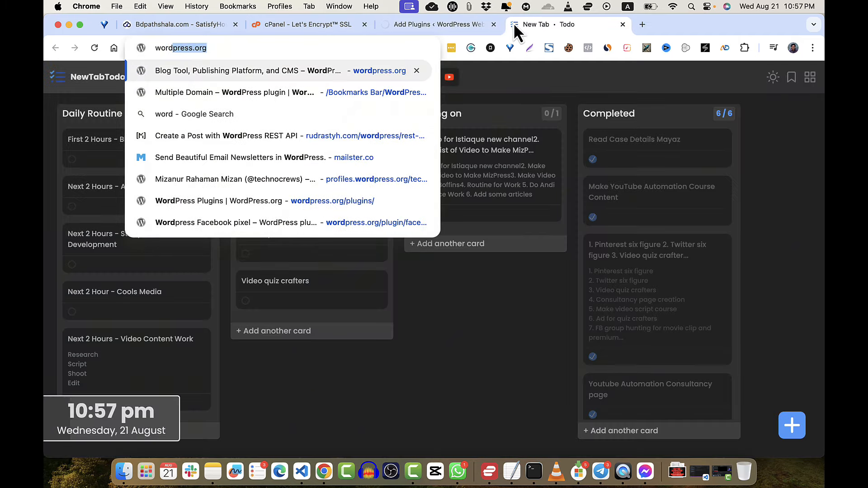
pyautogui.press('Return')
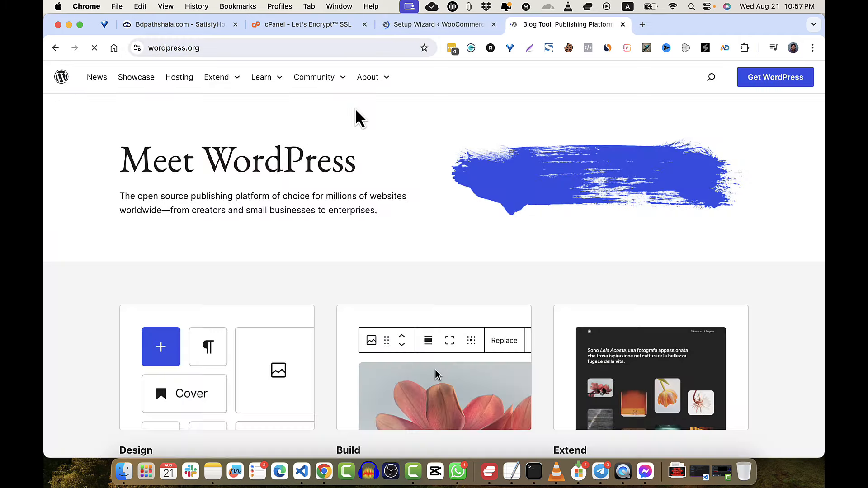
pyautogui.click(230, 86)
pyautogui.click(217, 132)
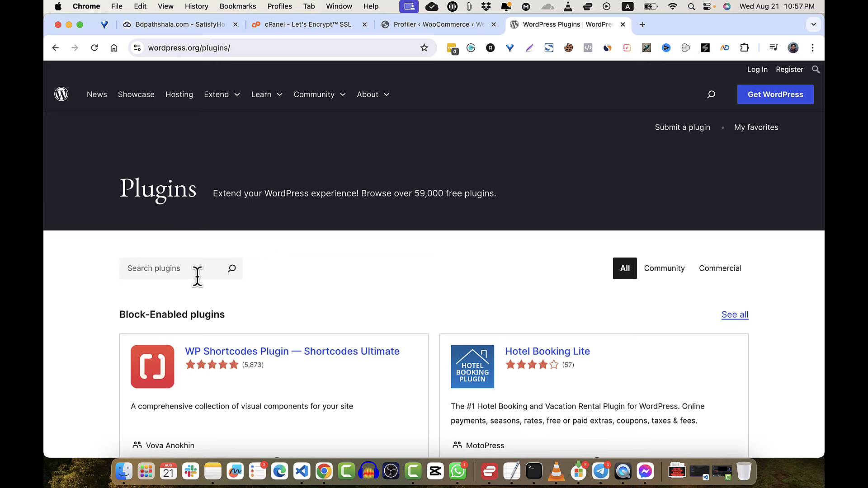
# - Search for 'elementor' and download the Elementor Website Builder plugin zip
pyautogui.click(197, 271)
pyautogui.write('elementor')
pyautogui.press('Return')
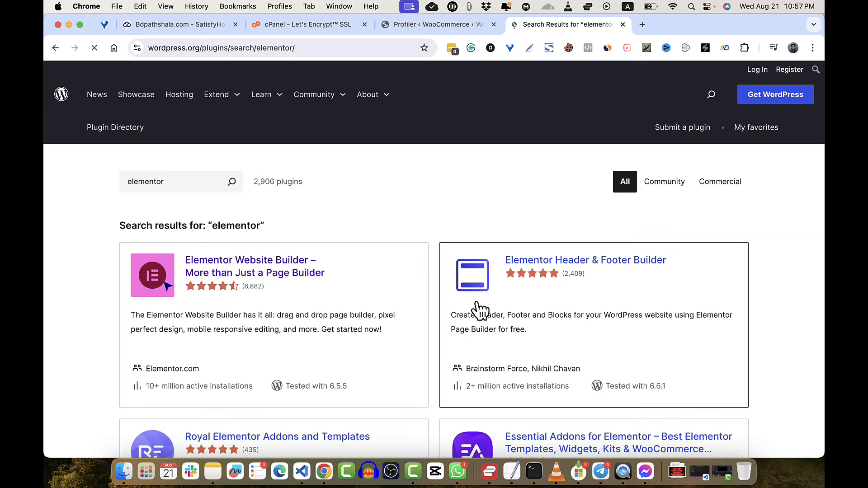
pyautogui.click(270, 267)
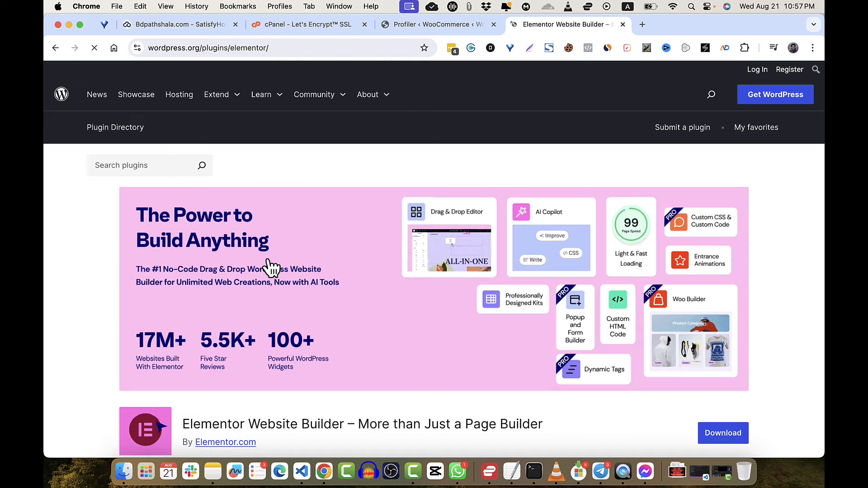
pyautogui.scroll(-5, 271, 267)
pyautogui.click(723, 316)
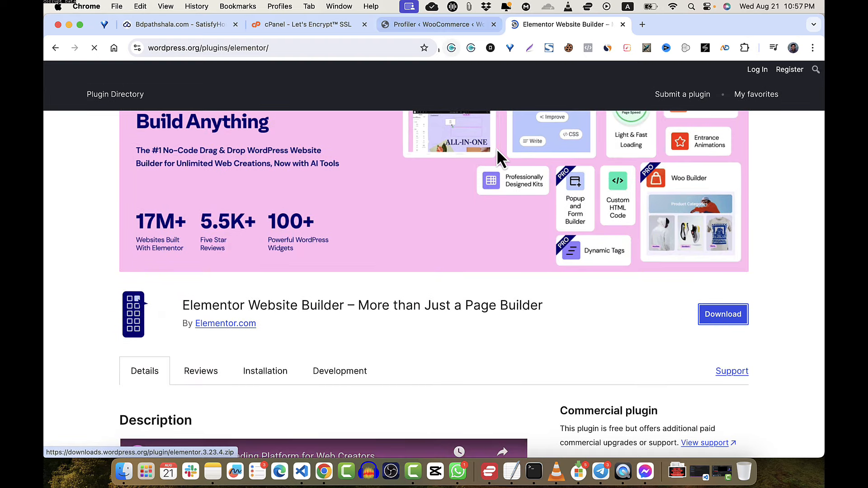
pyautogui.click(449, 28)
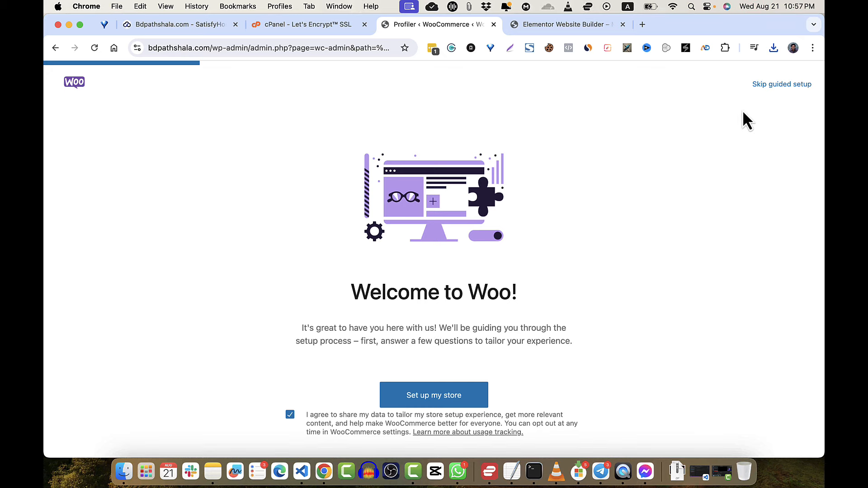
# - Choose Bangladesh — Dhaka as the business location in the setup wizard and go to the store
pyautogui.click(780, 85)
pyautogui.click(501, 215)
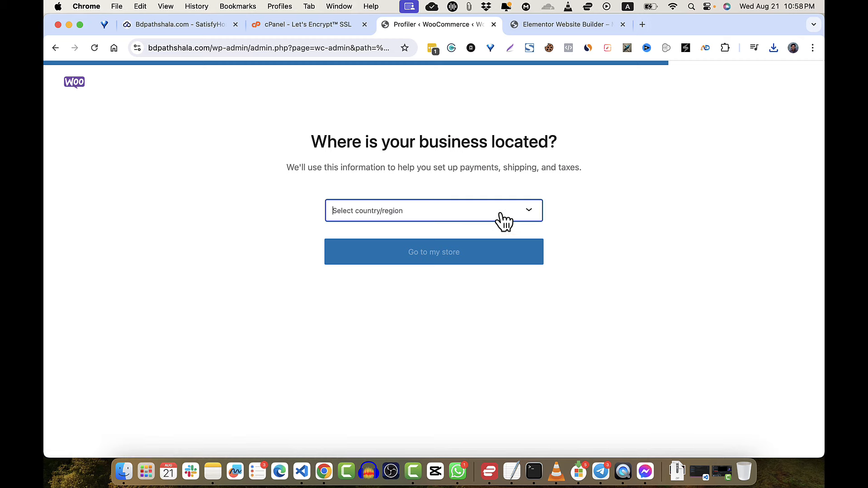
pyautogui.write('Bang')
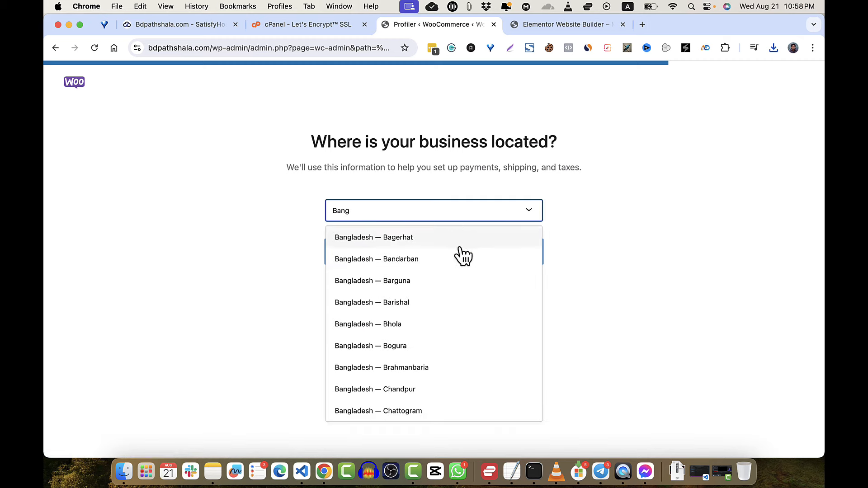
pyautogui.scroll(-5, 463, 254)
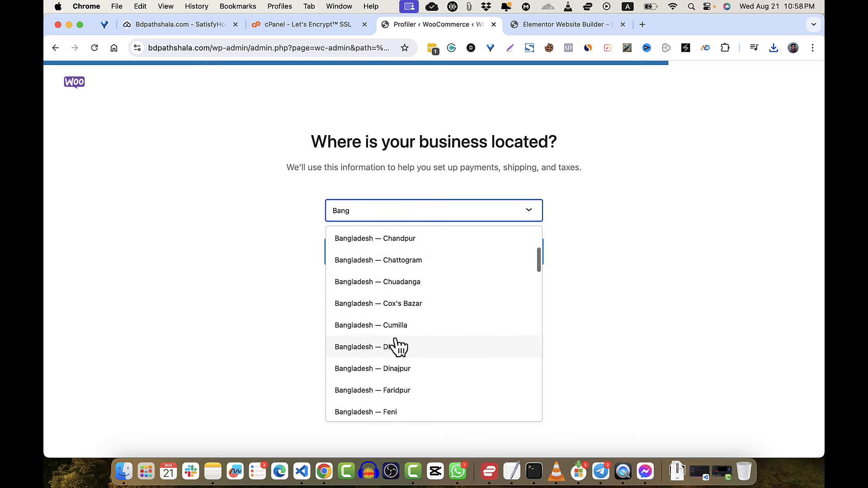
pyautogui.click(392, 354)
pyautogui.click(441, 259)
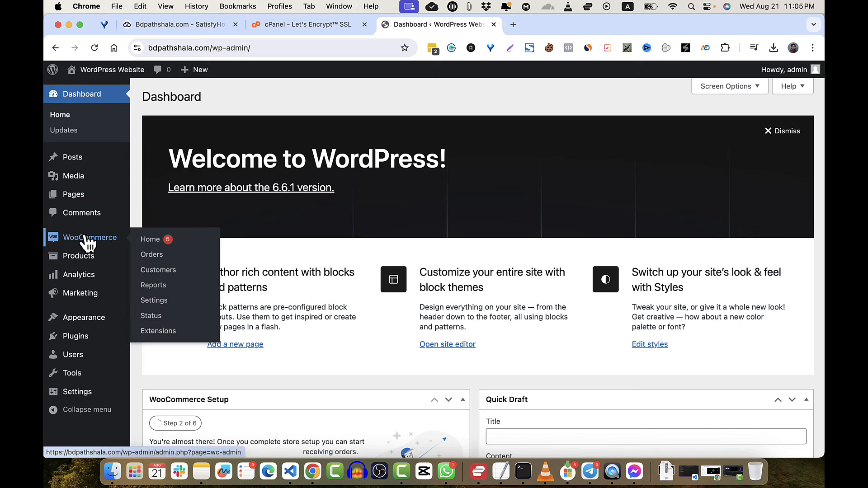
# - Open the WooCommerce Home page and review its six-task store setup checklist
pyautogui.click(94, 96)
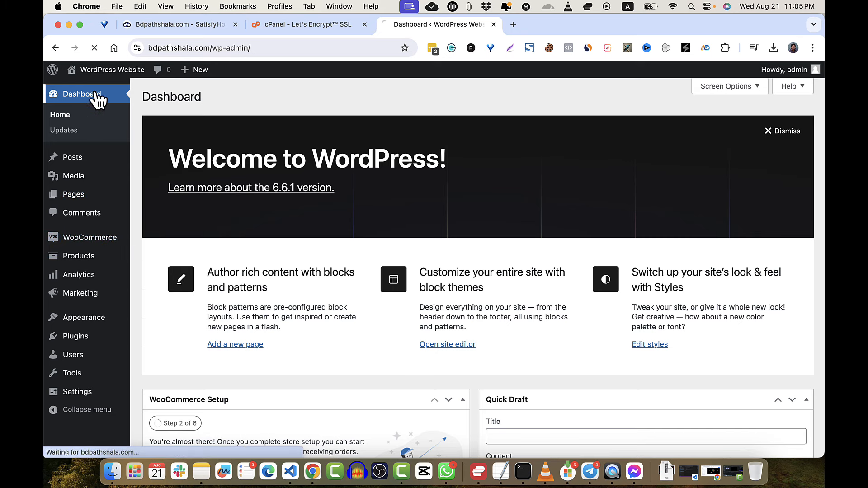
pyautogui.moveTo(83, 252)
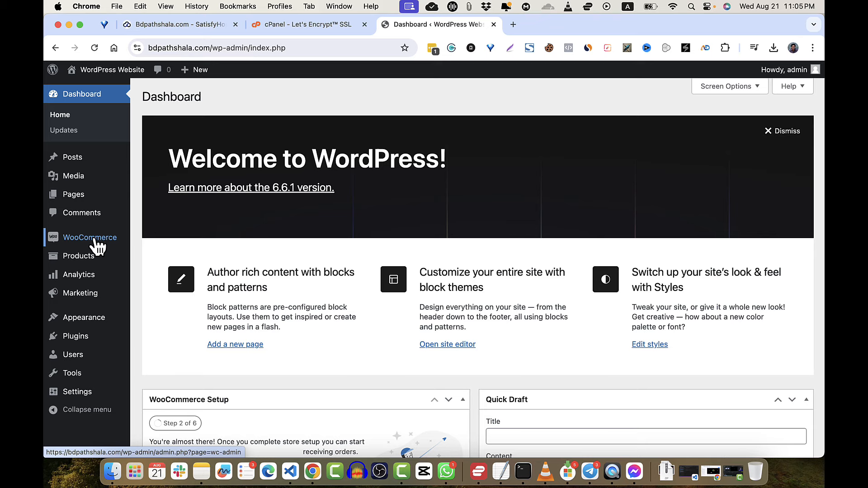
pyautogui.click(97, 246)
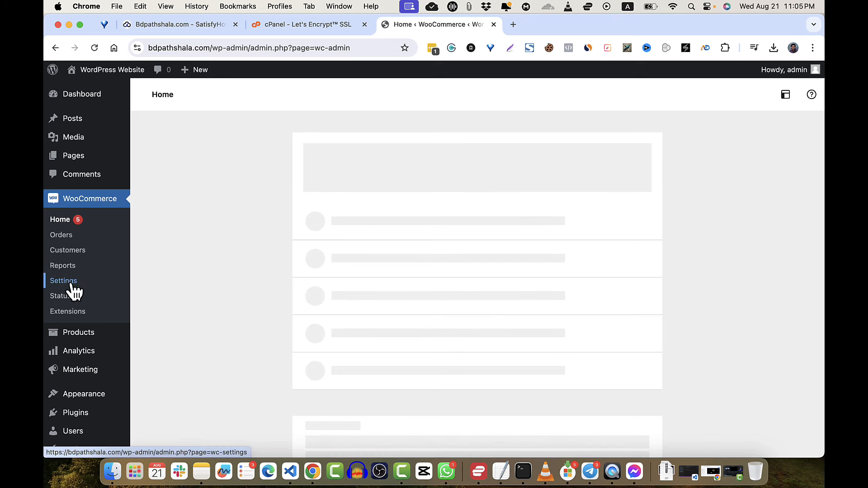
pyautogui.scroll(-1, 291, 330)
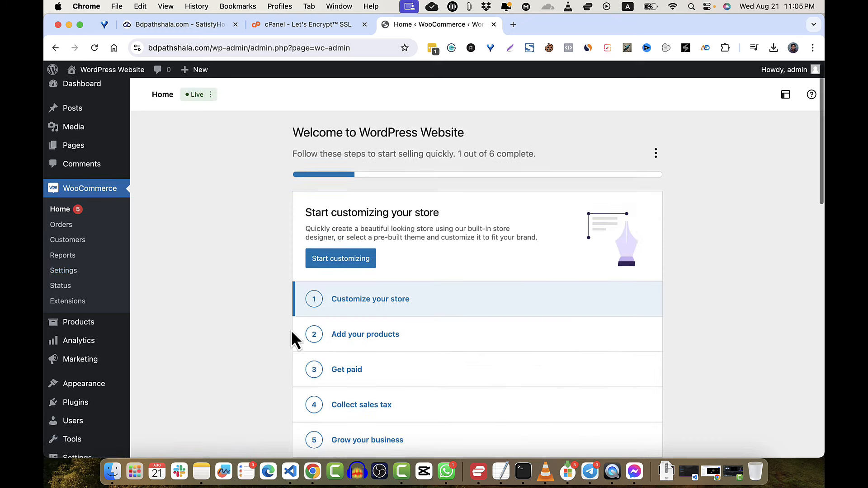
pyautogui.scroll(-3, 388, 417)
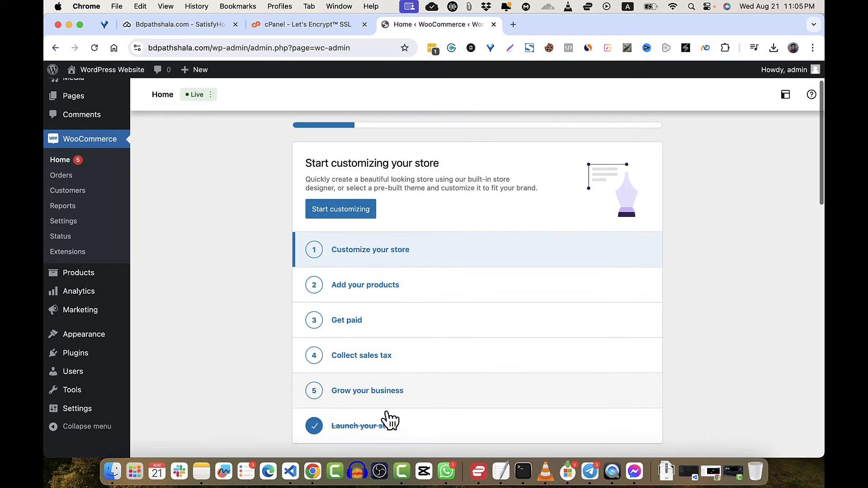
pyautogui.scroll(-2, 390, 420)
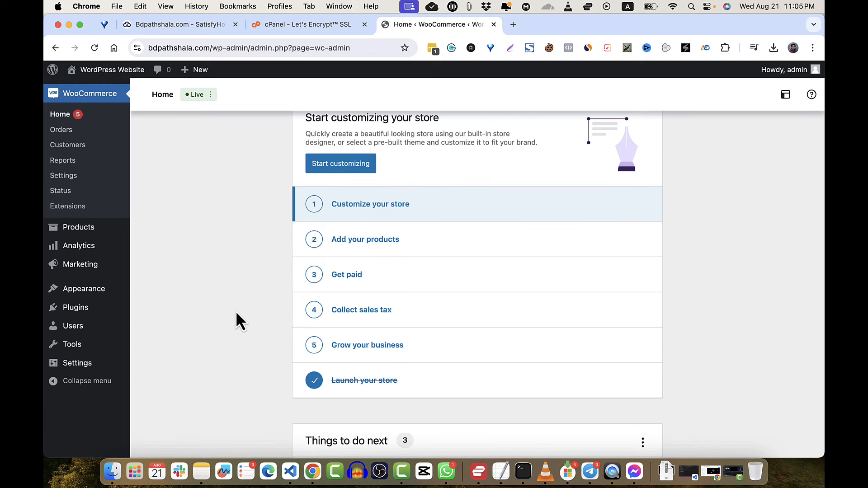
# - Open WooCommerce General settings and briefly view the Pages list in a separate tab
pyautogui.click(60, 177)
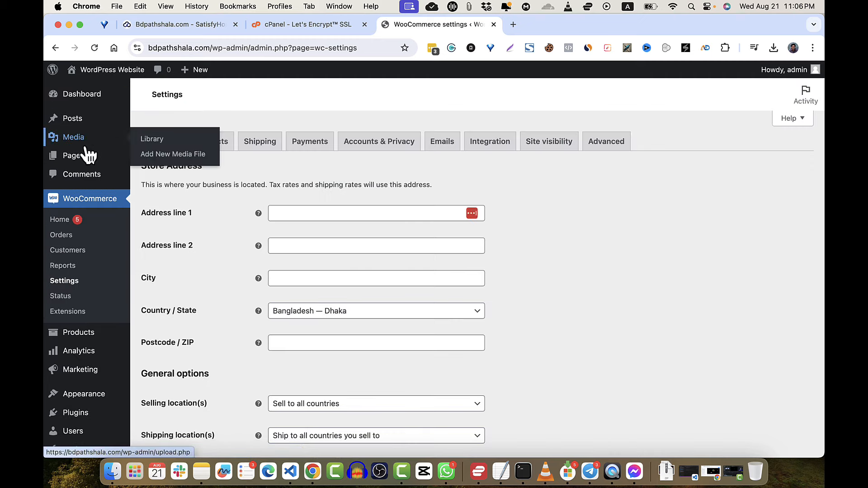
pyautogui.rightClick(78, 159)
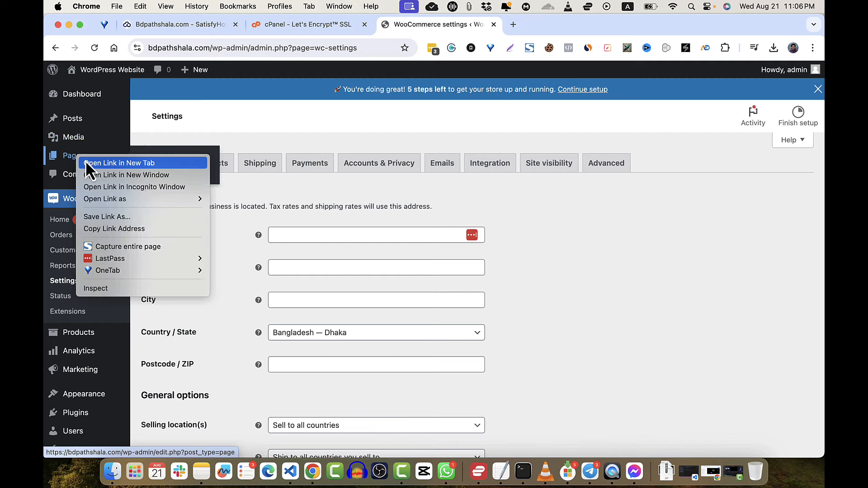
pyautogui.click(85, 161)
pyautogui.click(538, 30)
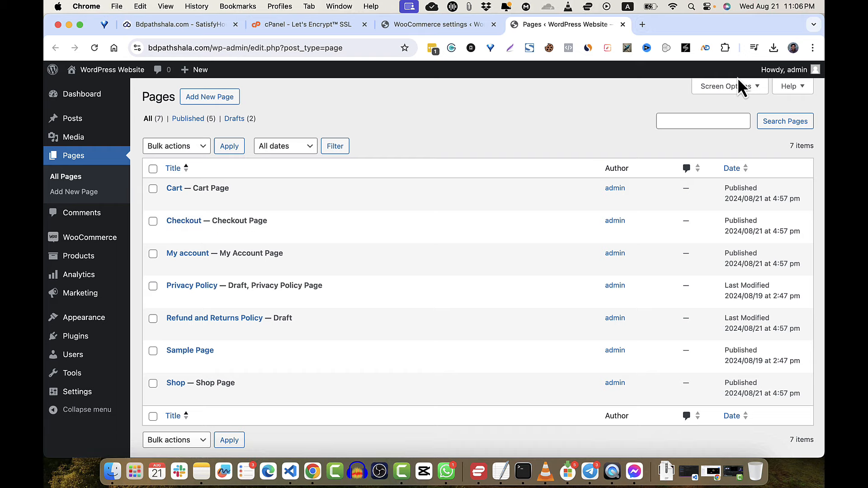
pyautogui.click(623, 24)
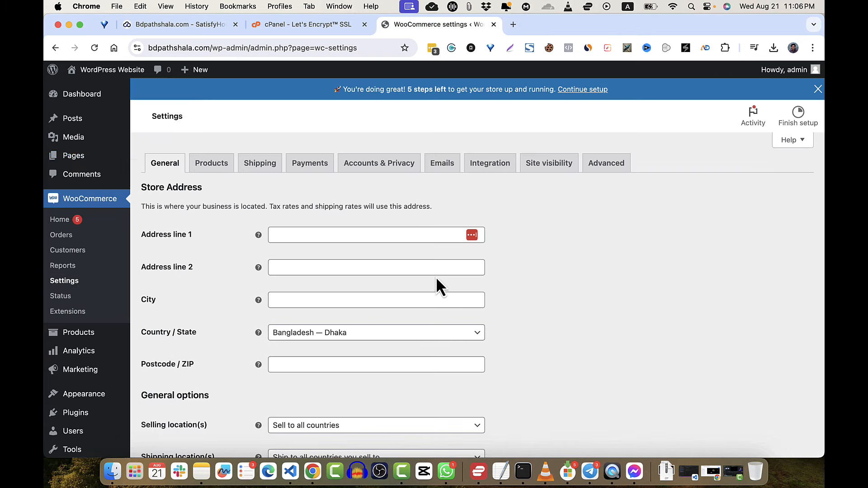
# - Fill the store's Address line 1 from an autofill suggestion
pyautogui.click(67, 285)
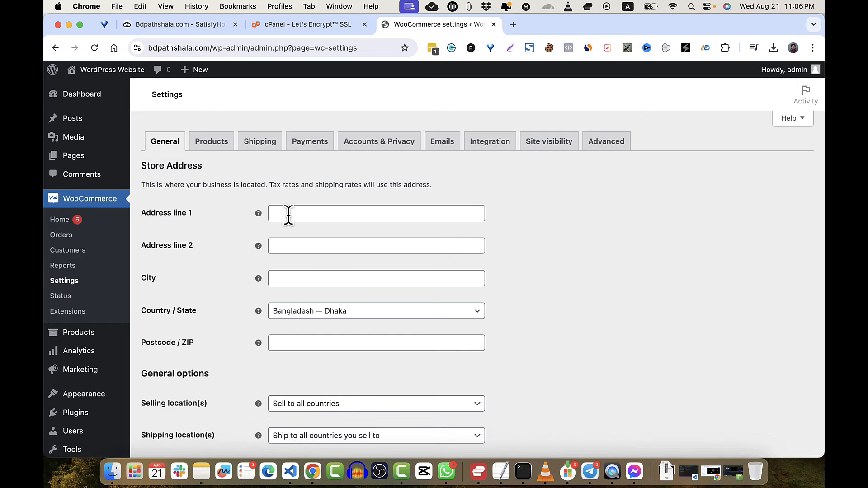
pyautogui.click(290, 213)
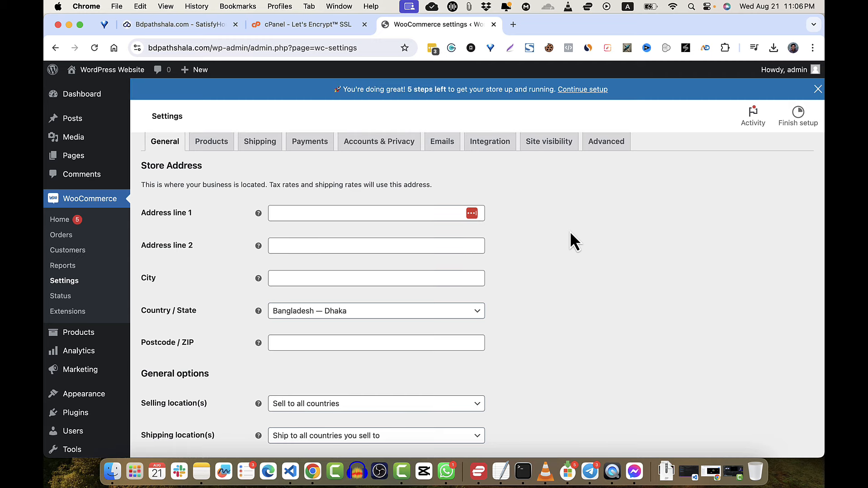
pyautogui.click(292, 234)
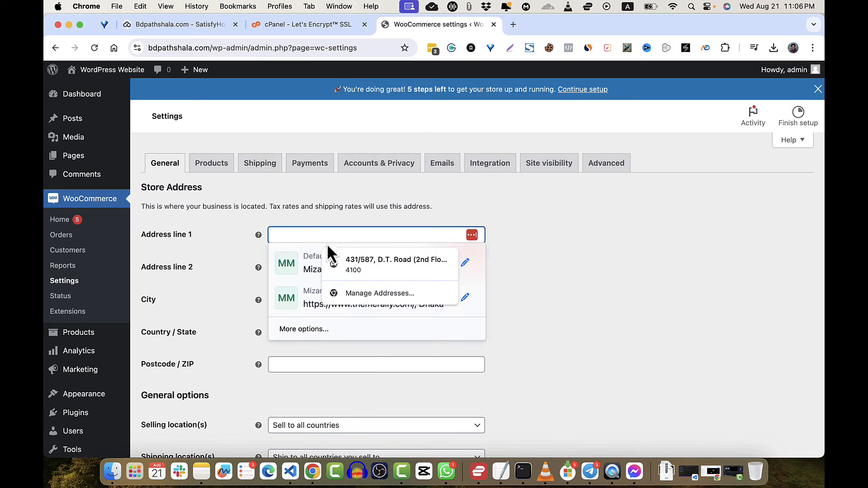
pyautogui.write('Dhaka')
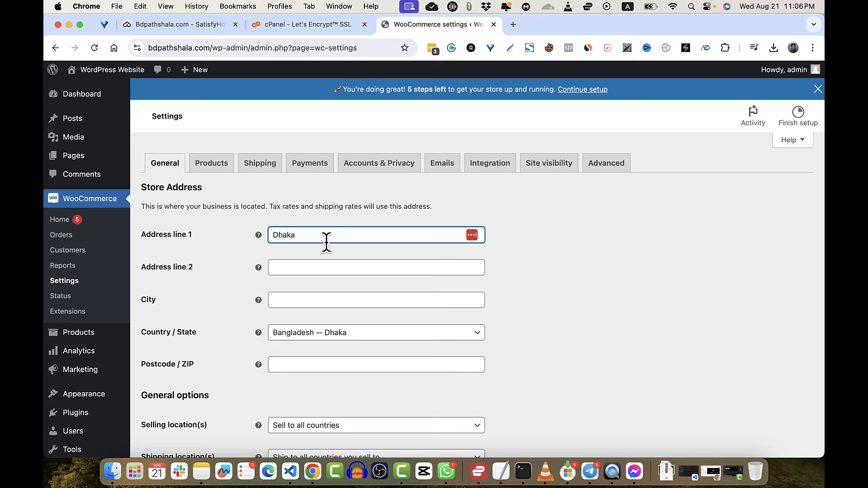
pyautogui.press('BackSpace')
pyautogui.press('BackSpace')
pyautogui.press('BackSpace')
pyautogui.press('BackSpace')
pyautogui.press('BackSpace')
pyautogui.write('43')
pyautogui.click(360, 264)
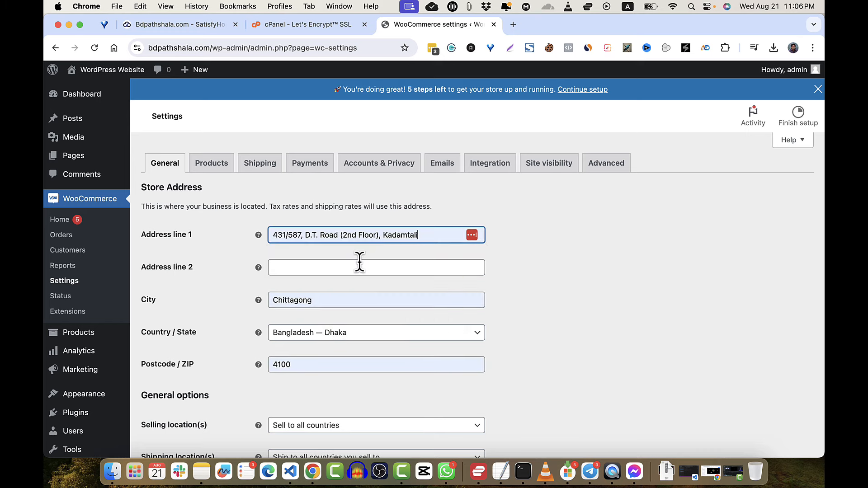
# - Set the store city to Dhaka and the postcode to 1100
pyautogui.doubleClick(310, 299)
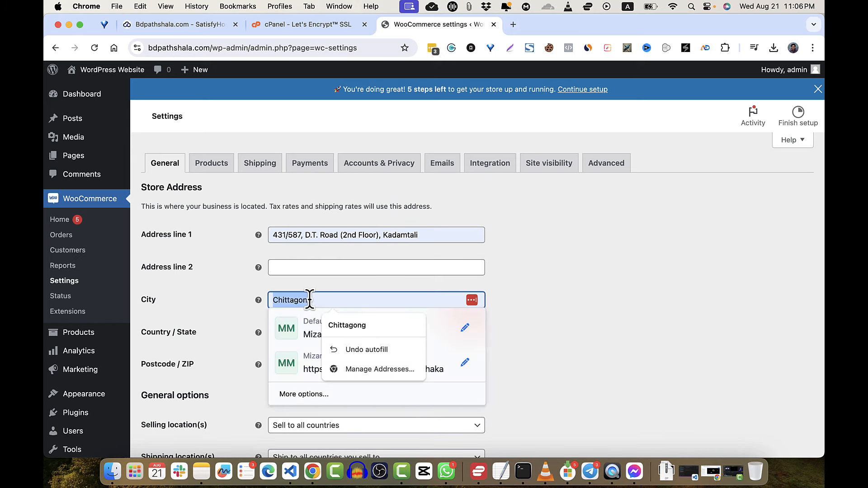
pyautogui.write('Dhaka')
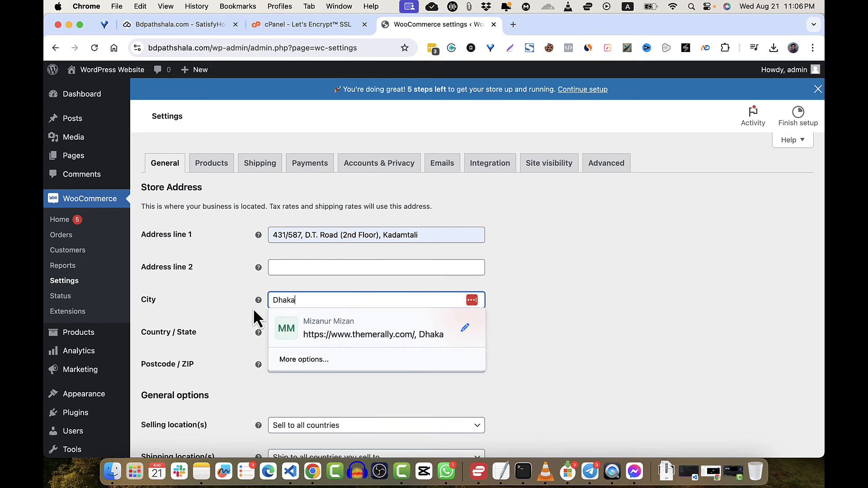
pyautogui.click(256, 294)
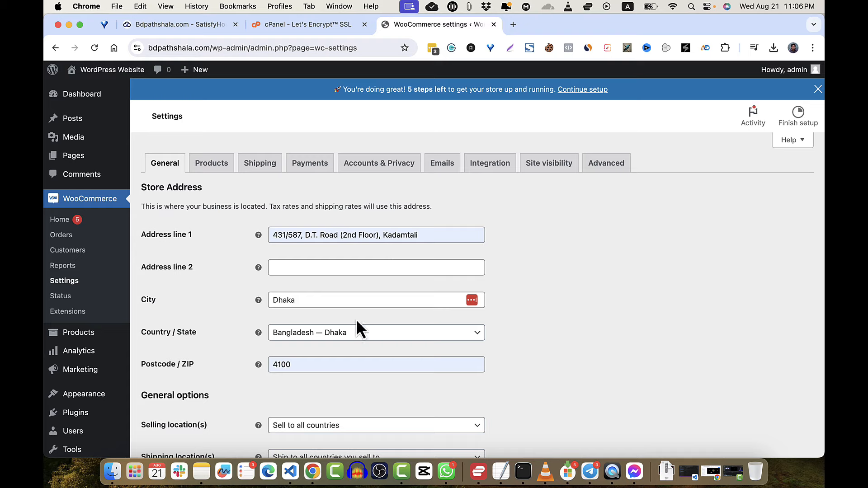
pyautogui.scroll(-3, 357, 319)
pyautogui.doubleClick(313, 289)
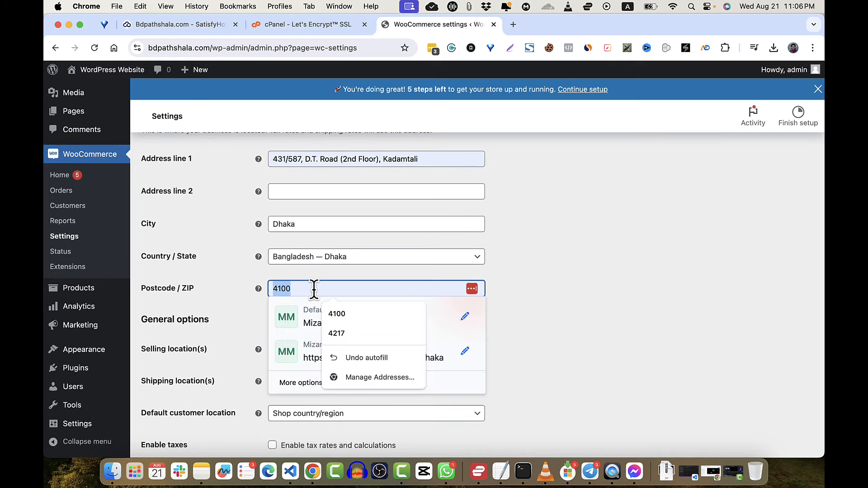
pyautogui.write('1100')
pyautogui.scroll(-2, 362, 316)
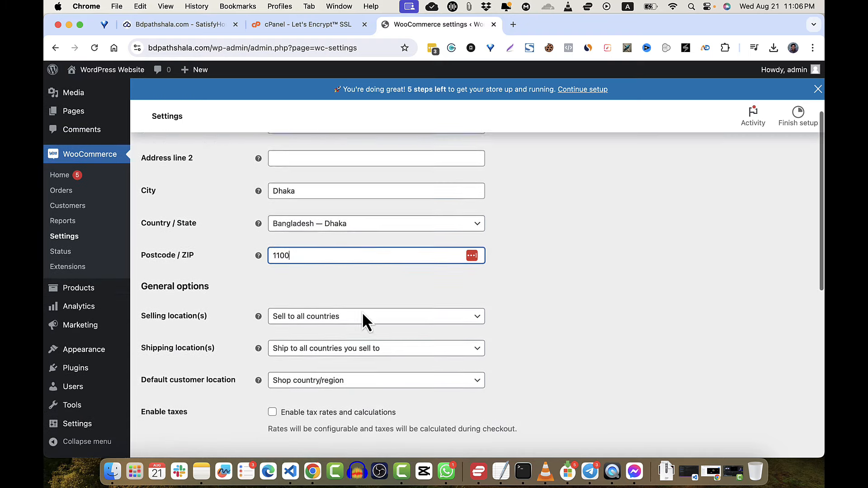
# - Set Selling location(s) to Sell to specific countries
pyautogui.click(335, 308)
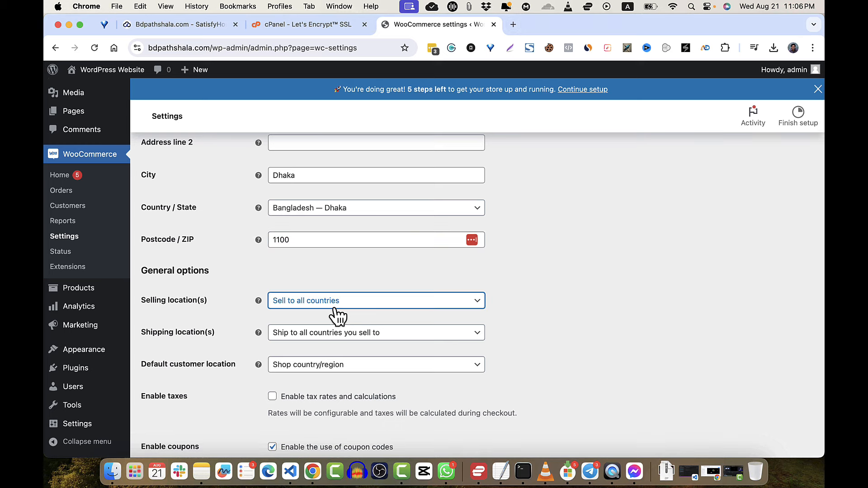
pyautogui.click(366, 303)
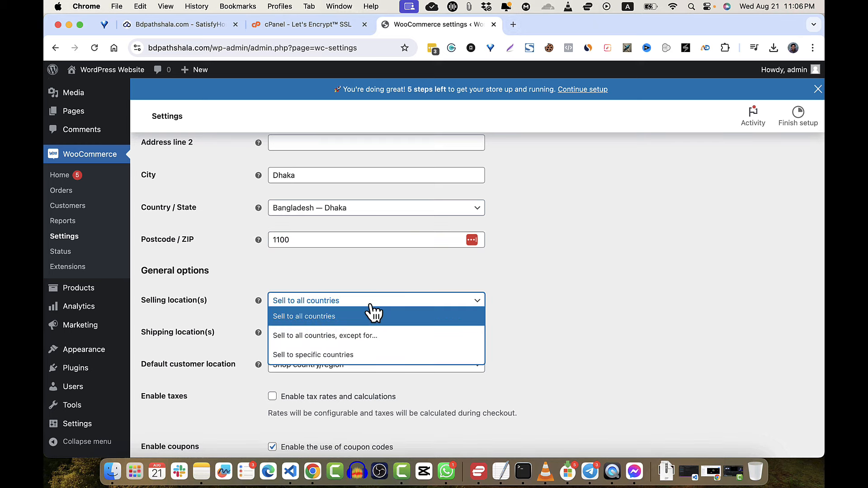
pyautogui.click(349, 357)
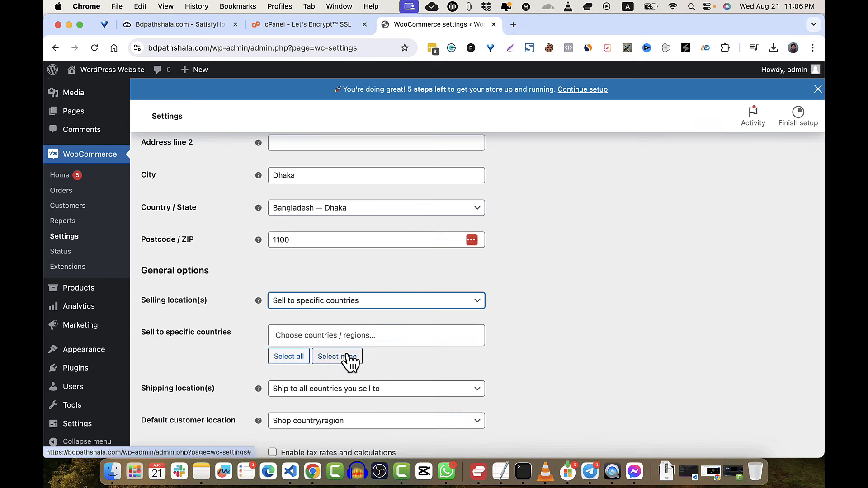
pyautogui.click(339, 335)
pyautogui.click(370, 311)
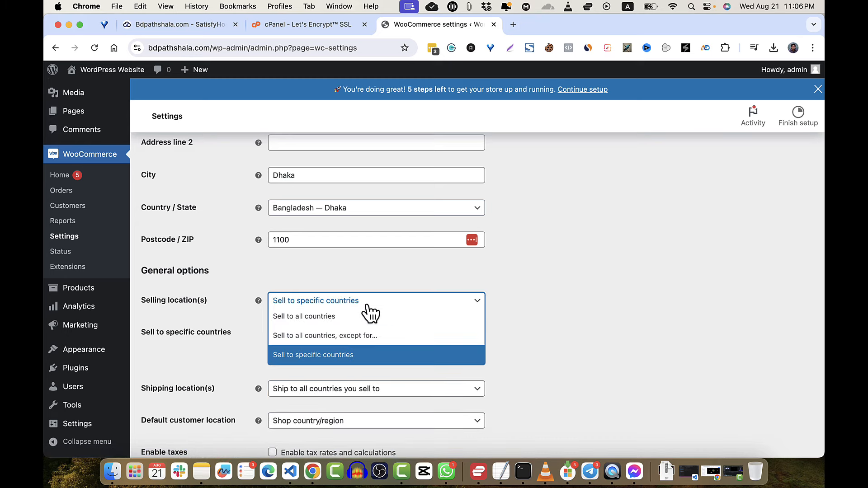
pyautogui.click(225, 339)
# - Switch Selling location(s) back to Sell to all countries
pyautogui.click(313, 303)
pyautogui.click(306, 318)
pyautogui.scroll(-1, 502, 349)
pyautogui.scroll(-5, 524, 364)
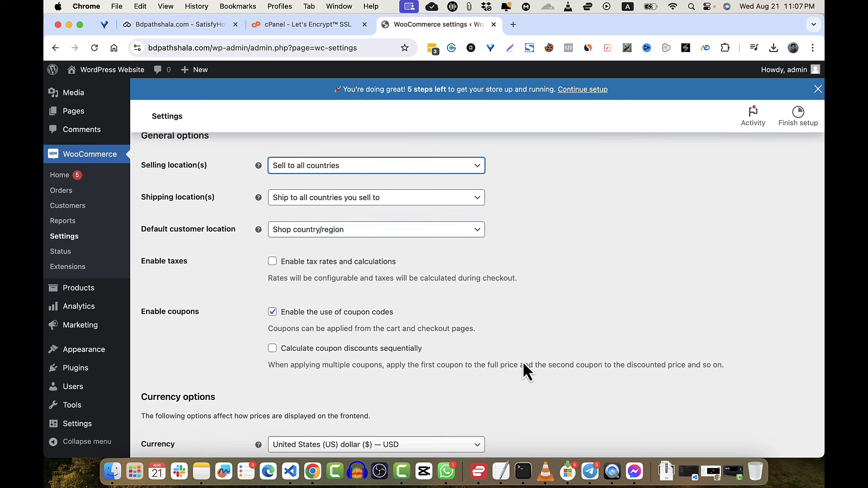
pyautogui.scroll(-4, 524, 365)
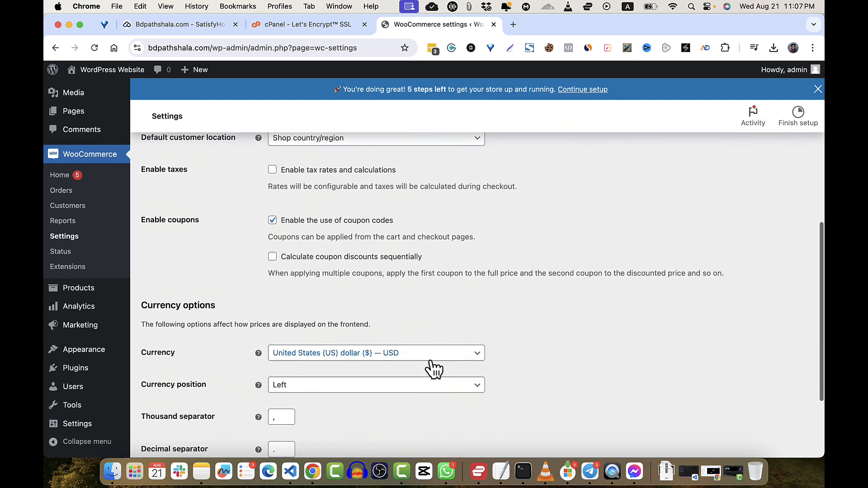
# - Set the store currency to Bangladeshi taka (BDT) and save the general settings
pyautogui.click(427, 358)
pyautogui.write('bd')
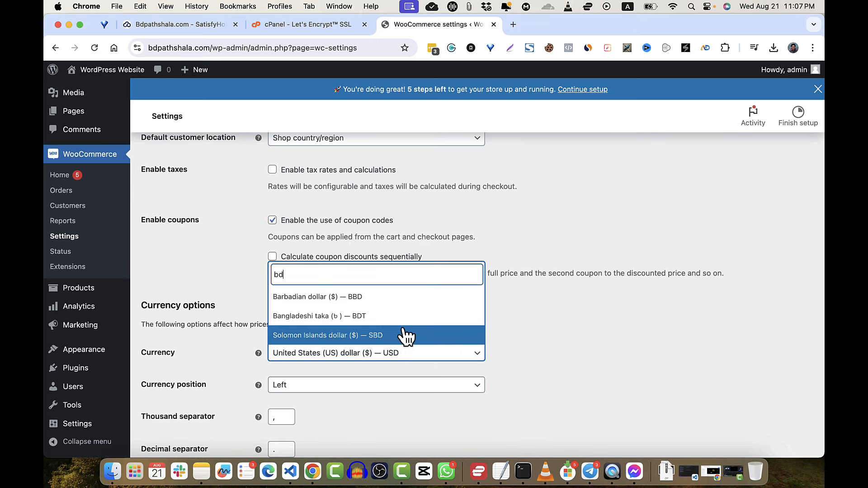
pyautogui.click(361, 322)
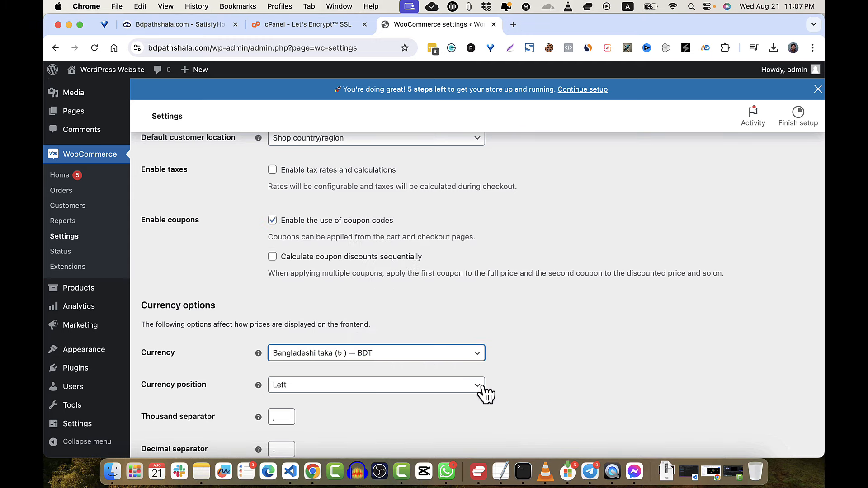
pyautogui.scroll(-5, 483, 393)
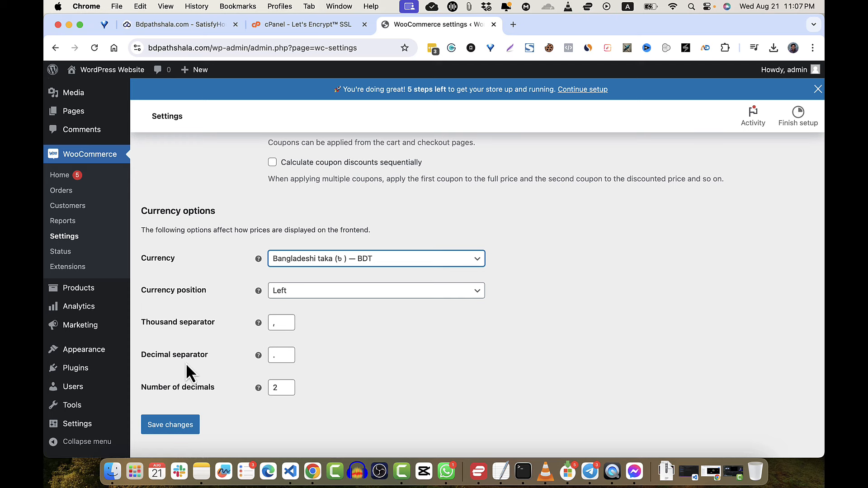
pyautogui.click(175, 427)
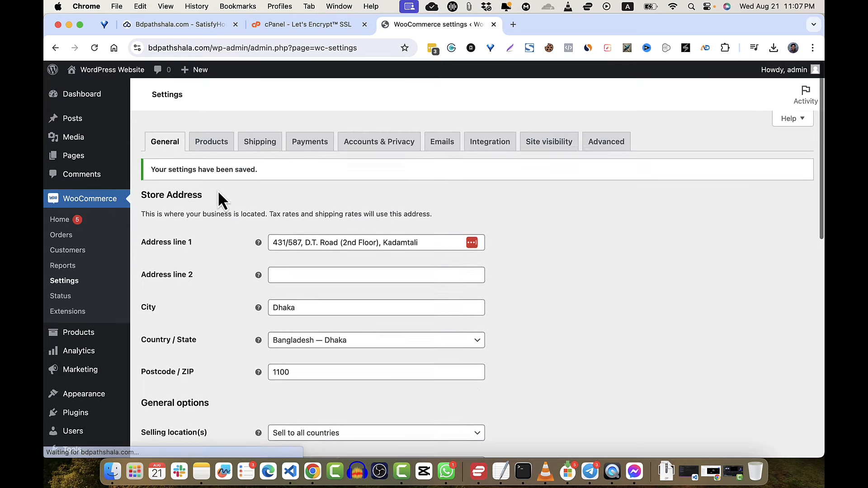
pyautogui.click(213, 149)
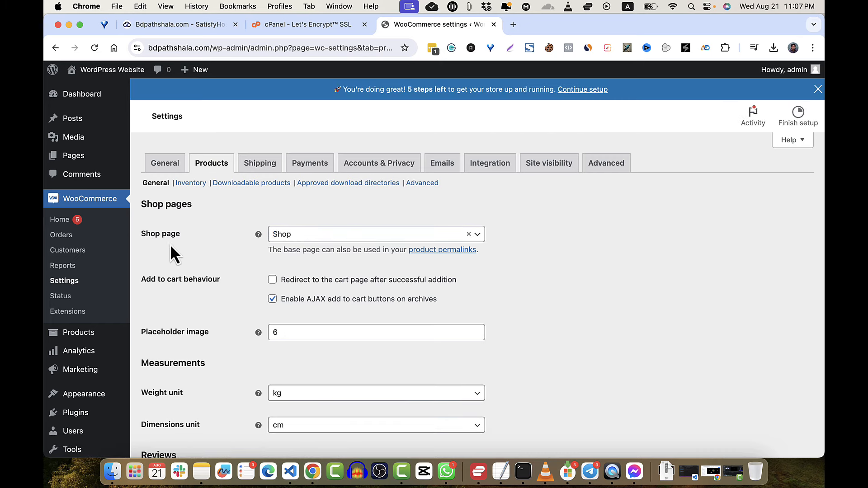
pyautogui.scroll(-1, 189, 291)
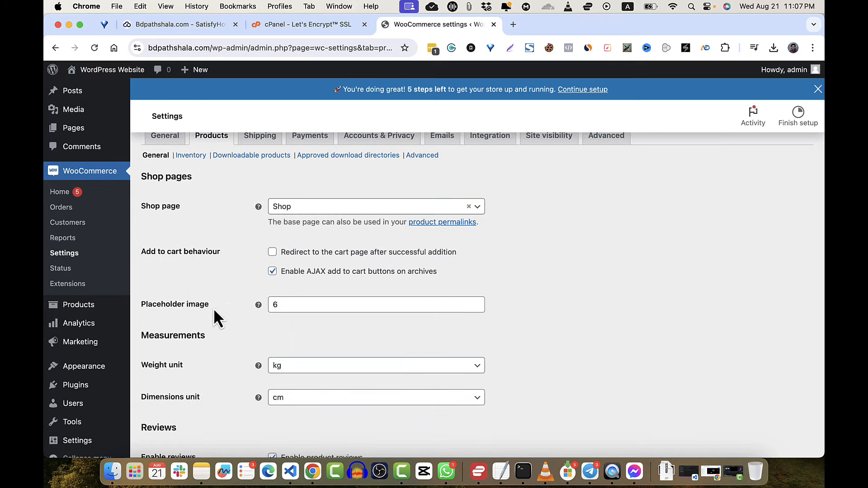
pyautogui.scroll(-4, 267, 344)
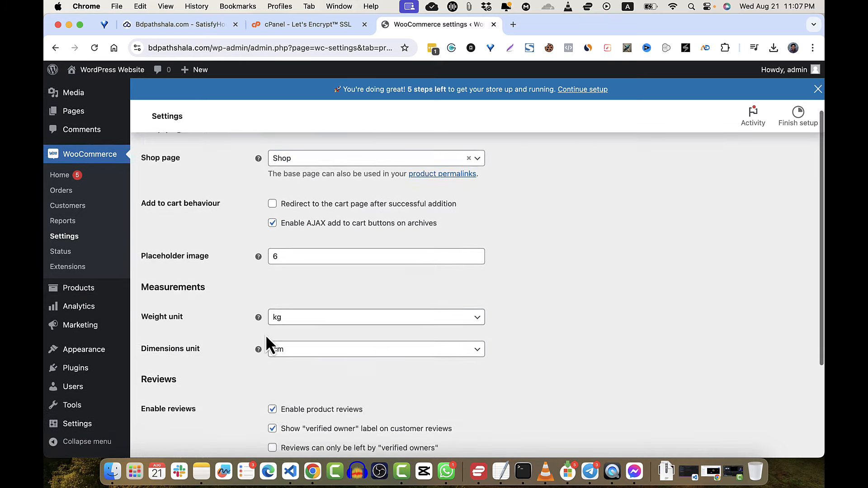
pyautogui.scroll(5, 266, 342)
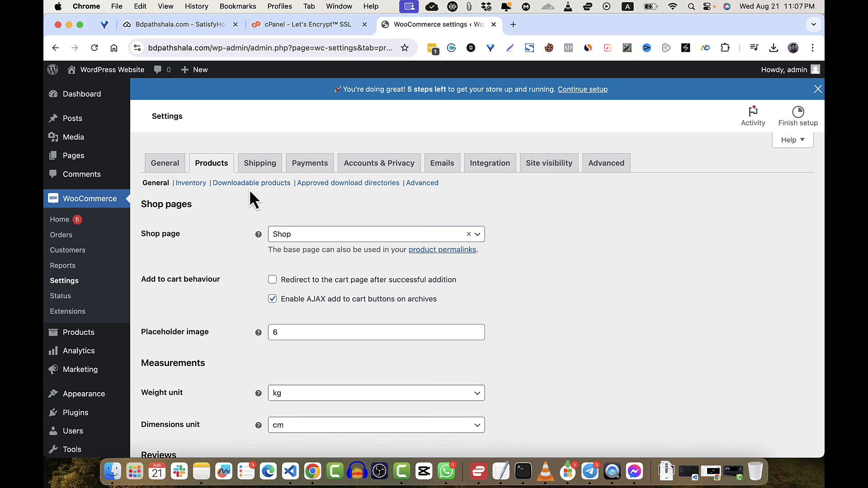
# - Enable Cash on delivery on the Payments tab and save the payment settings
pyautogui.click(260, 164)
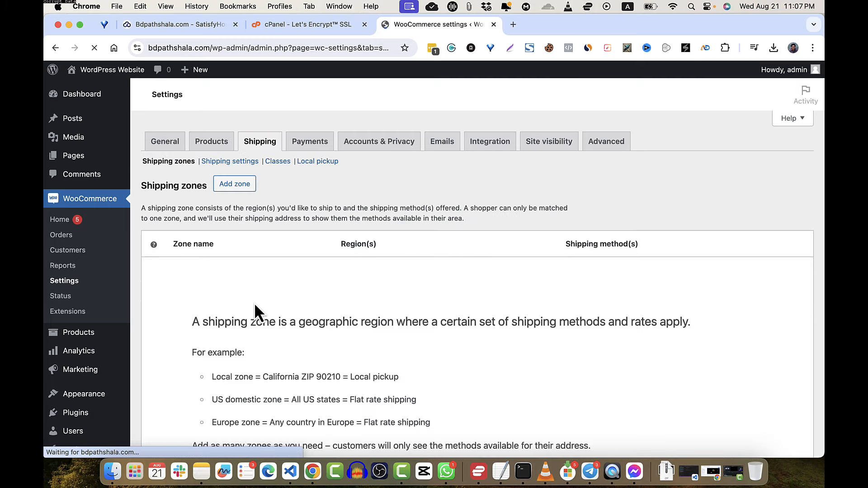
pyautogui.scroll(-5, 415, 375)
pyautogui.scroll(5, 413, 371)
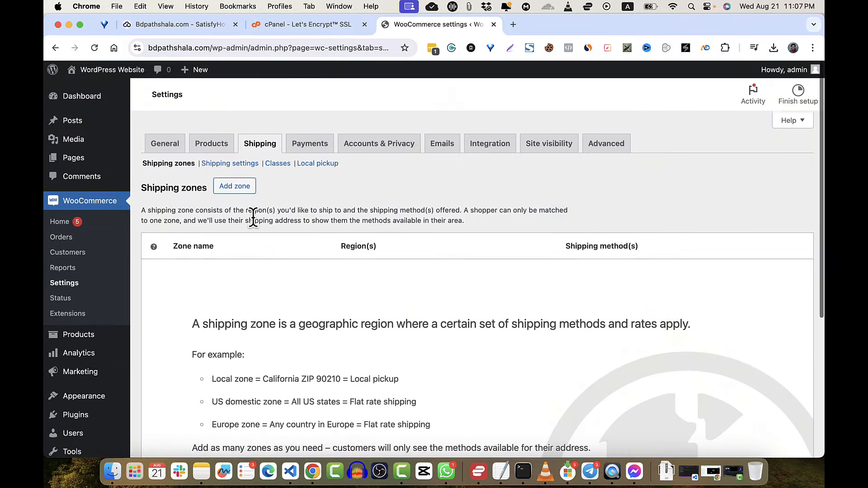
pyautogui.click(310, 144)
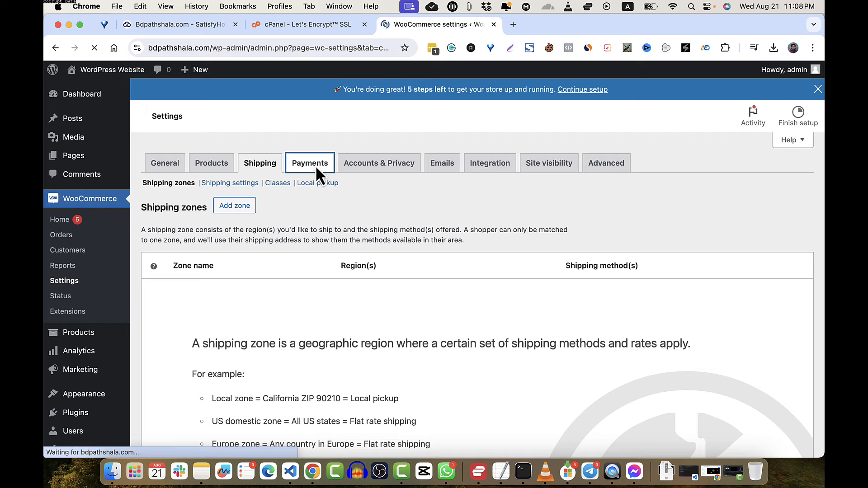
pyautogui.click(469, 331)
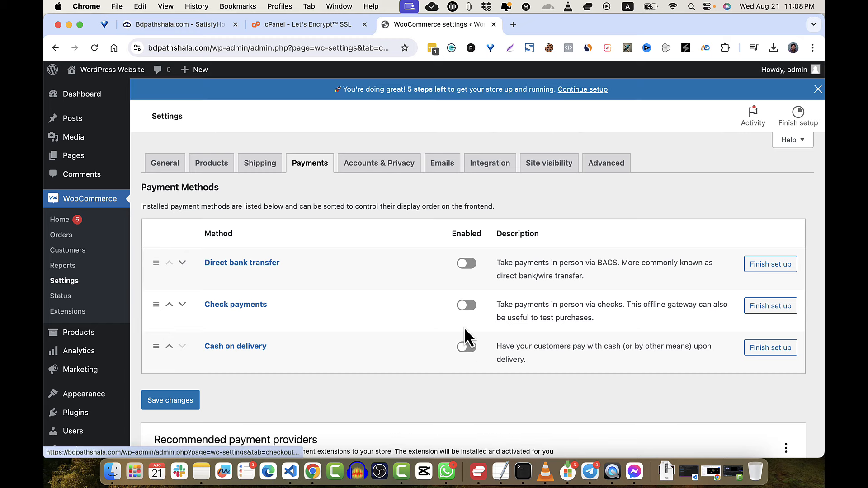
pyautogui.click(464, 347)
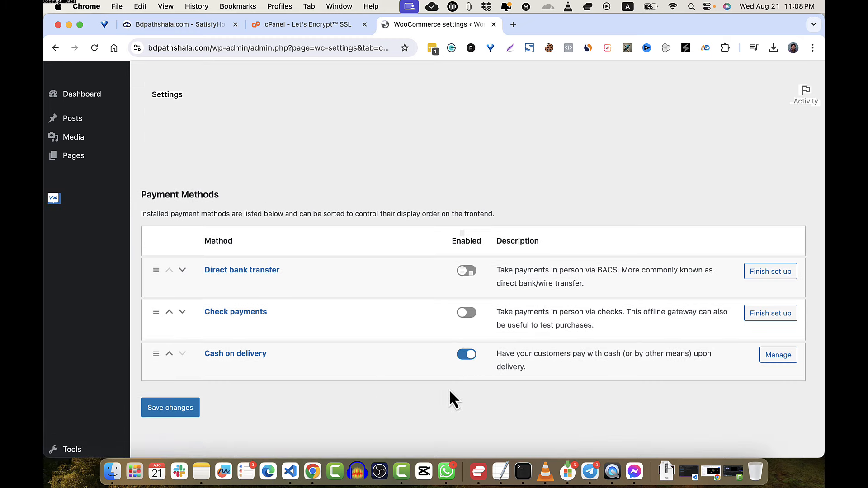
pyautogui.click(177, 410)
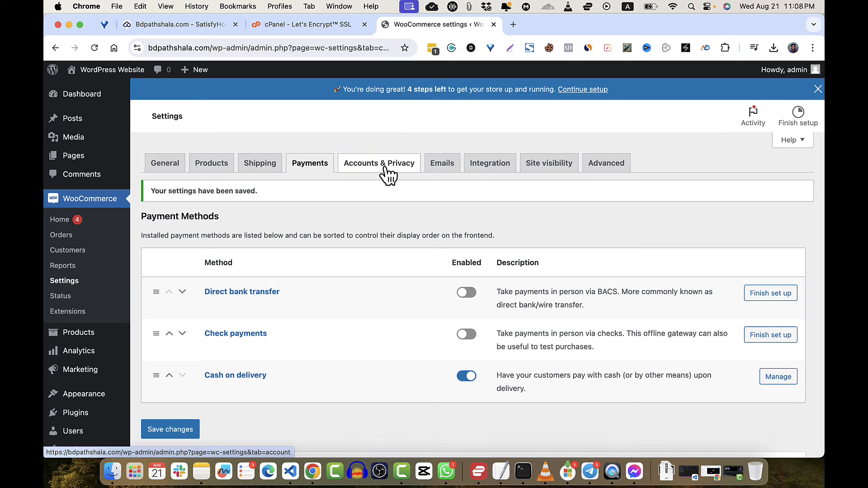
# - Review the Accounts & Privacy settings and the Advanced page setup, leaving the Cart page unchanged
pyautogui.click(385, 167)
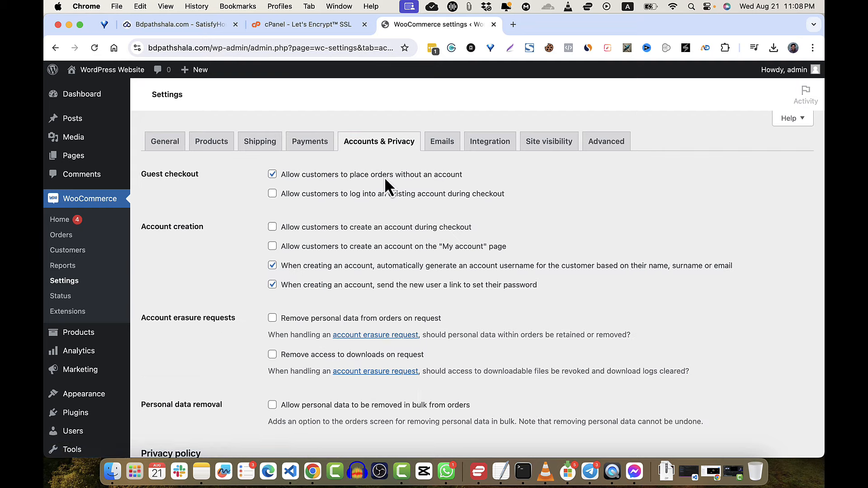
pyautogui.click(609, 145)
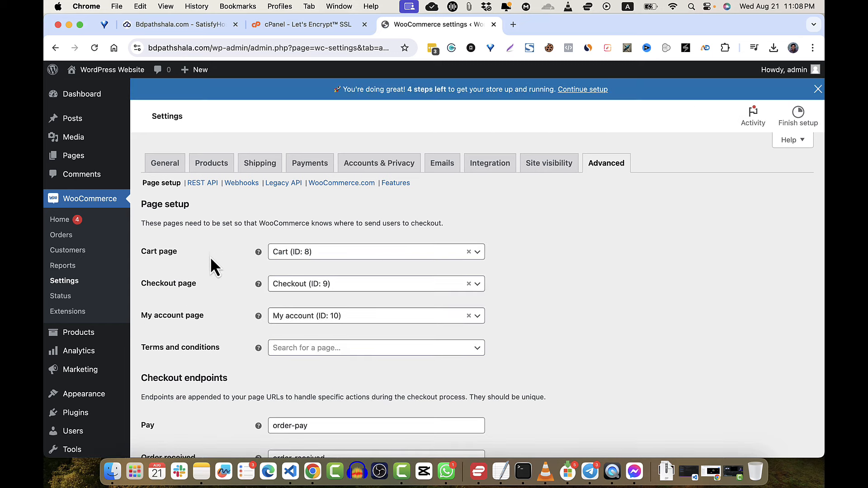
pyautogui.click(411, 258)
pyautogui.click(563, 285)
pyautogui.scroll(-2, 429, 369)
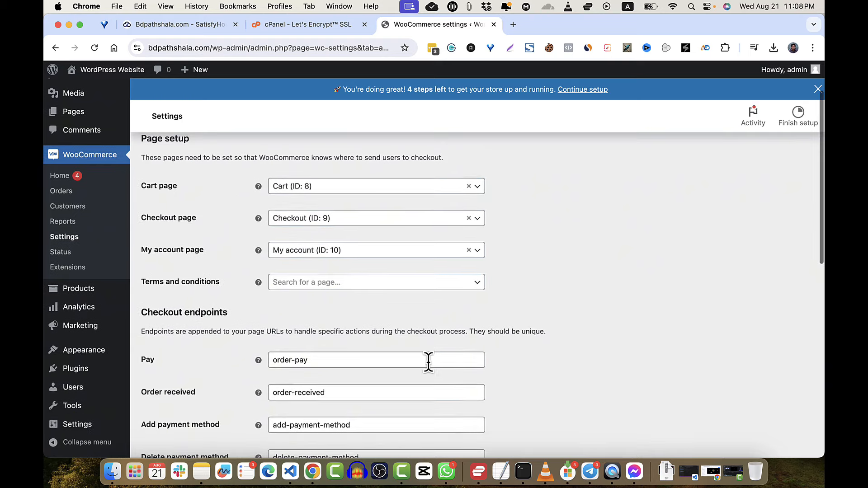
pyautogui.scroll(2, 429, 369)
pyautogui.scroll(-1, 429, 365)
pyautogui.scroll(1, 429, 365)
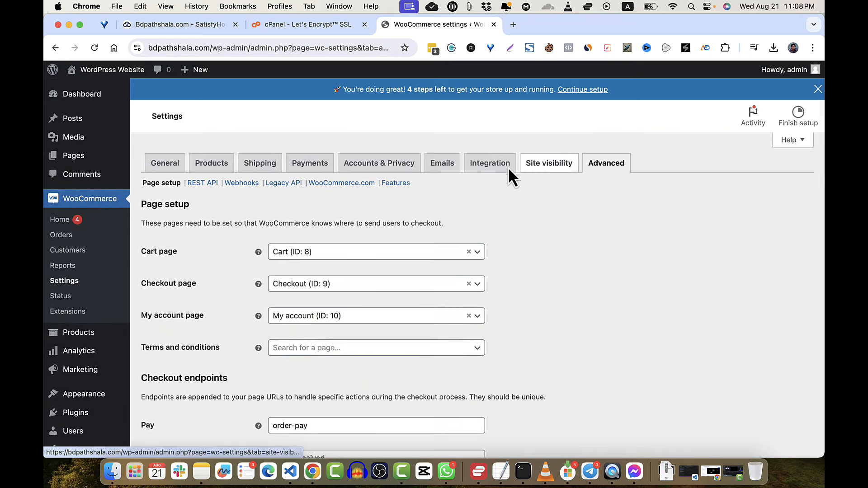
# - View the Emails tab's list of store email notifications
pyautogui.click(446, 166)
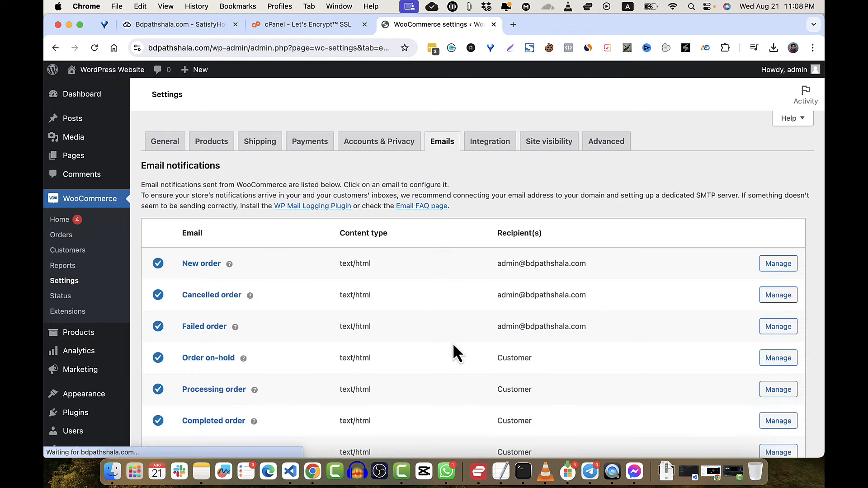
pyautogui.scroll(-3, 452, 343)
pyautogui.scroll(3, 453, 343)
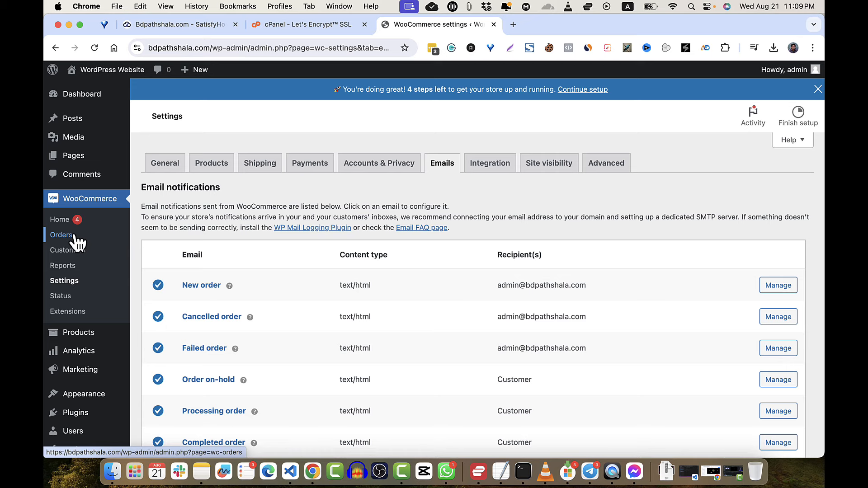
# - Start a new product from the Products list and dismiss the product editor tour
pyautogui.click(83, 339)
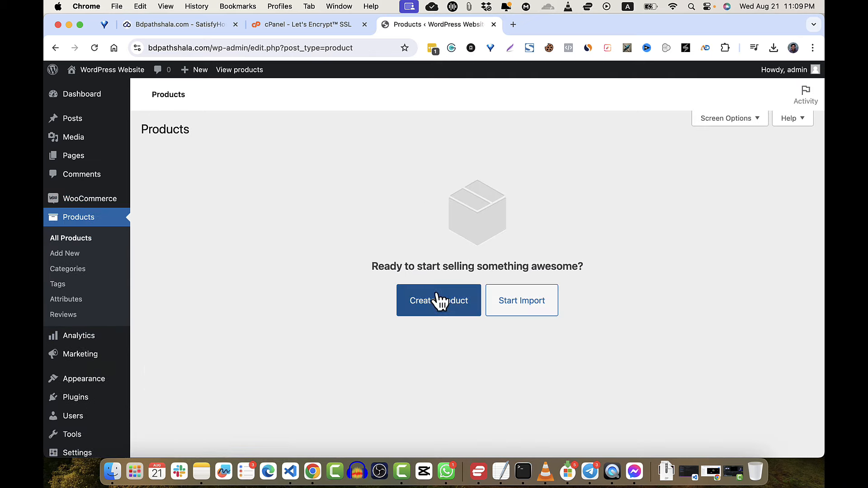
pyautogui.click(441, 306)
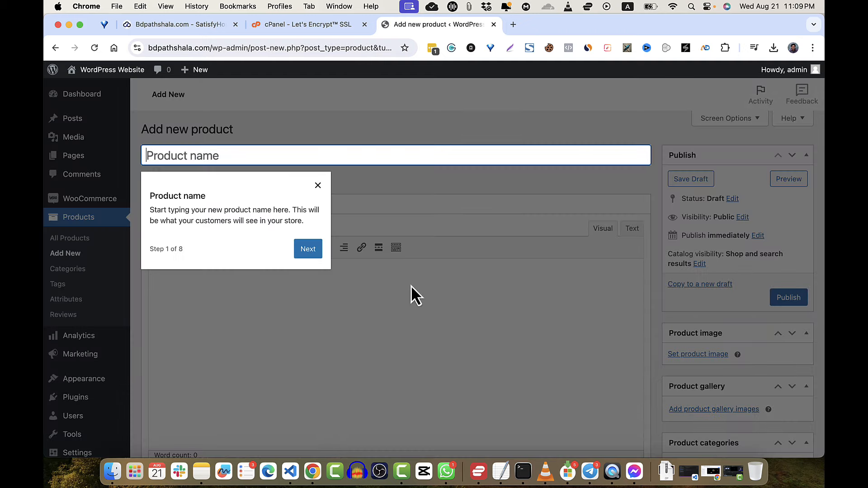
pyautogui.click(307, 251)
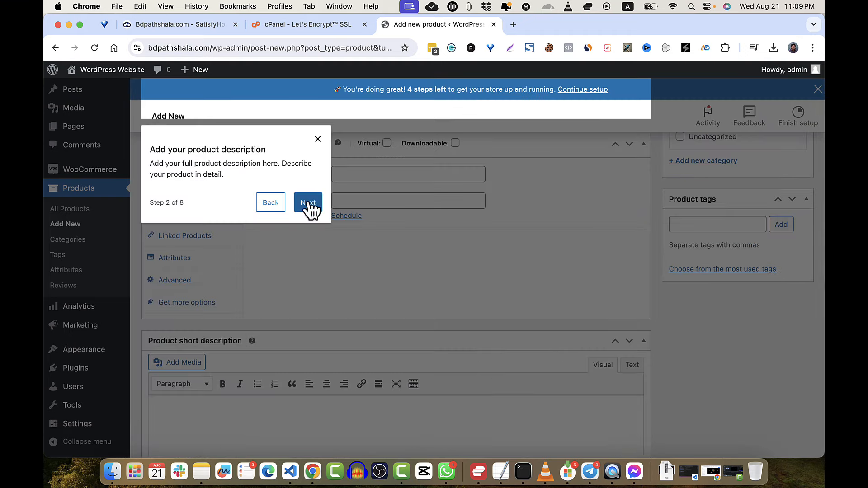
pyautogui.click(309, 204)
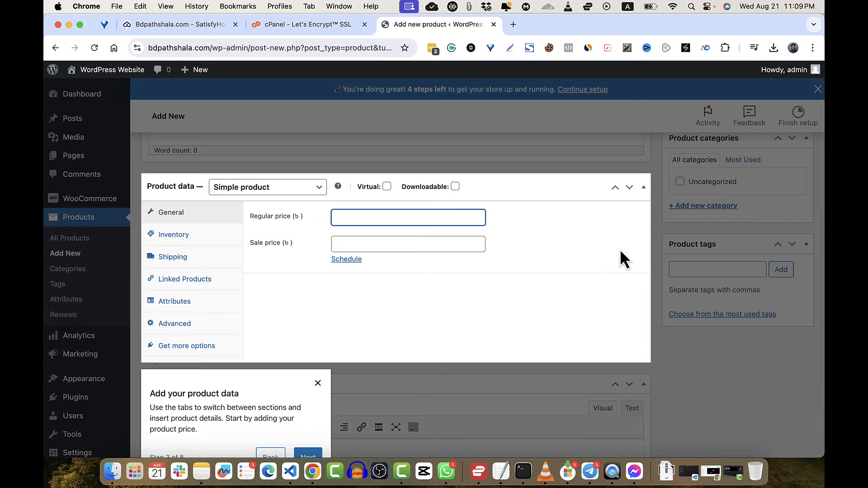
pyautogui.click(310, 416)
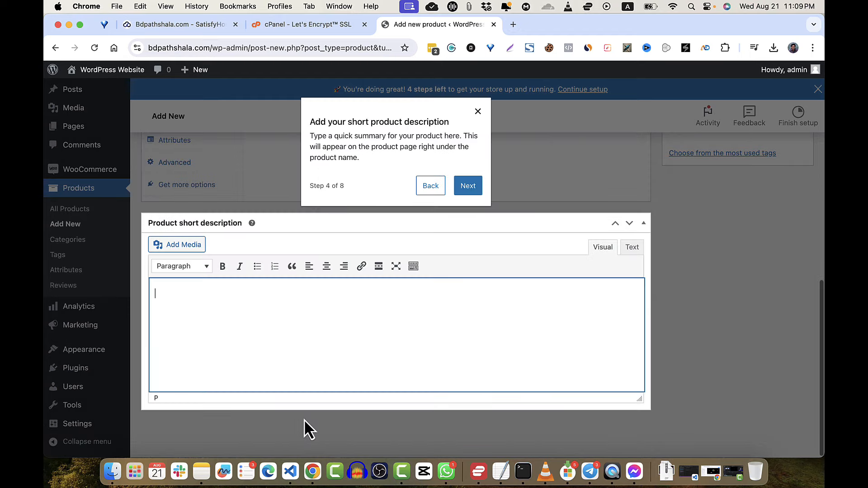
pyautogui.click(470, 187)
pyautogui.click(632, 302)
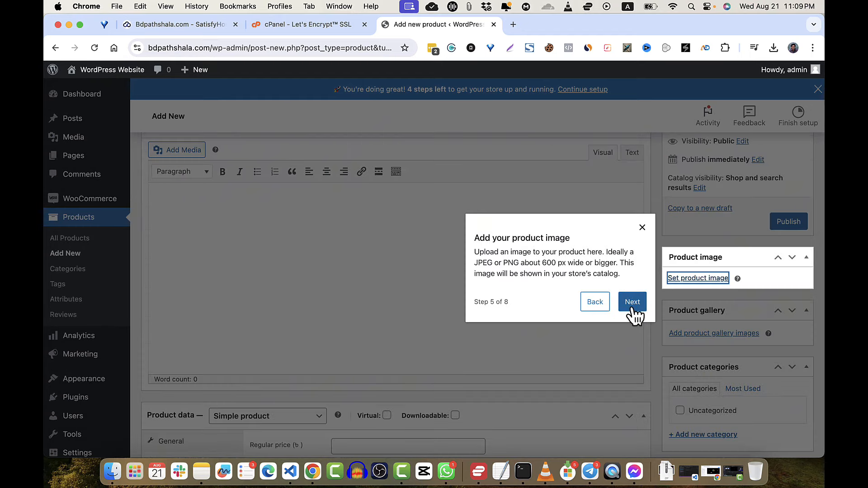
pyautogui.click(642, 216)
pyautogui.scroll(10, 643, 215)
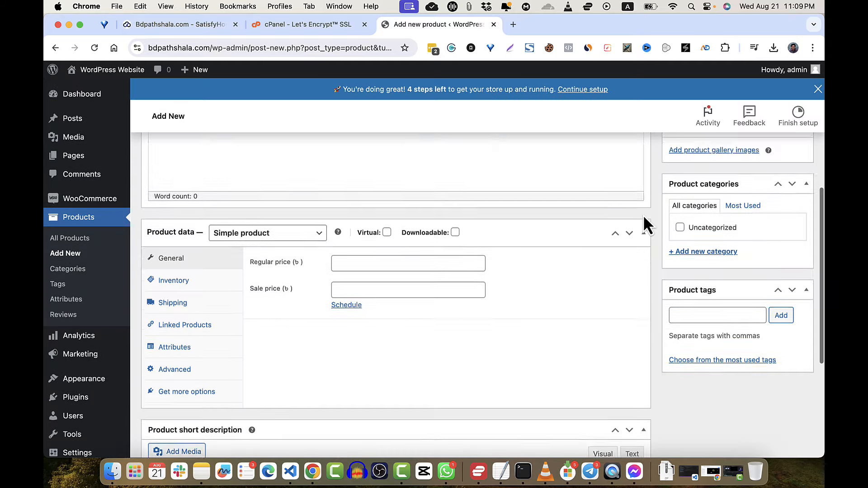
# - Name the product 'Blue Cart Lens' with the description 'Product Description'
pyautogui.click(237, 179)
pyautogui.write('Blue Car')
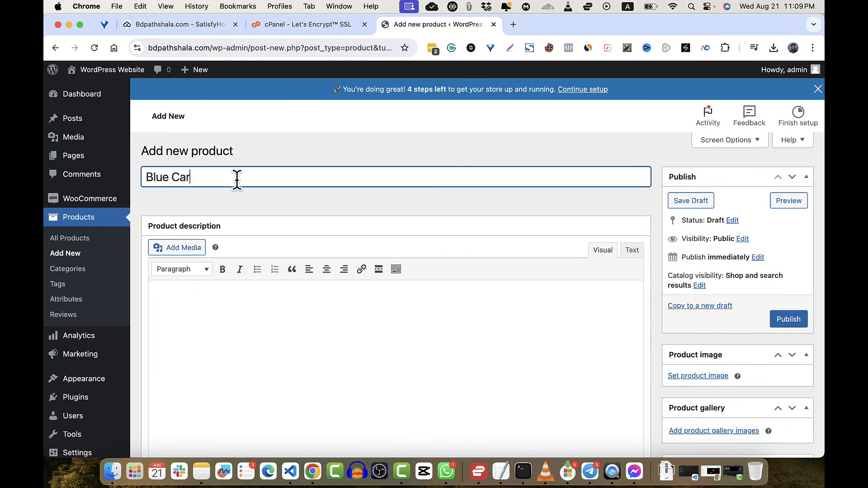
pyautogui.write('t Lens')
pyautogui.click(316, 324)
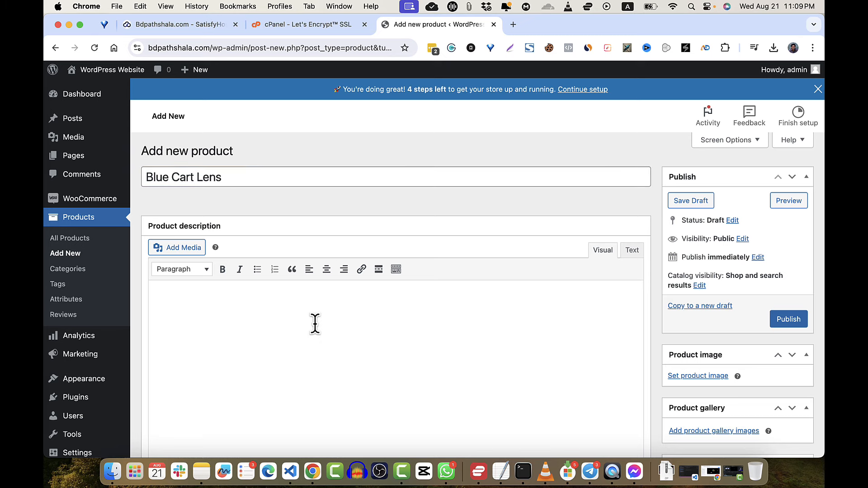
pyautogui.write('Pr')
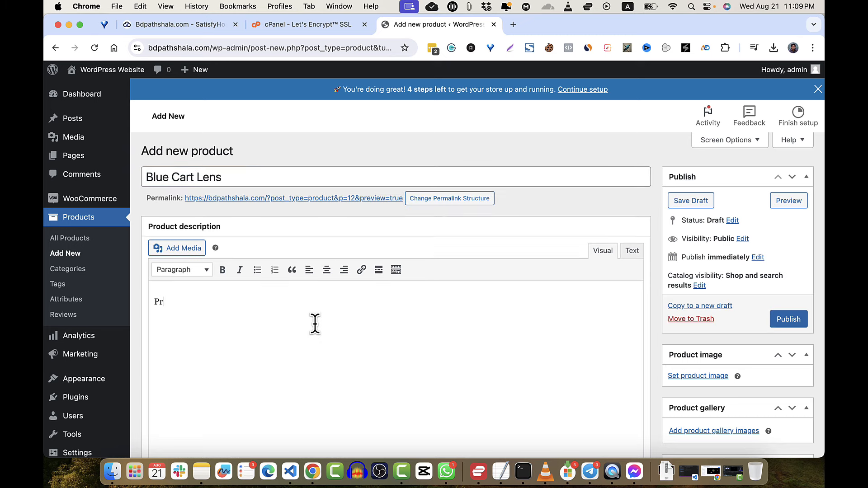
pyautogui.write('oduct Description')
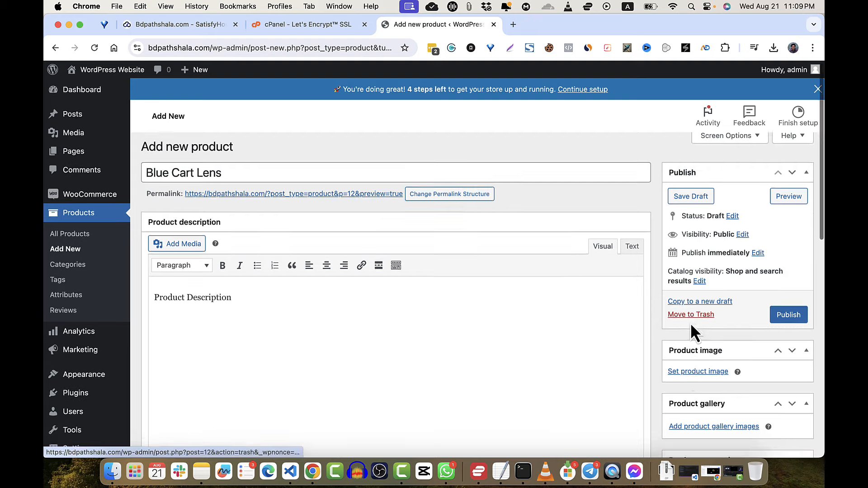
pyautogui.scroll(-6, 690, 322)
pyautogui.scroll(2, 691, 323)
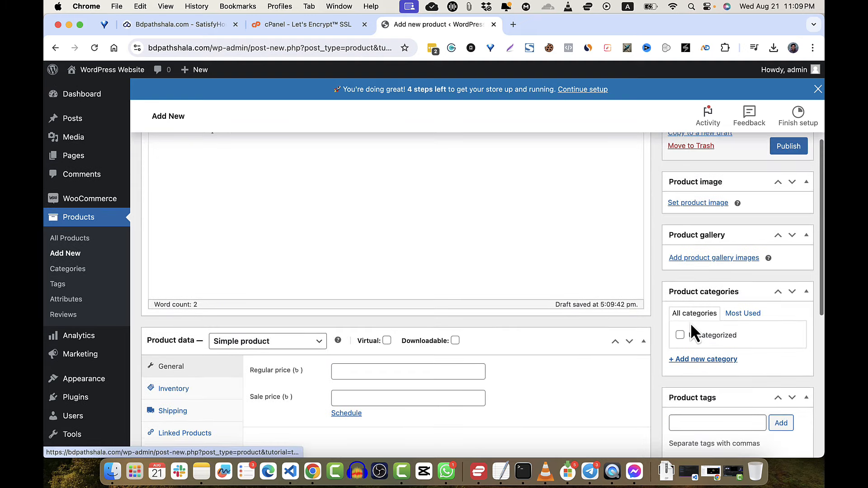
# - Upload YouTube Automation.png from the computer in the Product image picker
pyautogui.click(706, 204)
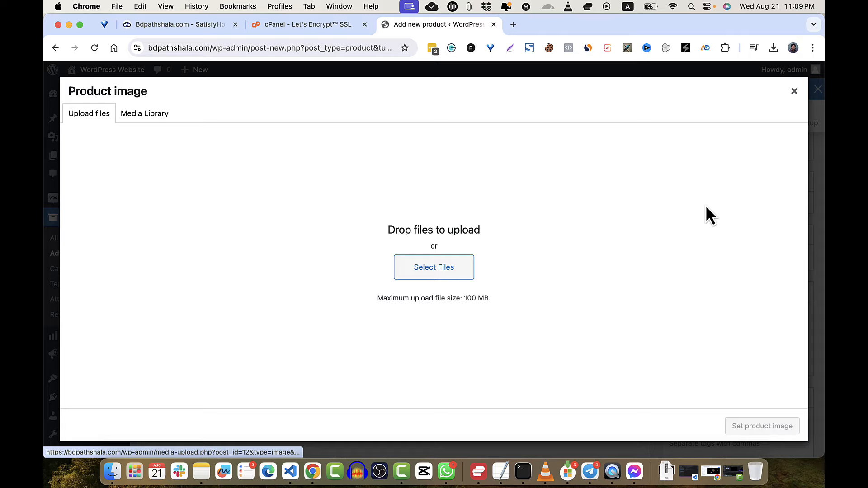
pyautogui.click(442, 268)
pyautogui.click(379, 220)
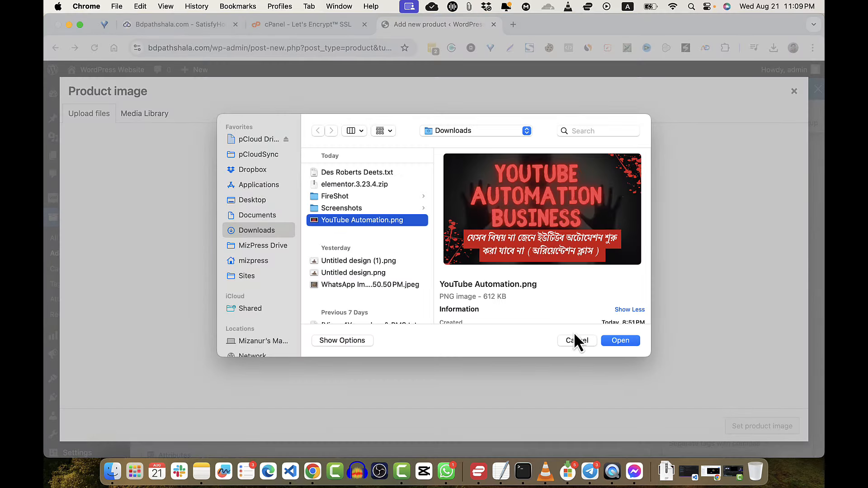
pyautogui.click(613, 341)
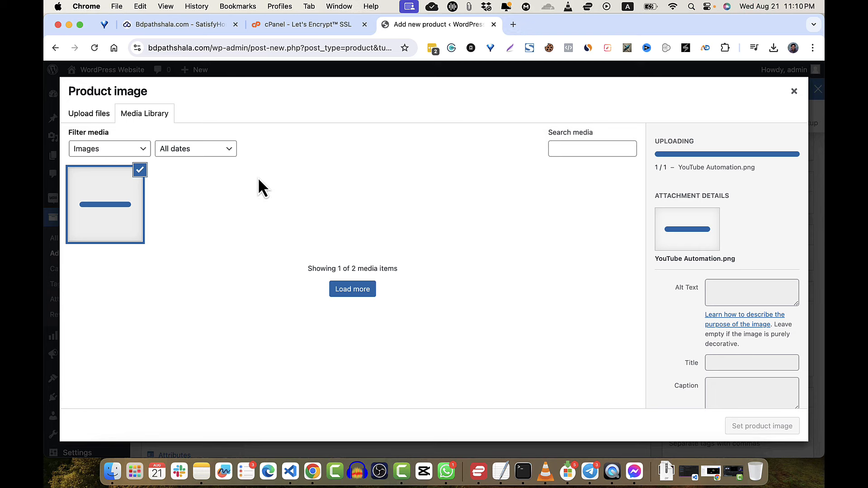
pyautogui.doubleClick(531, 230)
pyautogui.click(364, 290)
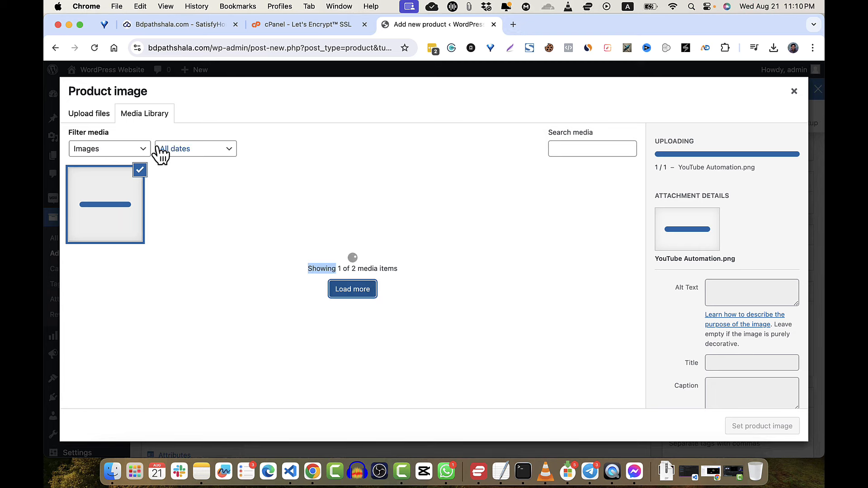
# - Browse the YouTube Automation images in the media library, then close the picker
pyautogui.click(99, 118)
pyautogui.click(131, 119)
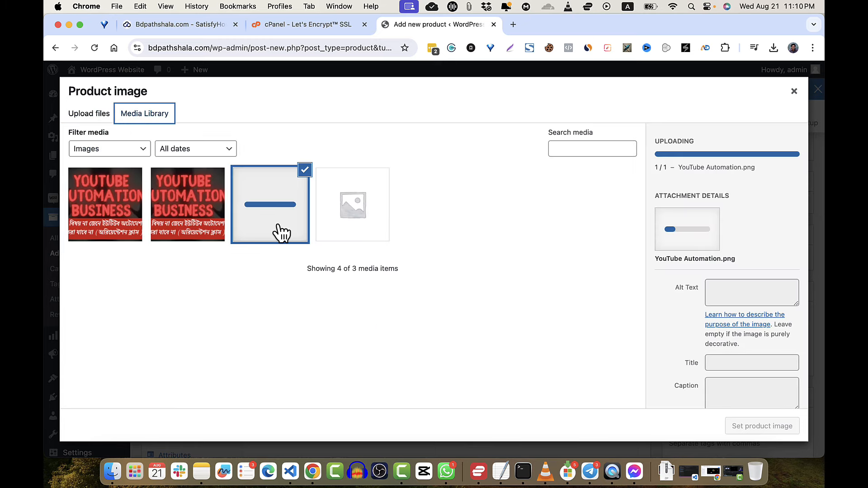
pyautogui.click(202, 226)
pyautogui.click(135, 226)
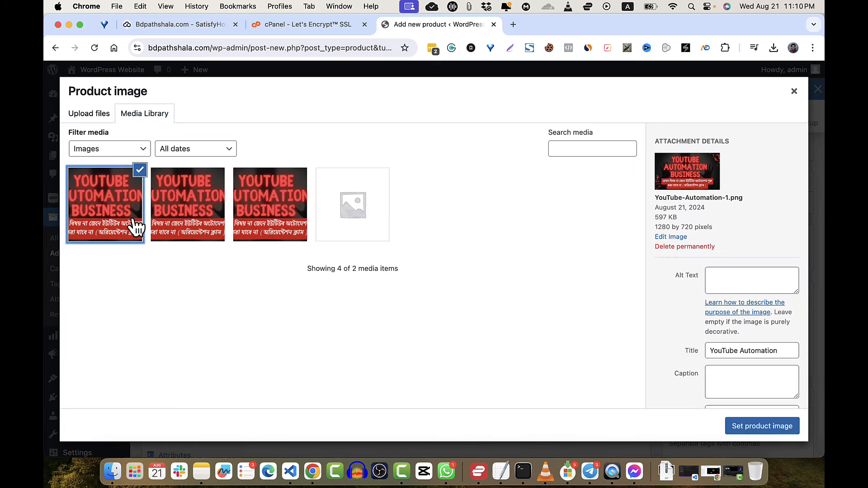
pyautogui.click(213, 218)
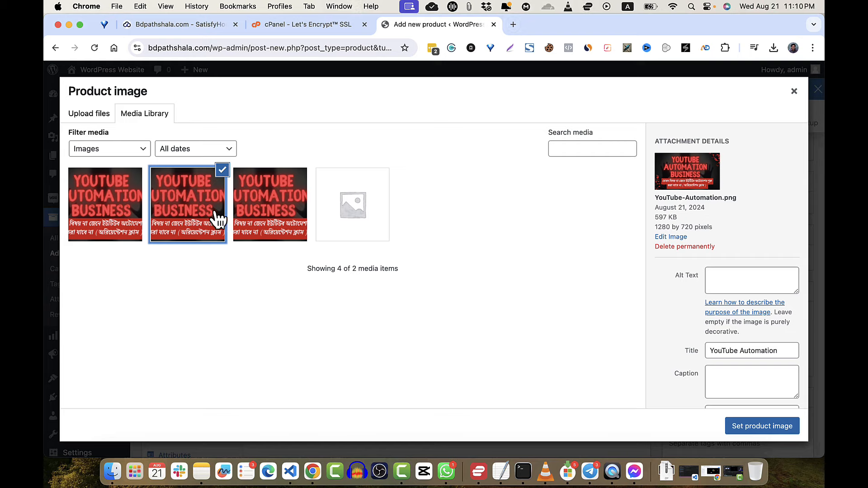
pyautogui.click(794, 92)
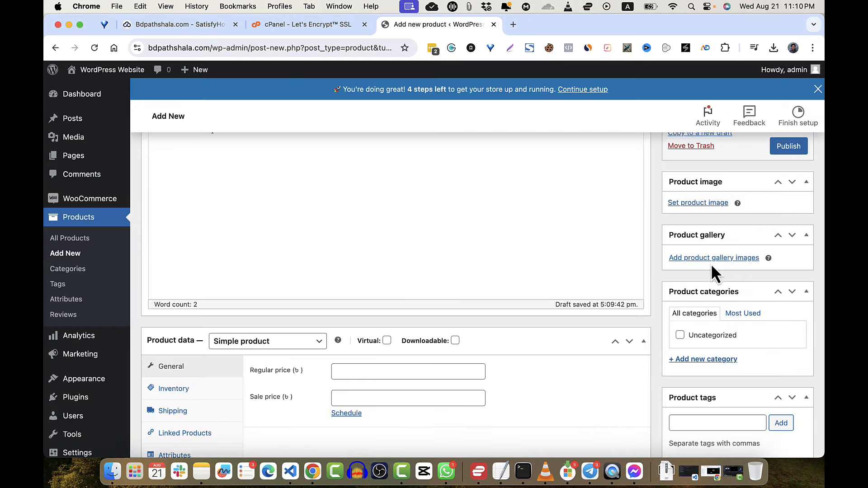
# - Set the third YouTube Automation image as the product image
pyautogui.click(699, 205)
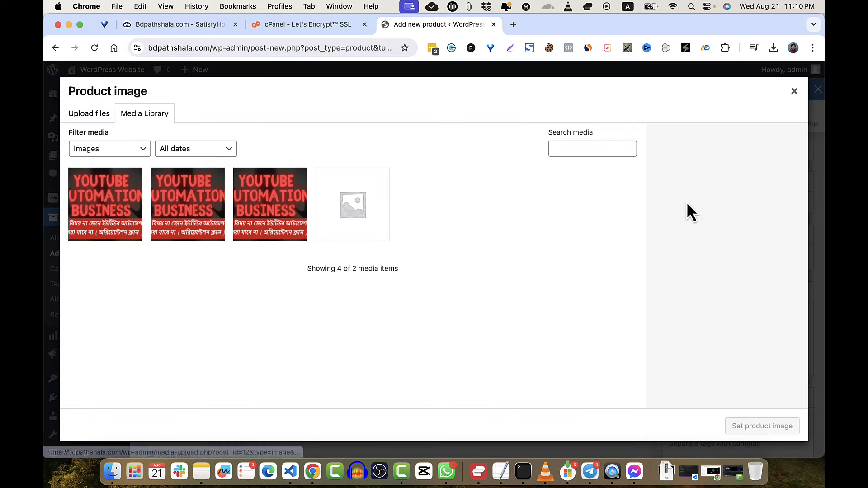
pyautogui.click(268, 213)
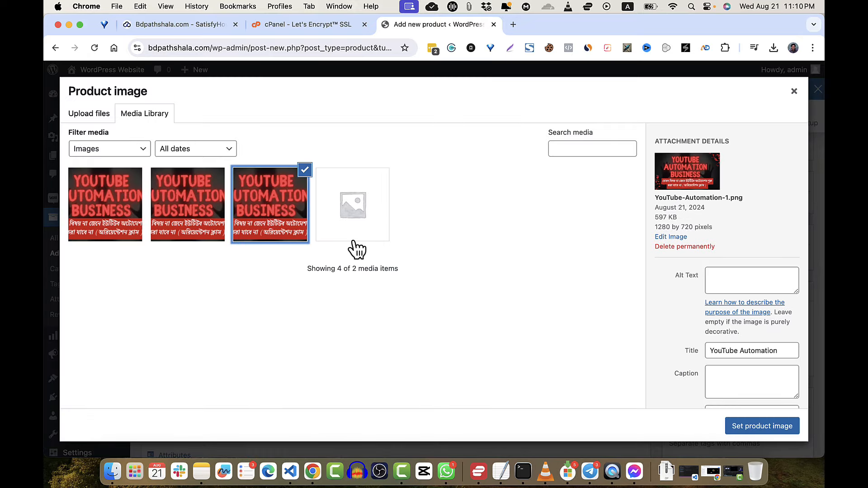
pyautogui.click(365, 226)
pyautogui.click(268, 216)
pyautogui.click(769, 431)
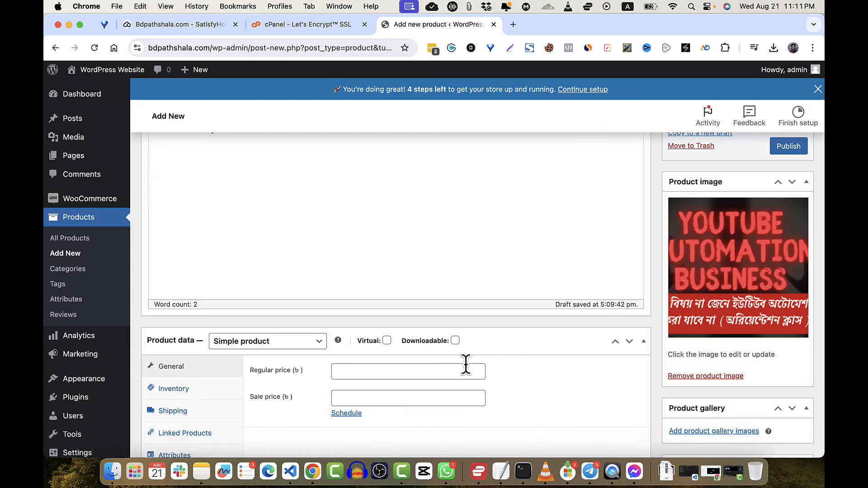
# - Enter a regular price of 1000 and leave the sale price empty
pyautogui.scroll(4, 466, 365)
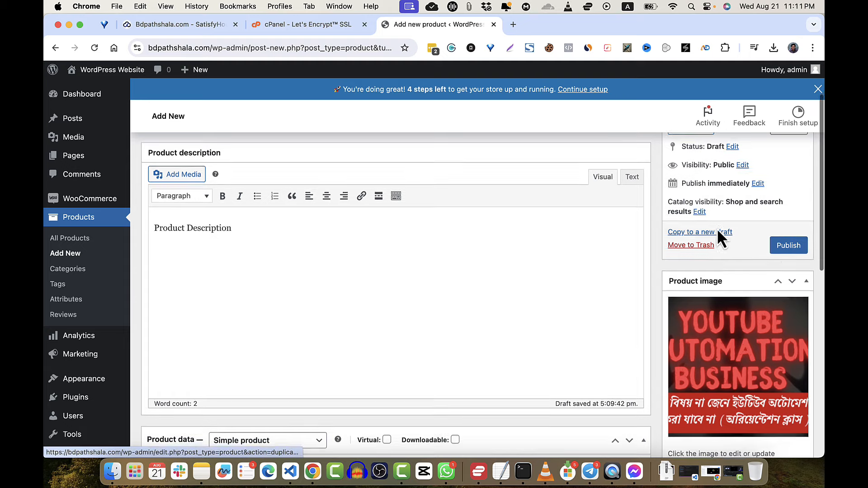
pyautogui.scroll(1, 717, 228)
pyautogui.scroll(-6, 717, 232)
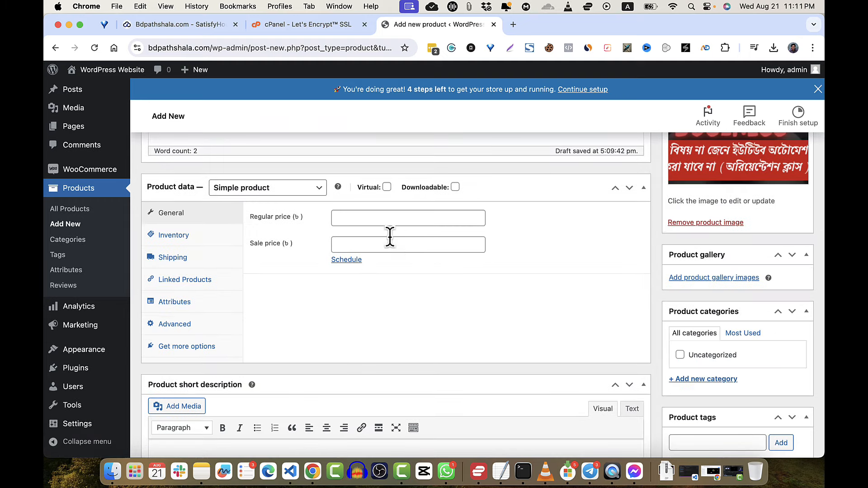
pyautogui.click(397, 221)
pyautogui.write('1000')
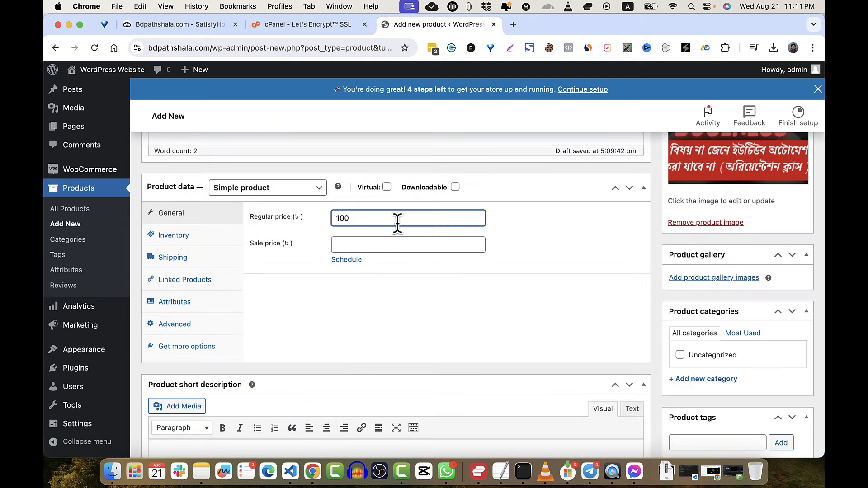
pyautogui.click(352, 241)
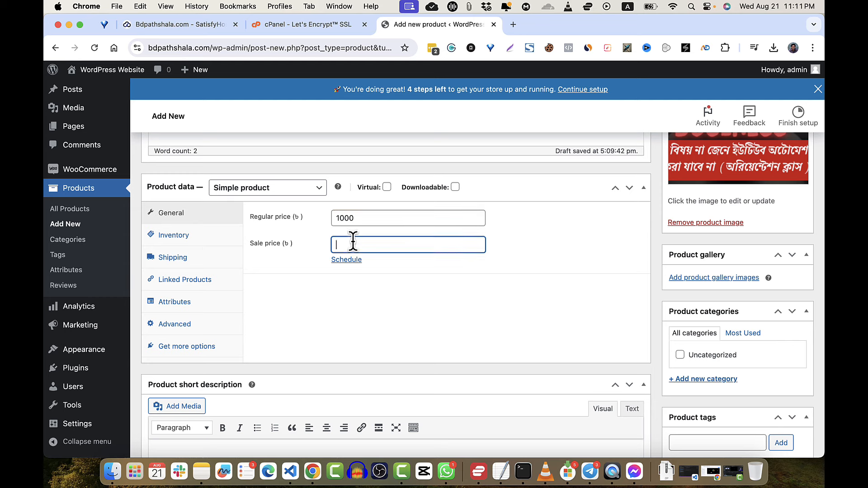
pyautogui.write('9000')
pyautogui.press('BackSpace')
pyautogui.press('BackSpace')
pyautogui.press('BackSpace')
pyautogui.press('BackSpace')
pyautogui.press('BackSpace')
# - Publish the Blue Cart Lens product
pyautogui.scroll(-5, 495, 288)
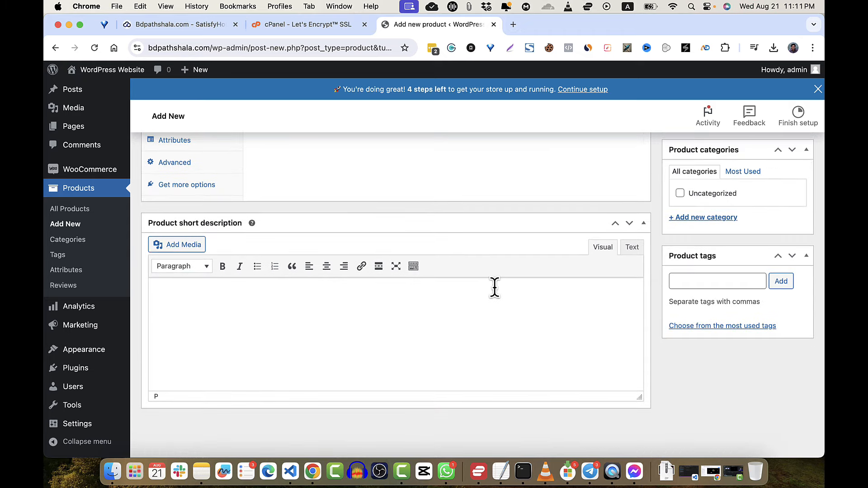
pyautogui.scroll(15, 534, 235)
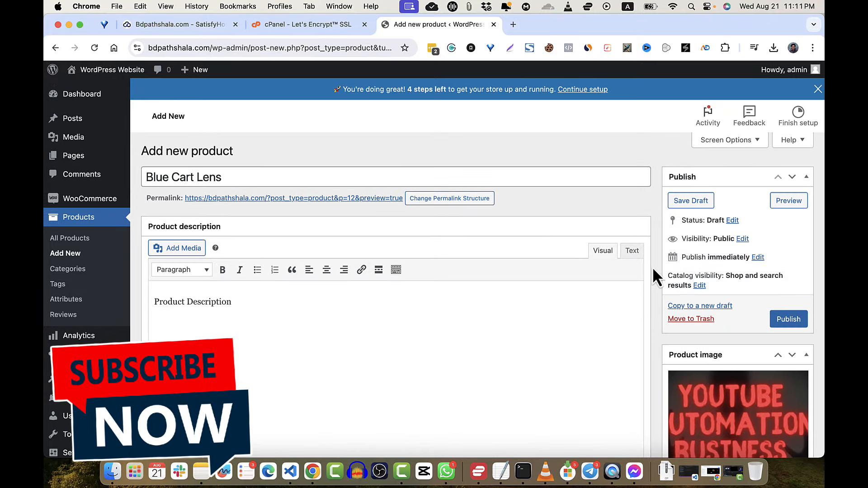
pyautogui.click(788, 320)
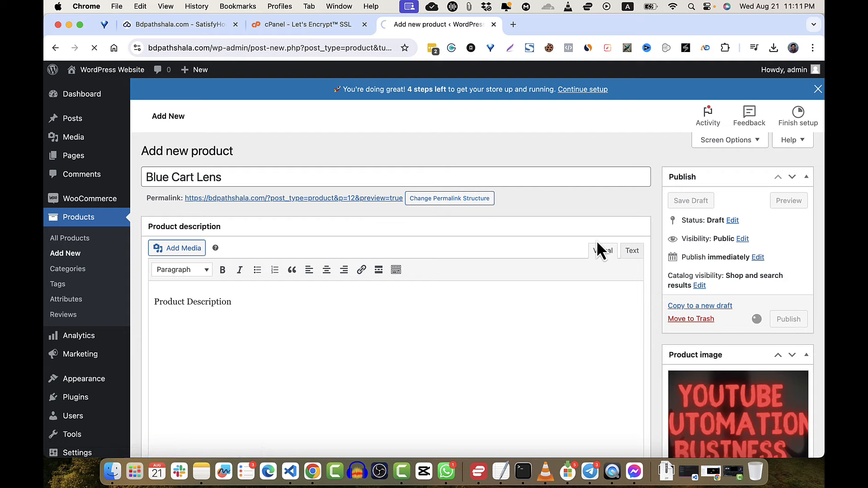
pyautogui.scroll(-8, 596, 242)
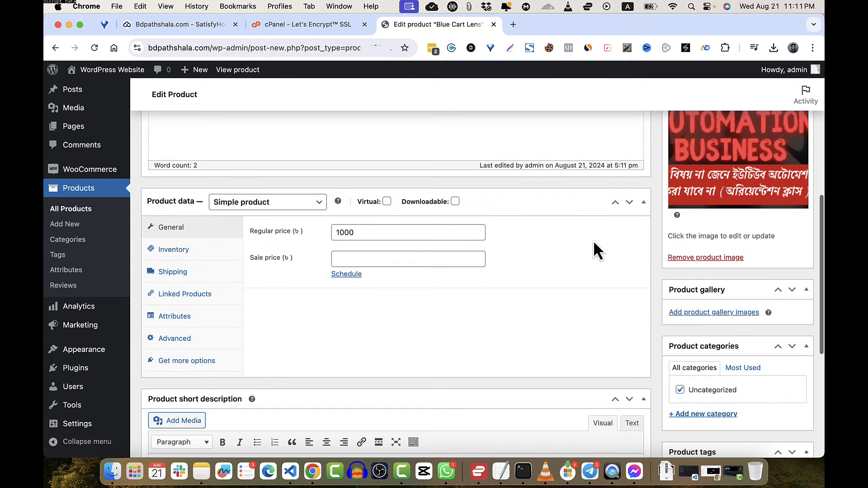
pyautogui.scroll(-1, 284, 357)
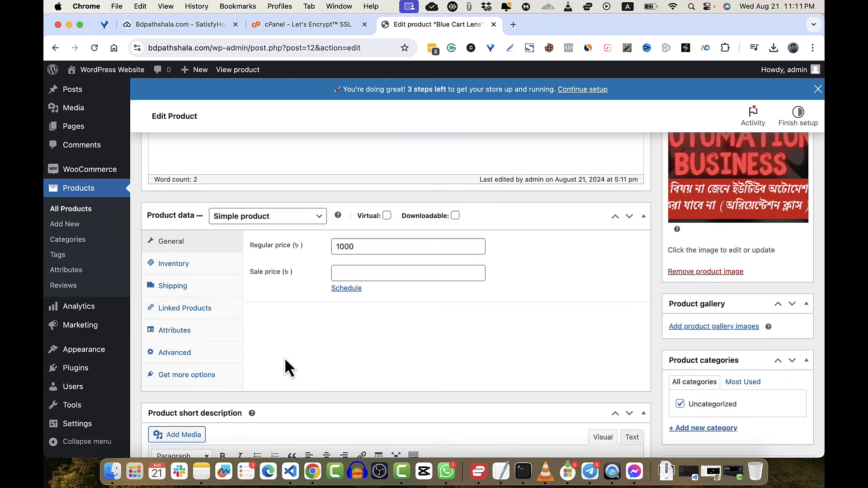
# - Change the Blue Cart Lens product data type to Variable product and dismiss the tour tip
pyautogui.click(279, 218)
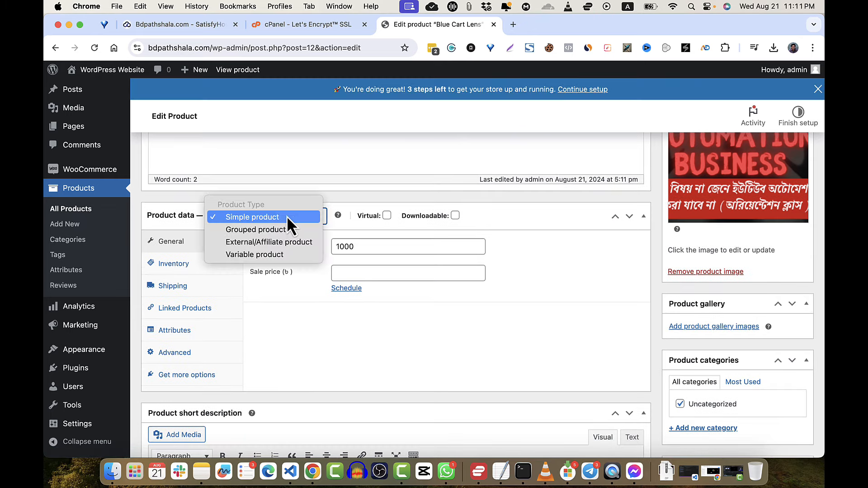
pyautogui.click(267, 255)
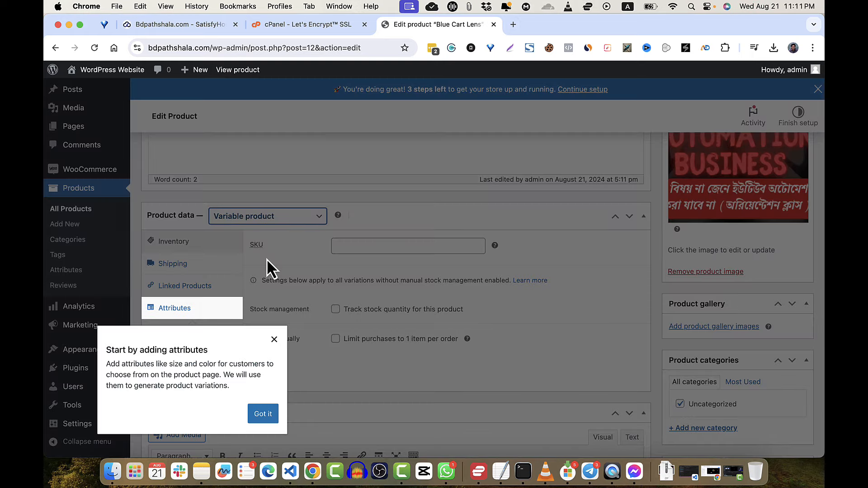
pyautogui.click(262, 415)
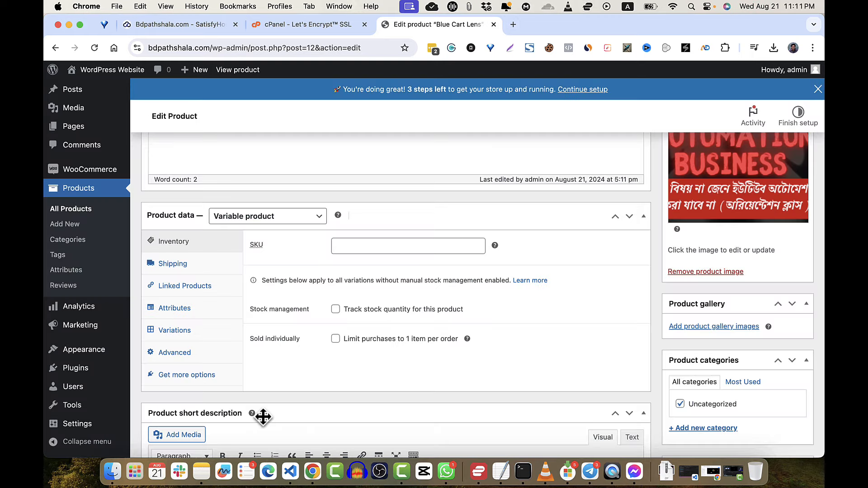
# - In Attributes, begin a Color attribute and enter Blue in its Value(s) field
pyautogui.click(204, 313)
pyautogui.click(180, 333)
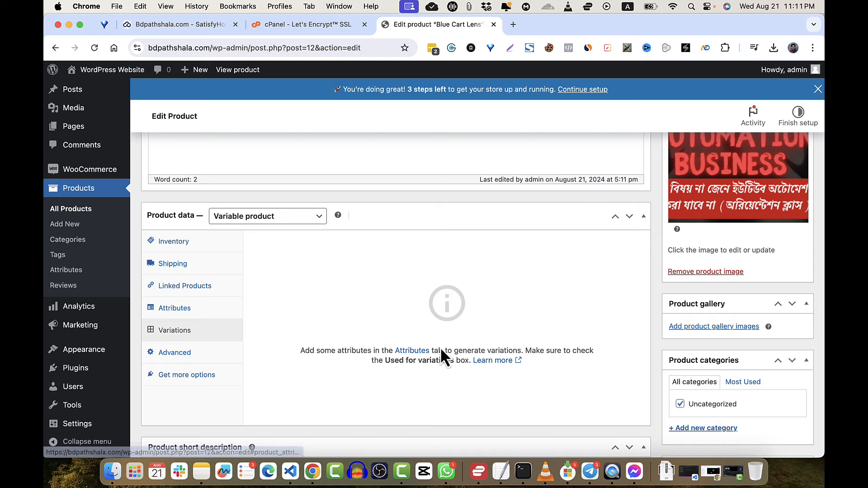
pyautogui.click(182, 312)
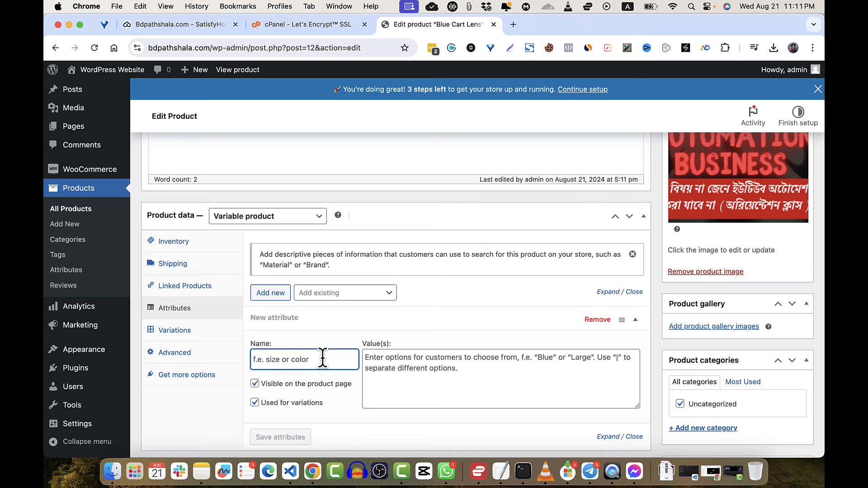
pyautogui.click(408, 371)
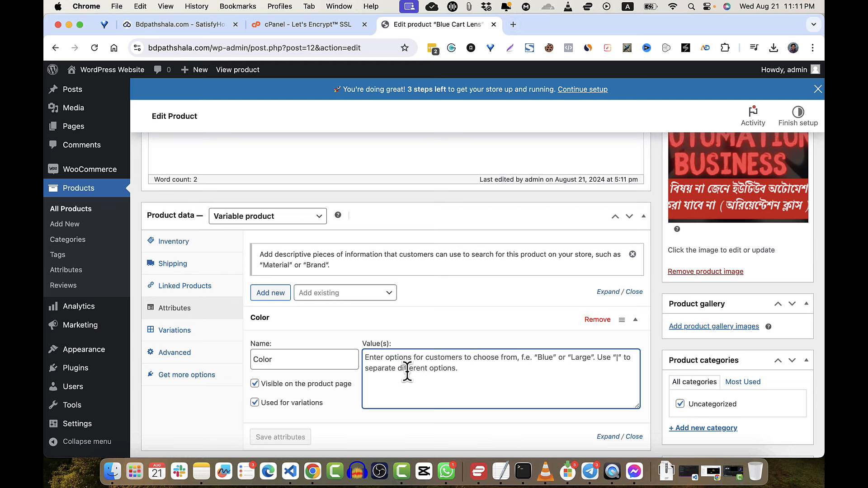
pyautogui.write('Blue|Red|Yellow')
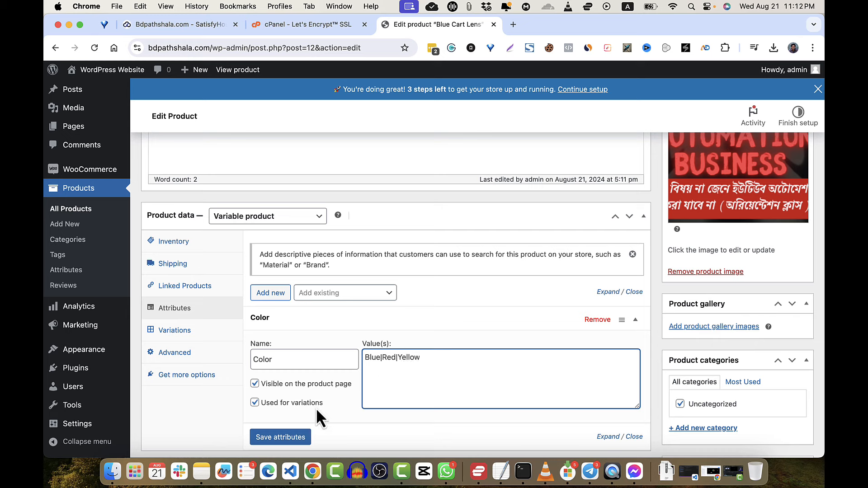
# - Save the Color attribute with its Blue, Red and Yellow values
pyautogui.click(280, 438)
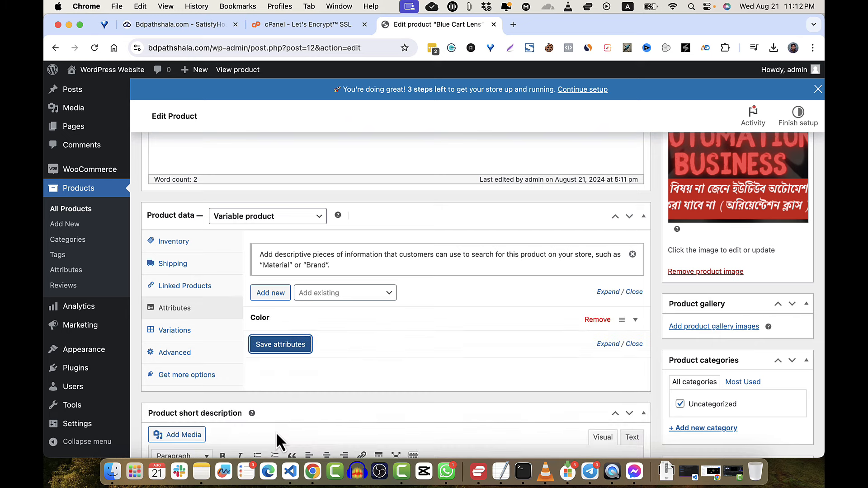
# - Generate the Blue, Red and Yellow variations and update the Blue Cart Lens product
pyautogui.click(202, 335)
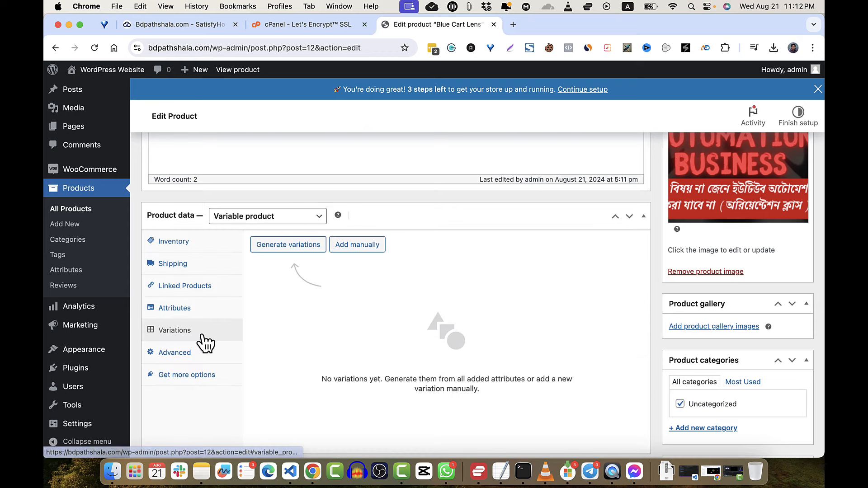
pyautogui.click(293, 246)
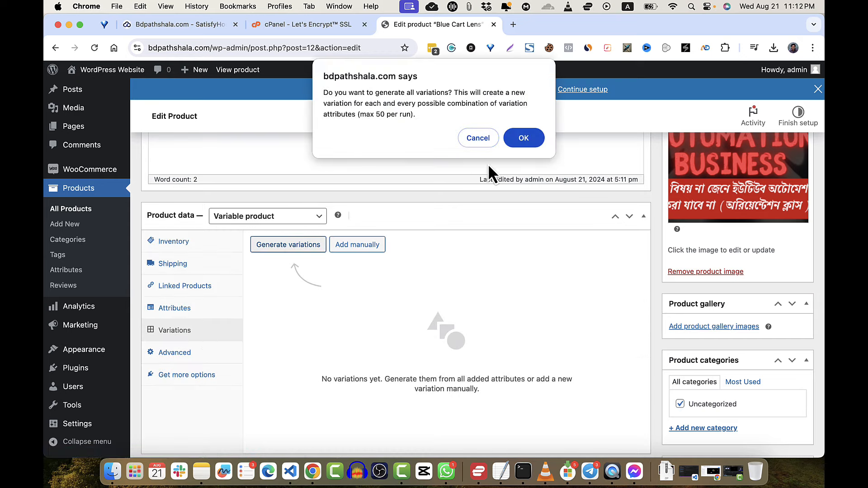
pyautogui.click(524, 138)
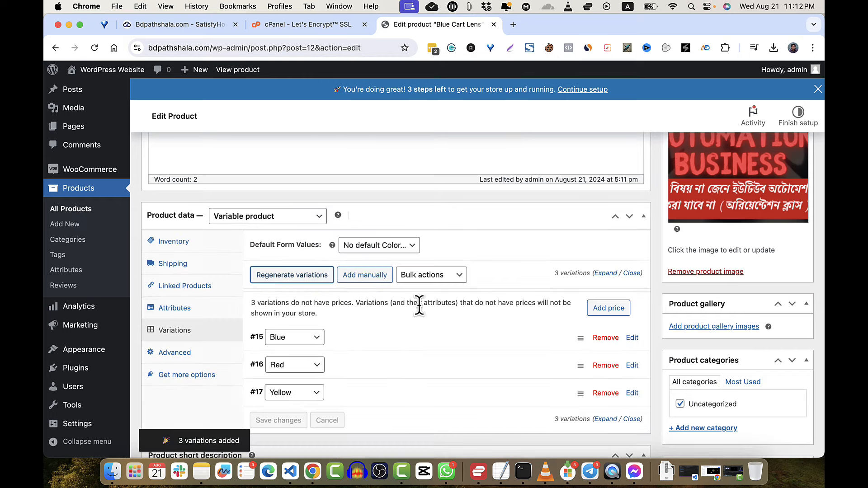
pyautogui.scroll(-3, 445, 378)
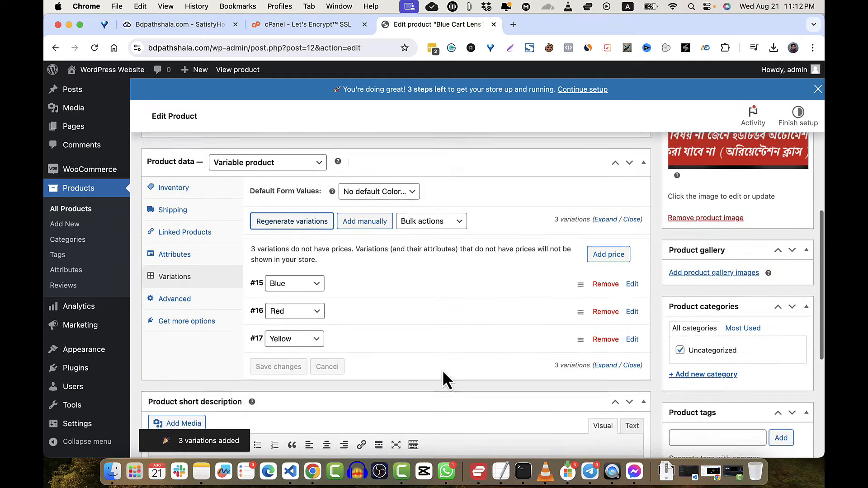
pyautogui.scroll(10, 444, 375)
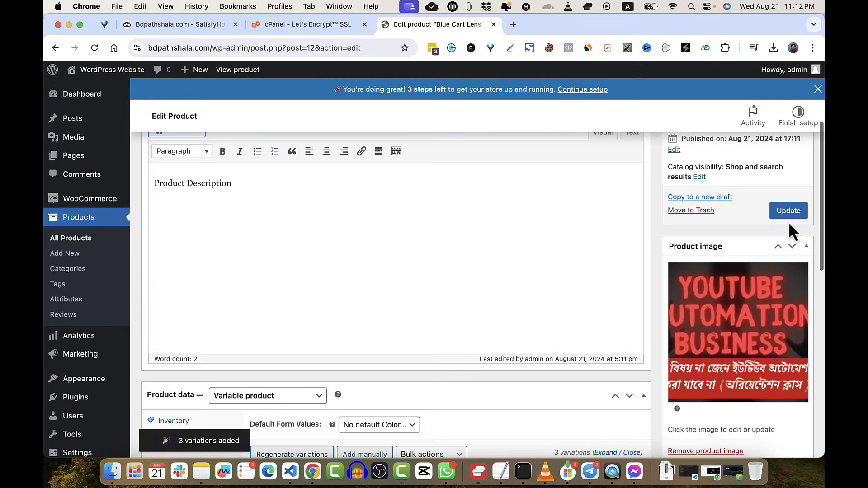
pyautogui.click(792, 213)
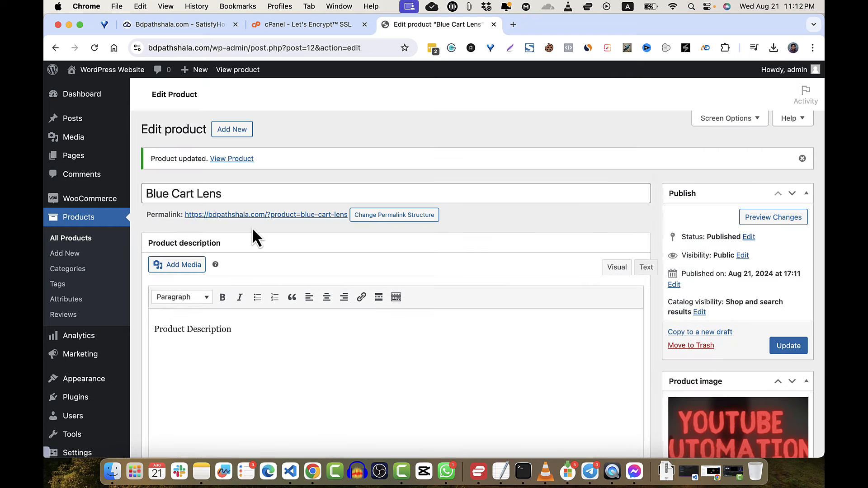
# - Open the updated Blue Cart Lens product page on the site
pyautogui.click(248, 159)
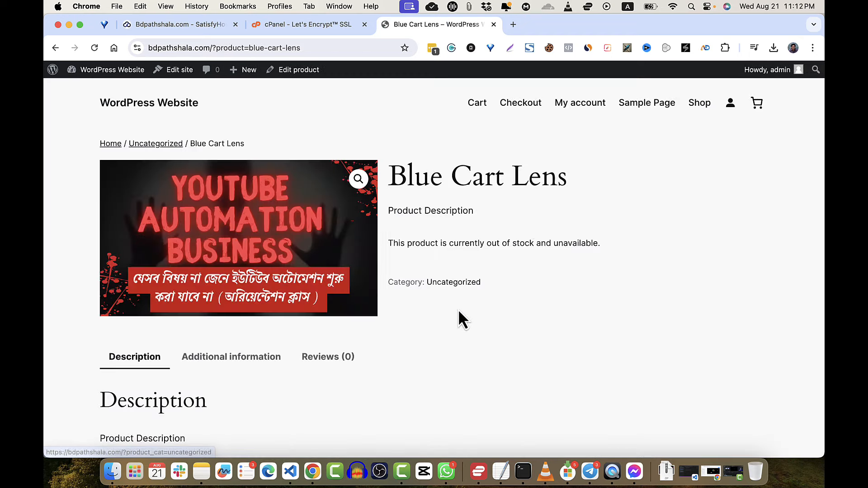
pyautogui.scroll(-5, 429, 272)
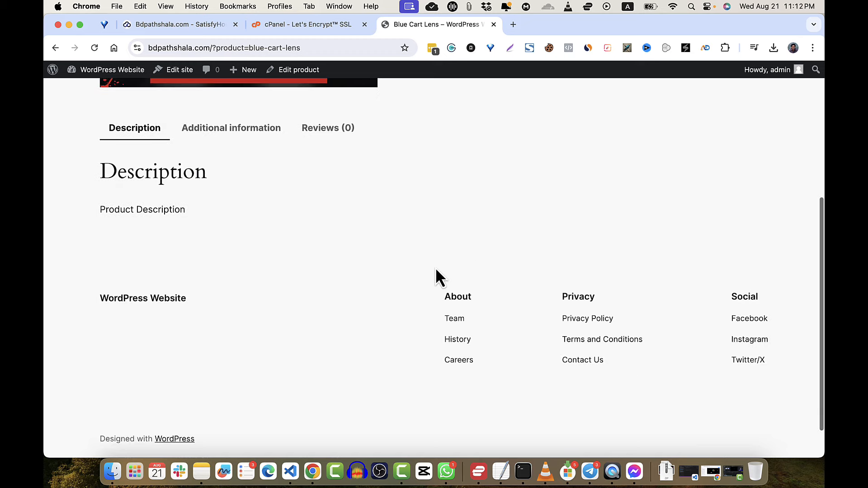
pyautogui.scroll(3, 436, 267)
pyautogui.scroll(3, 436, 268)
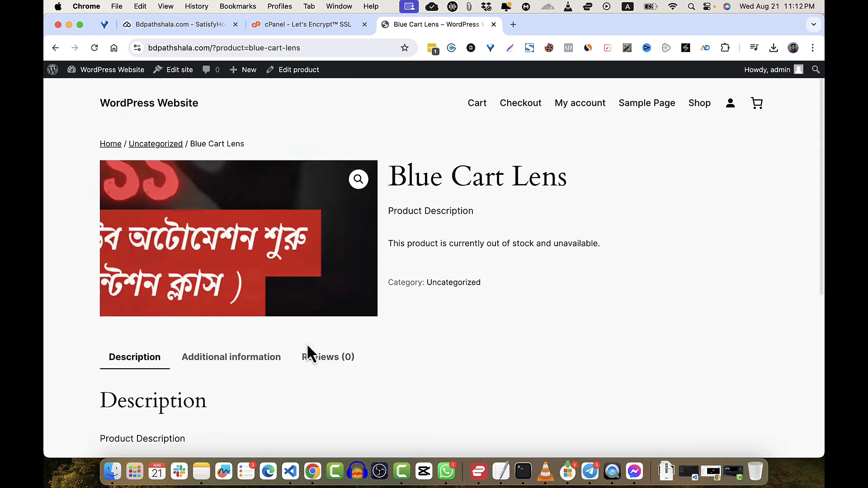
# - Check the product's Additional information, Reviews and Description tabs
pyautogui.click(255, 372)
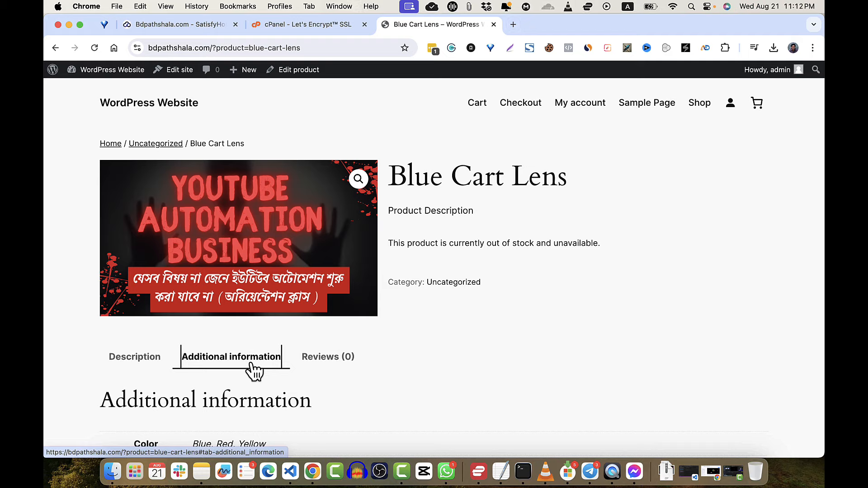
pyautogui.click(337, 364)
pyautogui.scroll(-3, 338, 357)
pyautogui.scroll(3, 338, 357)
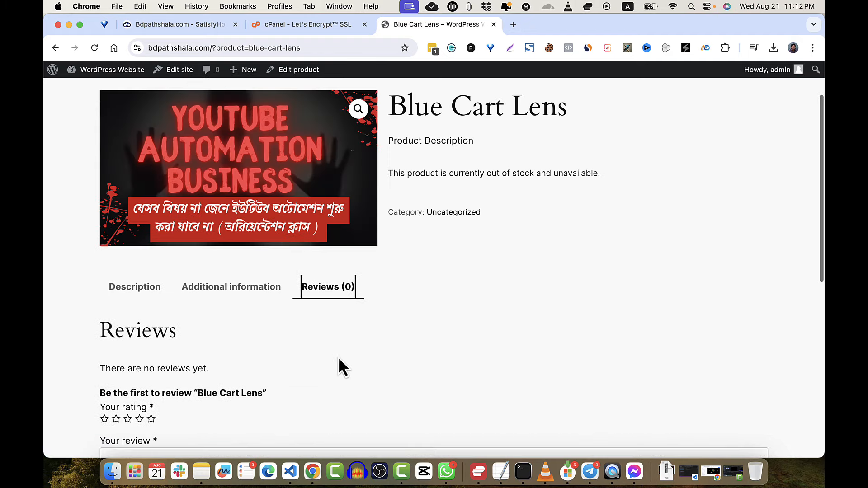
pyautogui.click(137, 299)
pyautogui.scroll(-1, 242, 332)
pyautogui.scroll(3, 243, 330)
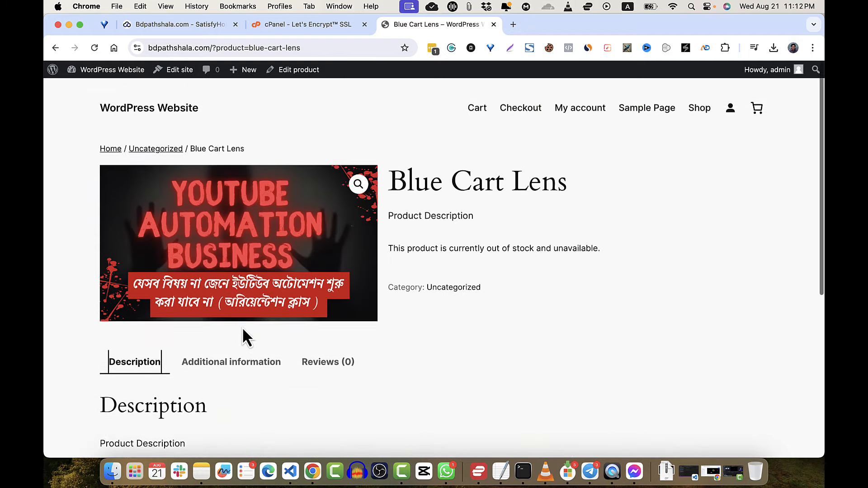
# - Open Blue Cart Lens for editing from the admin Products list
pyautogui.click(116, 76)
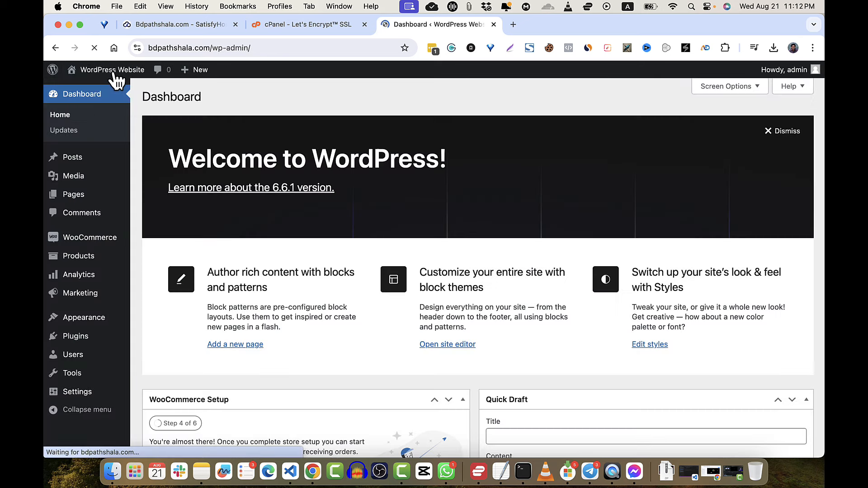
pyautogui.moveTo(88, 271)
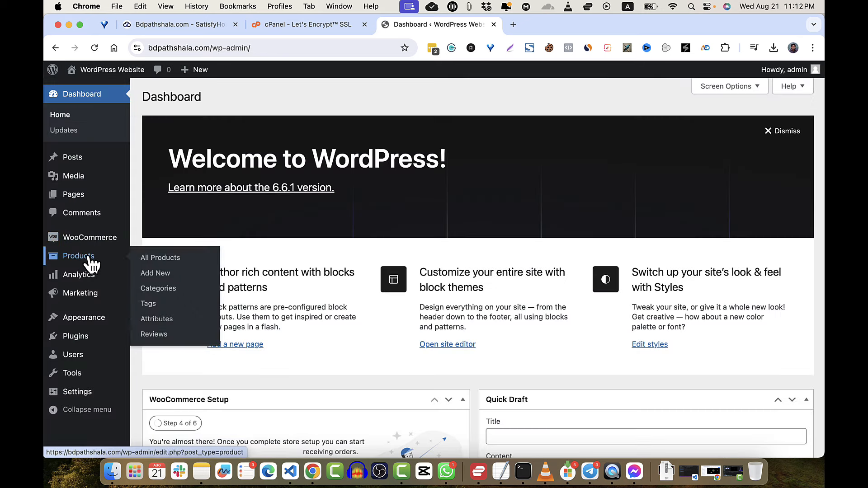
pyautogui.click(90, 259)
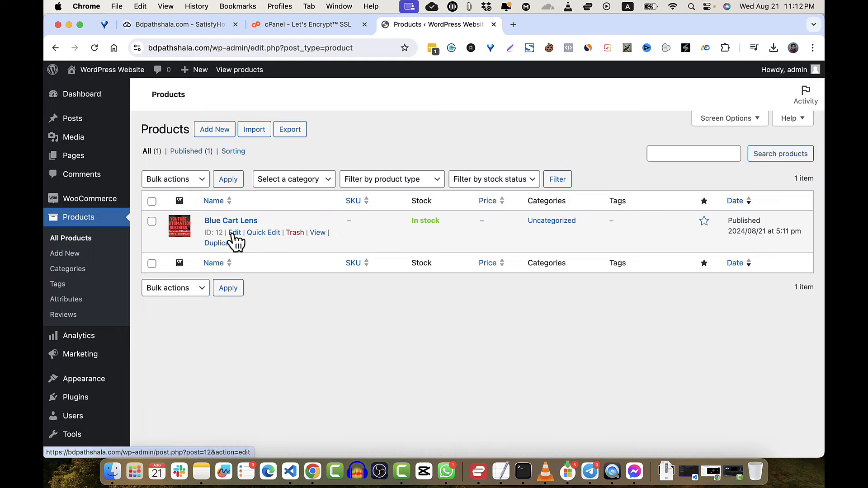
pyautogui.click(235, 233)
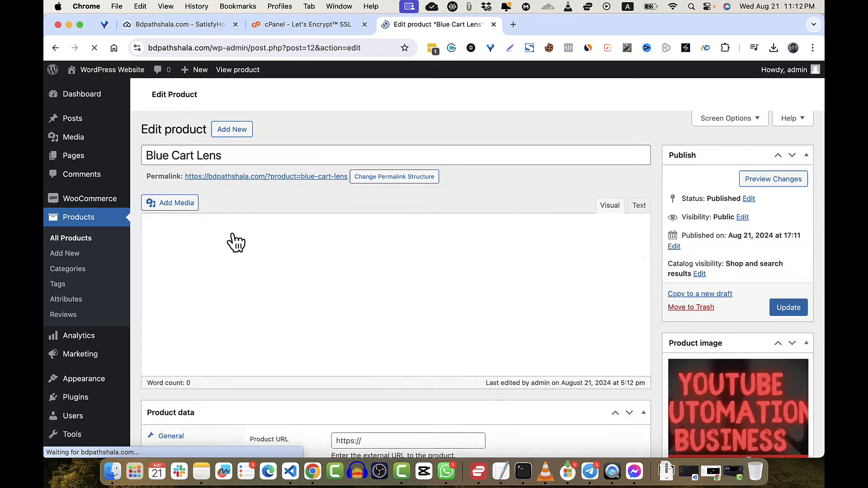
# - Enter SKU CL10223, review shipping, attributes and variations, and update the product
pyautogui.scroll(-3, 457, 328)
pyautogui.scroll(-10, 464, 331)
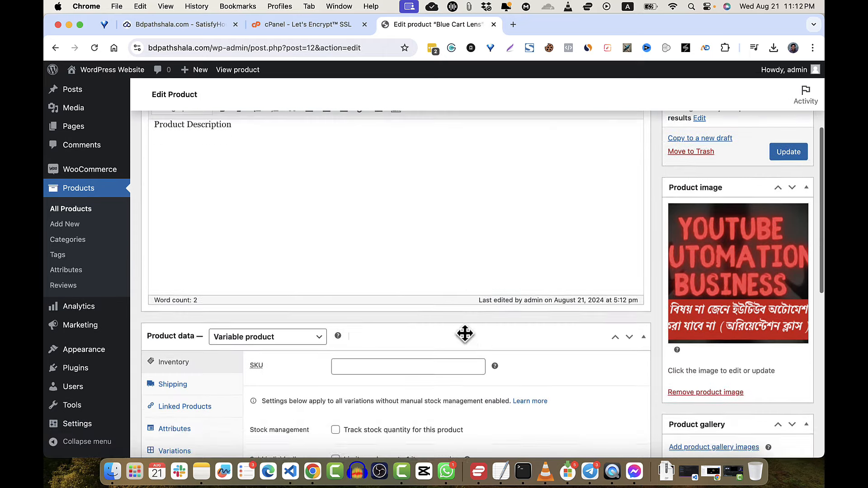
pyautogui.scroll(1, 464, 335)
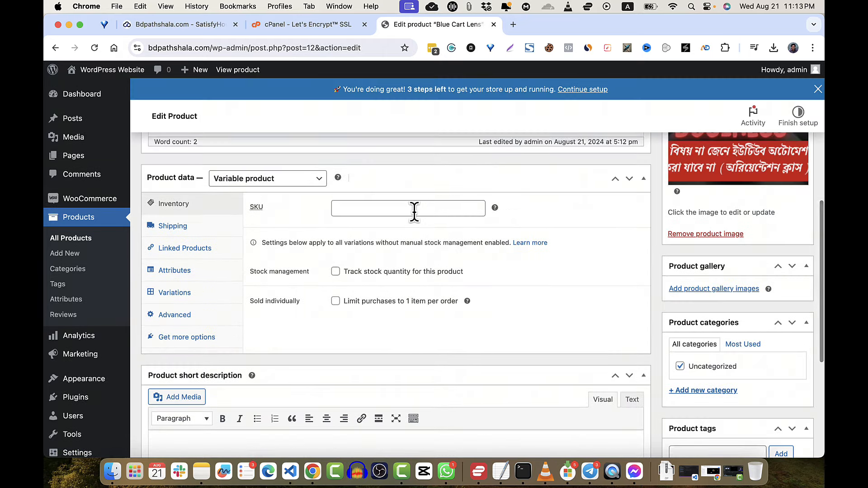
pyautogui.click(415, 209)
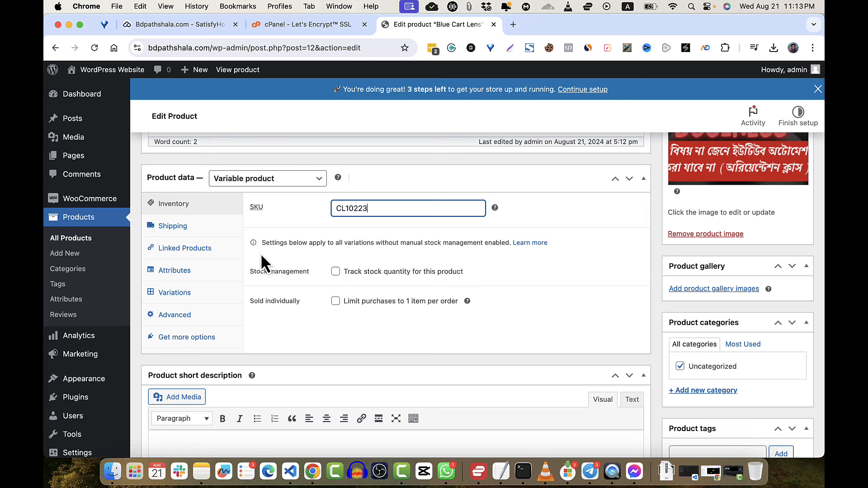
pyautogui.click(207, 231)
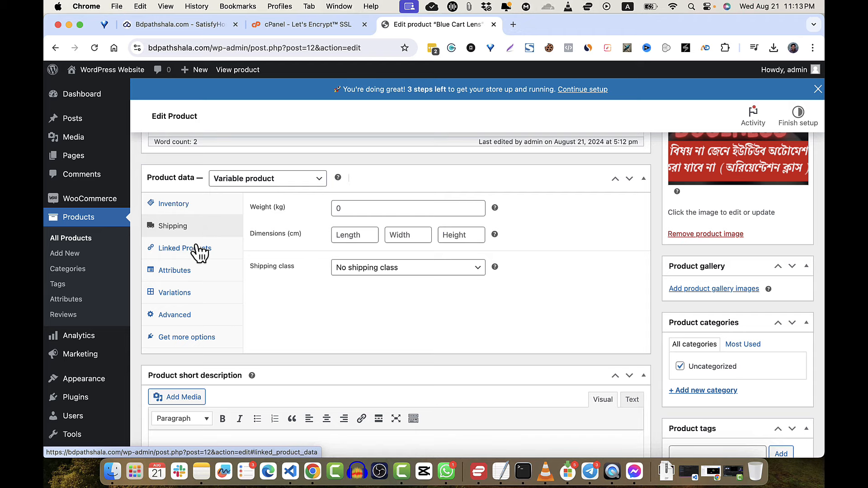
pyautogui.click(186, 276)
pyautogui.click(185, 295)
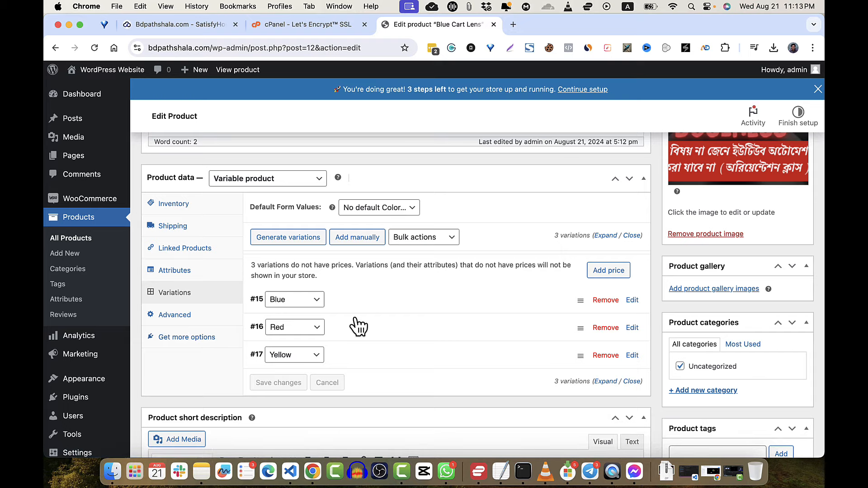
pyautogui.scroll(-1, 355, 325)
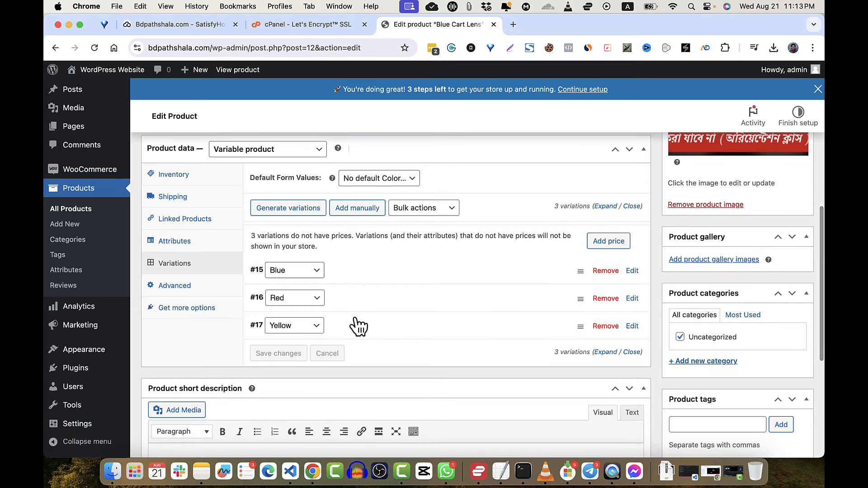
pyautogui.scroll(5, 354, 317)
pyautogui.scroll(3, 354, 317)
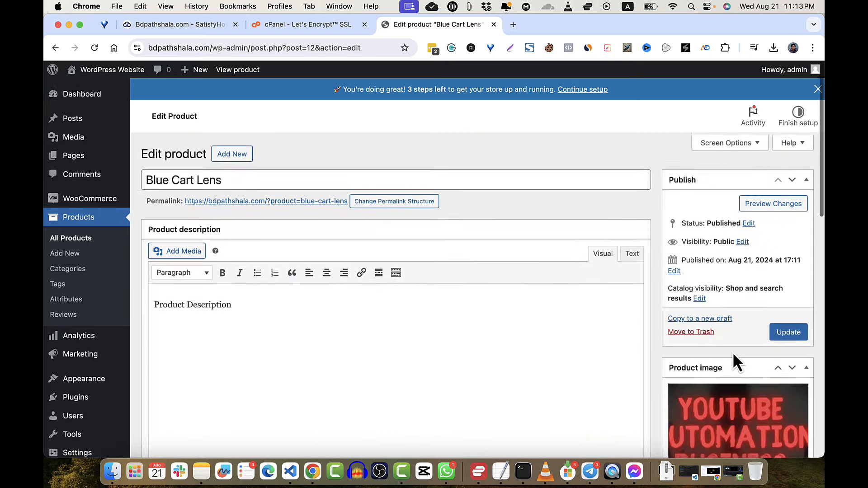
pyautogui.click(788, 329)
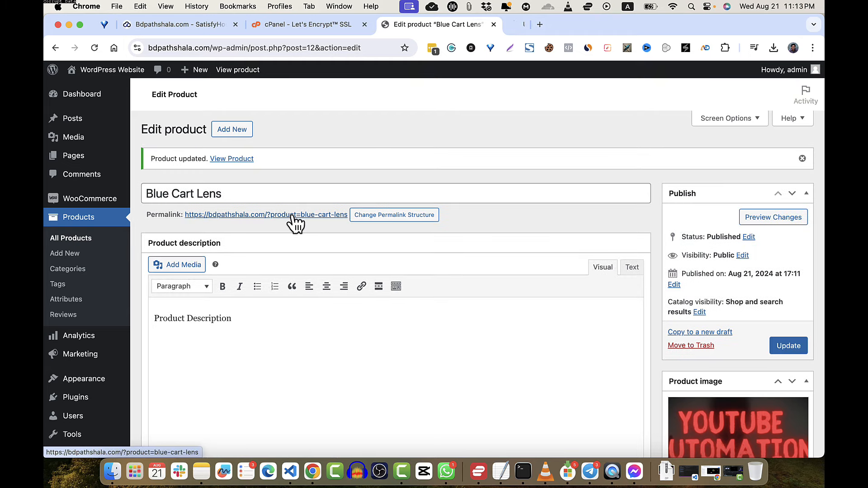
# - Open the Blue Cart Lens product page in a new tab and review it
pyautogui.rightClick(292, 215)
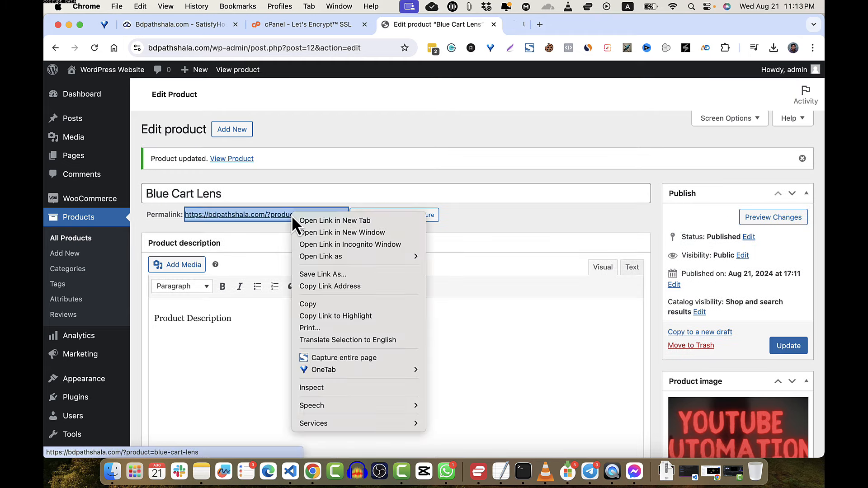
pyautogui.click(302, 220)
pyautogui.click(527, 26)
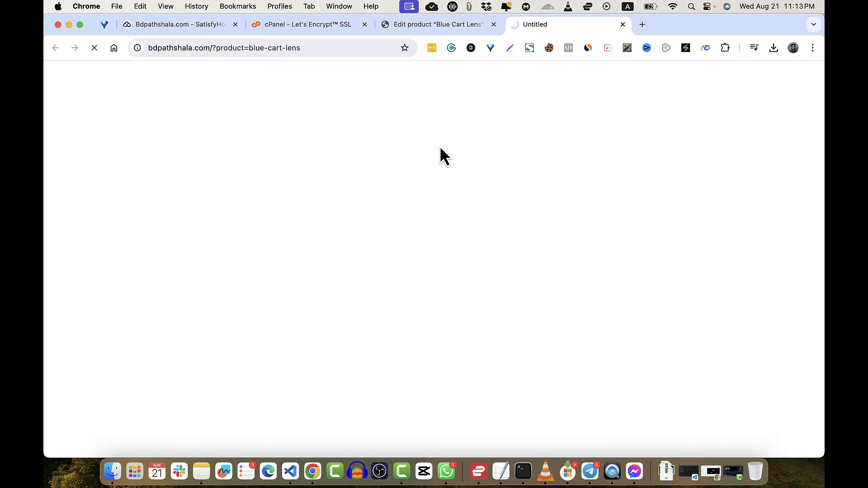
pyautogui.scroll(-1, 399, 301)
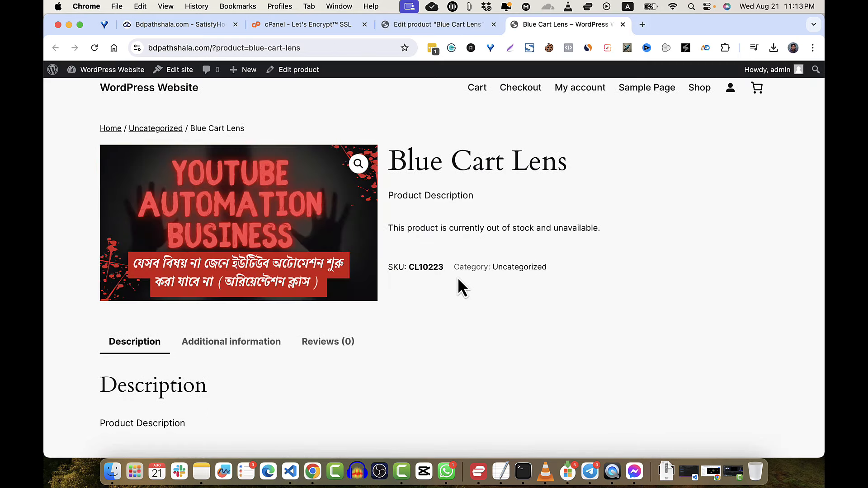
pyautogui.scroll(-6, 458, 280)
pyautogui.scroll(7, 459, 286)
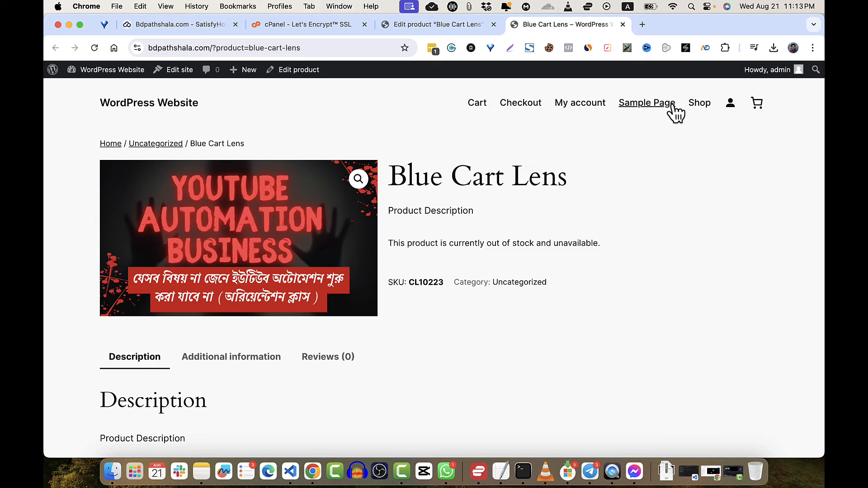
# - Go to the Shop page and open Blue Cart Lens from the listing
pyautogui.click(700, 107)
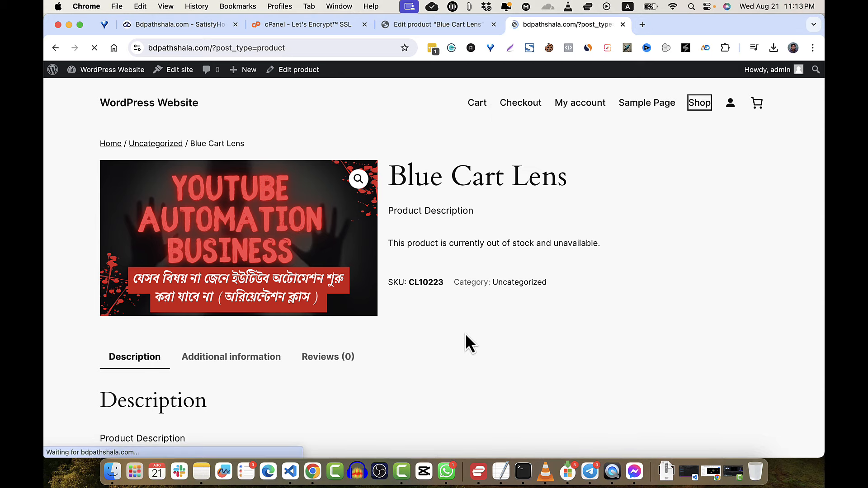
pyautogui.scroll(-6, 466, 336)
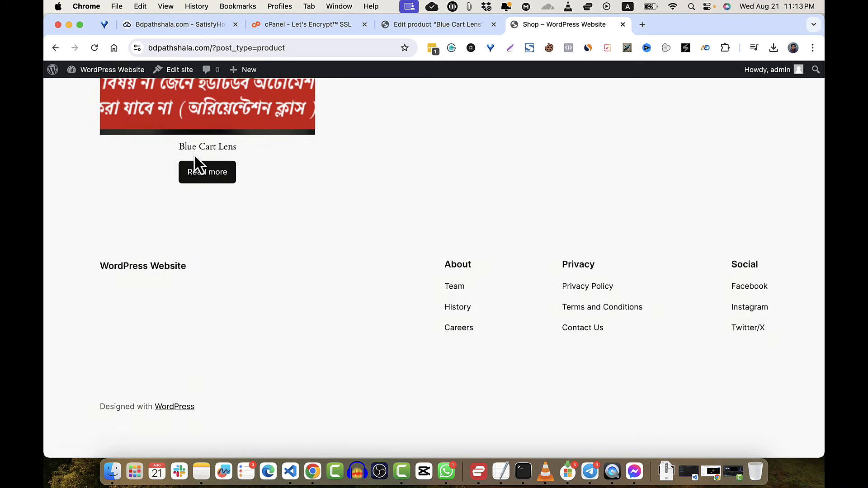
pyautogui.click(207, 177)
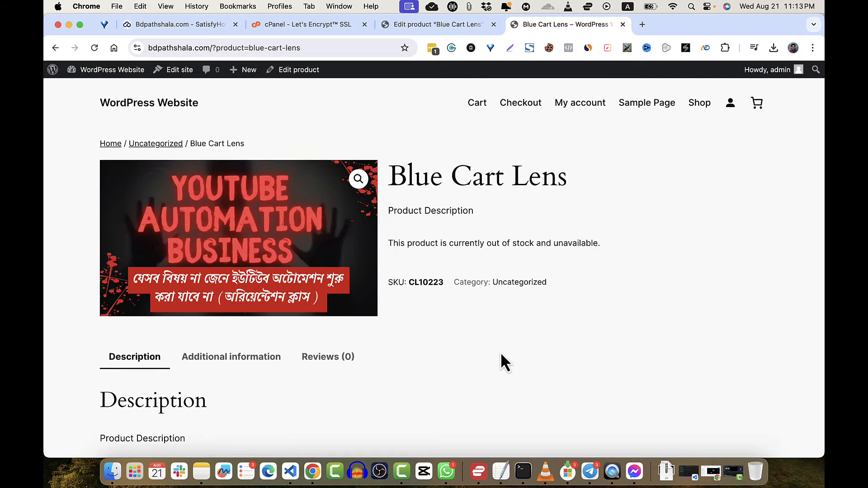
pyautogui.scroll(-3, 501, 352)
pyautogui.scroll(3, 500, 352)
pyautogui.scroll(-1, 502, 355)
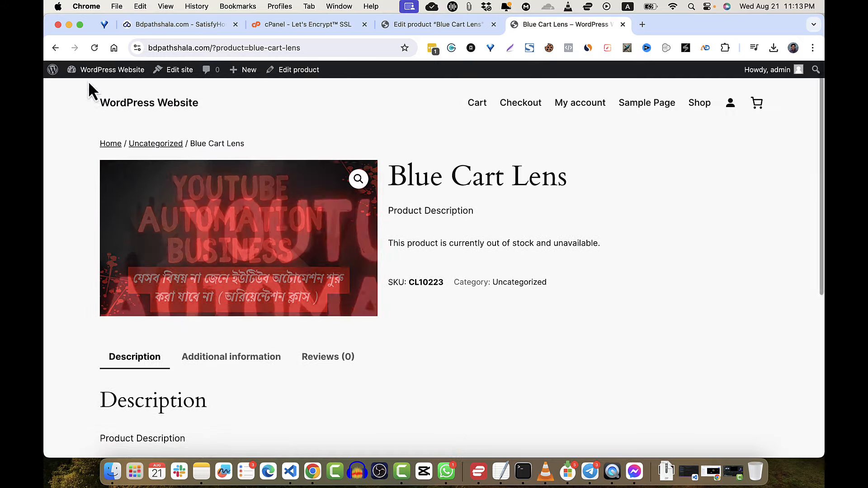
# - Activate the Twenty Twenty-Two theme under Appearance > Themes and visit the site
pyautogui.click(94, 69)
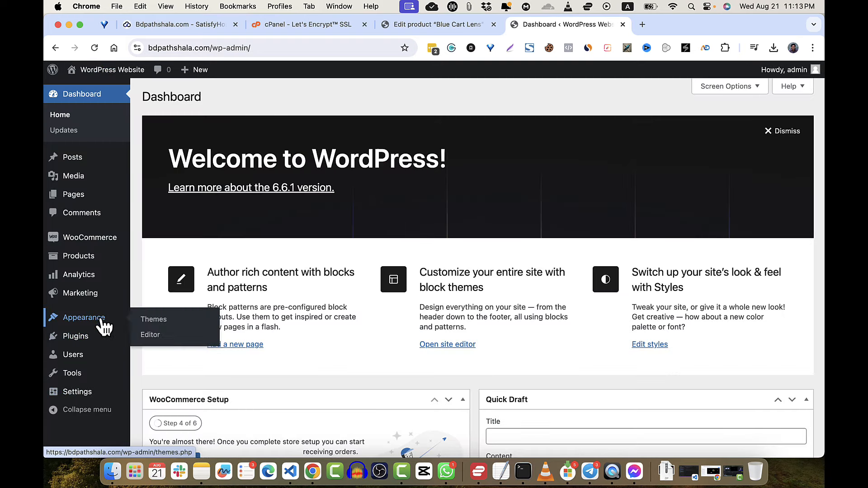
pyautogui.click(102, 321)
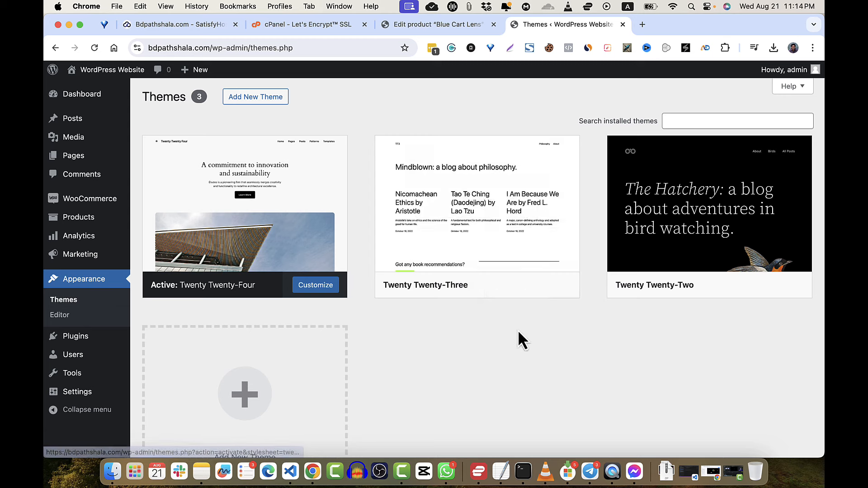
pyautogui.moveTo(682, 272)
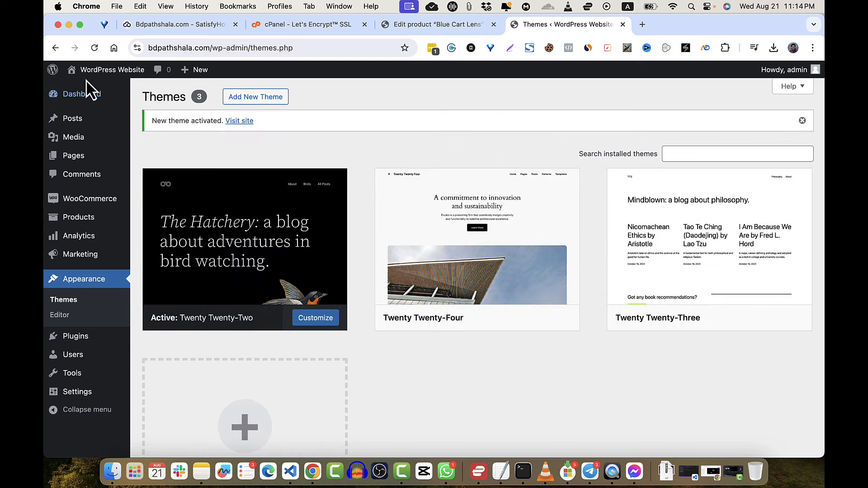
pyautogui.click(86, 85)
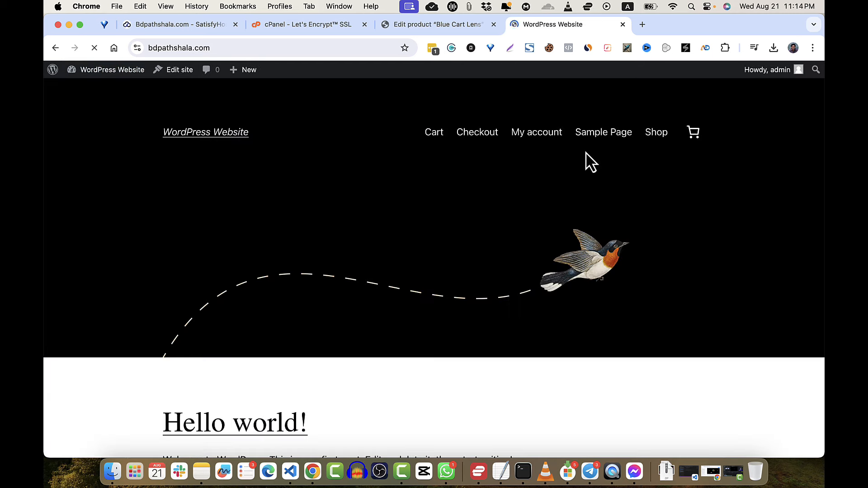
# - View Blue Cart Lens from Shop in Twenty Twenty-Two, check its colour info, then edit it
pyautogui.click(653, 136)
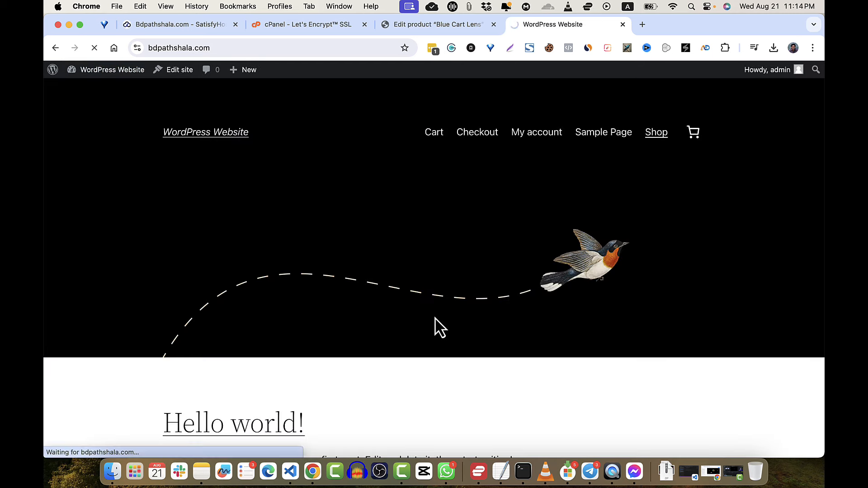
pyautogui.scroll(-5, 435, 316)
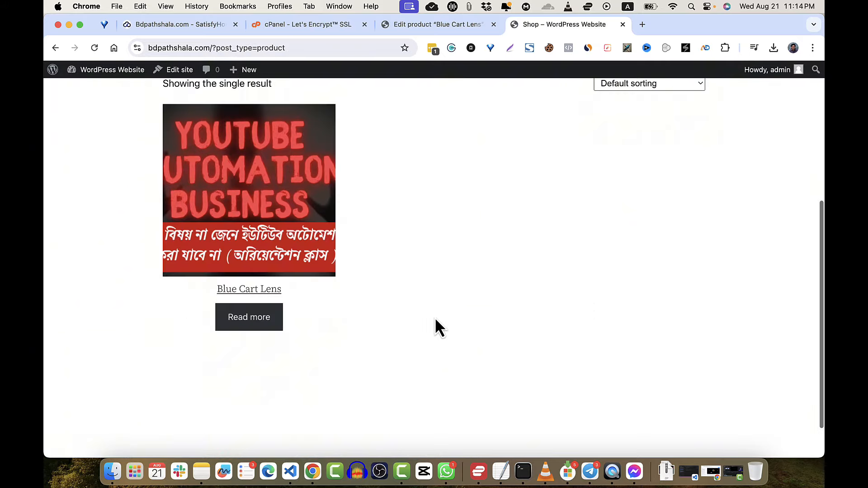
pyautogui.click(248, 335)
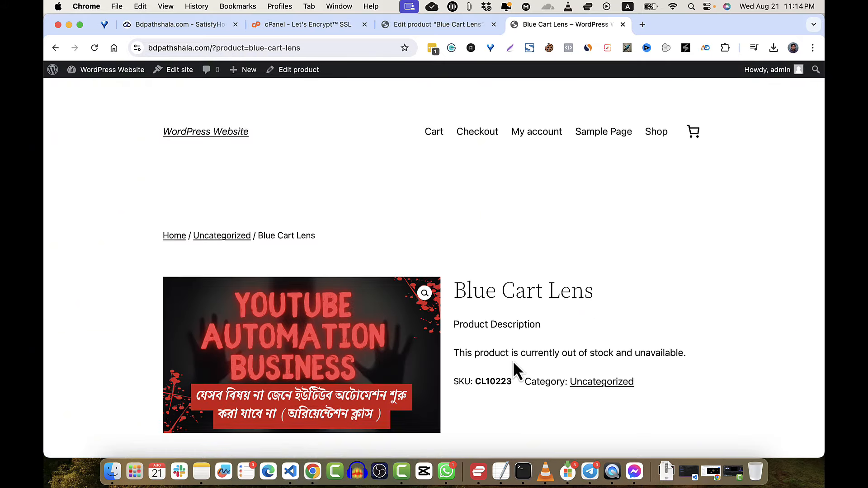
pyautogui.scroll(-5, 513, 360)
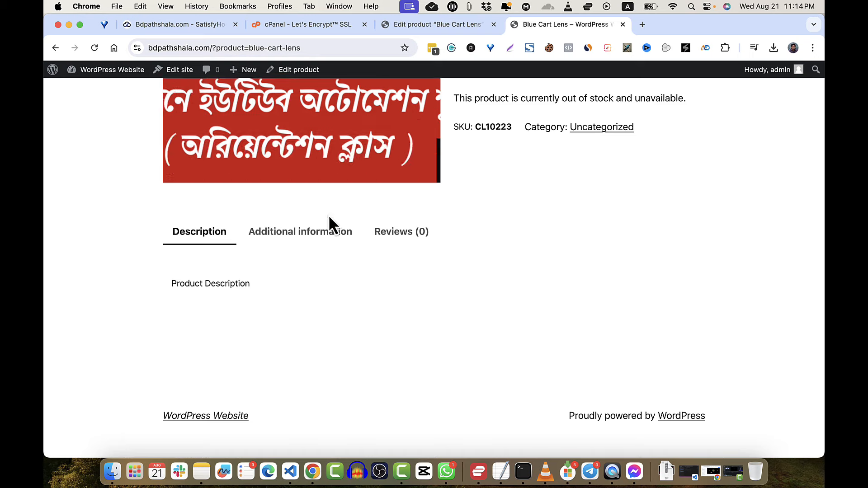
pyautogui.click(302, 233)
pyautogui.click(196, 234)
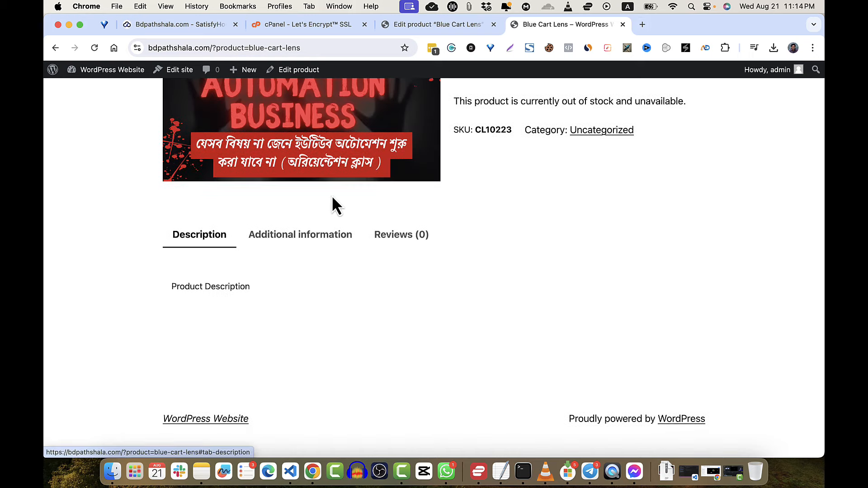
pyautogui.scroll(5, 550, 178)
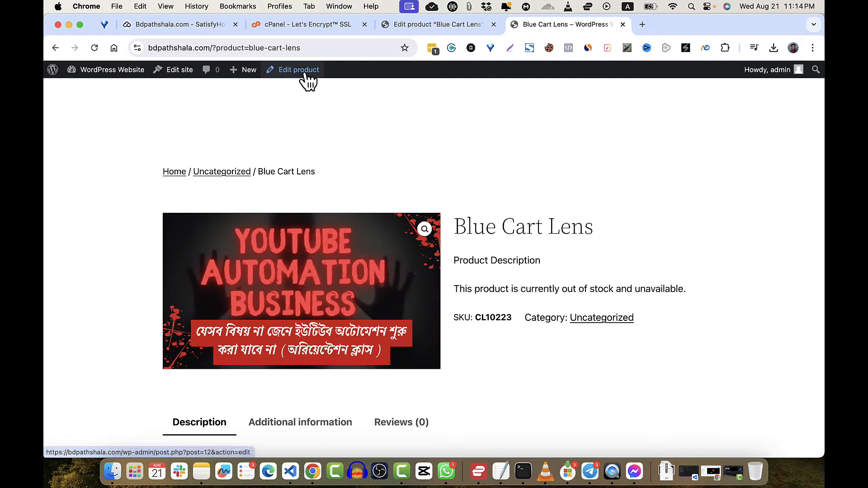
pyautogui.click(305, 77)
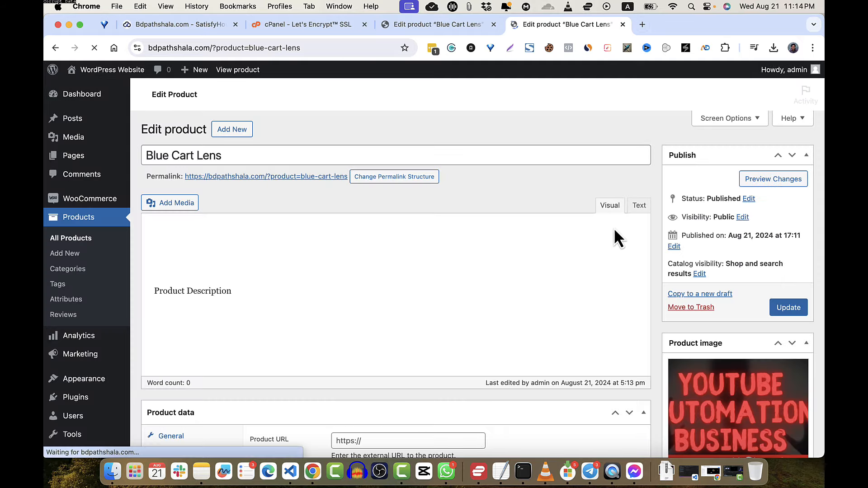
# - Look through the Product data tabs, ending on the Blue, Red and Yellow variations
pyautogui.scroll(-2, 517, 245)
pyautogui.scroll(-10, 517, 244)
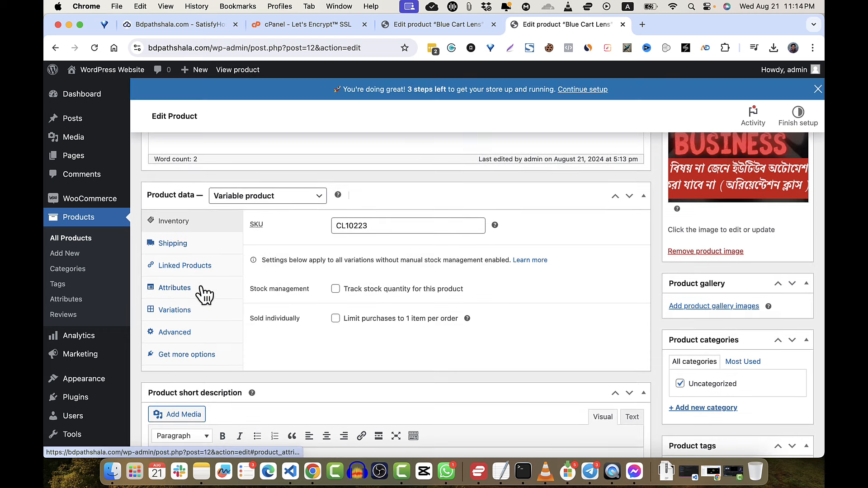
pyautogui.click(191, 339)
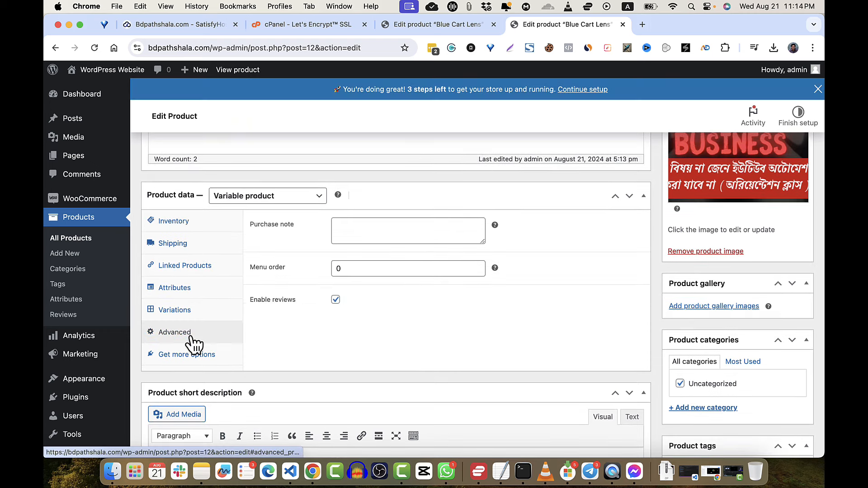
pyautogui.click(193, 249)
pyautogui.click(190, 274)
pyautogui.click(191, 289)
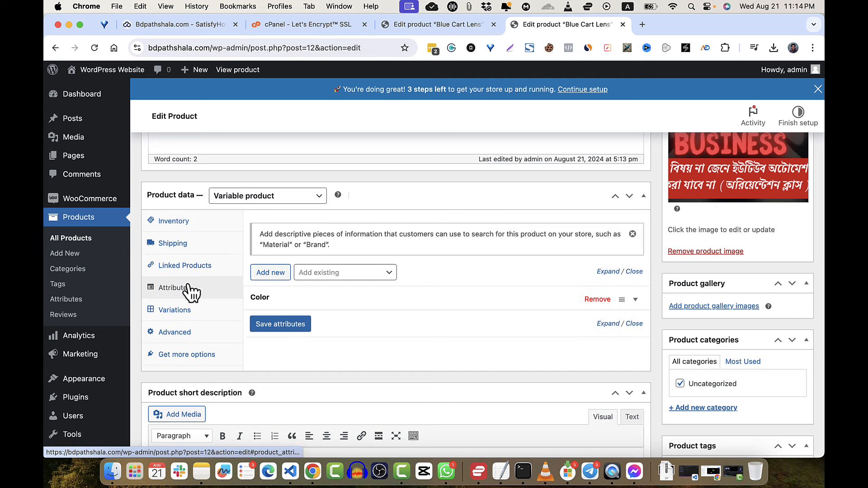
pyautogui.click(189, 310)
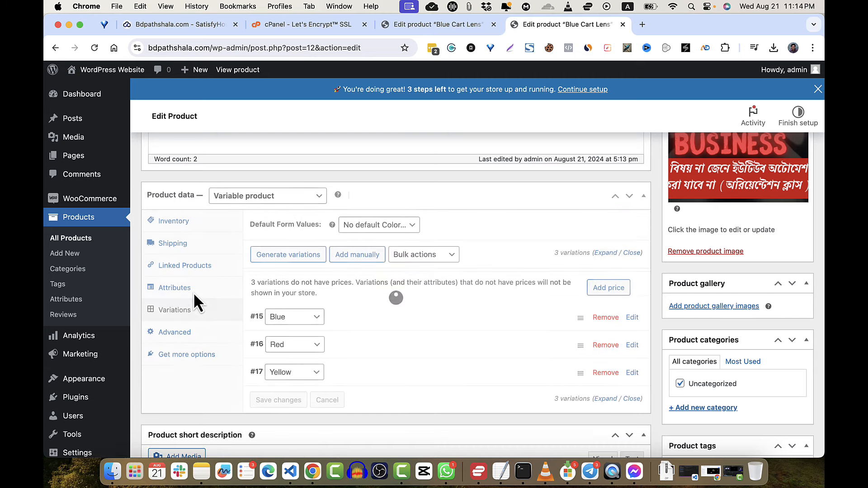
# - Give the Blue variation a regular price of 1000
pyautogui.click(632, 318)
pyautogui.scroll(-5, 535, 374)
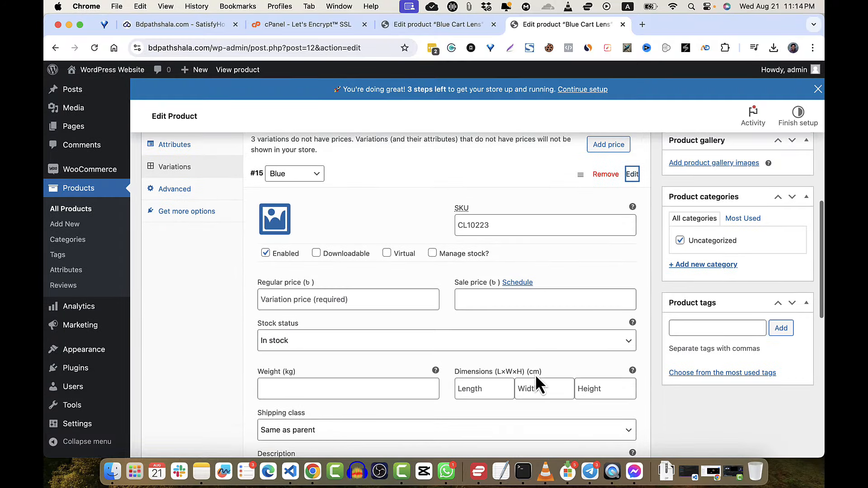
pyautogui.scroll(-2, 535, 377)
pyautogui.scroll(4, 538, 382)
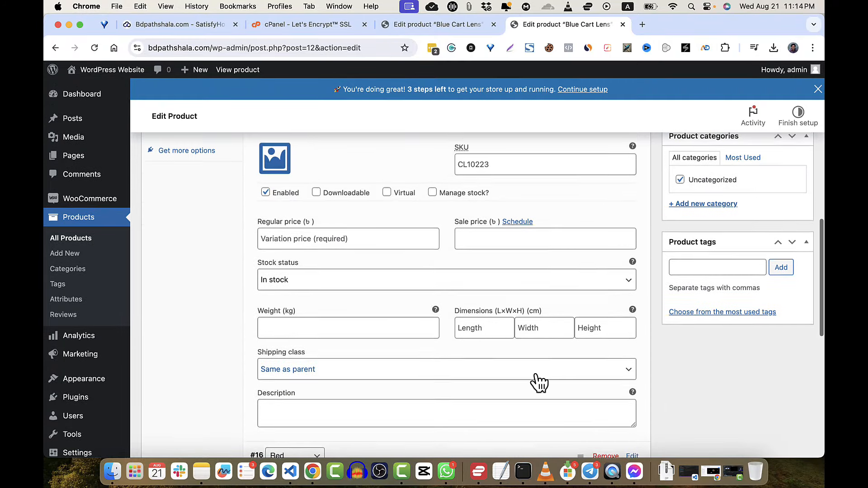
pyautogui.click(371, 251)
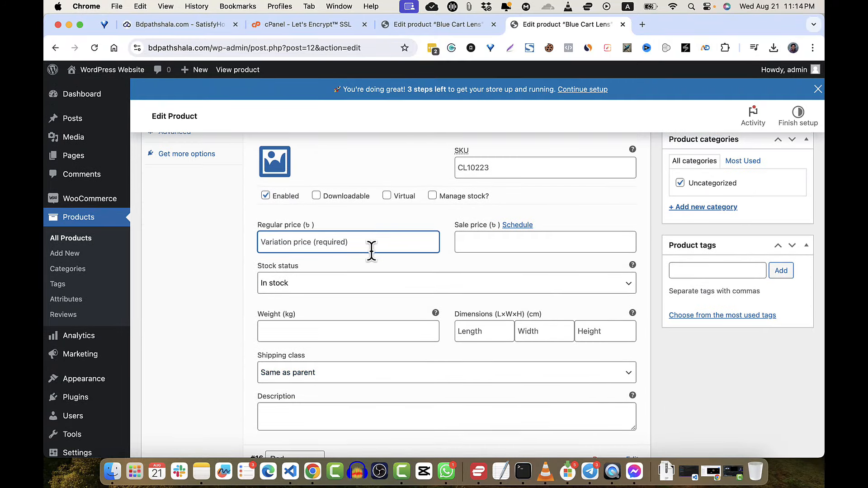
pyautogui.write('1000')
pyautogui.click(472, 246)
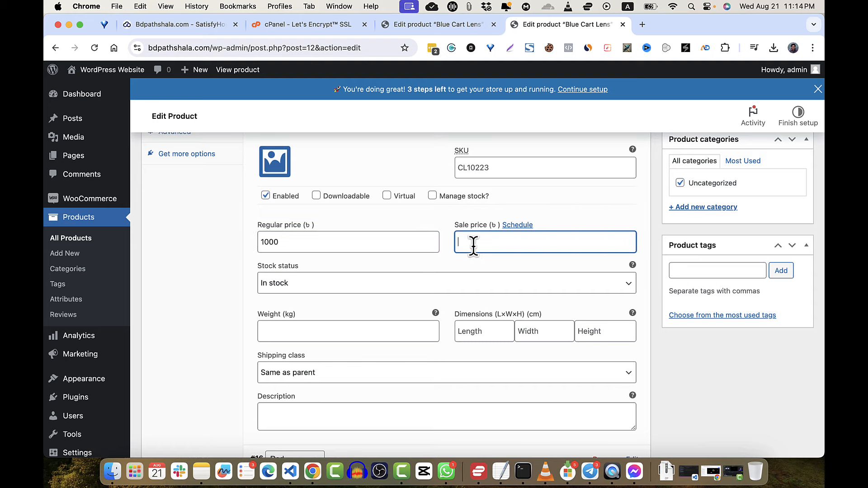
pyautogui.scroll(-5, 357, 321)
pyautogui.scroll(1, 356, 321)
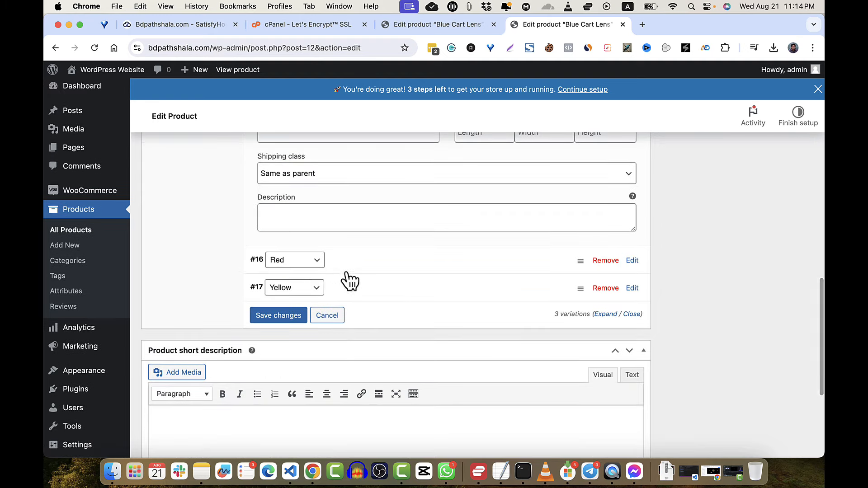
# - Keep Red as variation #16's colour and give it a regular price of 1000
pyautogui.click(316, 262)
pyautogui.click(389, 271)
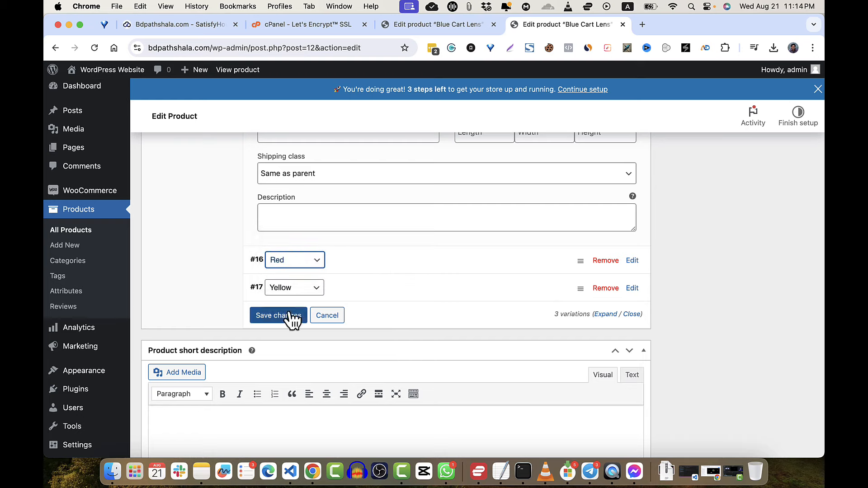
pyautogui.click(633, 261)
pyautogui.scroll(-2, 369, 374)
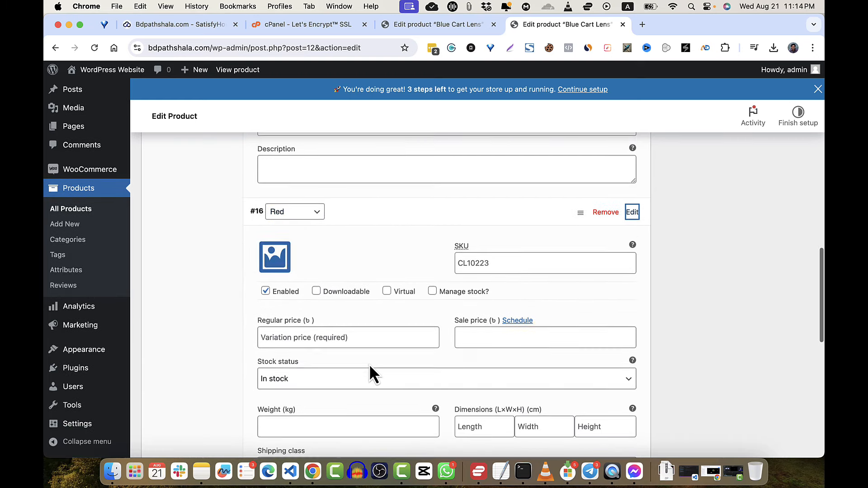
pyautogui.click(333, 335)
pyautogui.write('1000')
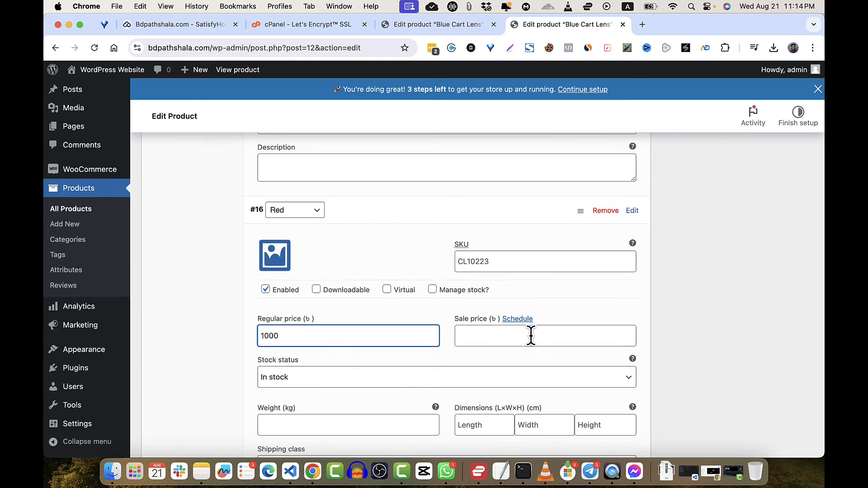
pyautogui.scroll(-5, 531, 335)
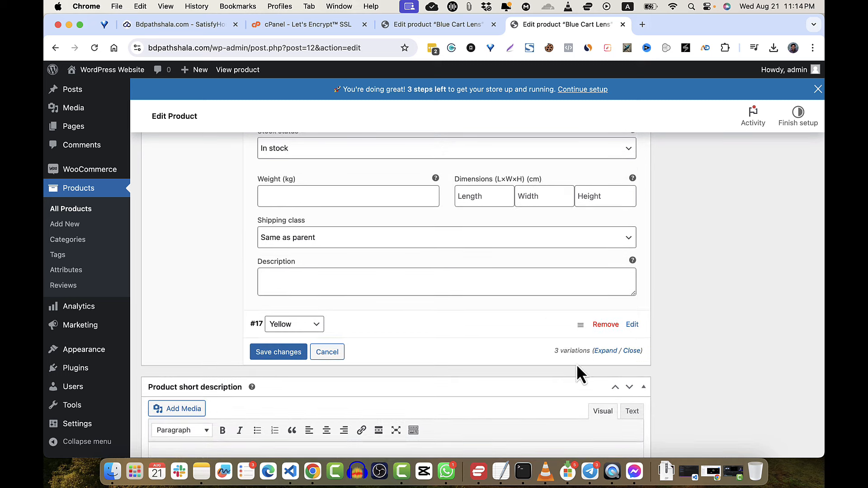
pyautogui.scroll(-2, 571, 378)
pyautogui.scroll(1, 570, 371)
# - Give the Yellow variation a regular price of 1000
pyautogui.click(638, 306)
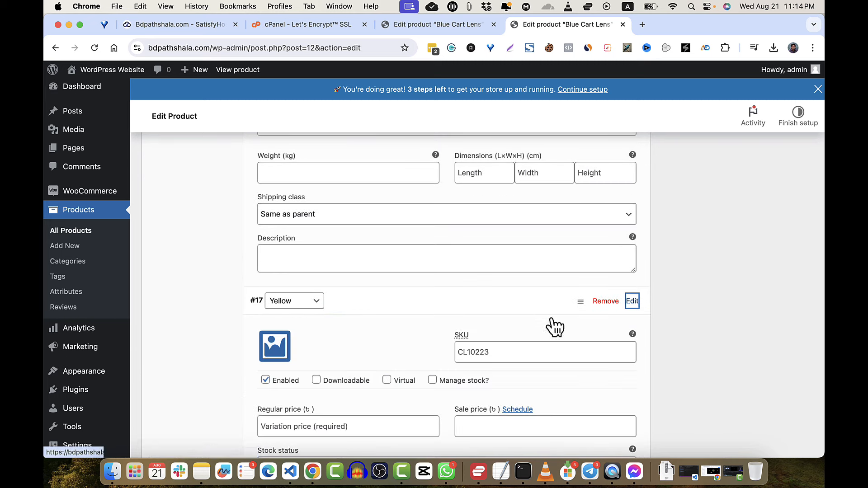
pyautogui.click(309, 426)
pyautogui.write('1000')
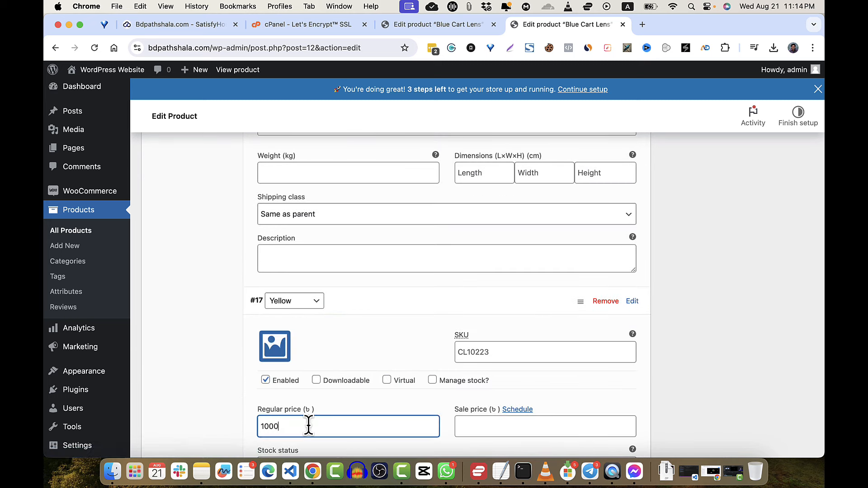
pyautogui.scroll(10, 308, 425)
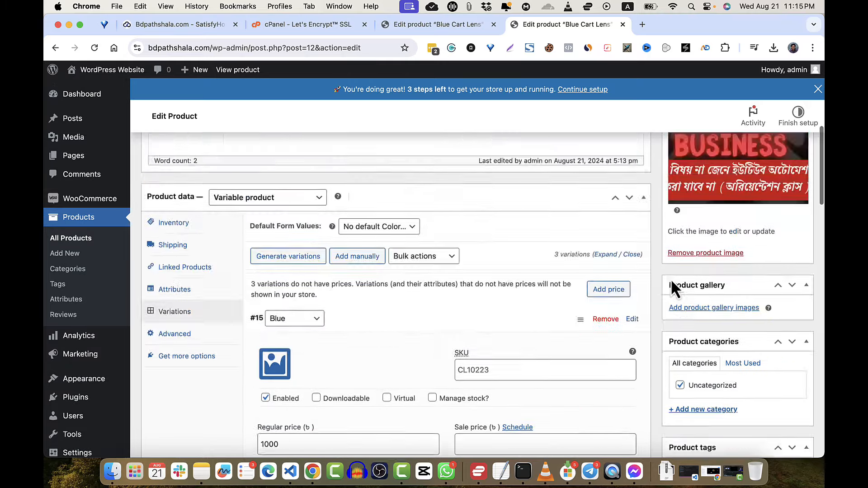
pyautogui.scroll(8, 671, 285)
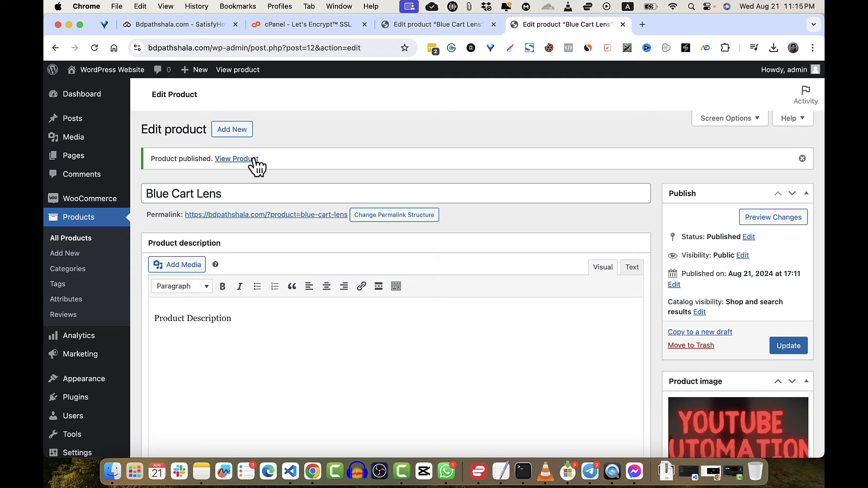
# - On the product page, choose the Blue colour and add Blue Cart Lens to the cart
pyautogui.click(253, 160)
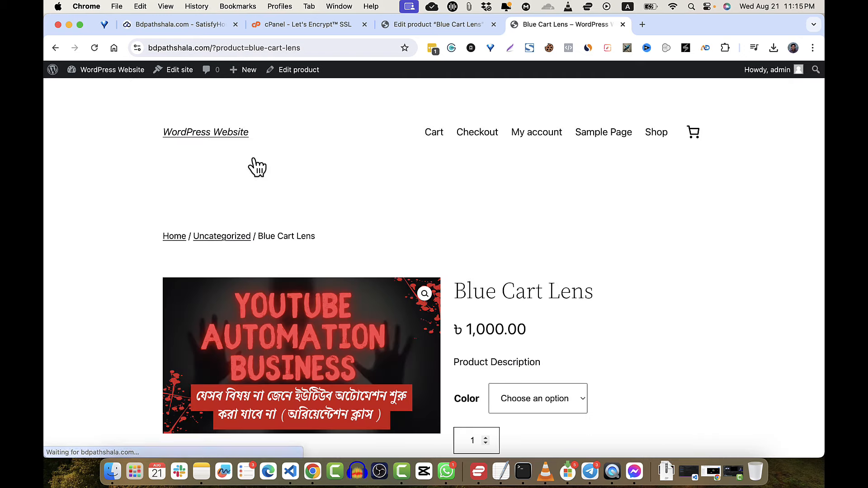
pyautogui.scroll(-2, 569, 292)
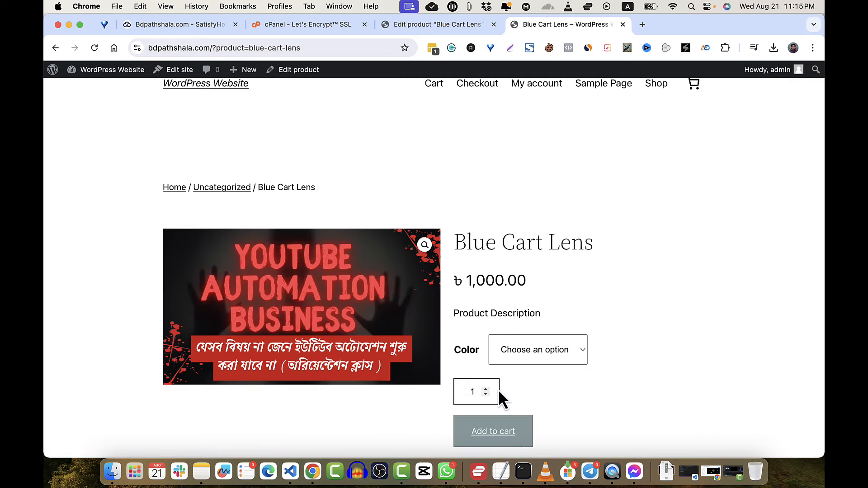
pyautogui.scroll(-2, 582, 327)
pyautogui.click(549, 303)
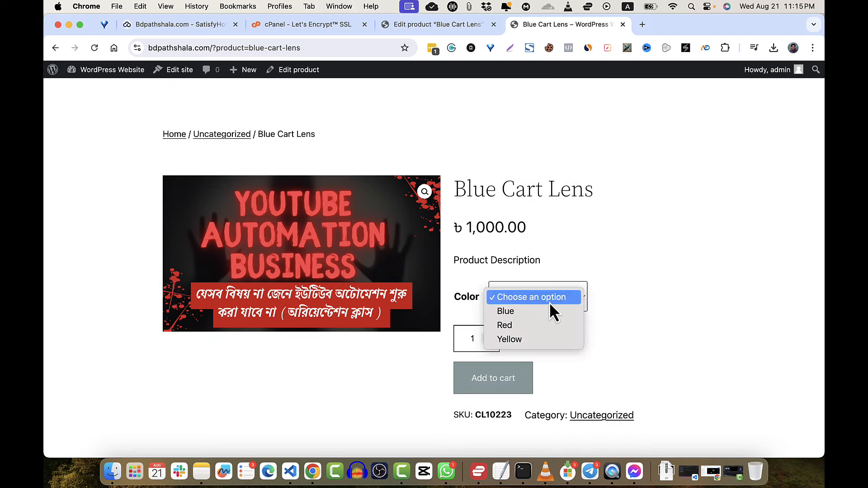
pyautogui.click(534, 317)
pyautogui.click(489, 402)
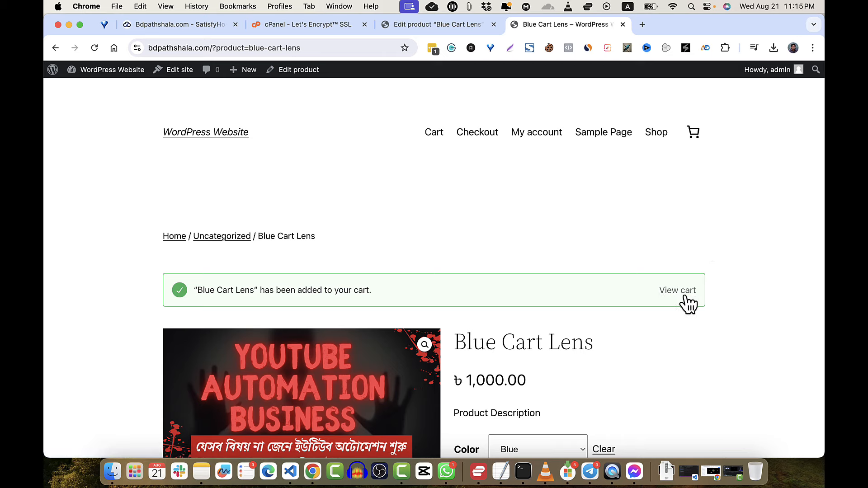
# - Review the cart and proceed to the checkout page
pyautogui.click(690, 300)
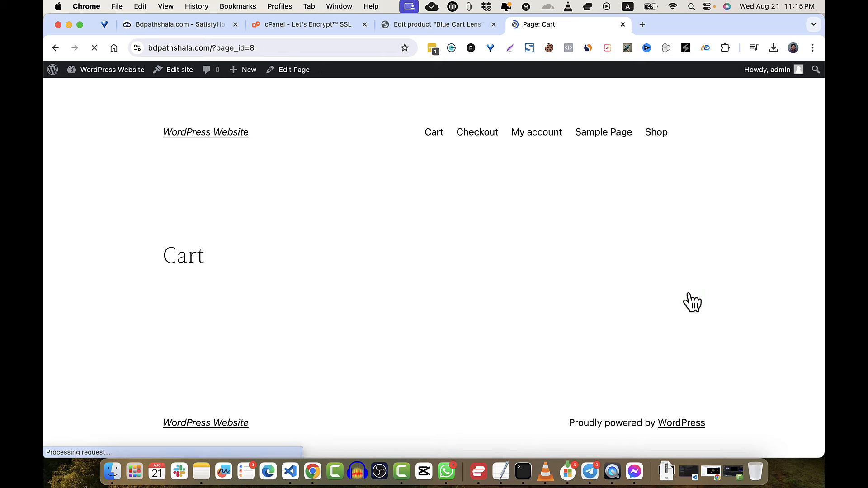
pyautogui.scroll(-3, 656, 325)
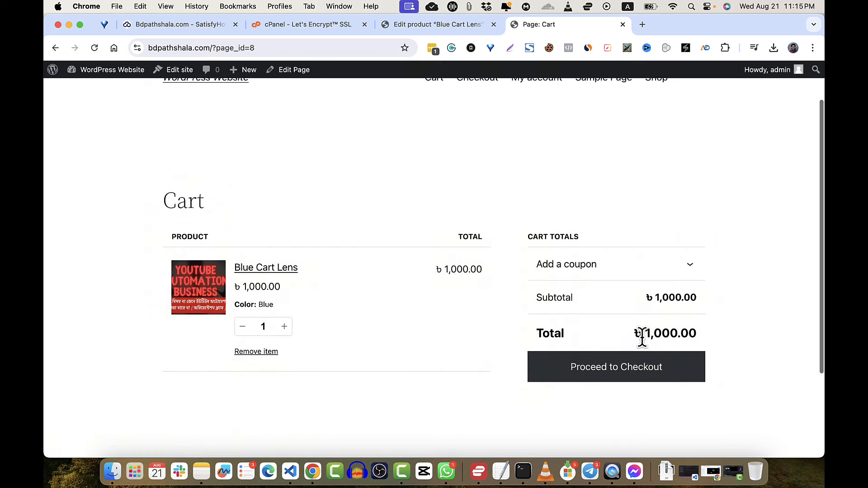
pyautogui.click(636, 365)
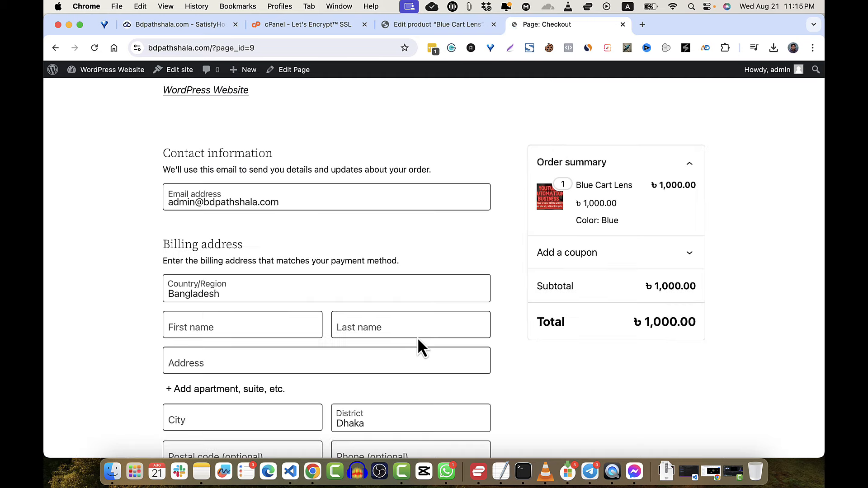
pyautogui.scroll(-5, 417, 337)
pyautogui.scroll(-1, 417, 337)
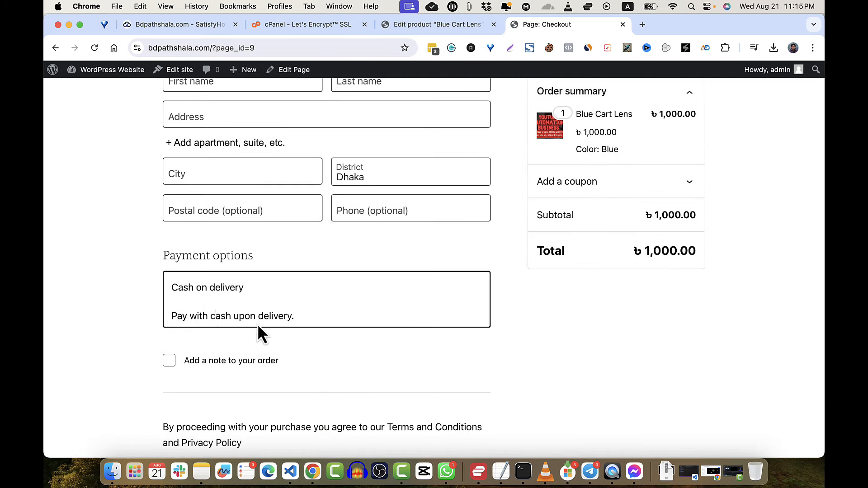
pyautogui.scroll(5, 279, 317)
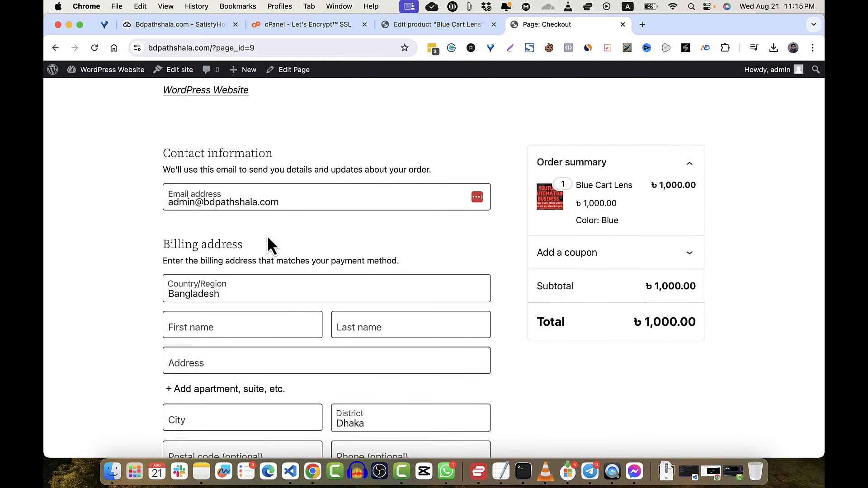
# - Visit the site's homepage, then close the storefront tab to return to the product editor
pyautogui.click(212, 92)
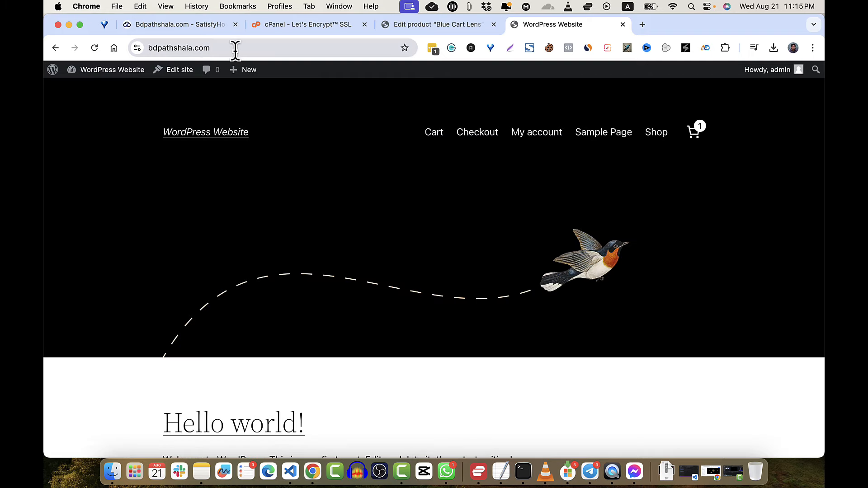
pyautogui.click(280, 46)
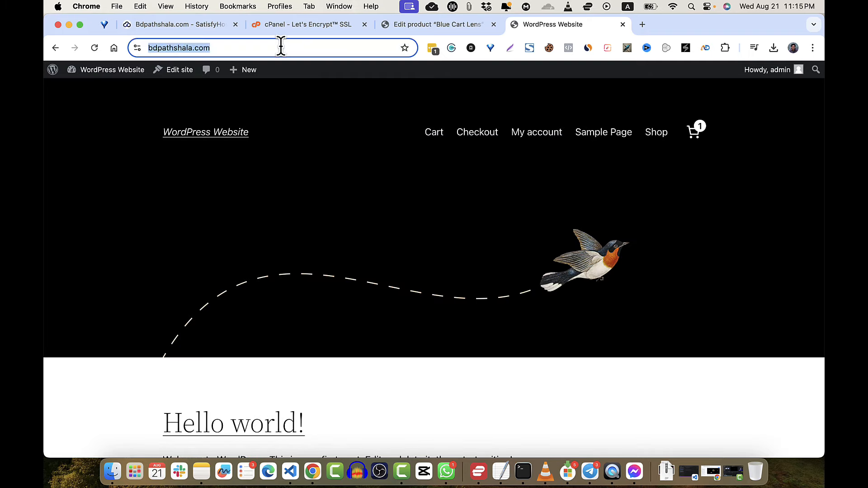
pyautogui.click(288, 48)
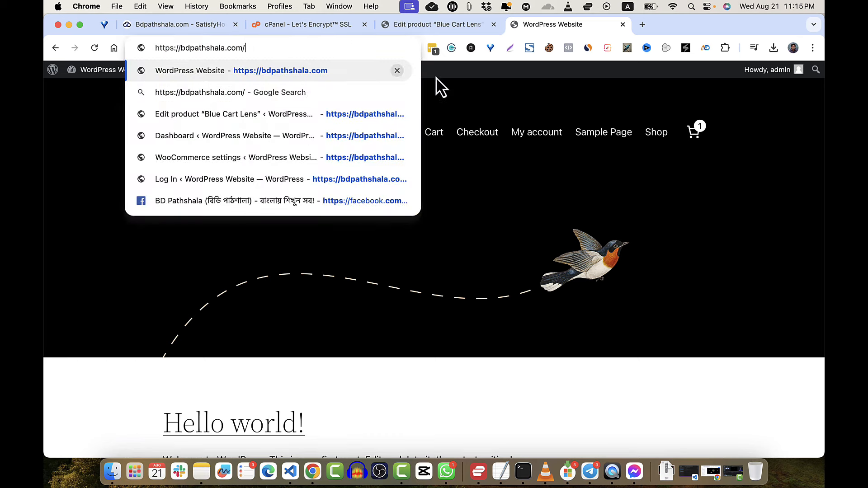
pyautogui.click(622, 25)
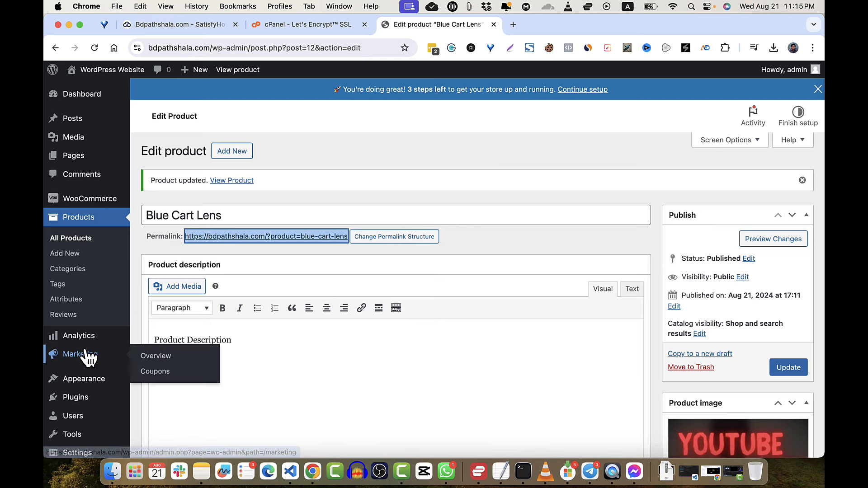
# - Choose elementor.3.23.4.zip under Plugins > Add New Plugin > Upload Plugin
pyautogui.click(76, 398)
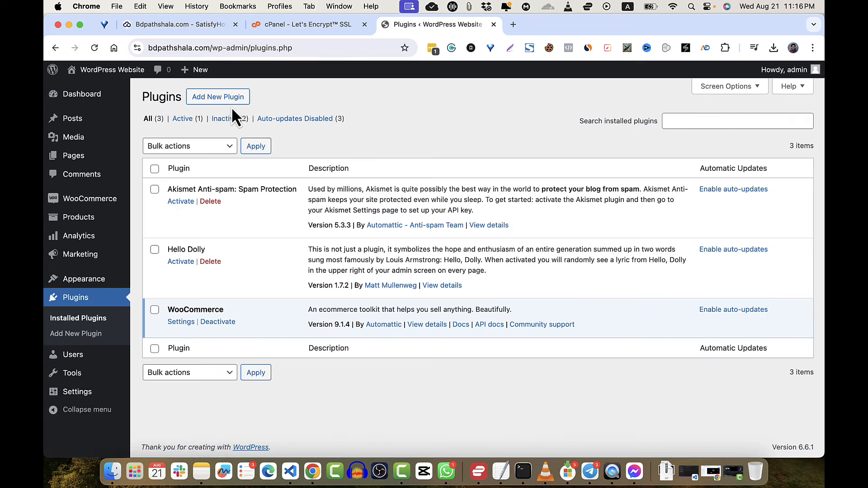
pyautogui.click(239, 103)
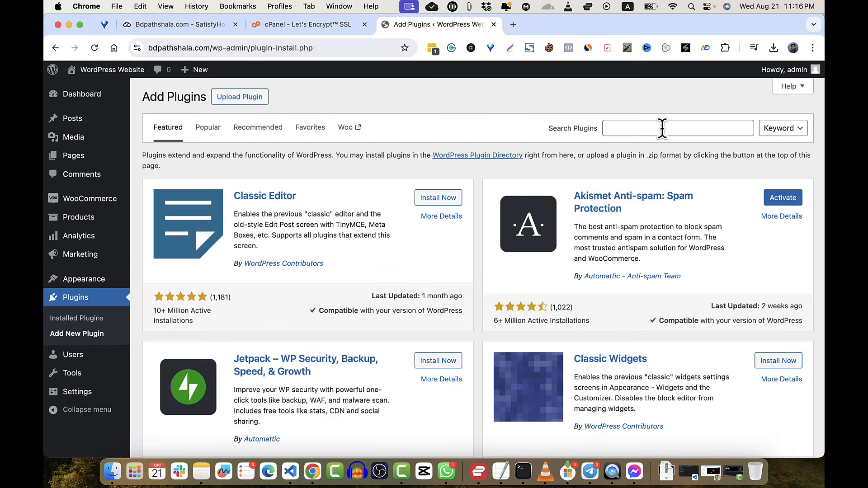
pyautogui.click(257, 103)
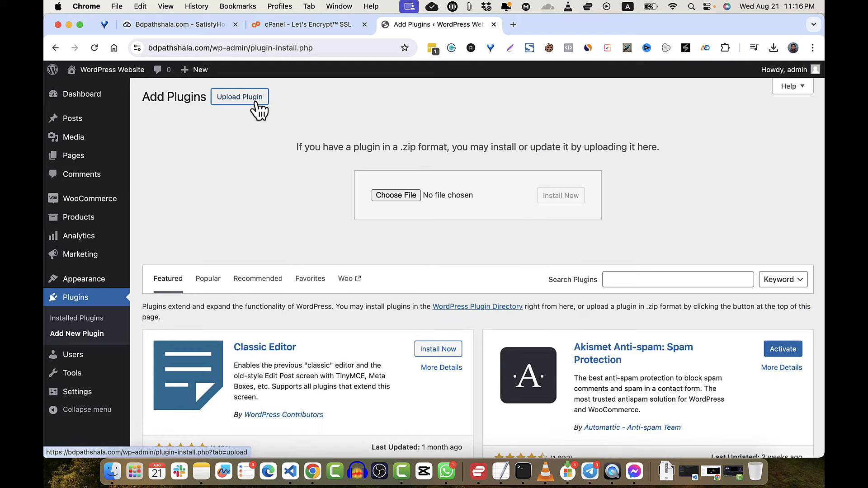
pyautogui.click(392, 197)
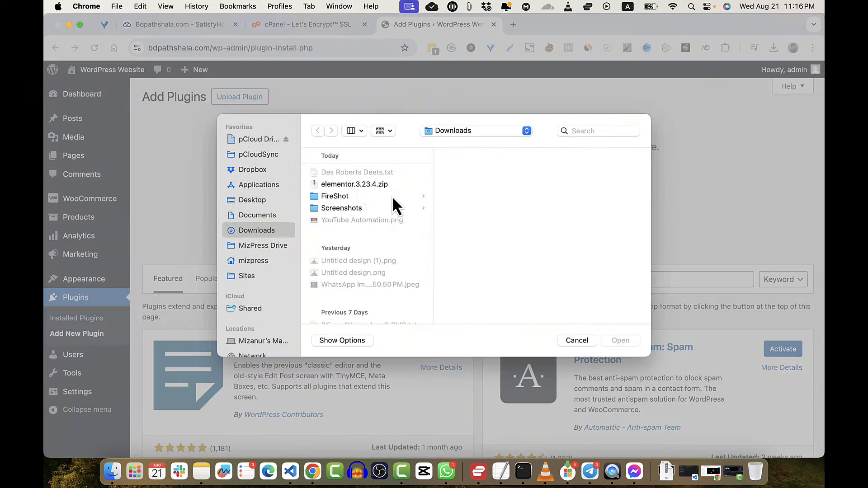
pyautogui.click(360, 183)
pyautogui.press('Return')
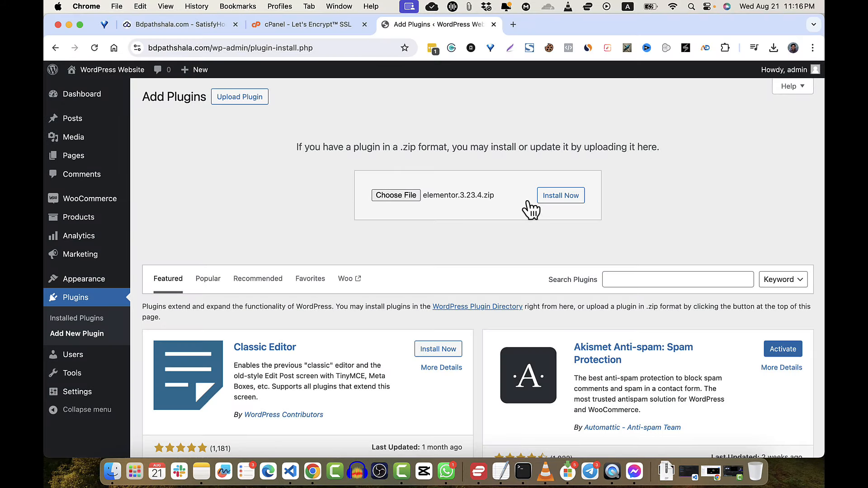
# - Install and activate Elementor, then exit its setup wizard to the dashboard
pyautogui.click(561, 201)
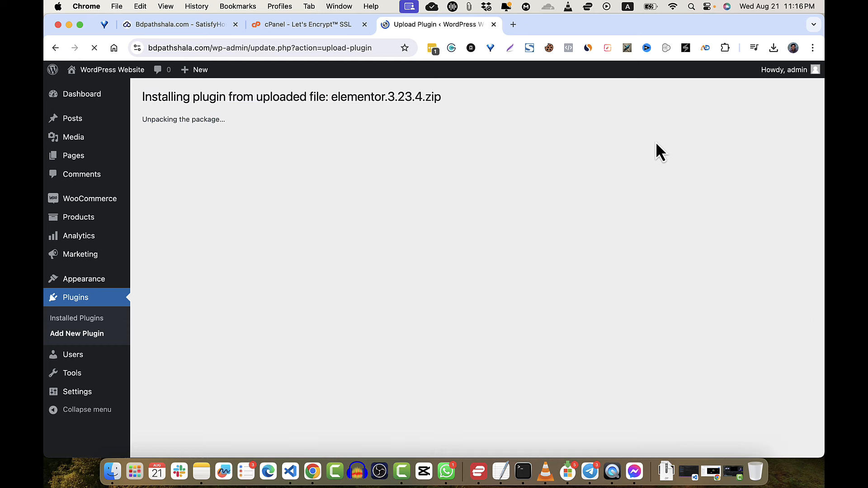
pyautogui.click(175, 180)
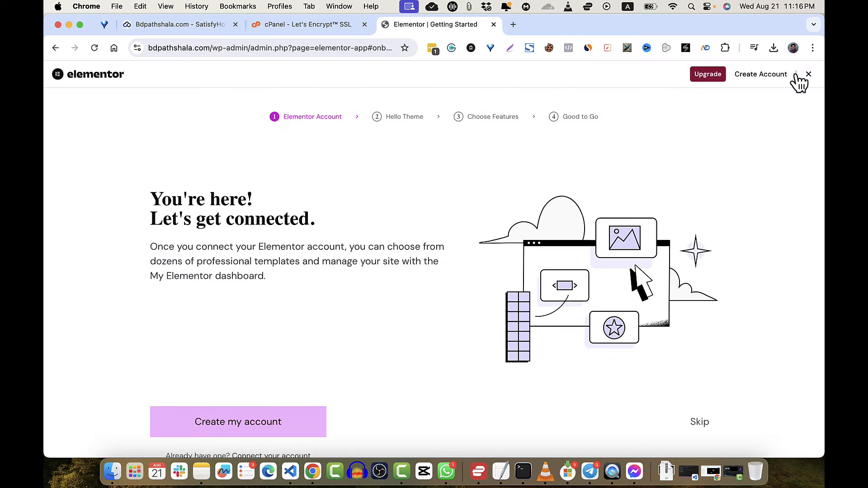
pyautogui.click(809, 75)
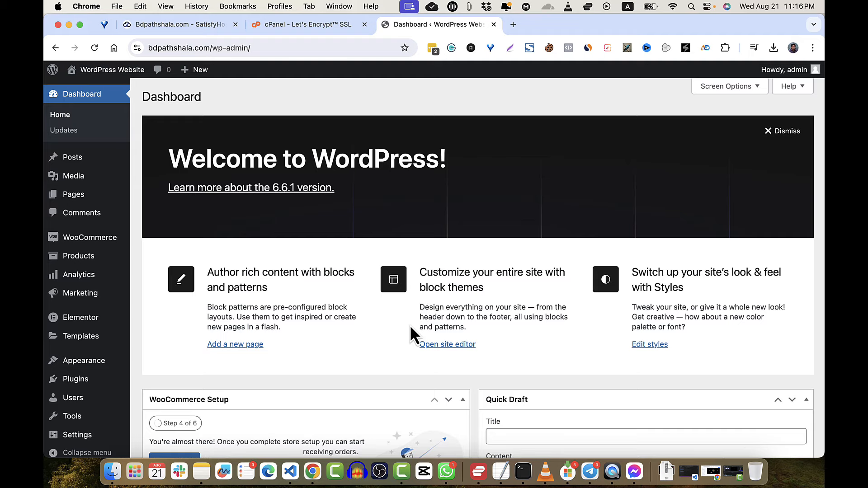
pyautogui.scroll(-10, 346, 353)
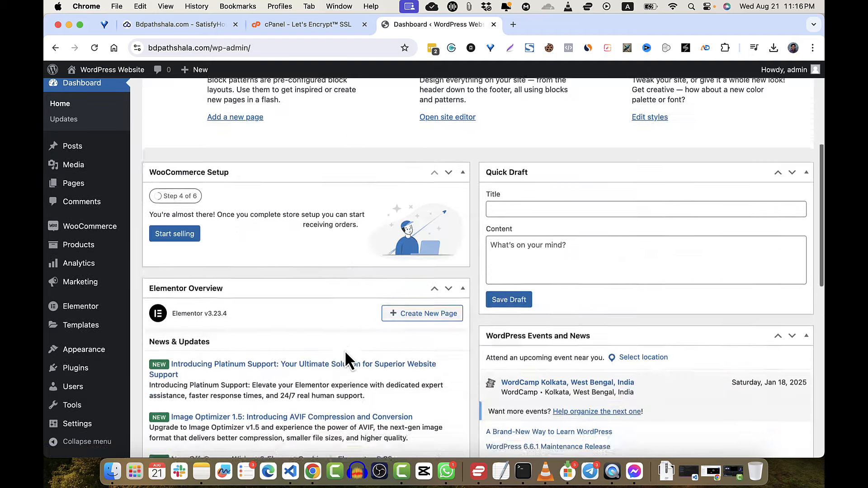
pyautogui.scroll(-6, 345, 352)
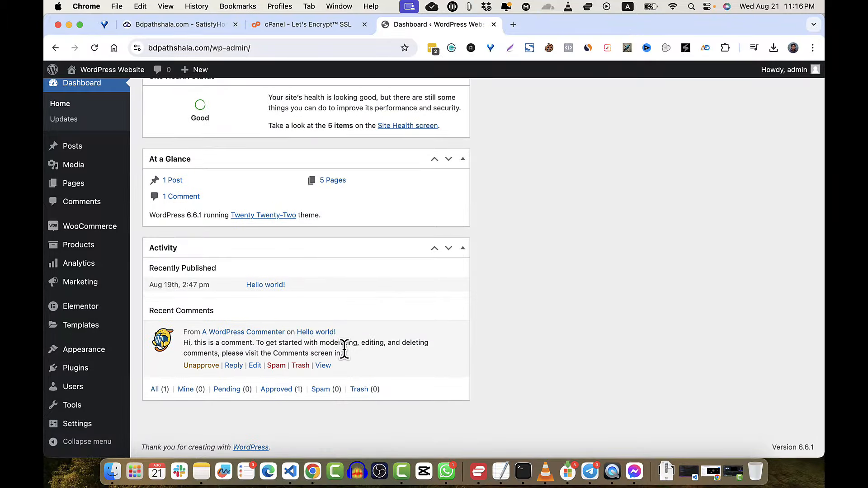
pyautogui.scroll(10, 345, 352)
pyautogui.scroll(3, 346, 351)
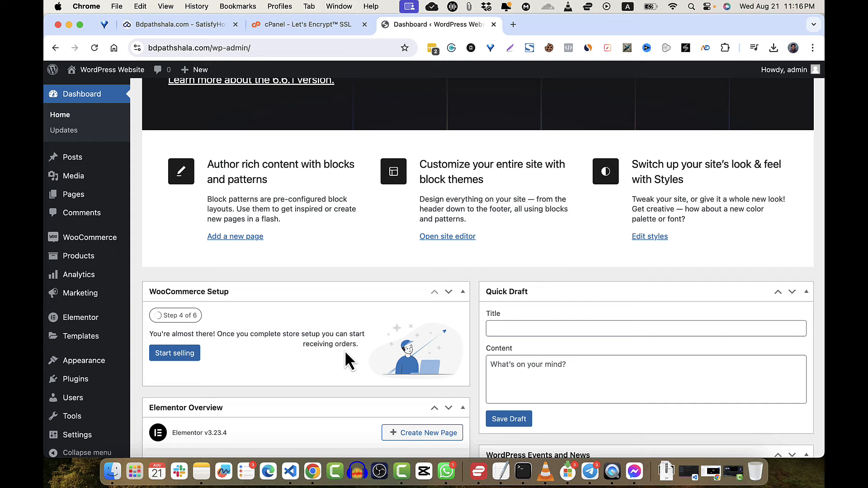
# - Go to elementor.com in a new tab and open the page builder plugin pricing page
pyautogui.click(513, 26)
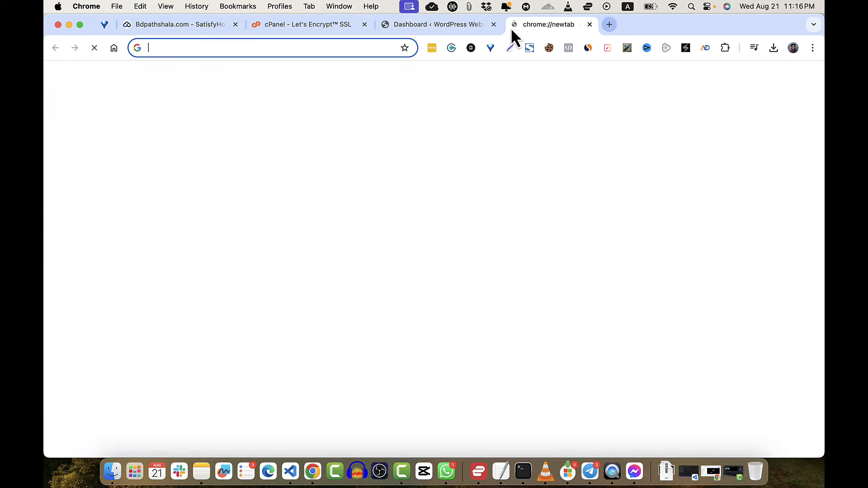
pyautogui.write('eleme')
pyautogui.press('Return')
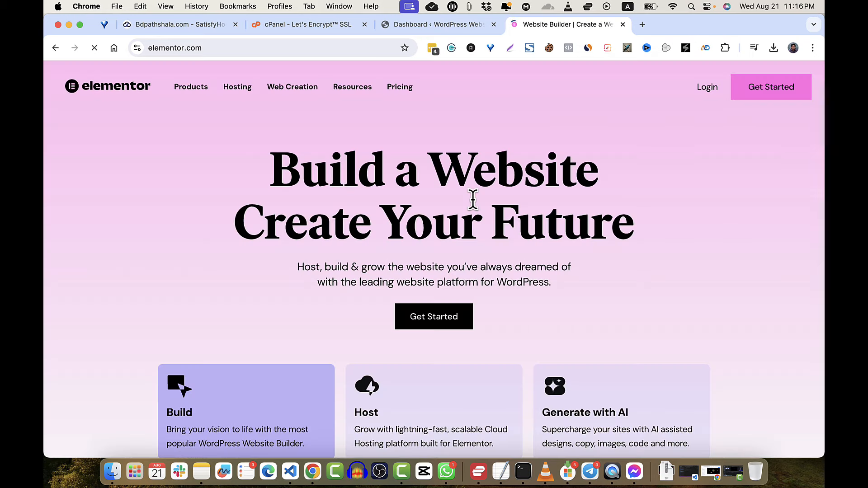
pyautogui.moveTo(456, 96)
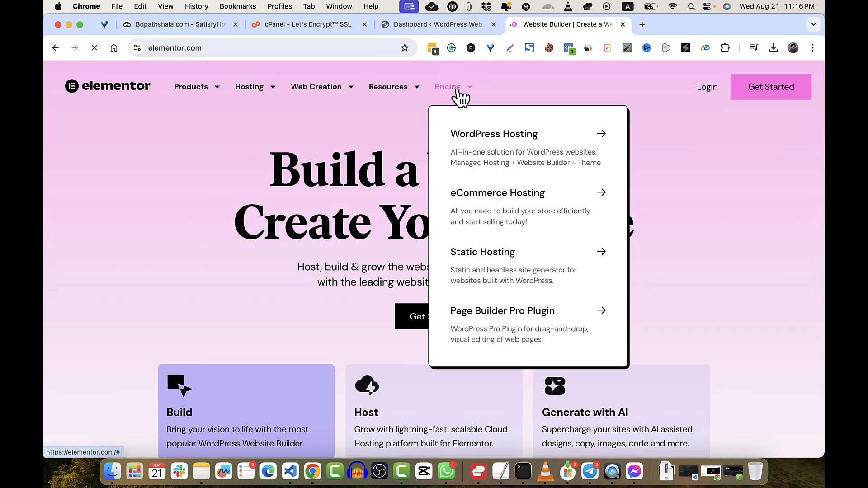
pyautogui.click(488, 323)
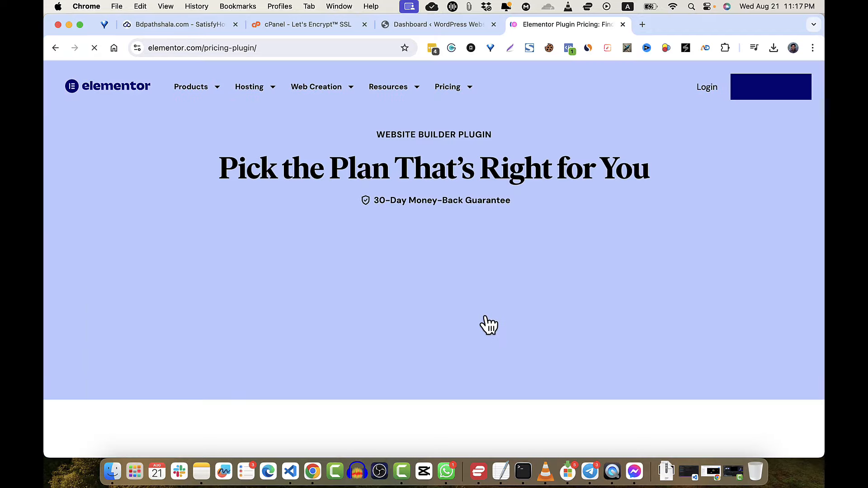
pyautogui.scroll(-3, 486, 319)
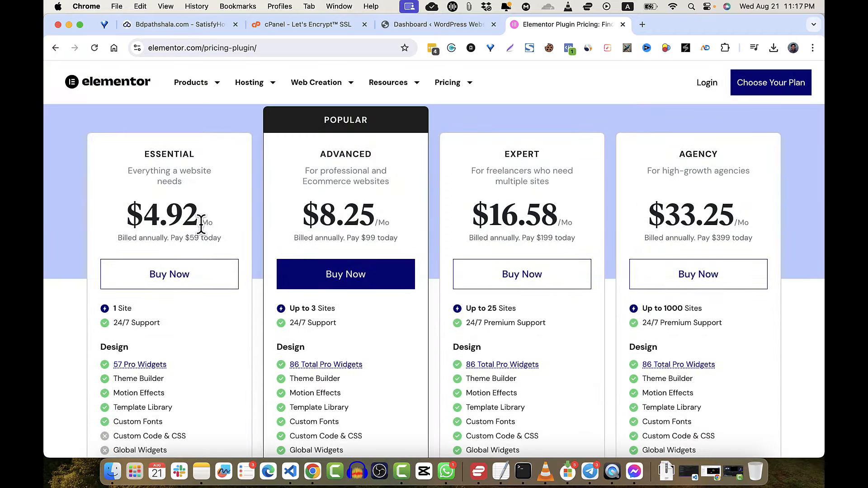
pyautogui.scroll(2, 201, 226)
pyautogui.scroll(-10, 201, 226)
pyautogui.scroll(10, 202, 226)
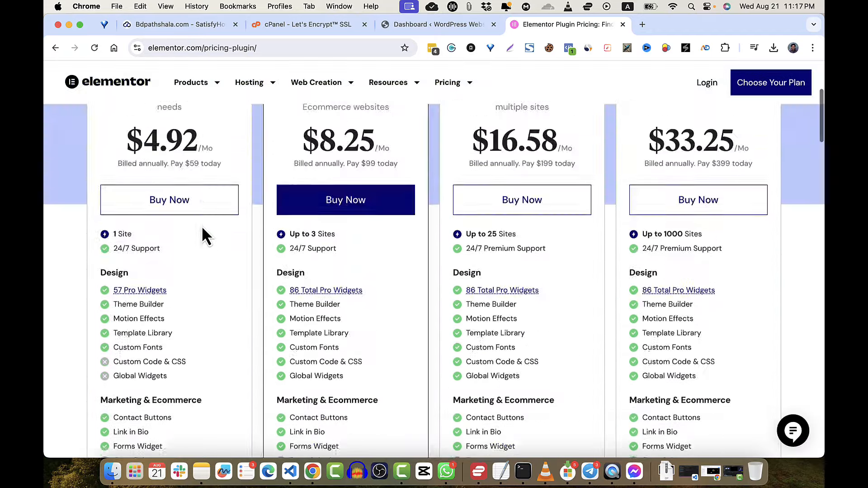
# - Navigate via Products > Page Builder Plugin to Pricing > Page Builder Pro Plugin
pyautogui.click(210, 93)
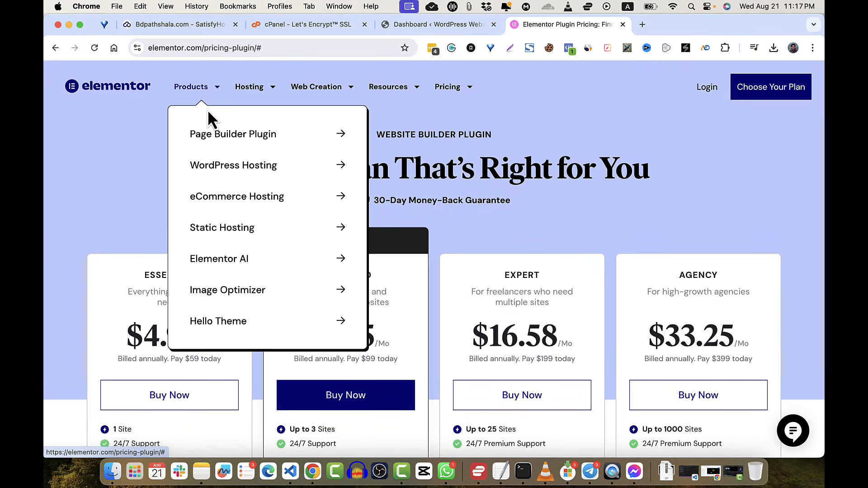
pyautogui.click(217, 141)
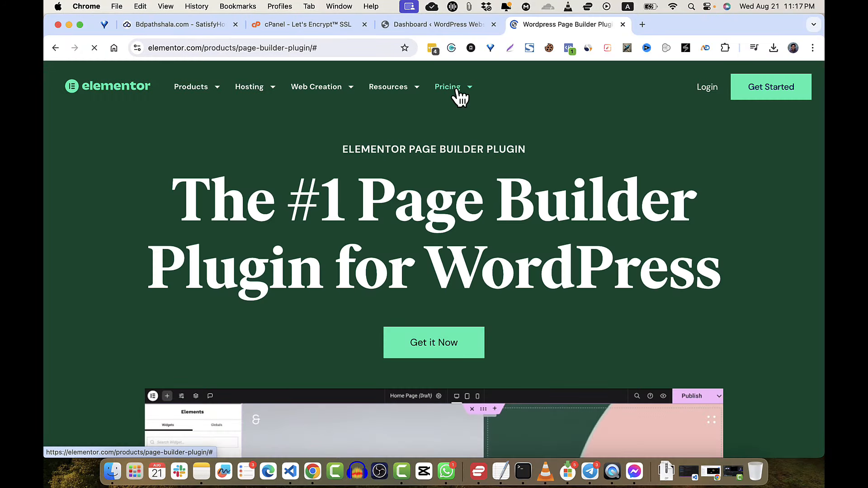
pyautogui.click(459, 94)
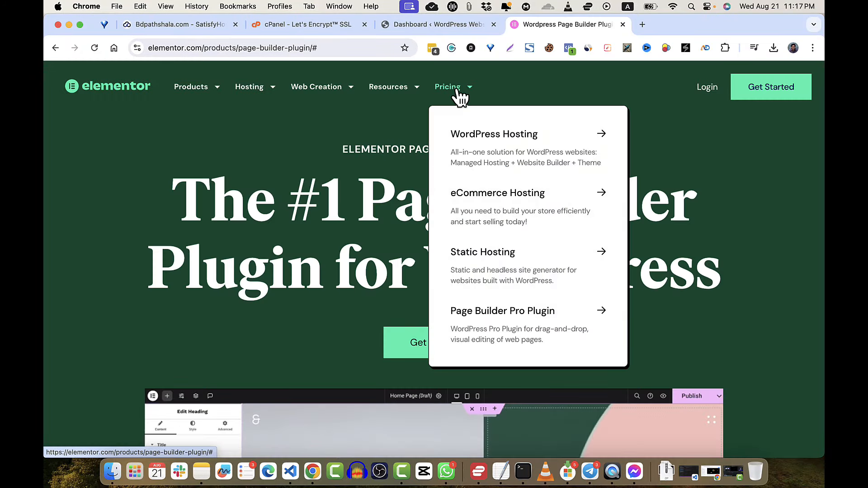
pyautogui.click(527, 331)
# - Scroll through the Essential, Advanced, Expert and Agency plan cards ($4.92–$33.25/month) and features
pyautogui.scroll(-6, 527, 331)
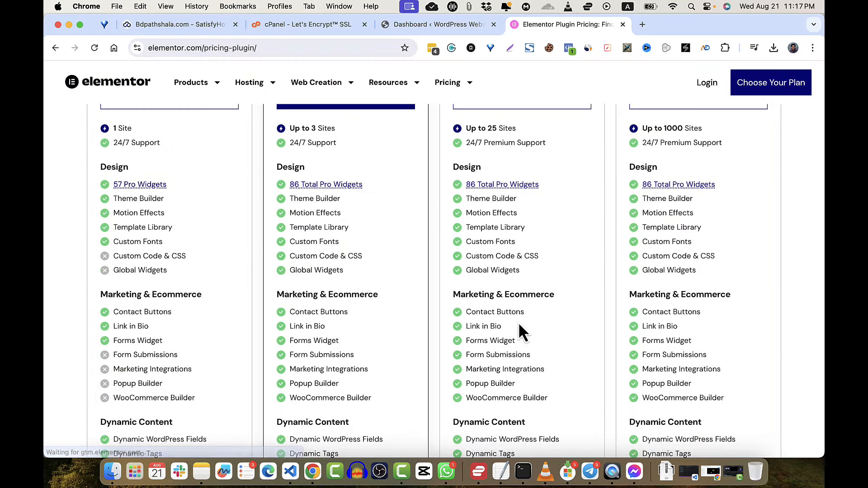
pyautogui.scroll(3, 351, 294)
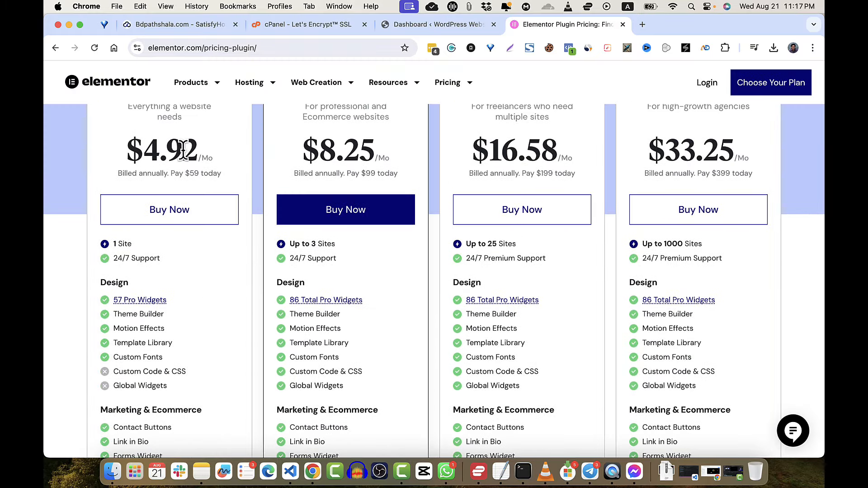
pyautogui.scroll(-1, 183, 150)
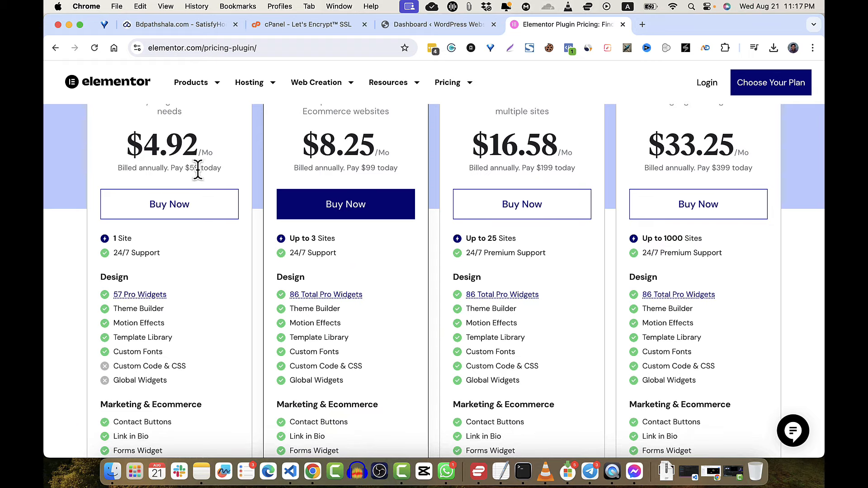
pyautogui.scroll(-4, 207, 260)
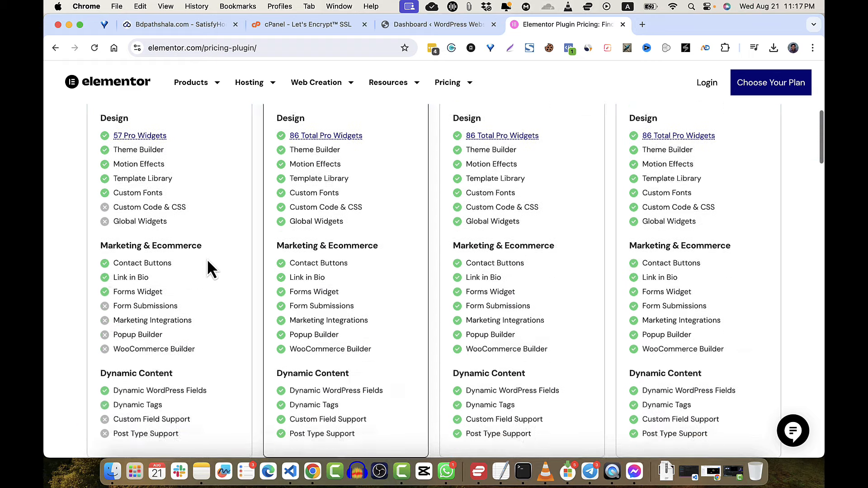
pyautogui.scroll(-8, 208, 262)
pyautogui.scroll(5, 207, 261)
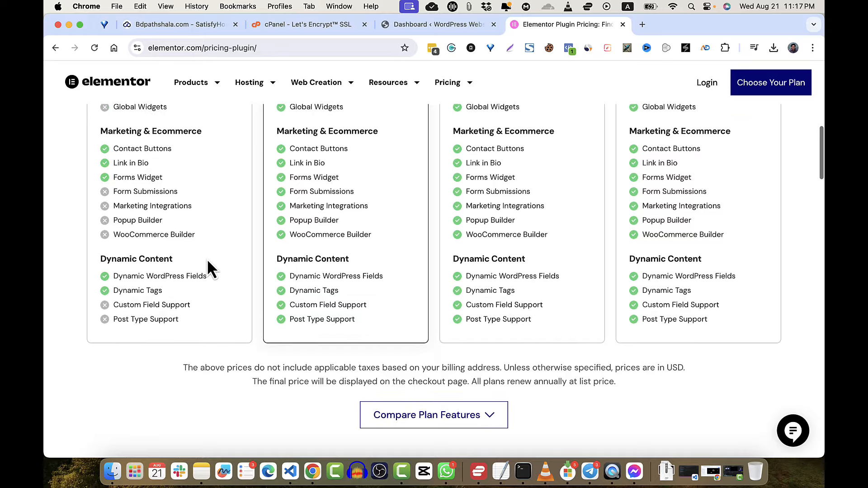
pyautogui.scroll(10, 207, 258)
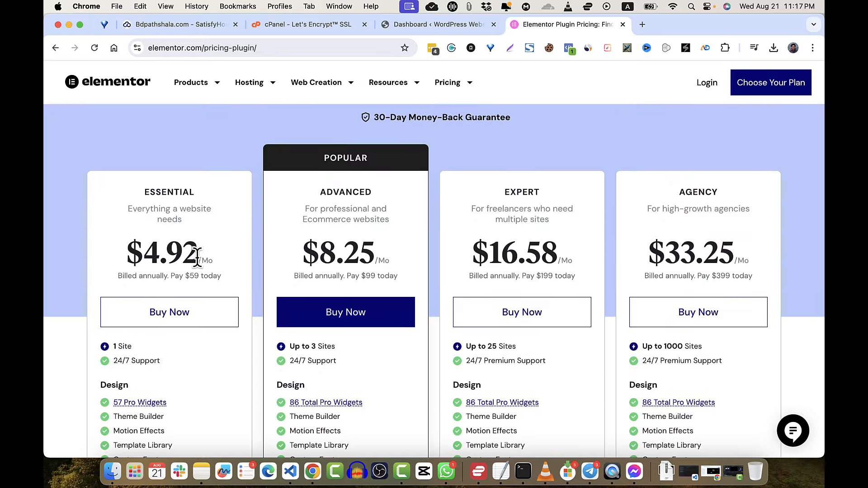
pyautogui.scroll(-12, 186, 272)
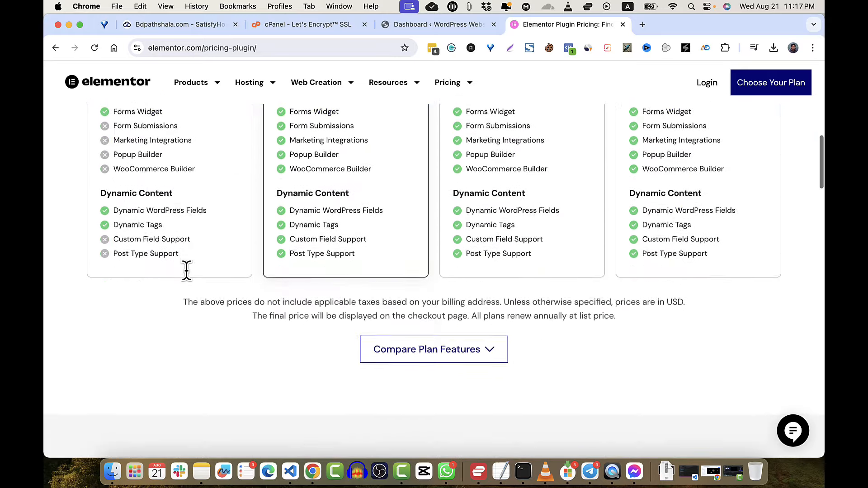
pyautogui.scroll(1, 406, 335)
pyautogui.scroll(14, 406, 335)
pyautogui.scroll(-3, 405, 335)
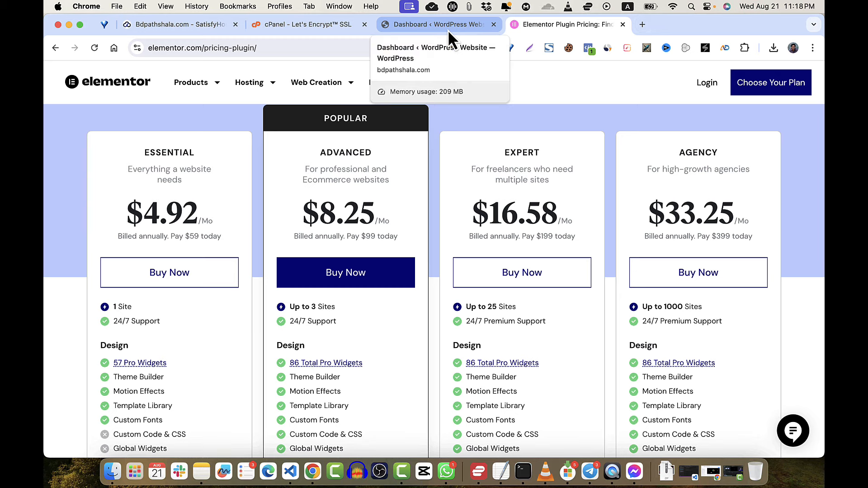
# - Sign in to the Elementor account by email and download the Elementor Pro plugin zip
pyautogui.click(705, 89)
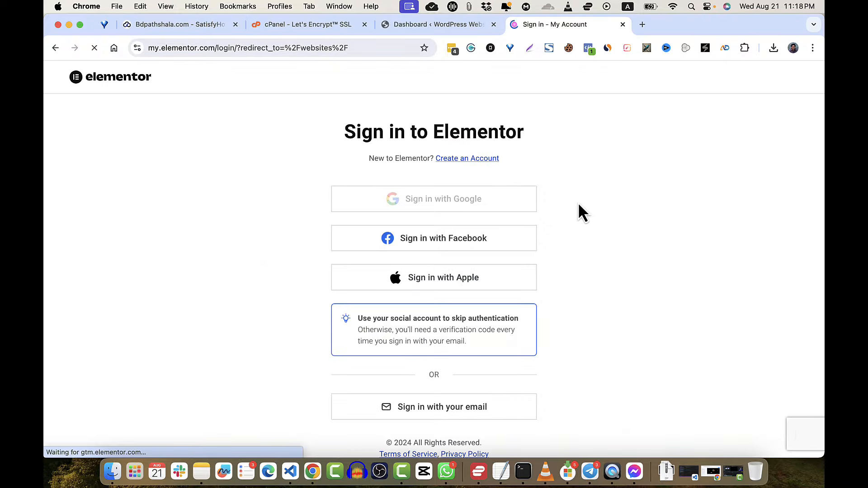
pyautogui.click(482, 413)
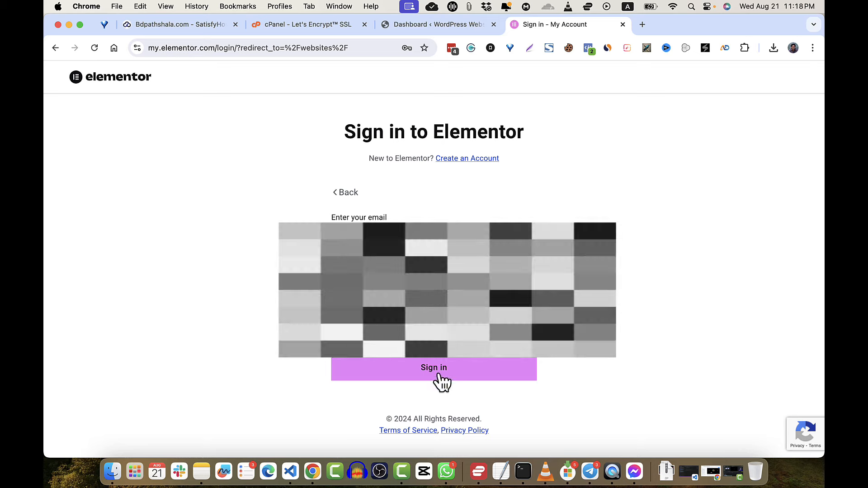
pyautogui.click(438, 373)
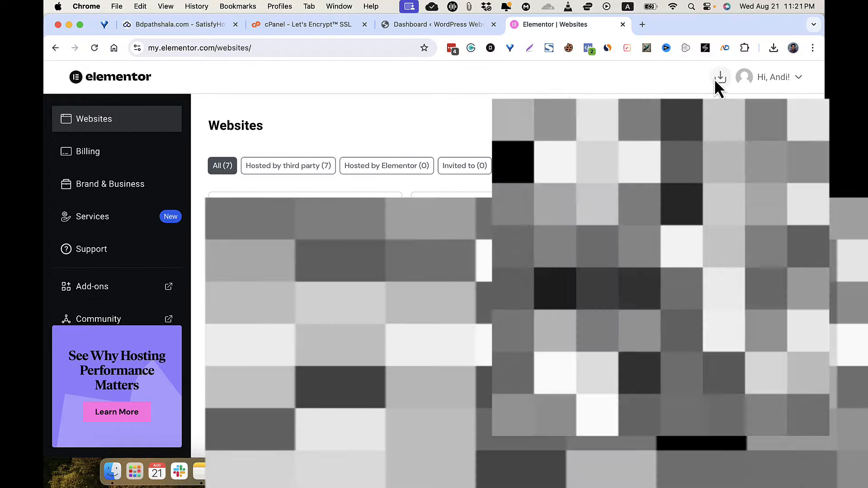
pyautogui.click(716, 80)
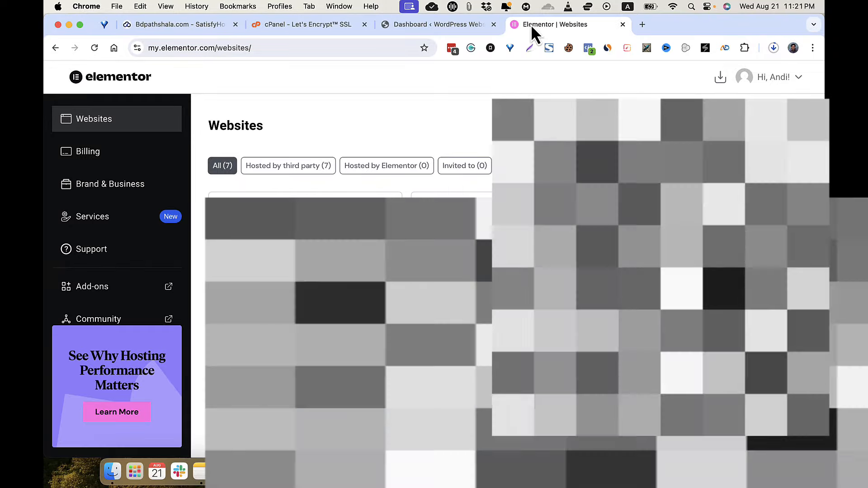
pyautogui.click(446, 25)
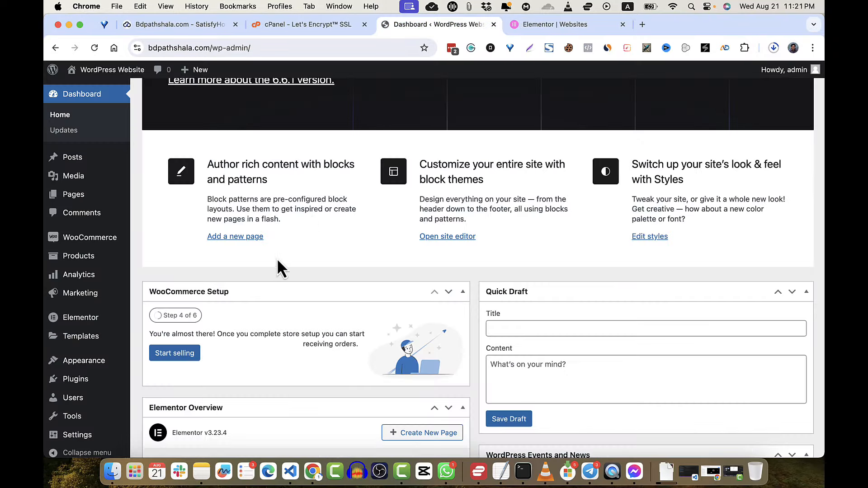
# - Upload elementor-pro-3.23.3.zip through Add New Plugin, install it and activate Elementor Pro
pyautogui.moveTo(93, 388)
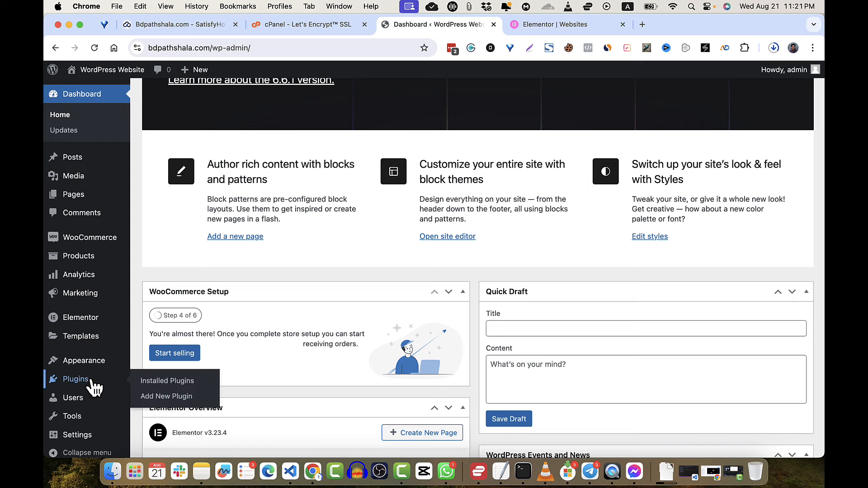
pyautogui.click(163, 398)
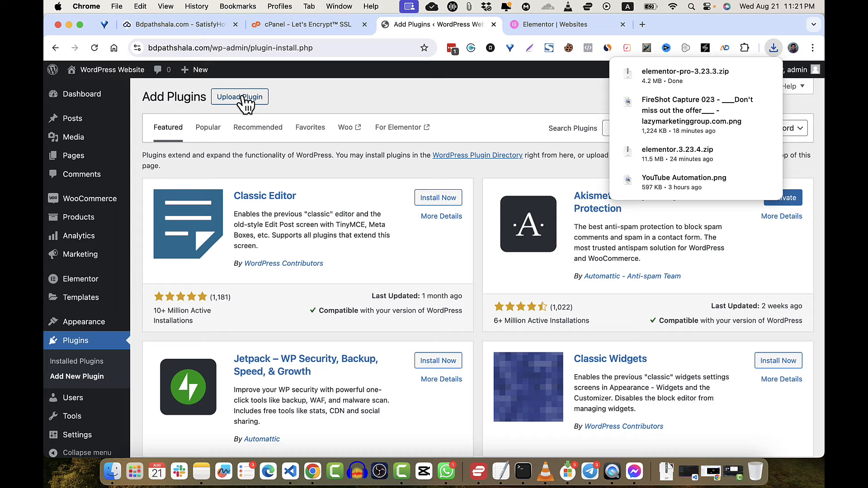
pyautogui.click(244, 98)
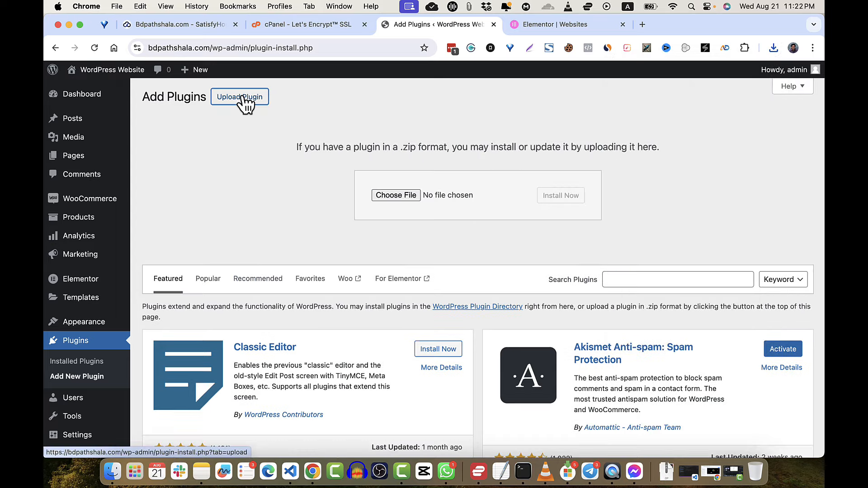
pyautogui.click(402, 197)
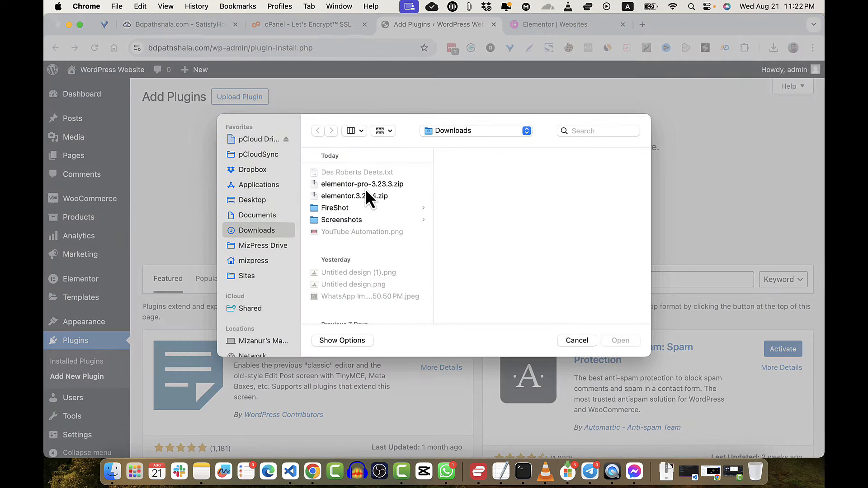
pyautogui.doubleClick(369, 185)
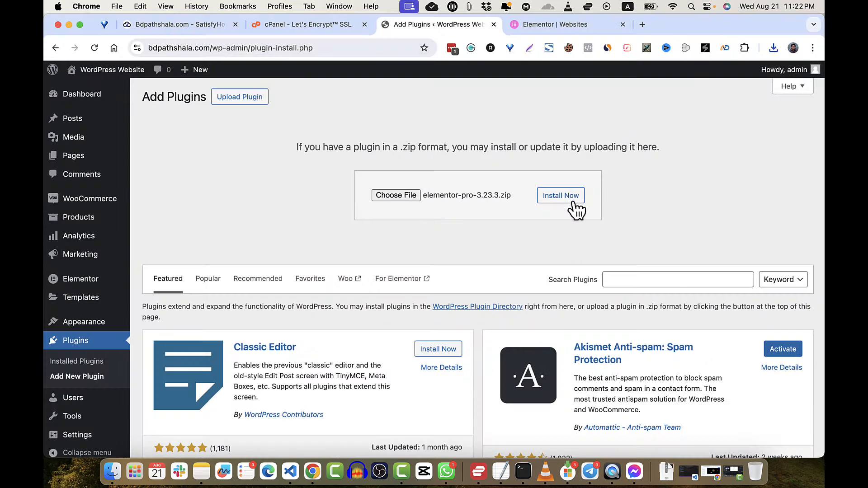
pyautogui.click(570, 205)
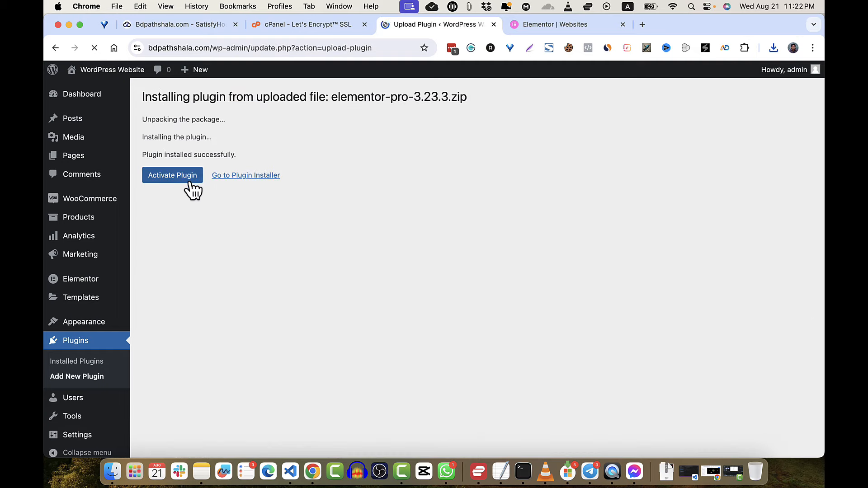
pyautogui.click(186, 177)
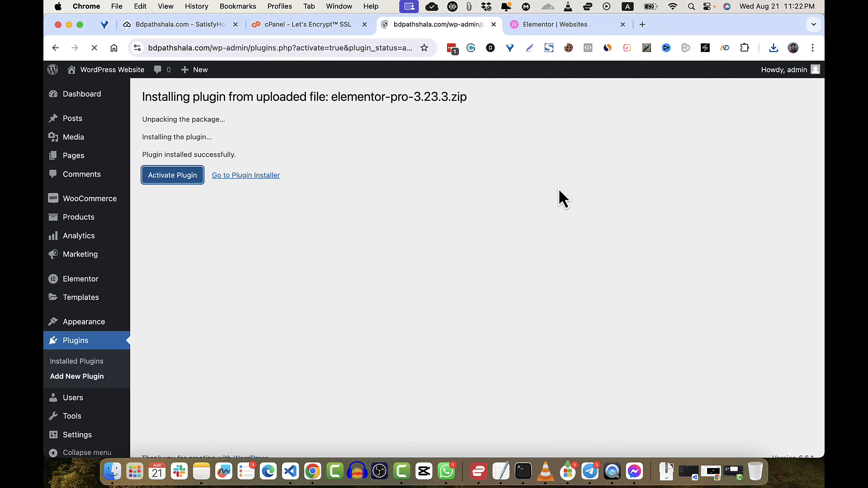
pyautogui.scroll(-2, 560, 191)
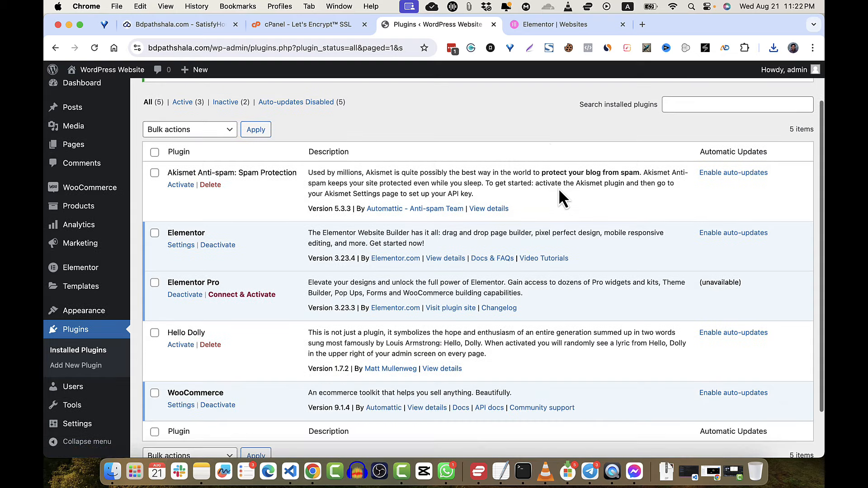
# - Use Connect & Activate under Elementor Pro, then activate the licence for this site
pyautogui.click(260, 295)
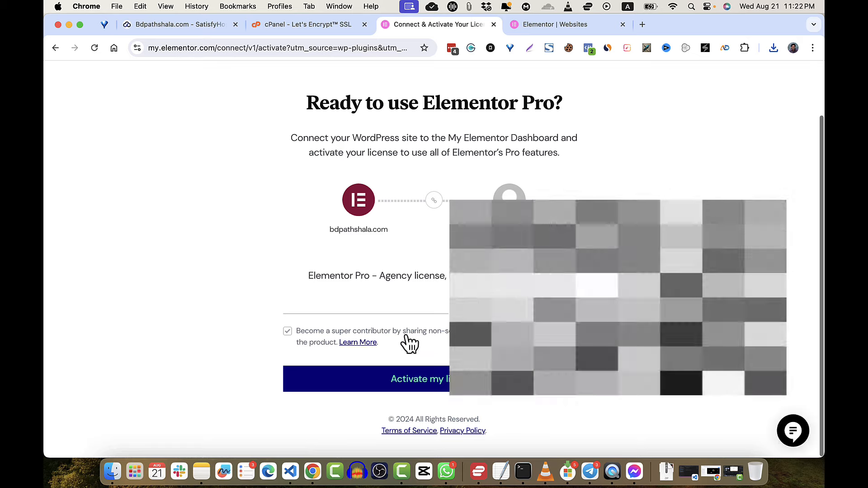
pyautogui.click(395, 379)
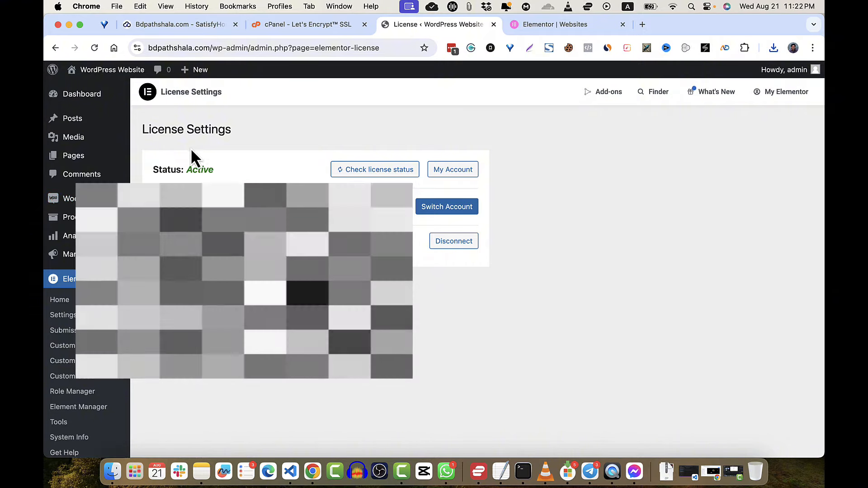
# - Create a new page titled 'Blue Cart Lens', publish it and view it live
pyautogui.moveTo(81, 162)
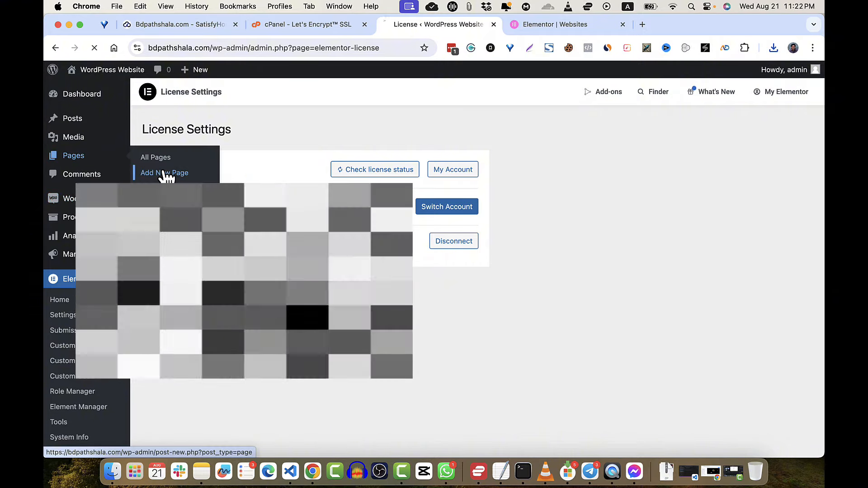
pyautogui.click(162, 177)
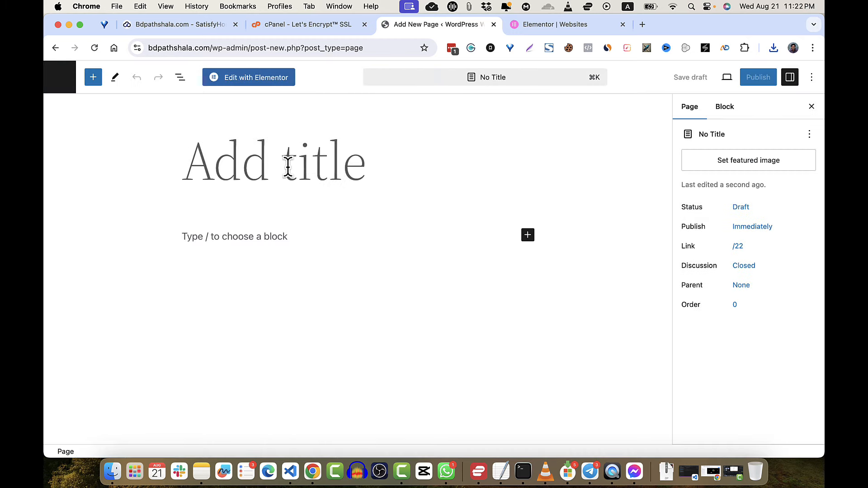
pyautogui.write('Blue Ca')
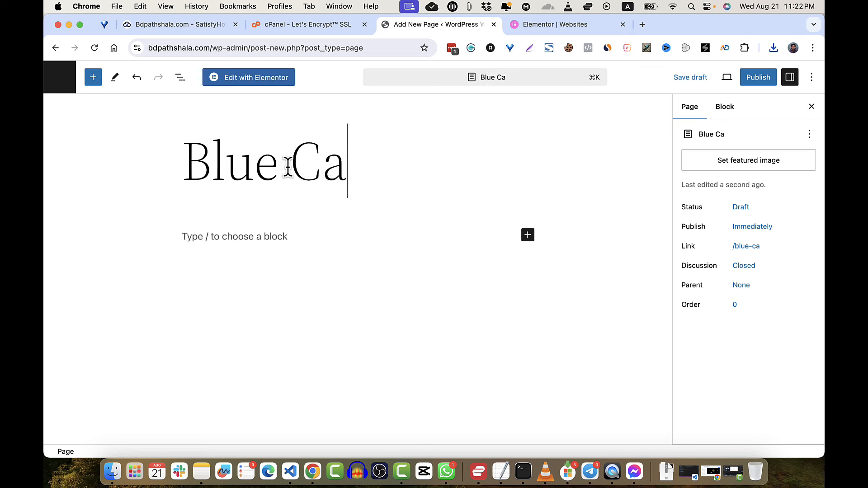
pyautogui.write('rt Lens')
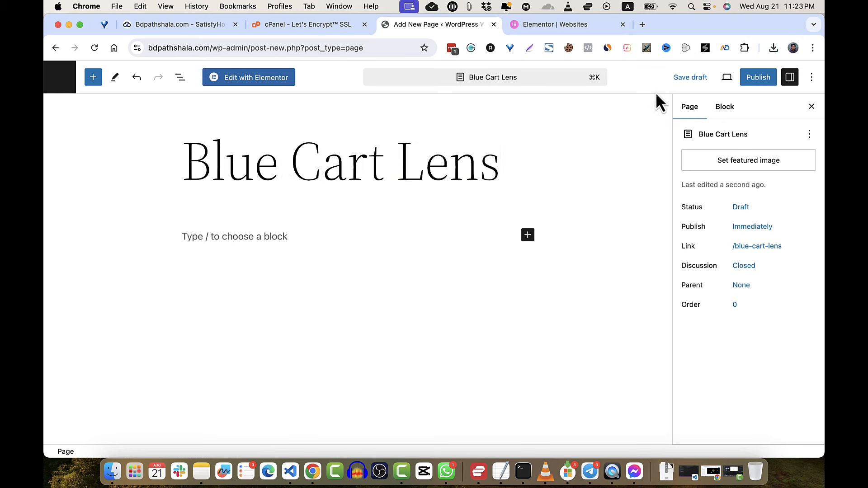
pyautogui.click(769, 86)
pyautogui.click(715, 84)
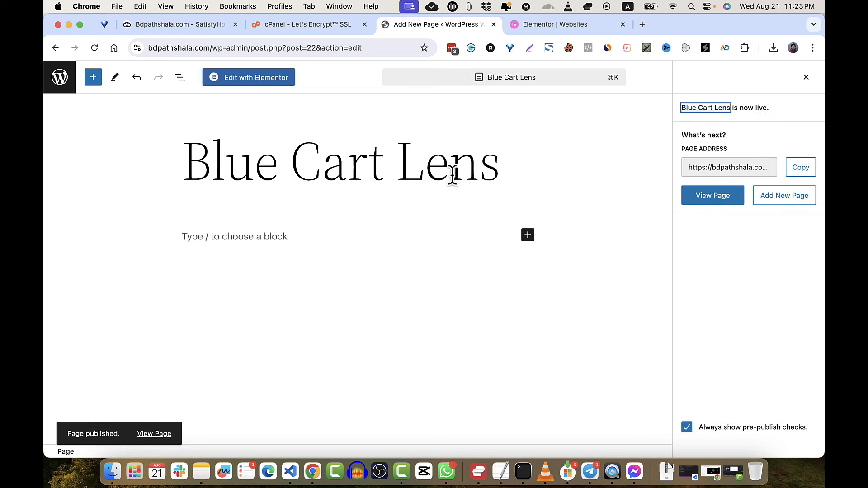
pyautogui.click(716, 199)
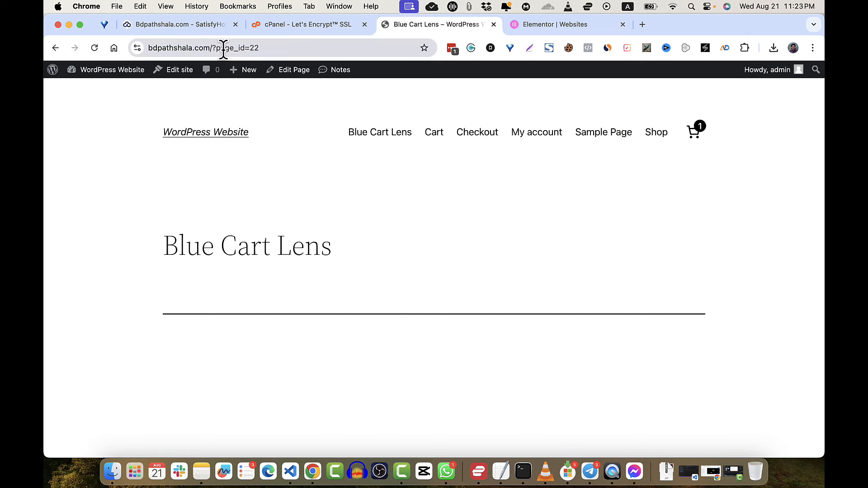
pyautogui.click(124, 75)
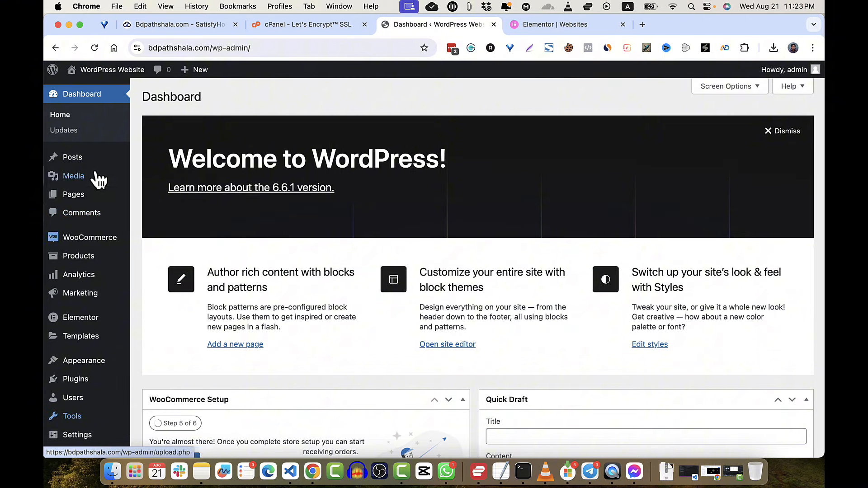
# - Set the permalink structure to Post name and save the changes
pyautogui.scroll(-3, 87, 390)
pyautogui.moveTo(82, 427)
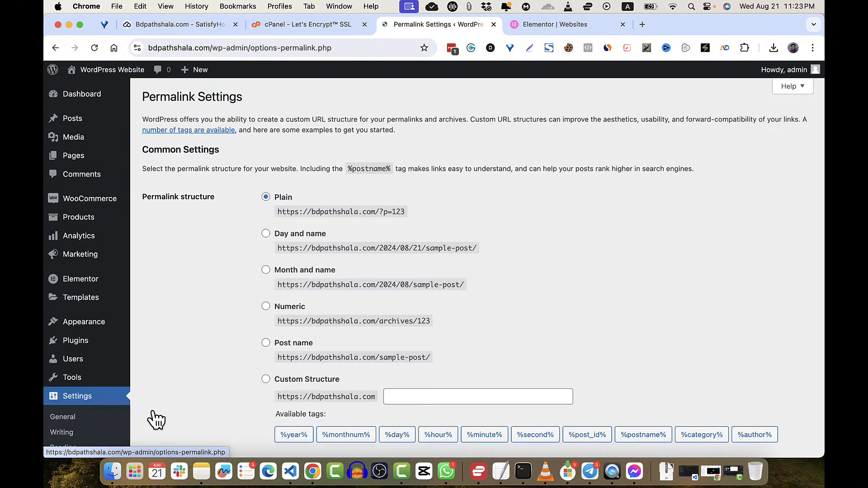
pyautogui.click(266, 344)
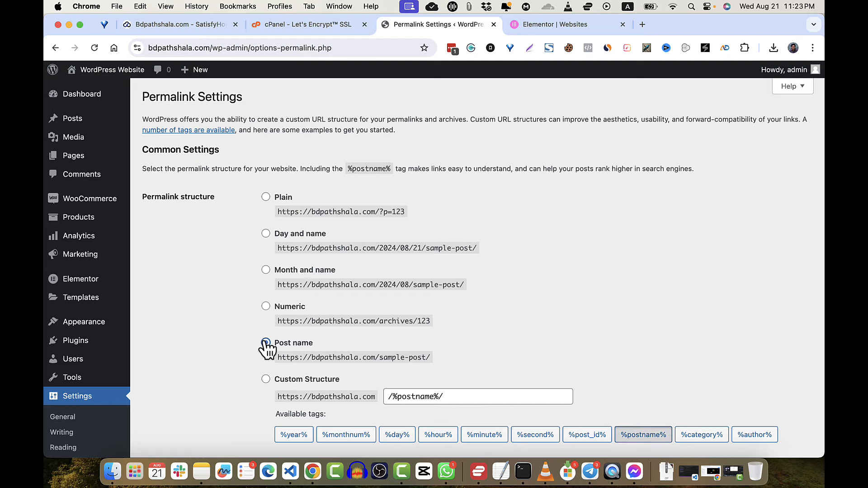
pyautogui.scroll(-10, 267, 353)
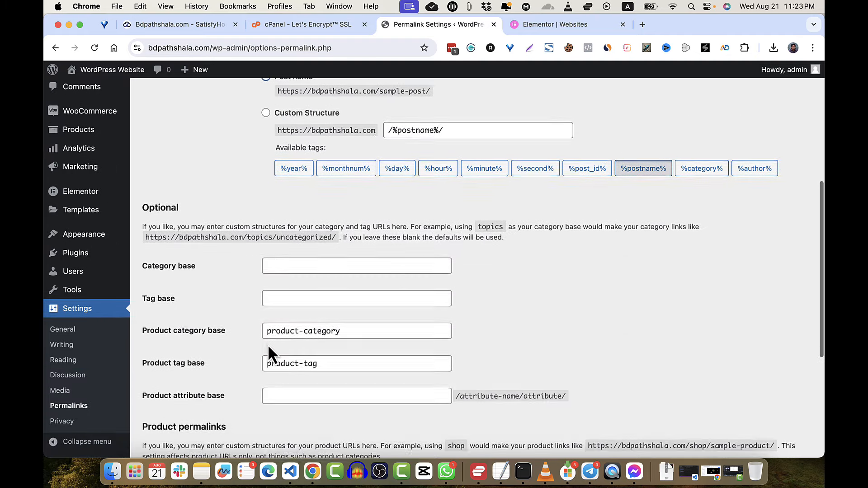
pyautogui.click(179, 406)
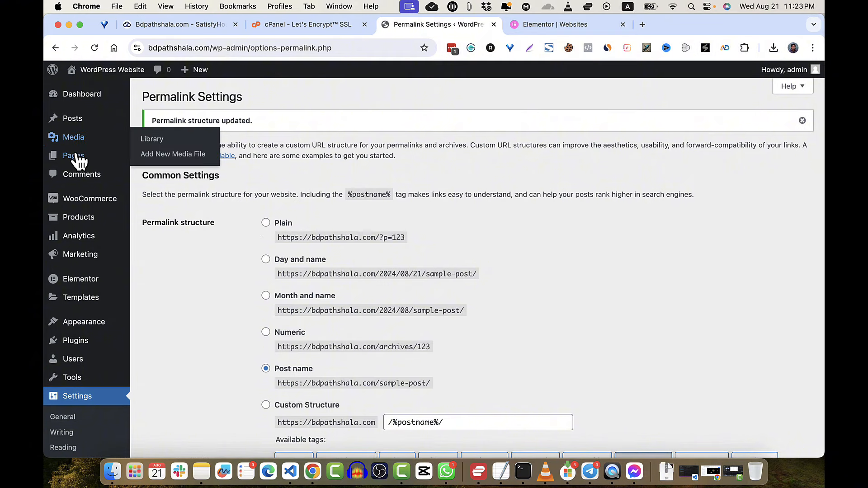
# - Open the Blue Cart Lens page for editing from Pages and close the Elementor Websites tab
pyautogui.moveTo(77, 158)
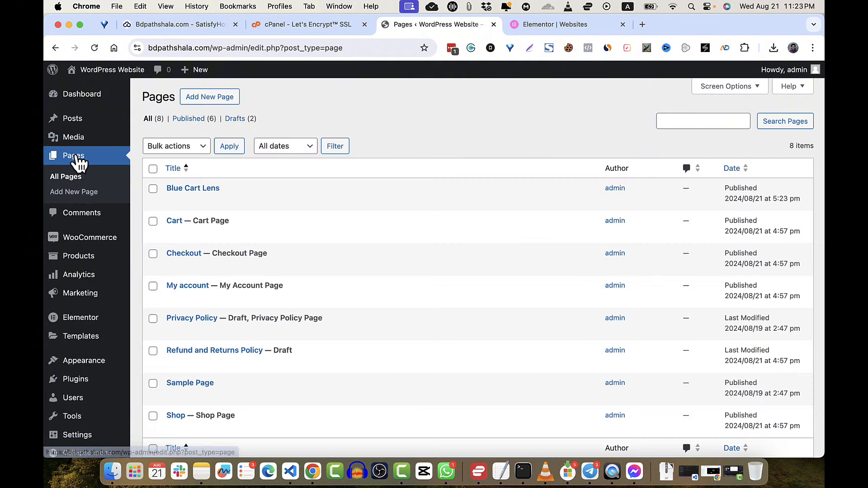
pyautogui.scroll(-2, 349, 202)
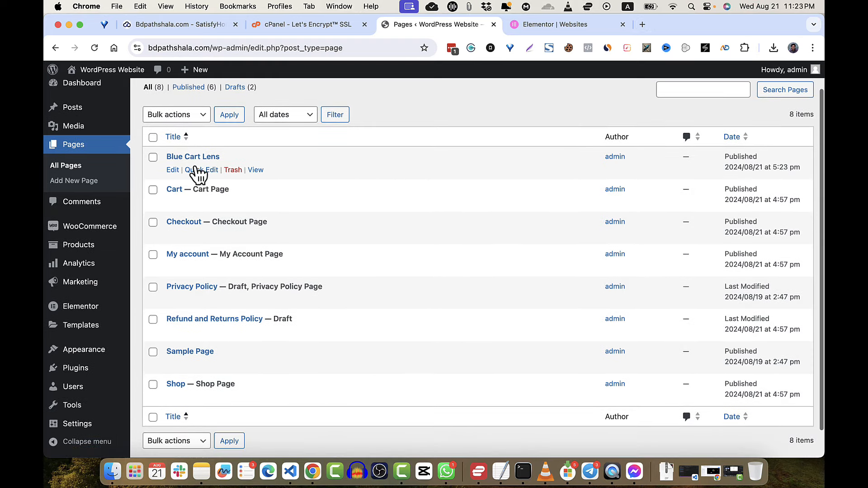
pyautogui.click(173, 171)
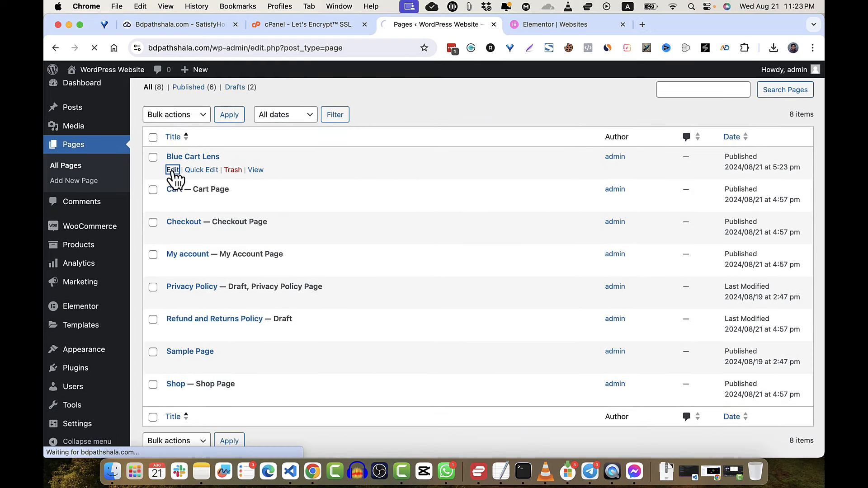
pyautogui.click(623, 25)
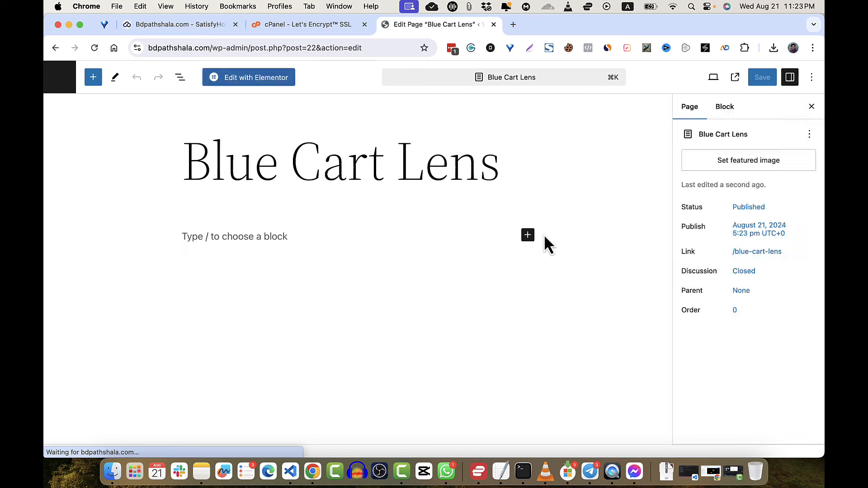
# - Find the reference screenshot in Downloads > FireShot, drag it onto the page, then undo the insertion
pyautogui.click(113, 476)
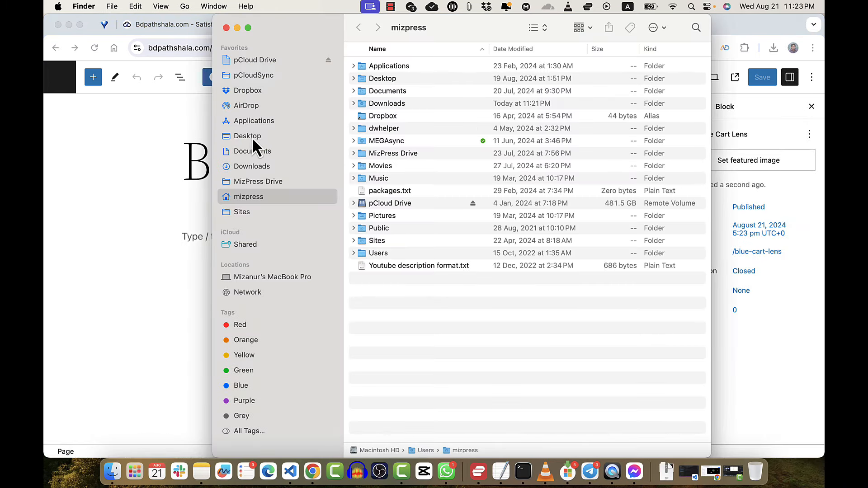
pyautogui.click(254, 168)
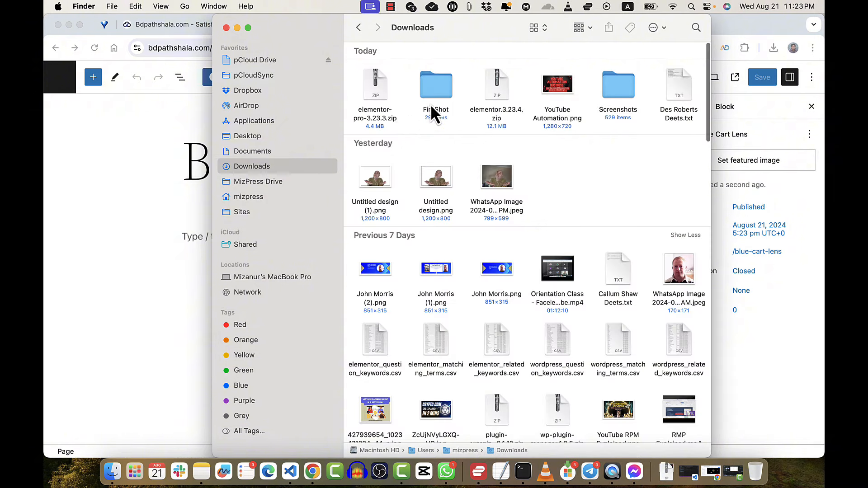
pyautogui.doubleClick(436, 85)
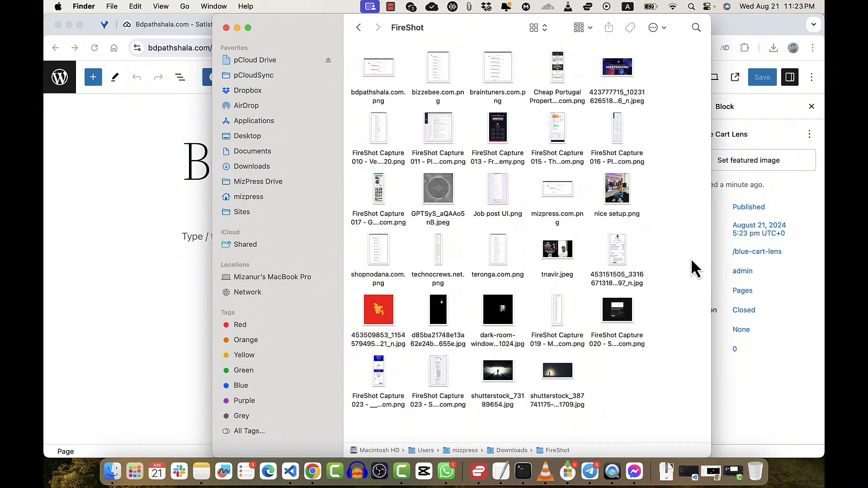
pyautogui.click(245, 168)
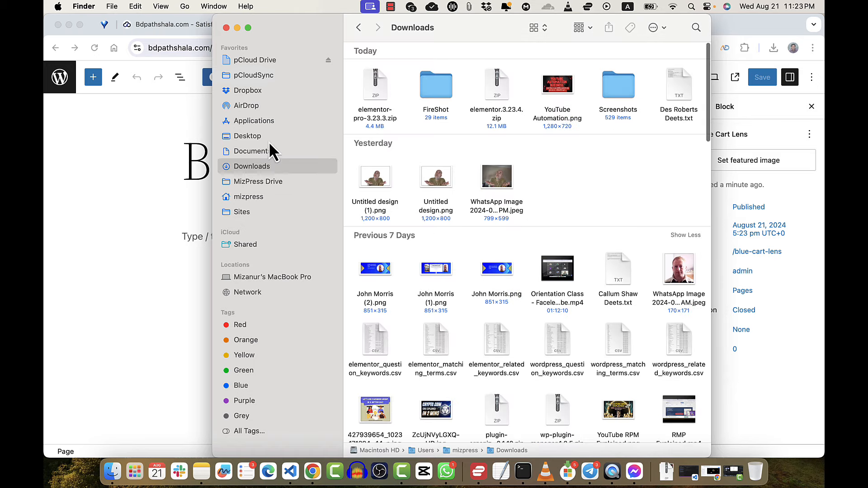
pyautogui.doubleClick(436, 85)
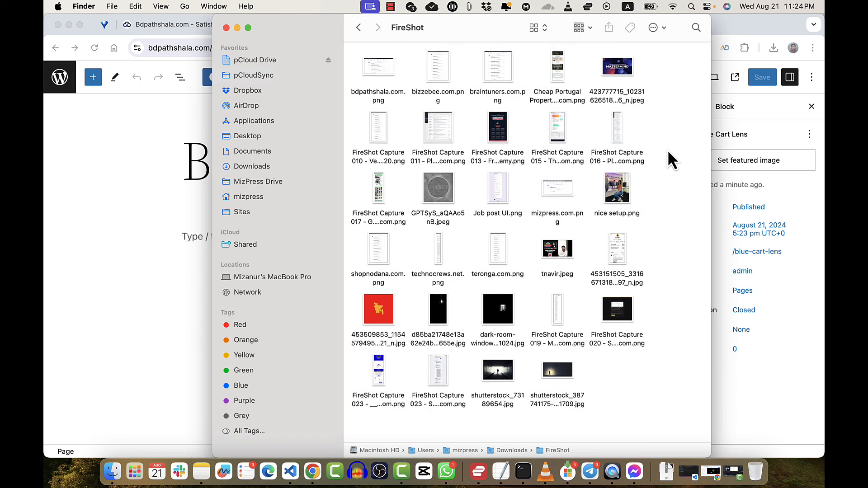
pyautogui.moveTo(376, 393); pyautogui.dragTo(262, 354)
pyautogui.press('super+z')
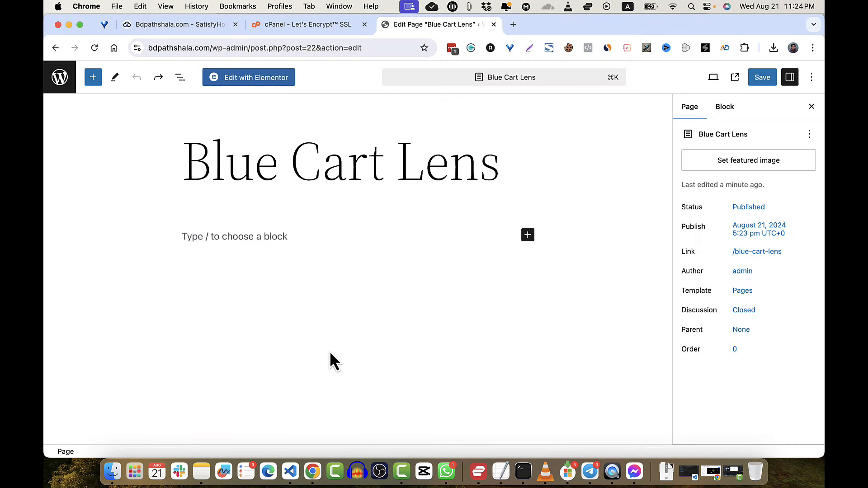
# - Open the FireShot Capture 023 screenshot in a Chrome tab, zoom it, then return to the editor
pyautogui.click(113, 472)
pyautogui.moveTo(369, 397); pyautogui.dragTo(192, 350)
pyautogui.click(427, 200)
pyautogui.scroll(10, 436, 144)
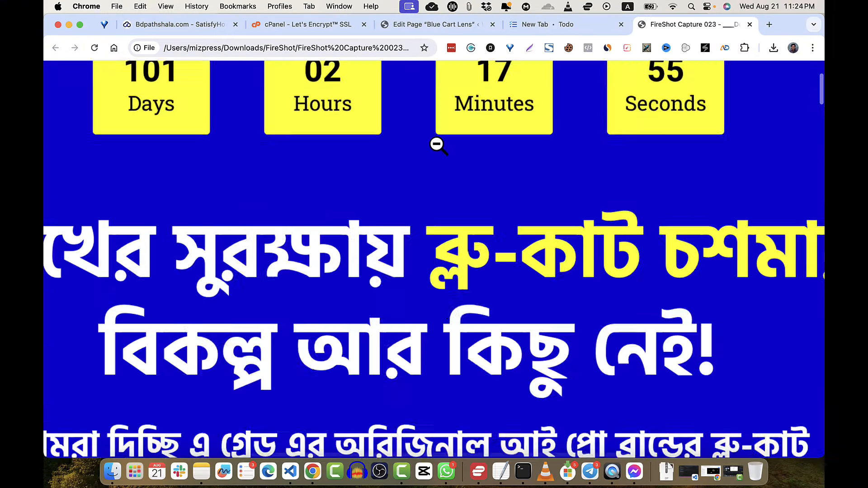
pyautogui.click(438, 145)
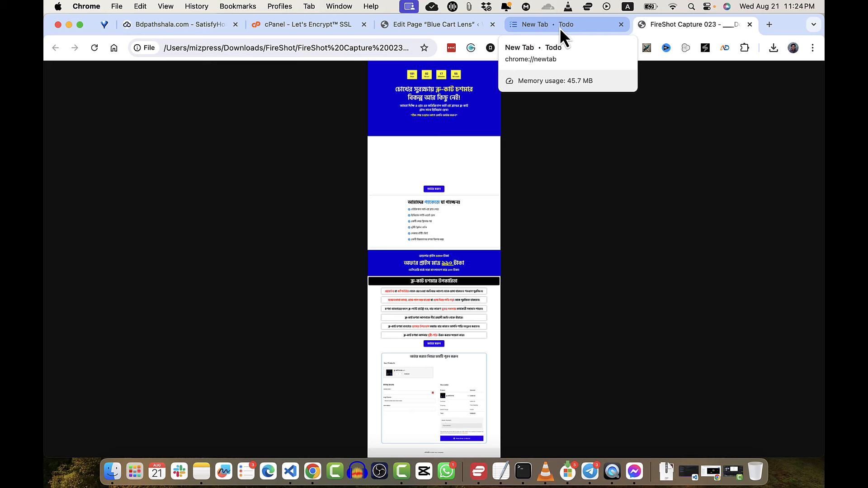
pyautogui.click(622, 25)
pyautogui.click(441, 27)
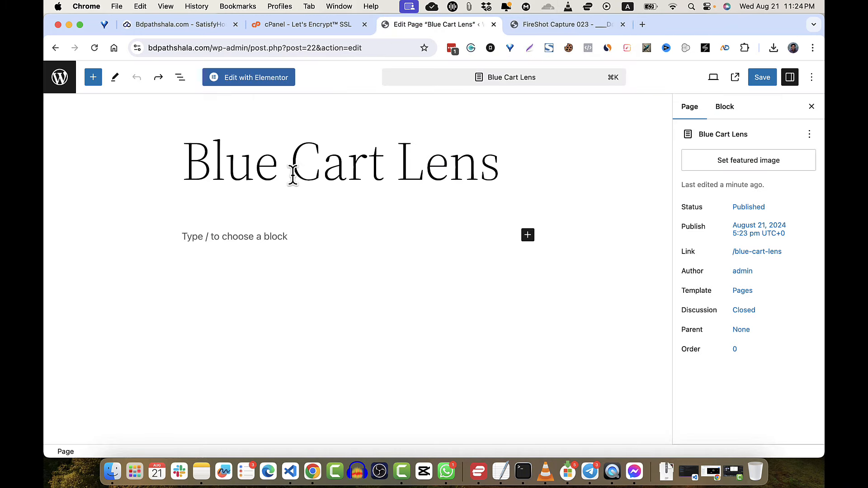
# - Choose Edit with Elementor for Blue Cart Lens and confirm leaving the block editor
pyautogui.click(252, 86)
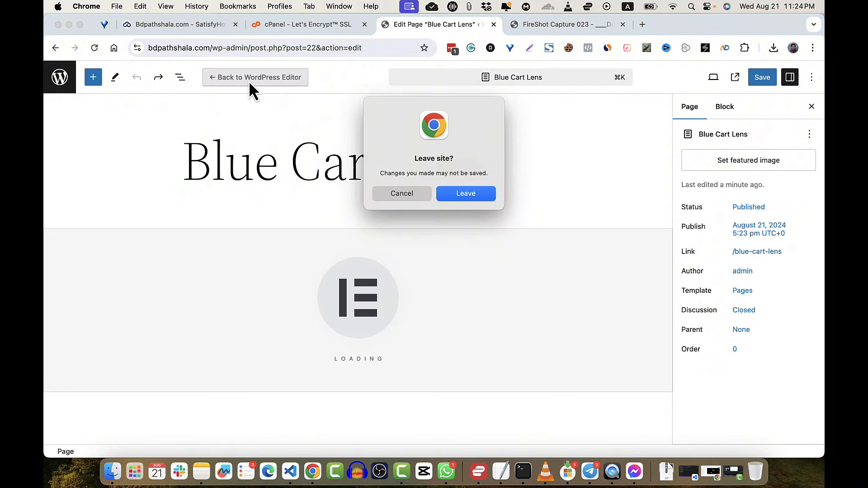
pyautogui.click(466, 194)
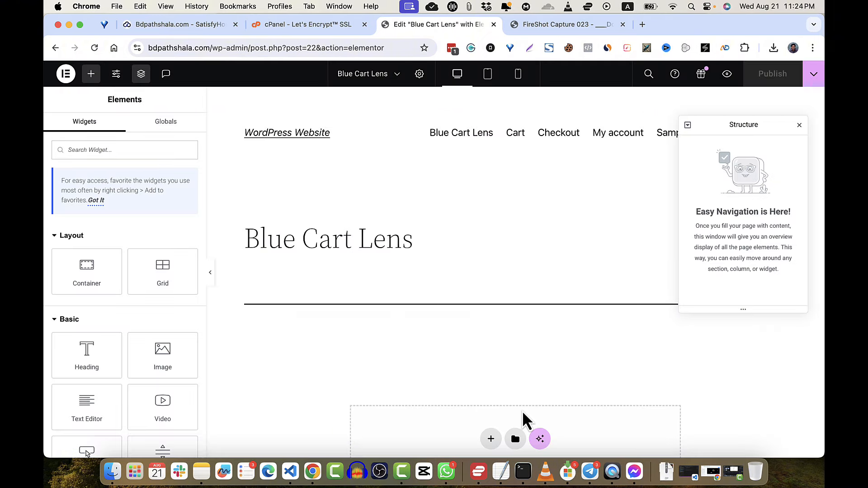
# - Close the Structure panel and set Page Settings' Page Layout to Elementor Canvas
pyautogui.click(799, 126)
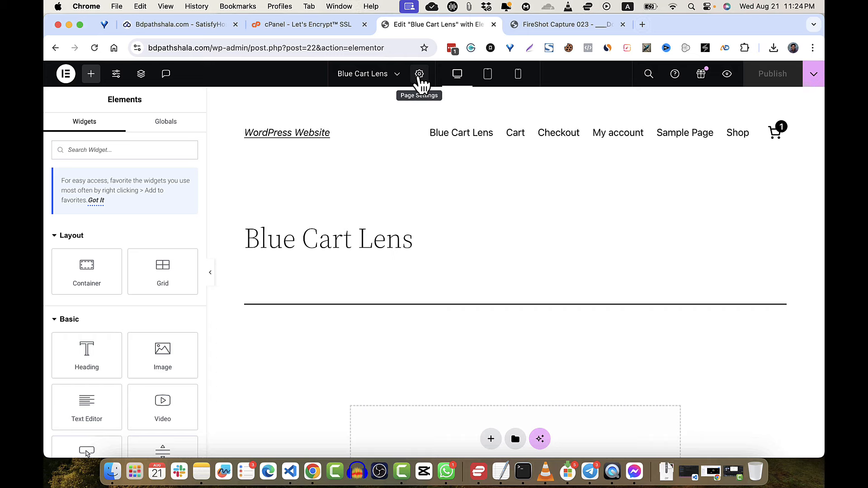
pyautogui.scroll(-20, 120, 341)
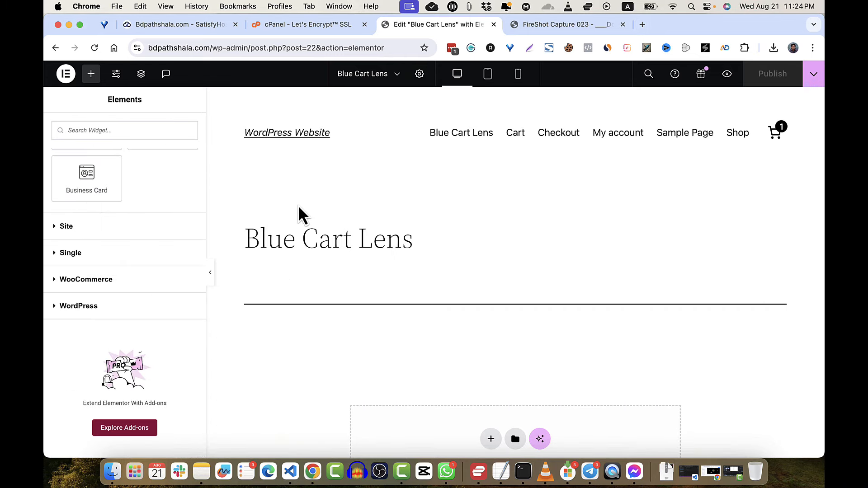
pyautogui.click(419, 75)
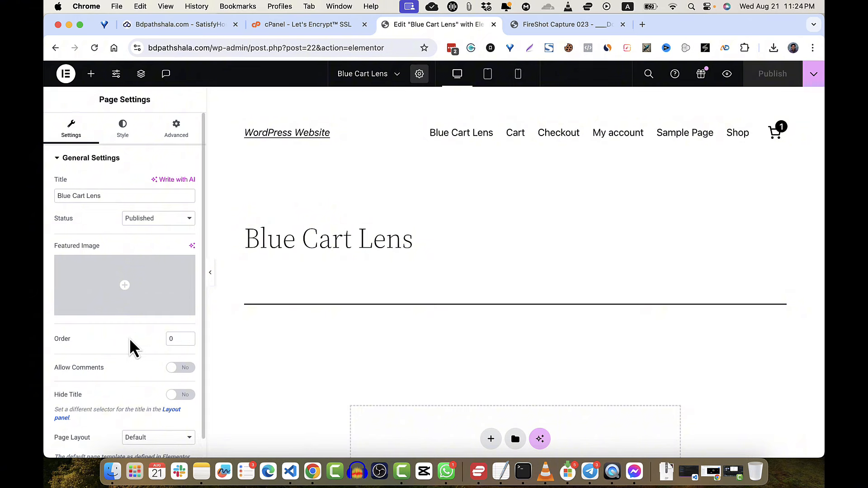
pyautogui.scroll(-1, 130, 338)
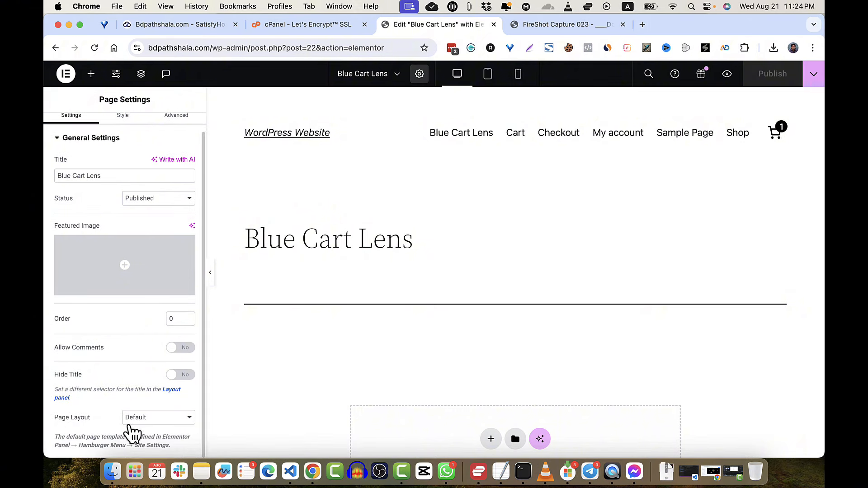
pyautogui.click(163, 421)
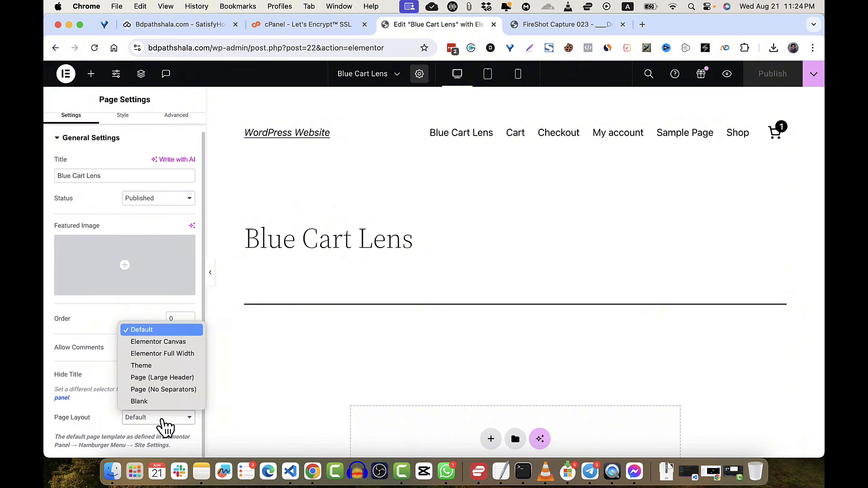
pyautogui.click(162, 346)
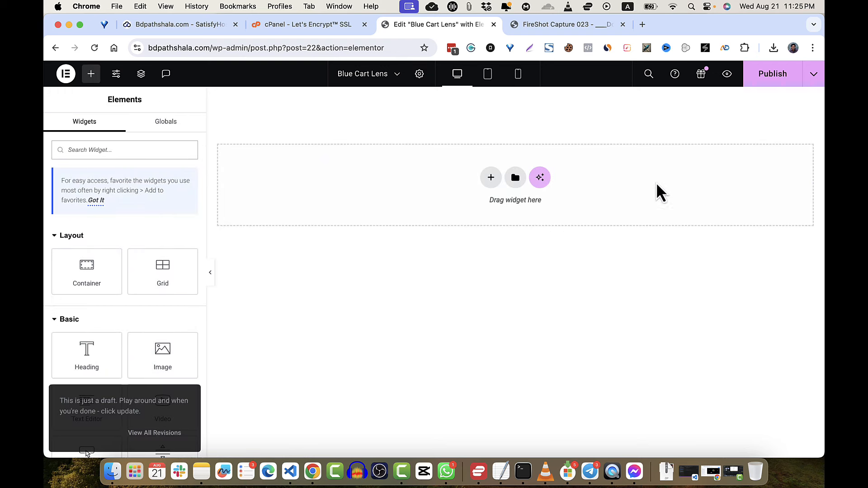
# - Publish the layout change, preview the still-empty Blue Cart Lens page, and return to the editor
pyautogui.click(774, 81)
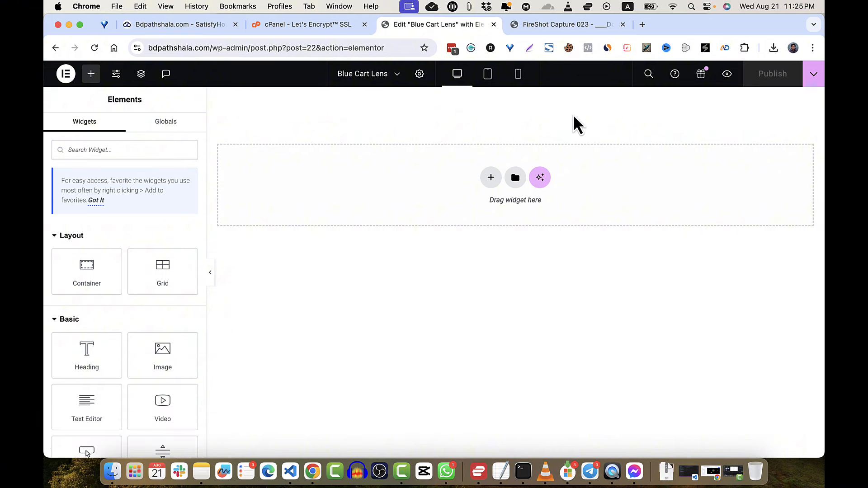
pyautogui.click(728, 76)
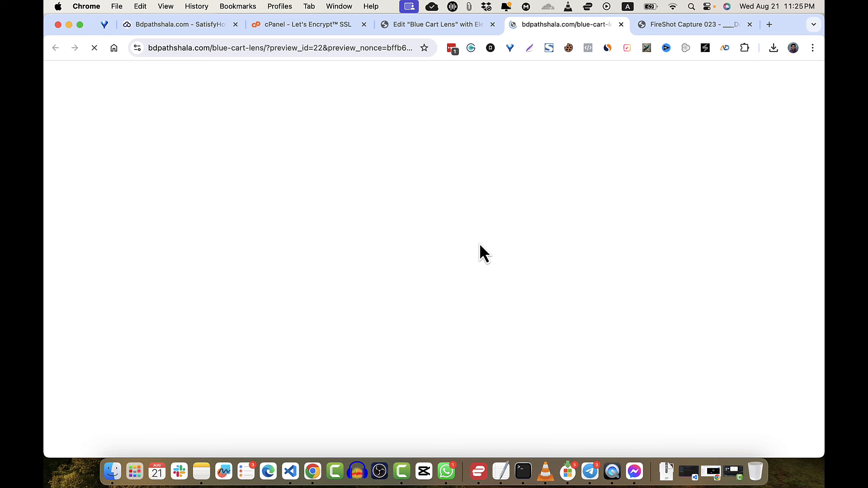
pyautogui.click(424, 25)
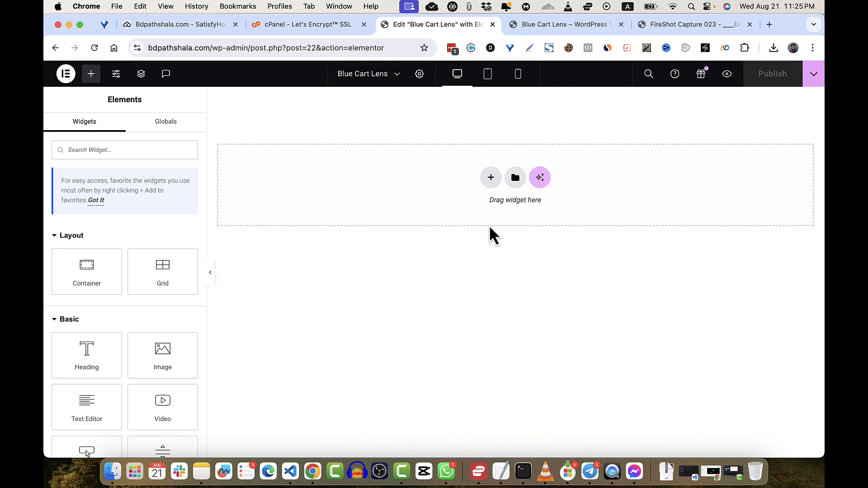
# - Add a single-column flexbox container at the top of the page
pyautogui.click(491, 178)
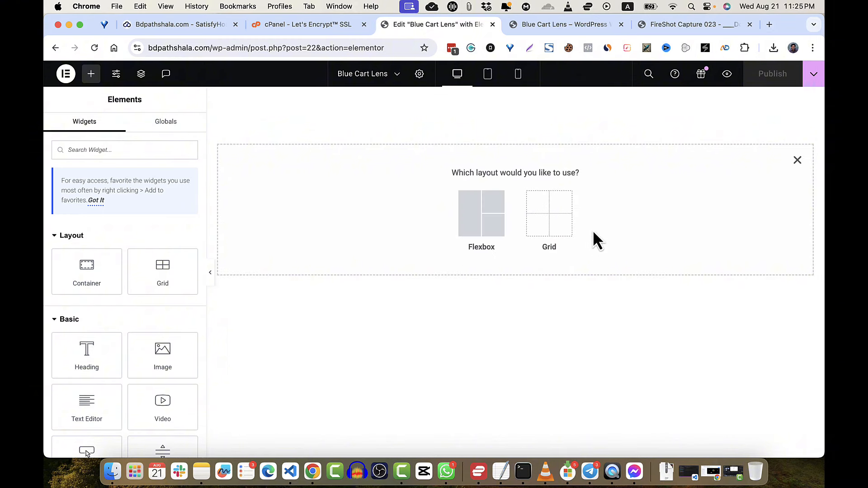
pyautogui.click(492, 234)
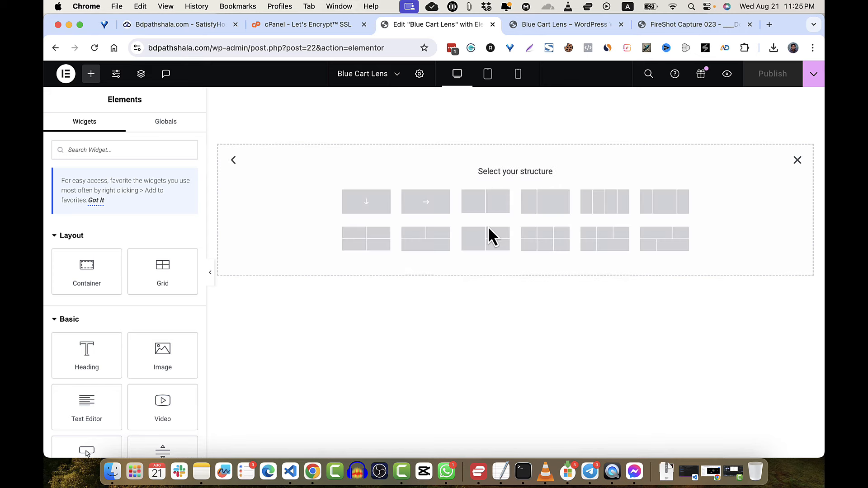
pyautogui.click(366, 209)
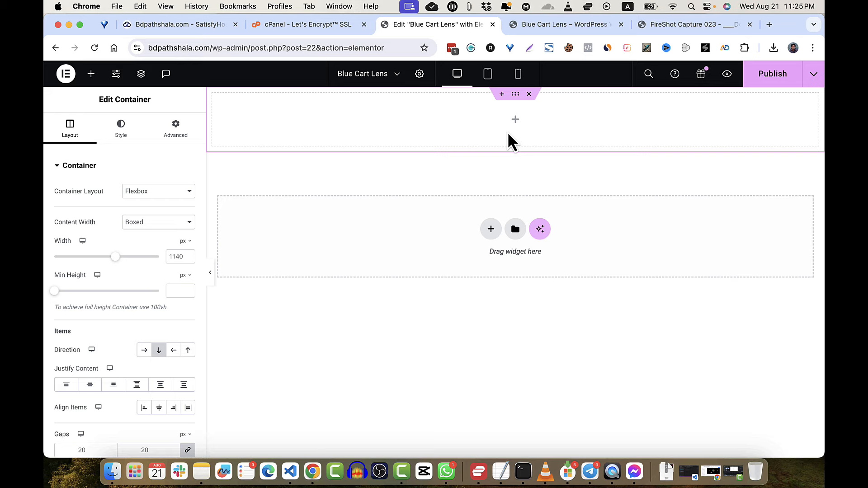
# - Compare the reference screenshot and live preview, then return to the Elementor editor
pyautogui.click(666, 26)
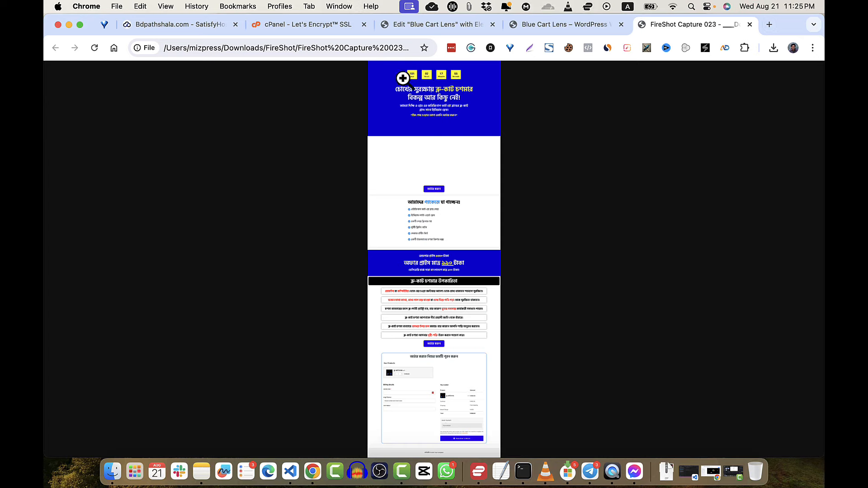
pyautogui.click(543, 30)
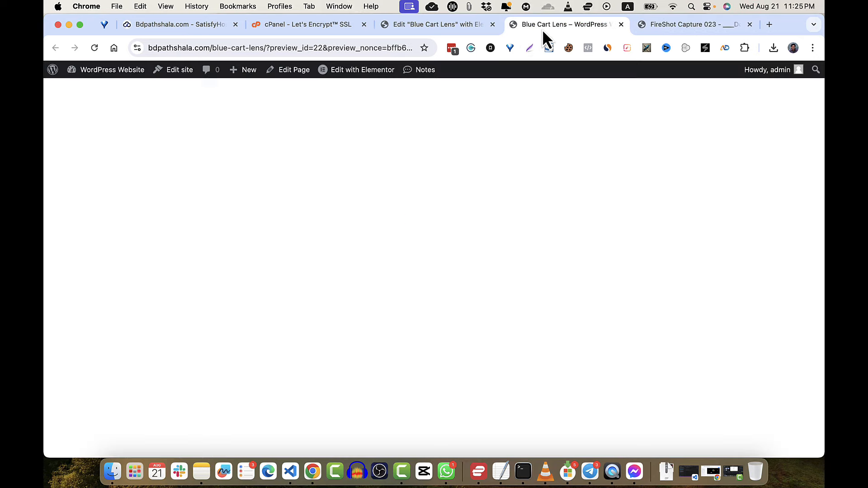
pyautogui.click(437, 26)
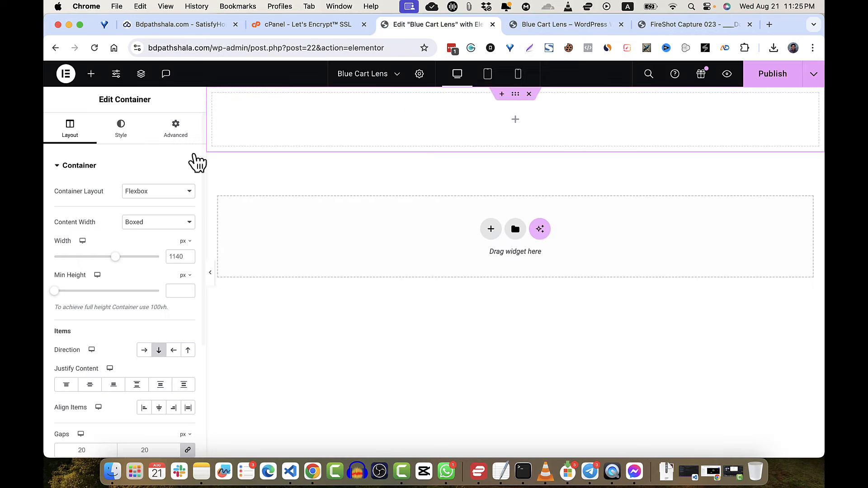
# - Search the widgets for 'coun' and drop a Countdown widget into the top container
pyautogui.click(518, 125)
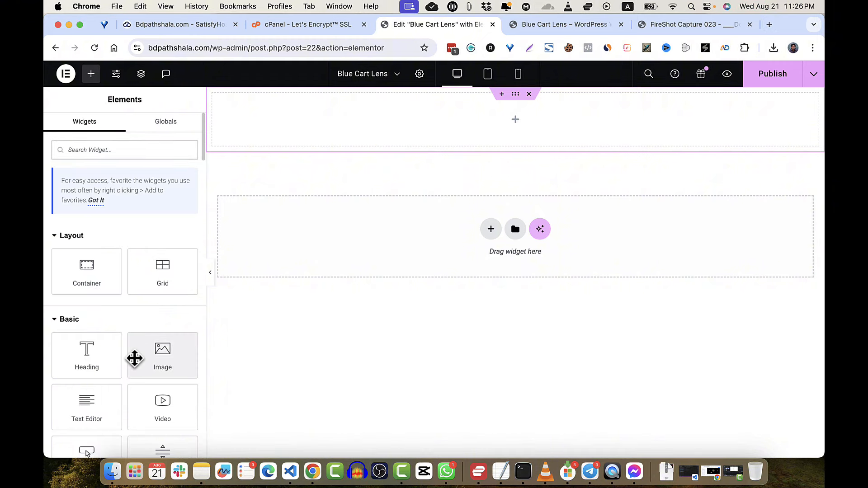
pyautogui.write('time')
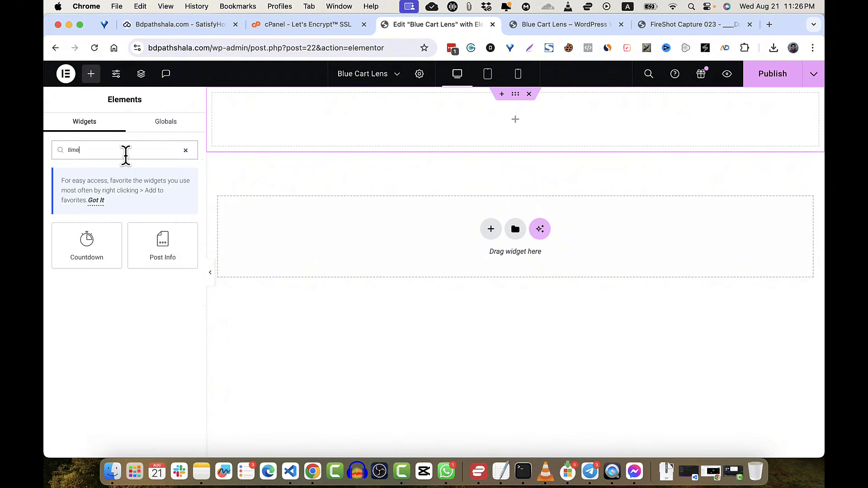
pyautogui.press('BackSpace')
pyautogui.press('BackSpace')
pyautogui.press('BackSpace')
pyautogui.press('BackSpace')
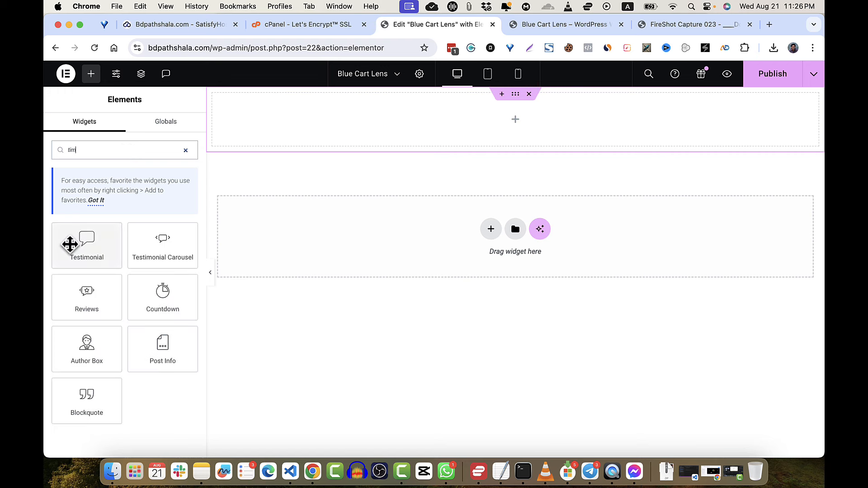
pyautogui.write('coun')
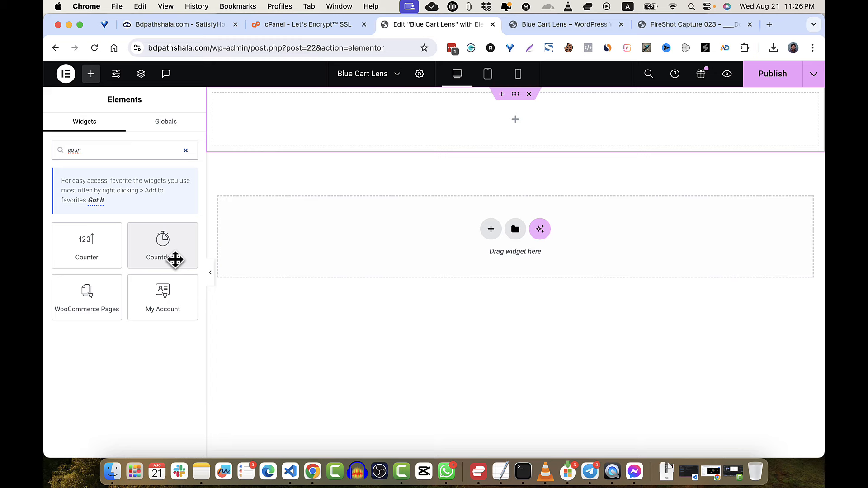
pyautogui.moveTo(175, 258); pyautogui.dragTo(477, 141)
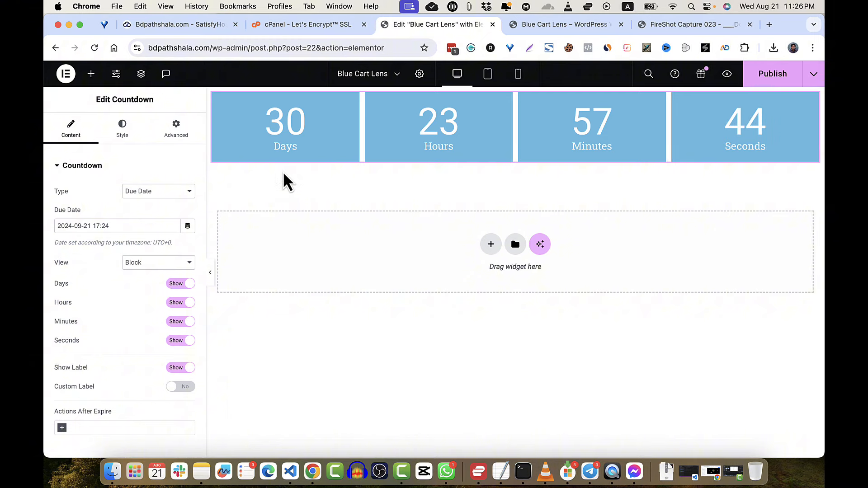
# - Try the due date's dynamic options and the Evergreen Timer, then set the countdown type to Due Date
pyautogui.click(189, 228)
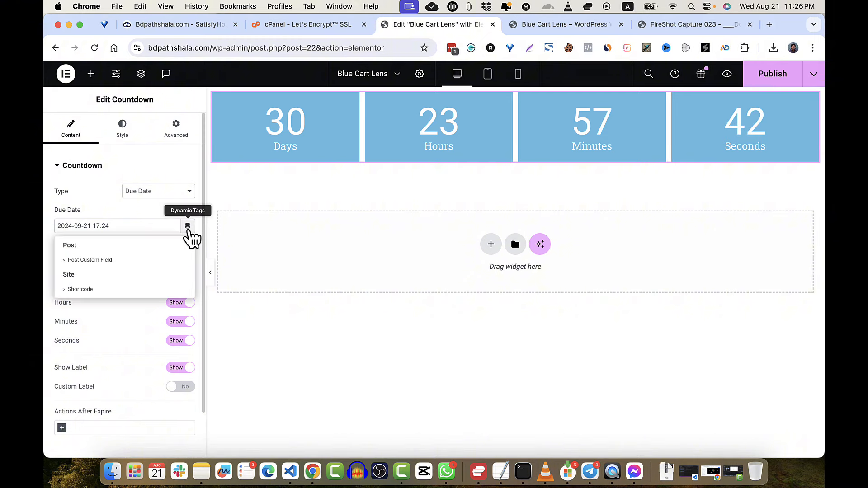
pyautogui.click(112, 229)
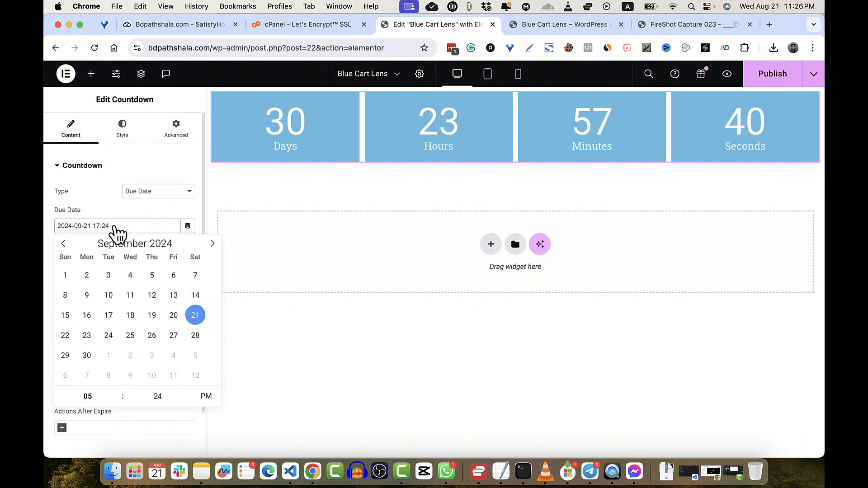
pyautogui.click(188, 226)
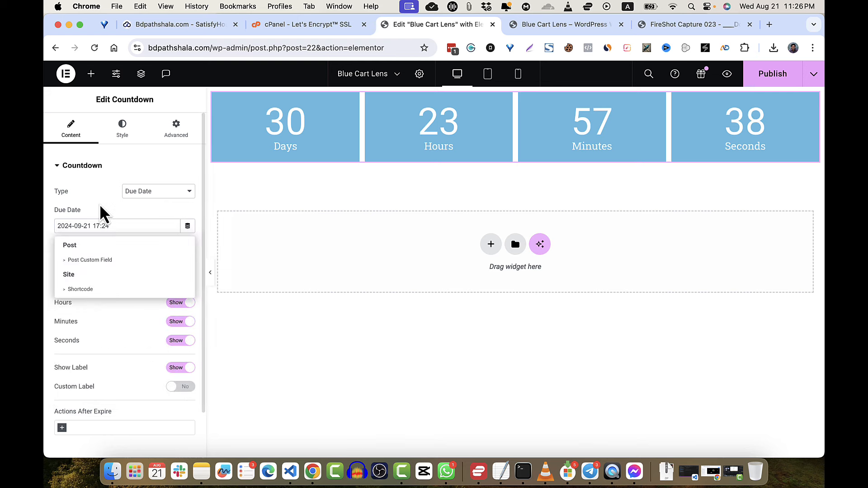
pyautogui.click(100, 205)
pyautogui.click(188, 226)
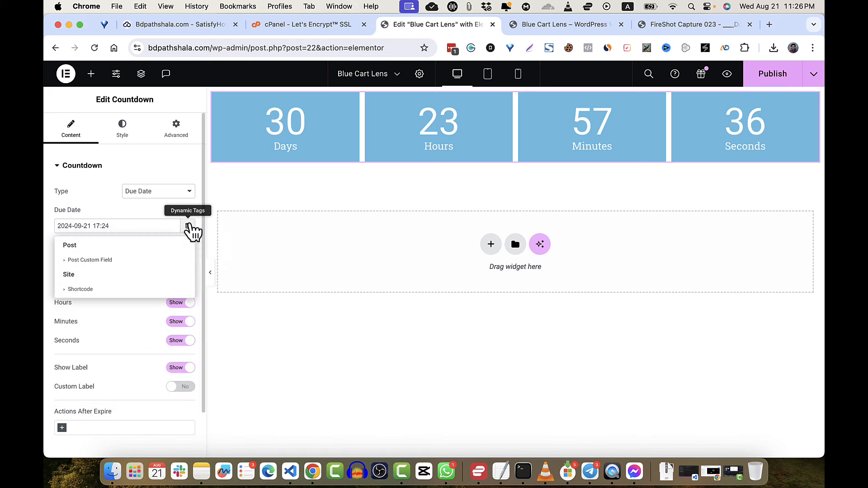
pyautogui.click(134, 205)
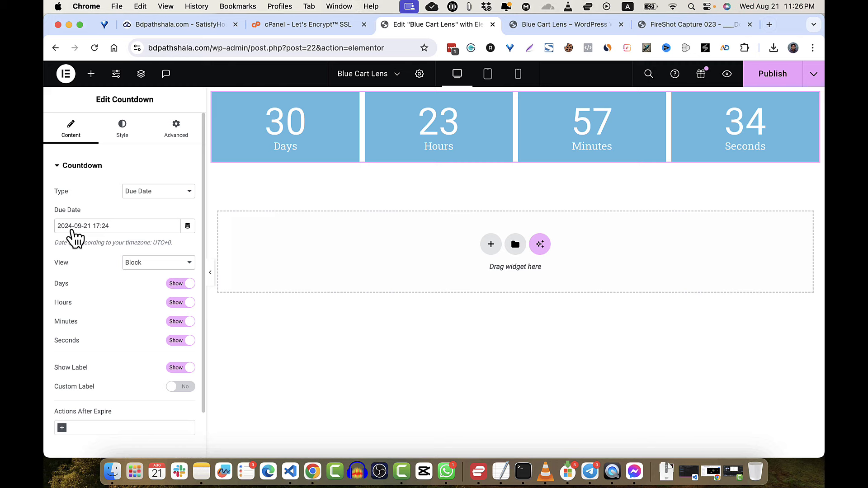
pyautogui.click(145, 191)
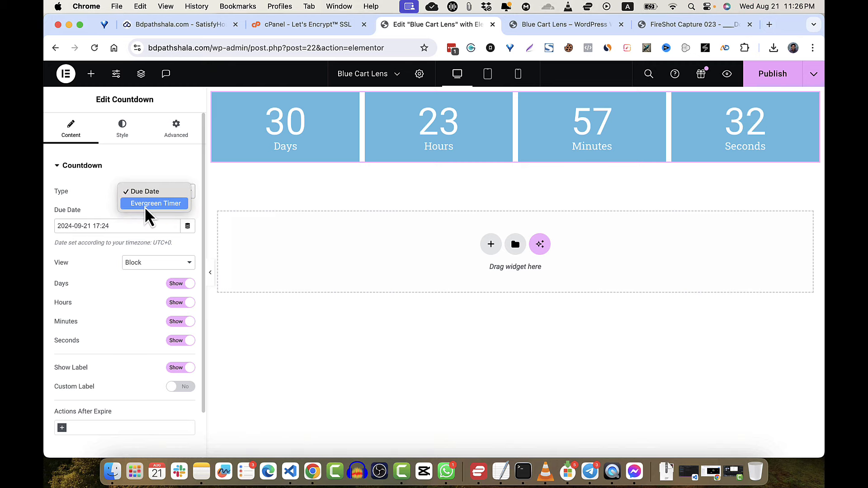
pyautogui.click(144, 206)
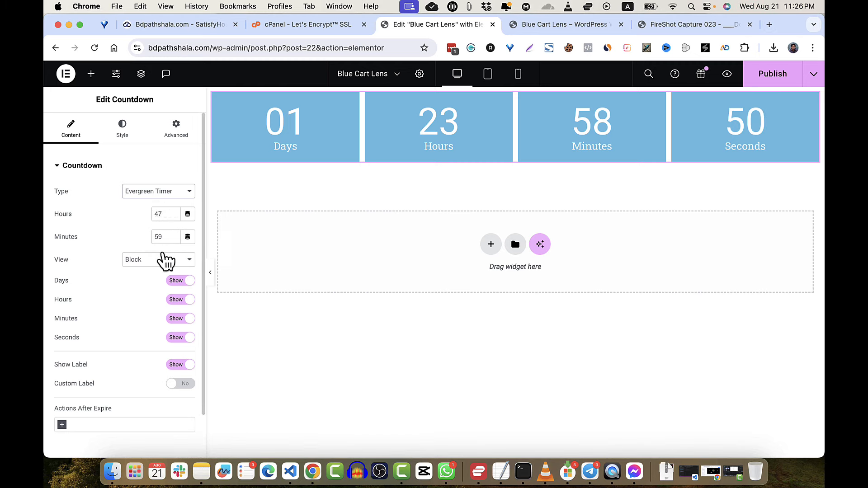
pyautogui.click(162, 194)
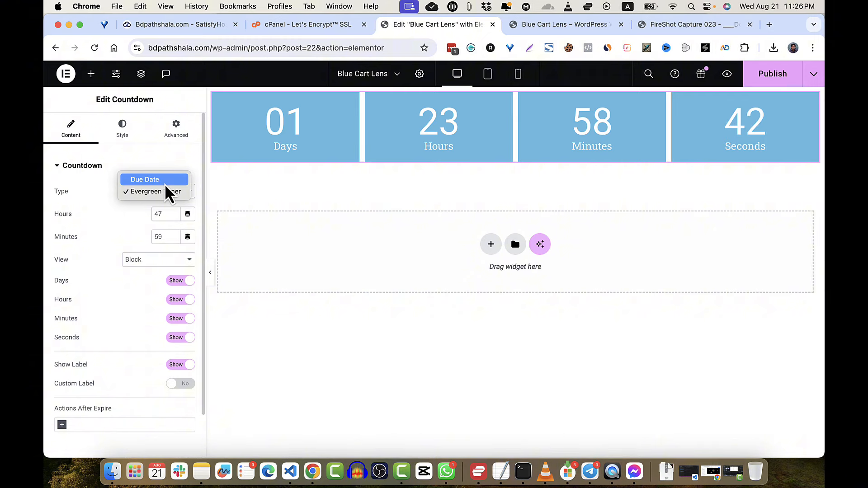
pyautogui.click(164, 184)
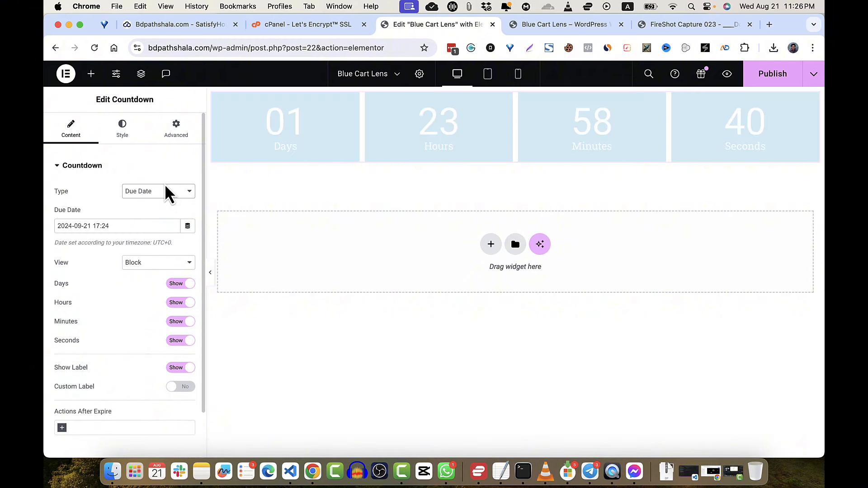
# - Set the countdown due date to September 5 and view the reference screenshot
pyautogui.click(87, 227)
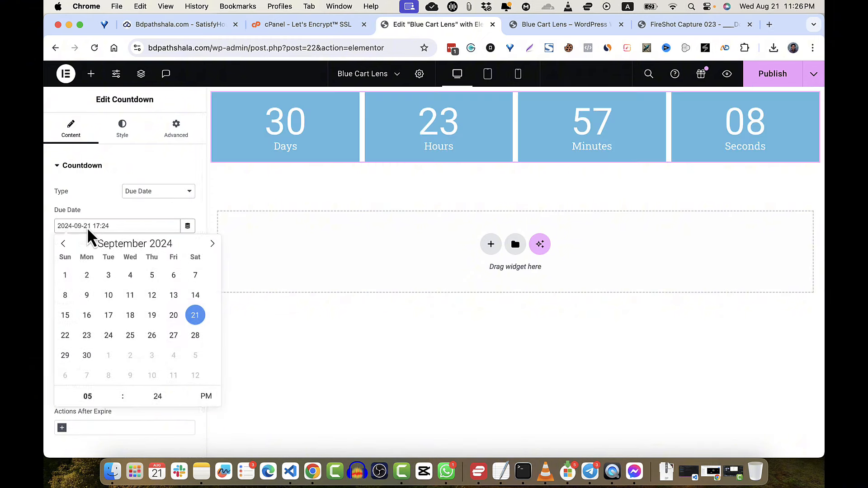
pyautogui.click(152, 279)
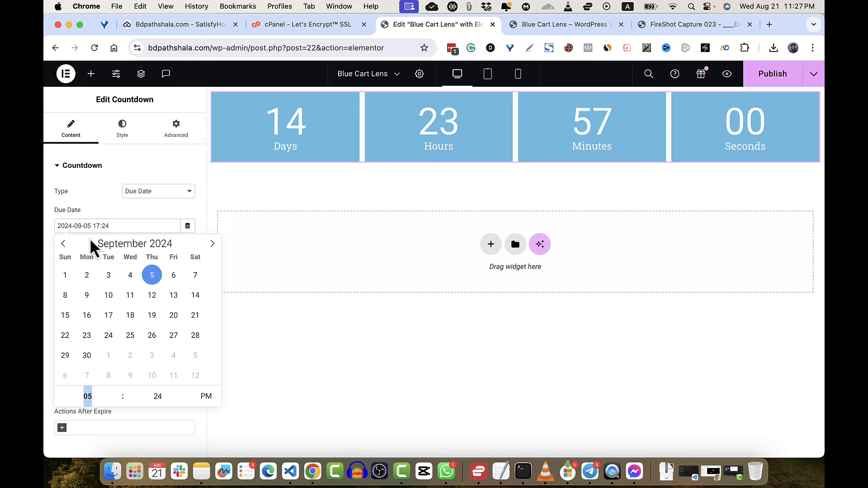
pyautogui.click(324, 333)
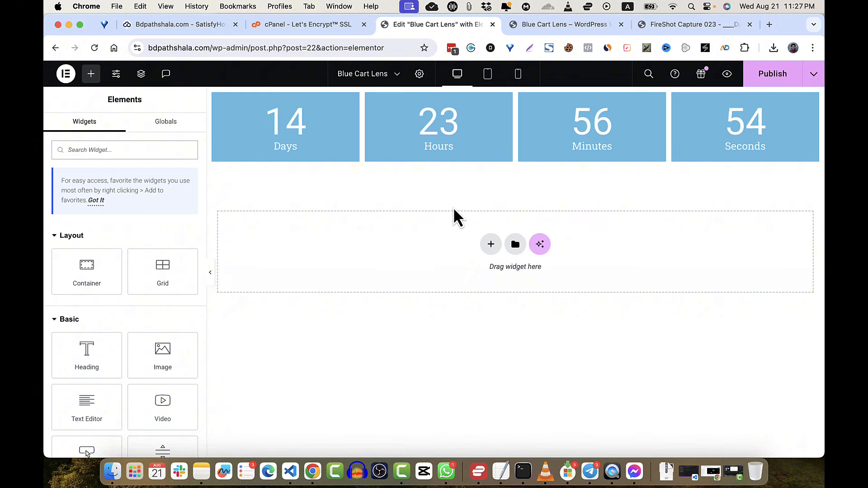
pyautogui.click(679, 27)
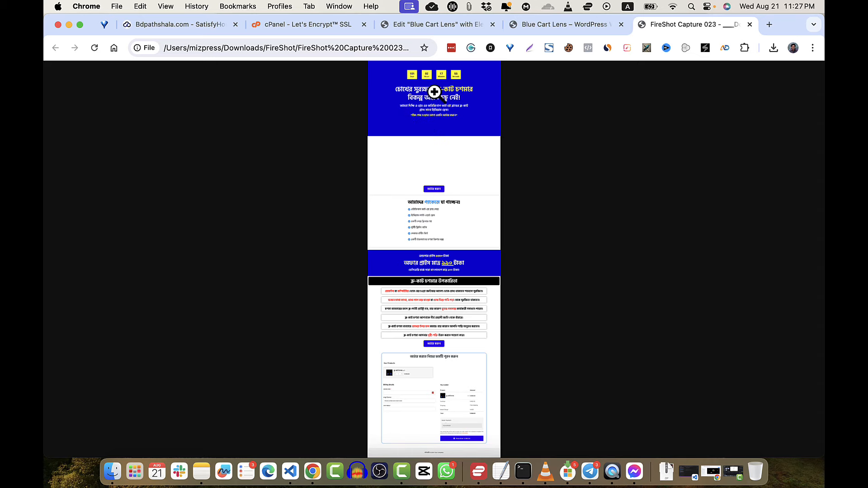
# - Go from the reference screenshot through the preview tab back to the Elementor editor
pyautogui.click(577, 26)
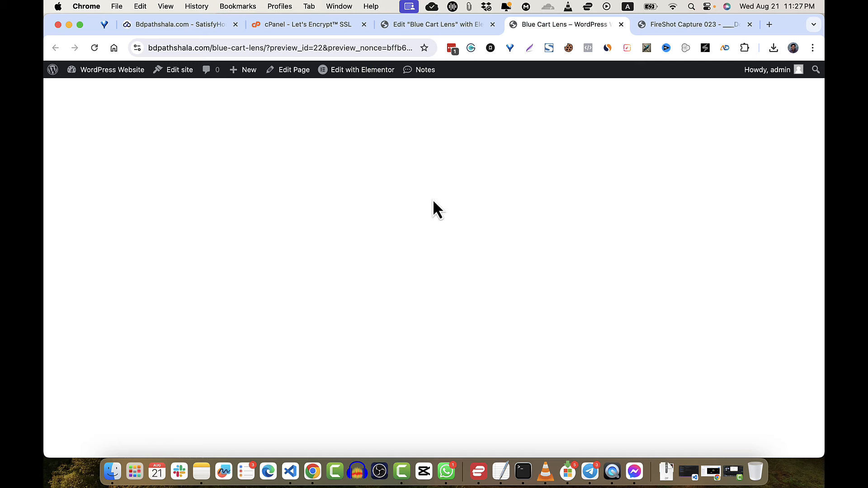
pyautogui.click(452, 26)
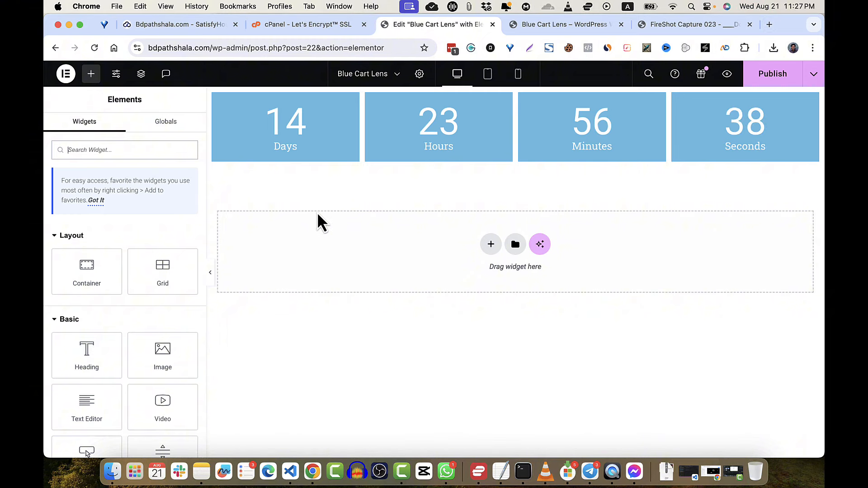
# - Drop a Heading widget below the countdown and check it against the reference screenshot
pyautogui.moveTo(93, 351); pyautogui.dragTo(480, 164)
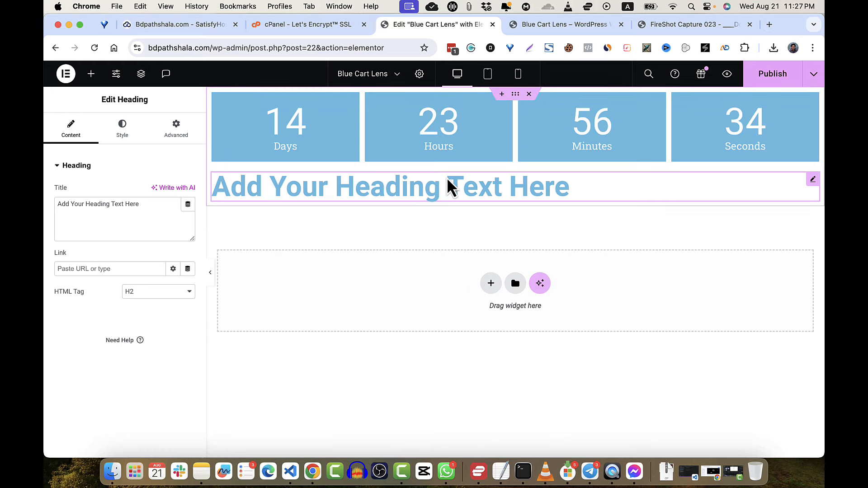
pyautogui.click(678, 24)
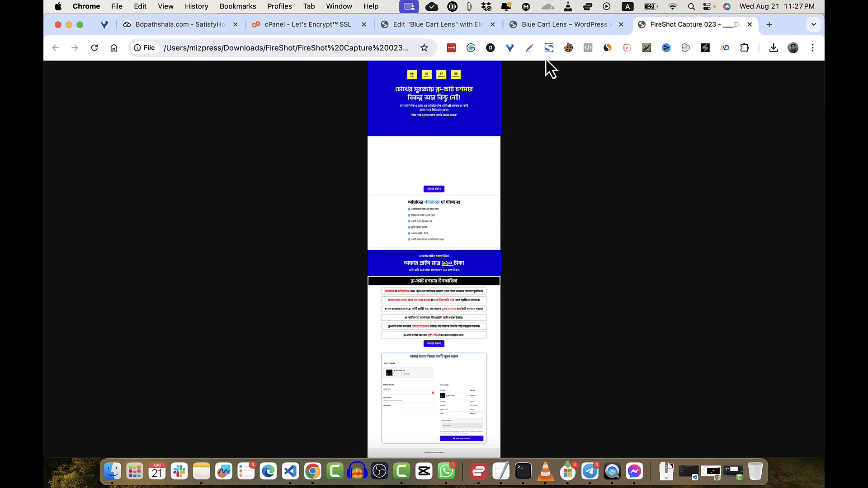
pyautogui.click(569, 26)
pyautogui.click(447, 26)
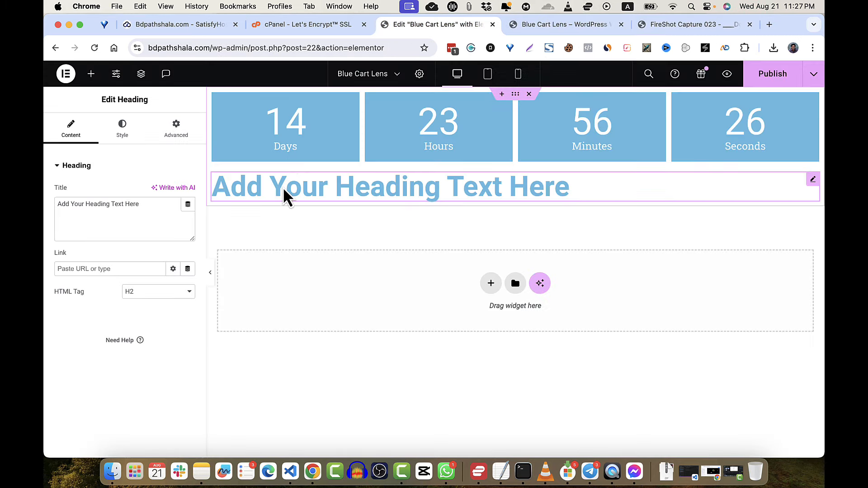
# - Replace the heading title with 'চোখের সুরক্ষায় ব্লু কার্ট চশমার বিকল্প কিছু নাই'
pyautogui.tripleClick(132, 202)
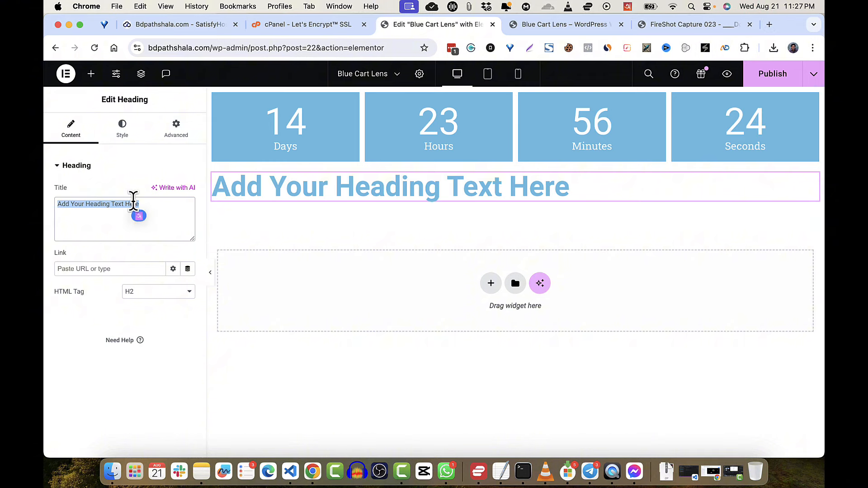
pyautogui.write('cOkher ')
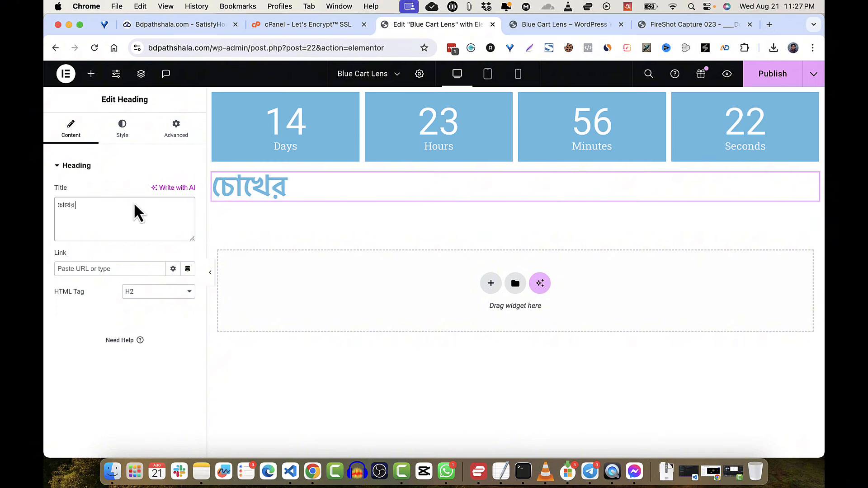
pyautogui.write('surokk')
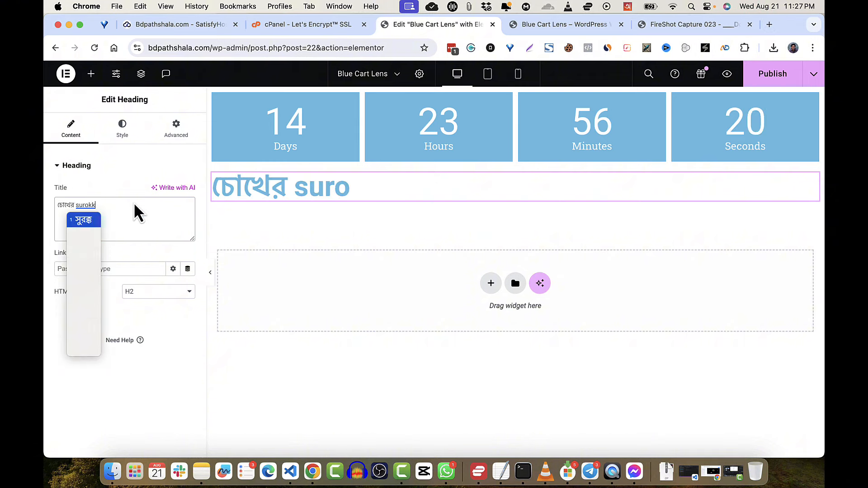
pyautogui.write('hay blu kar')
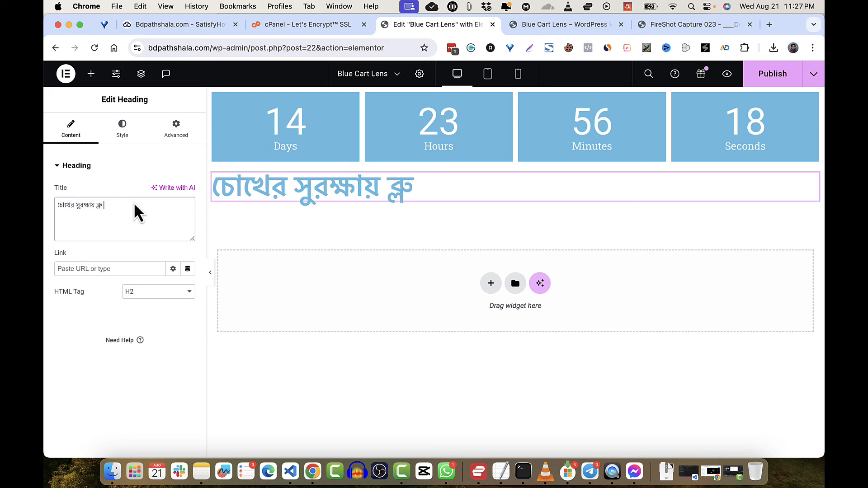
pyautogui.write('rT')
pyautogui.press('BackSpace')
pyautogui.press('BackSpace')
pyautogui.press('BackSpace')
pyautogui.press('BackSpace')
pyautogui.press('BackSpace')
pyautogui.press('BackSpace')
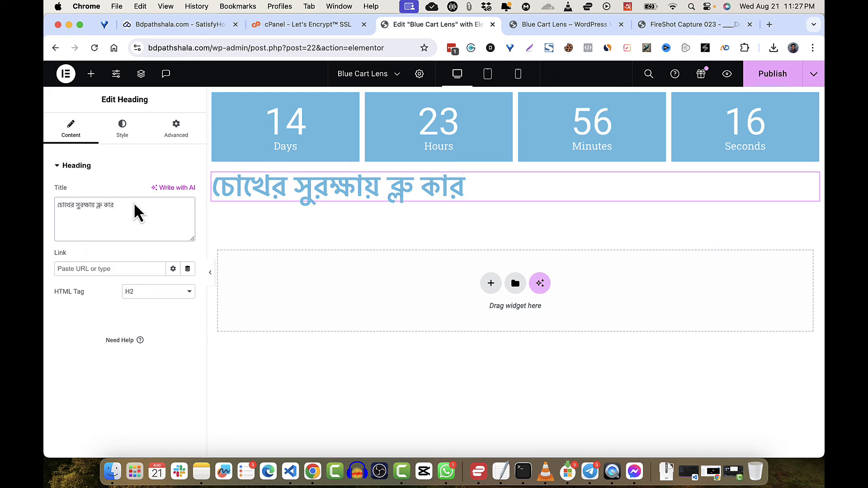
pyautogui.write('karrT ')
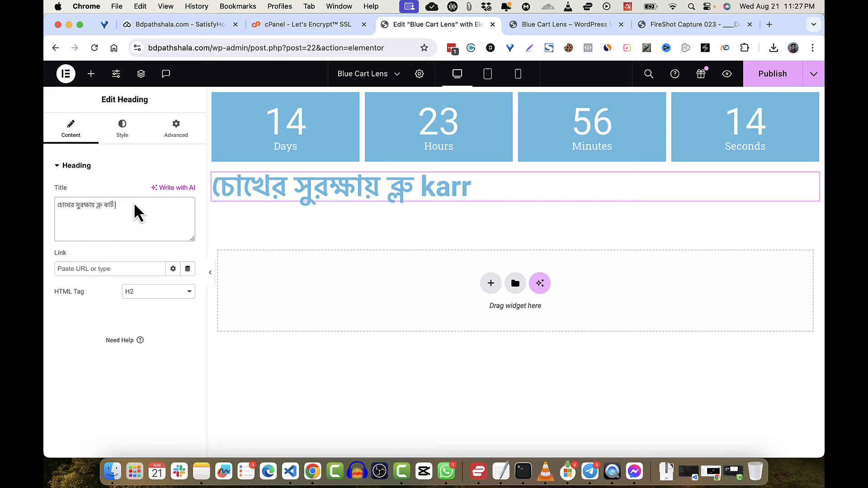
pyautogui.write('coSOmar b')
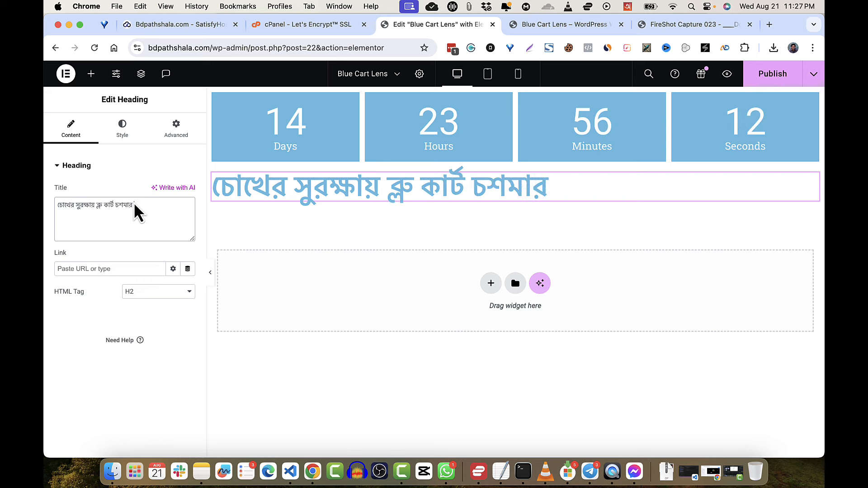
pyautogui.write('ikolp kic')
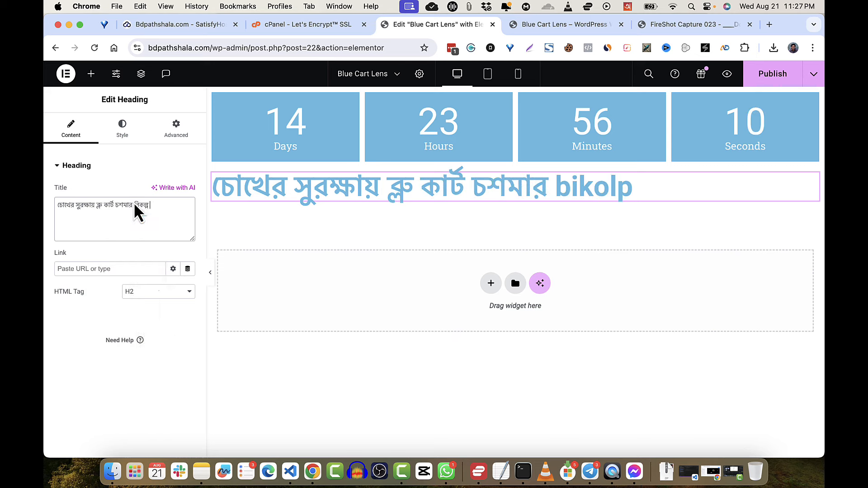
pyautogui.write('hu nai')
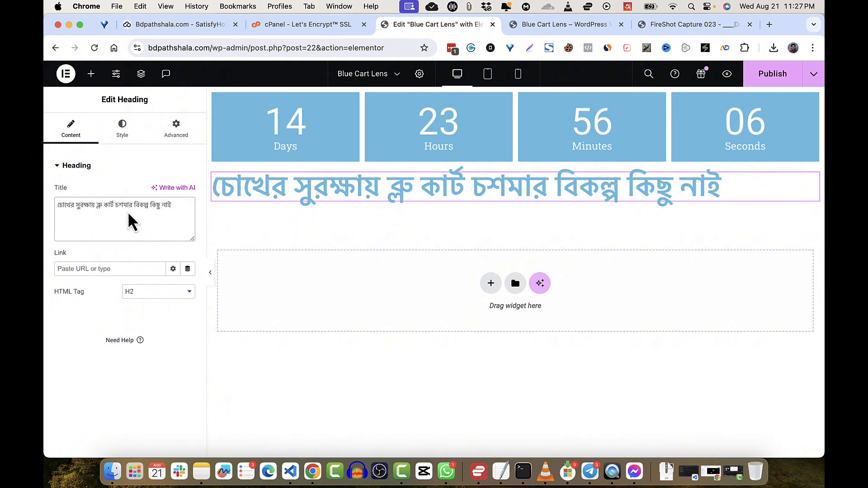
pyautogui.click(121, 165)
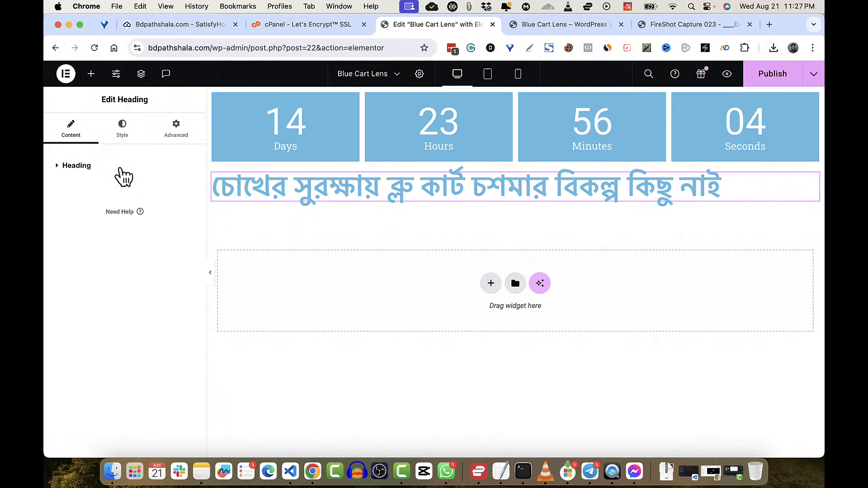
# - Centre-align the Bengali headline and publish the page
pyautogui.click(129, 134)
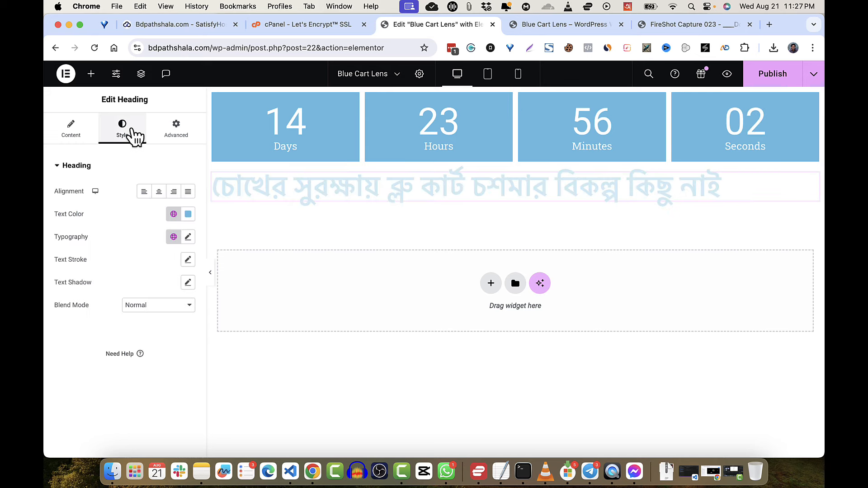
pyautogui.click(159, 191)
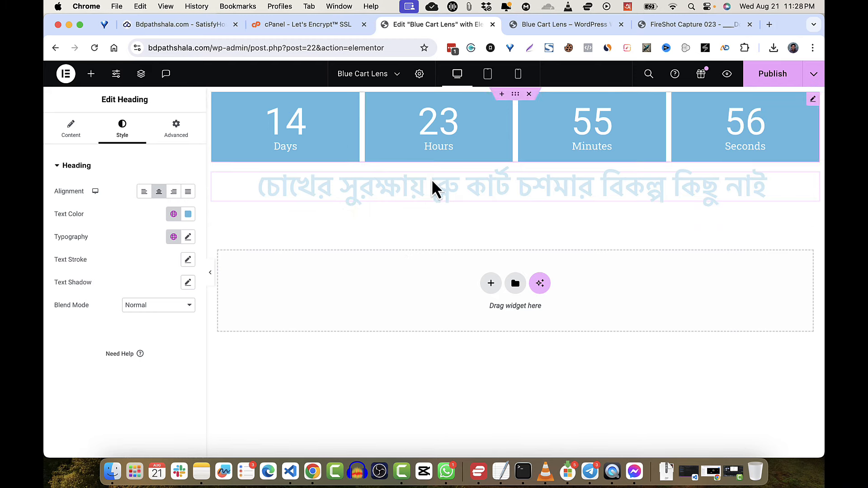
pyautogui.click(516, 97)
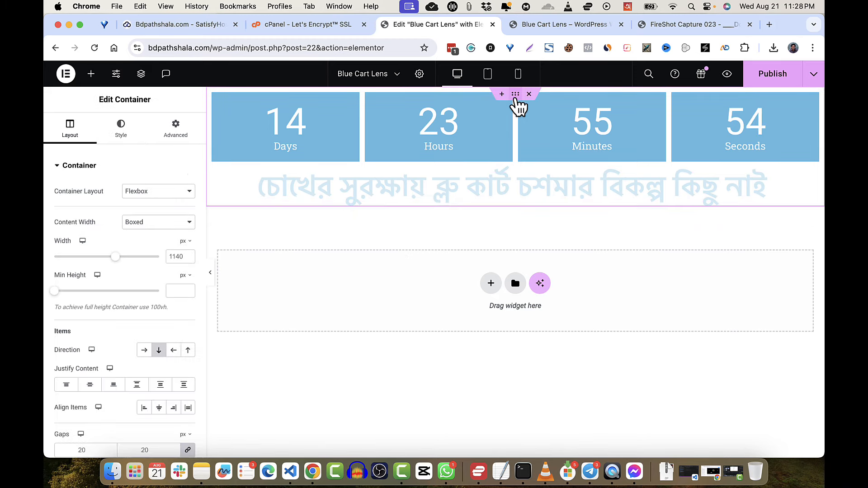
pyautogui.click(493, 188)
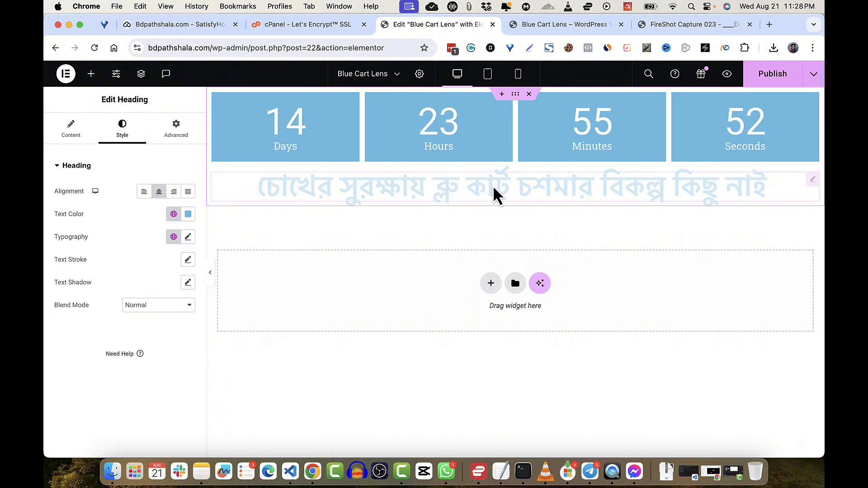
pyautogui.doubleClick(496, 306)
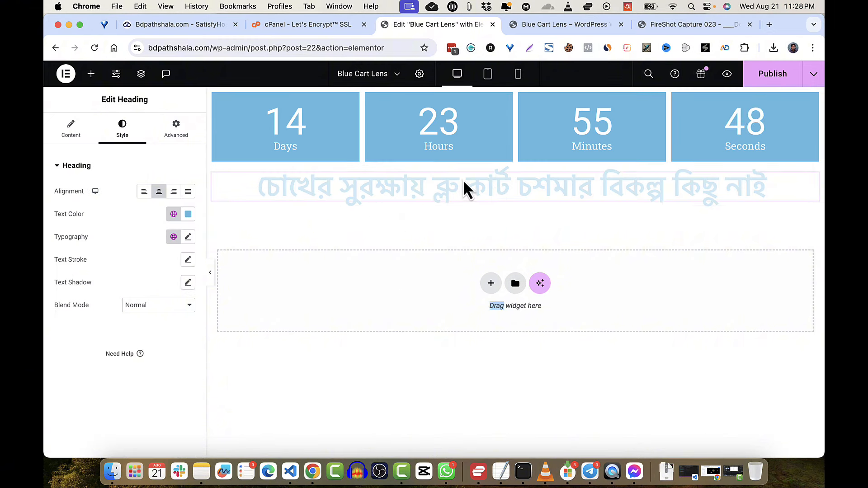
pyautogui.click(775, 78)
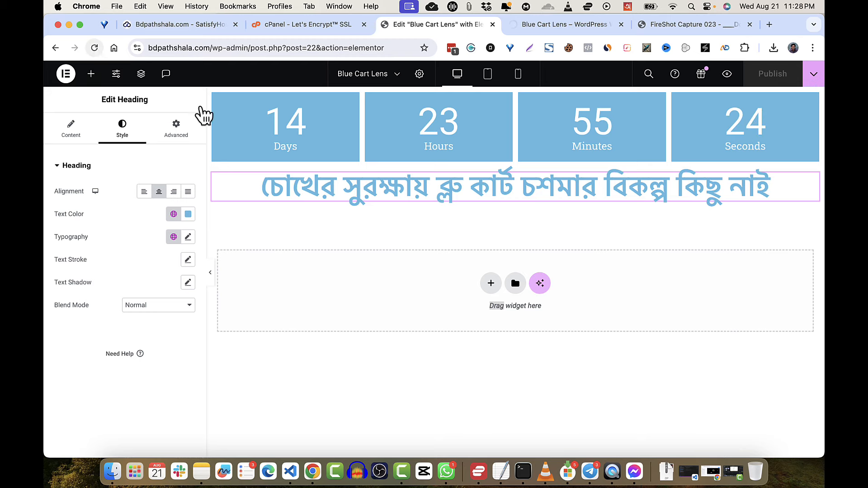
# - Select the container, headline and countdown in turn to review their settings
pyautogui.click(516, 94)
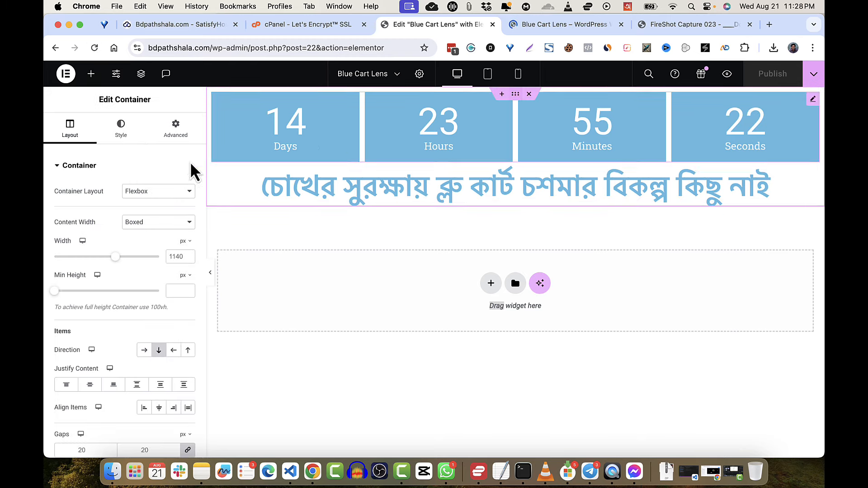
pyautogui.click(478, 181)
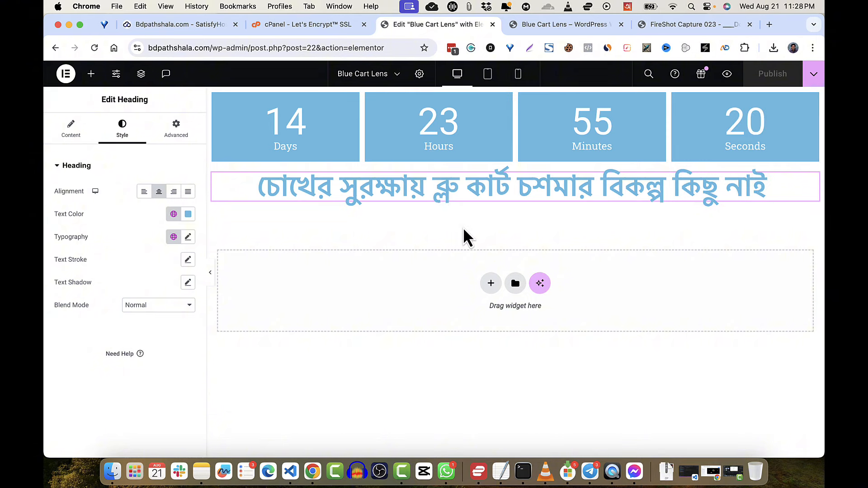
pyautogui.doubleClick(63, 103)
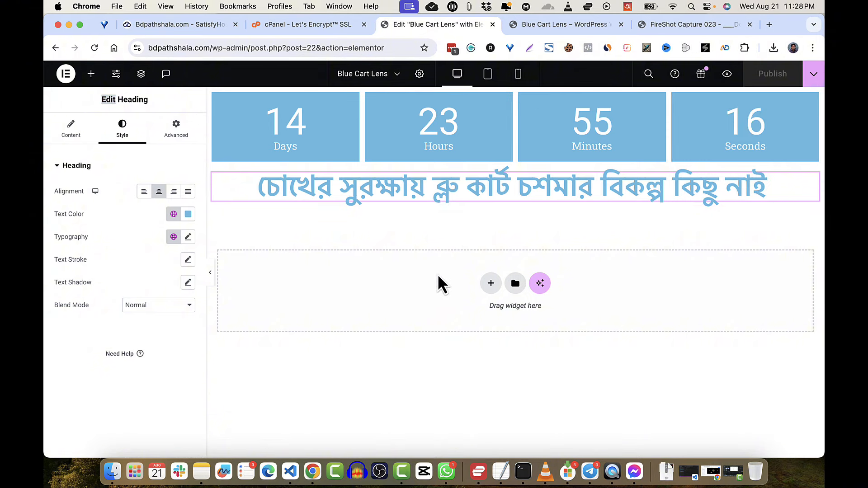
pyautogui.click(518, 104)
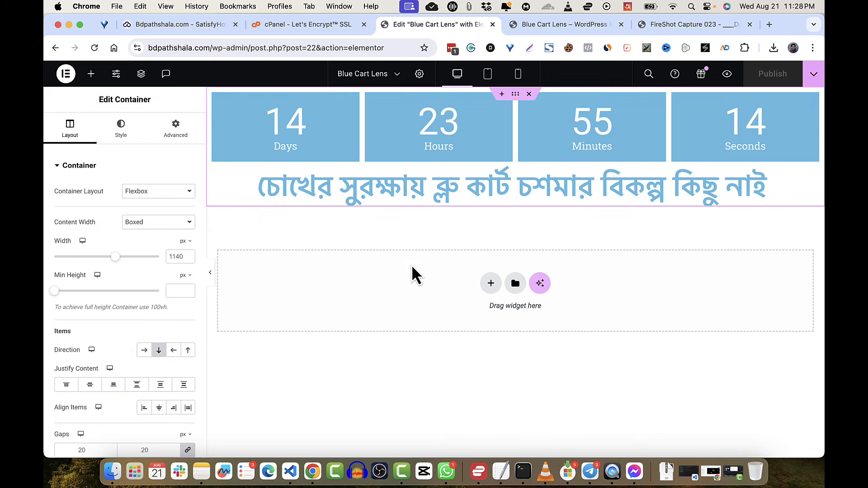
pyautogui.click(772, 197)
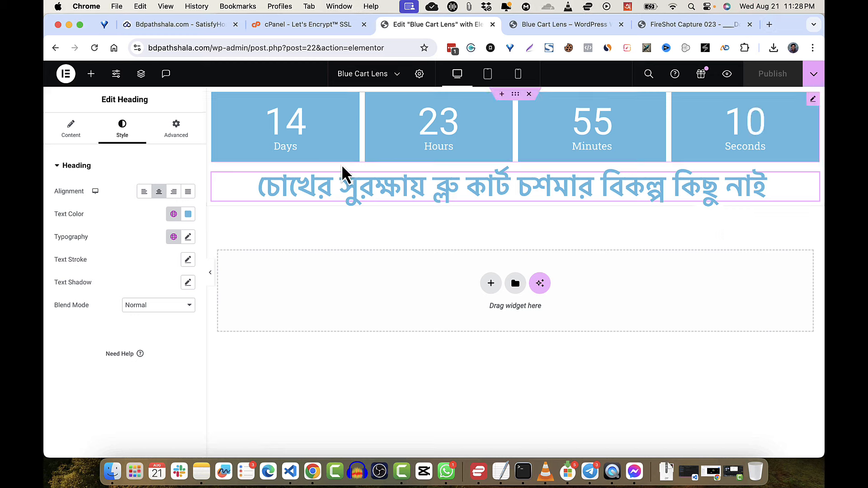
pyautogui.click(252, 133)
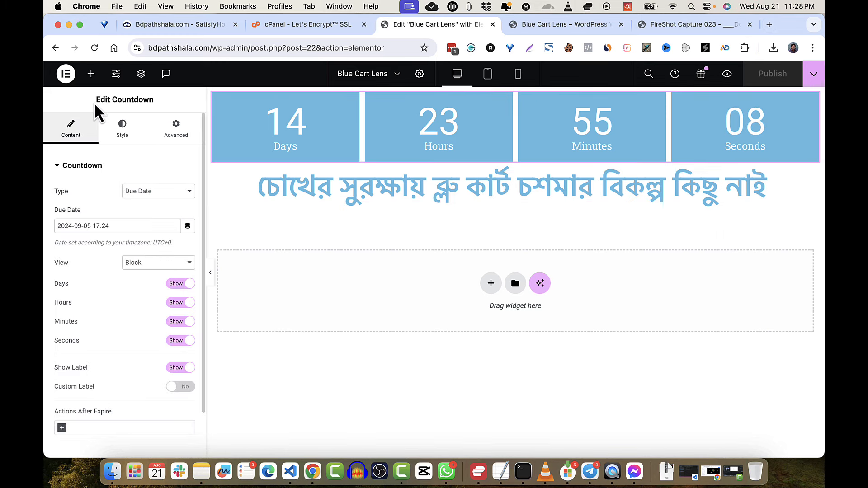
pyautogui.click(91, 74)
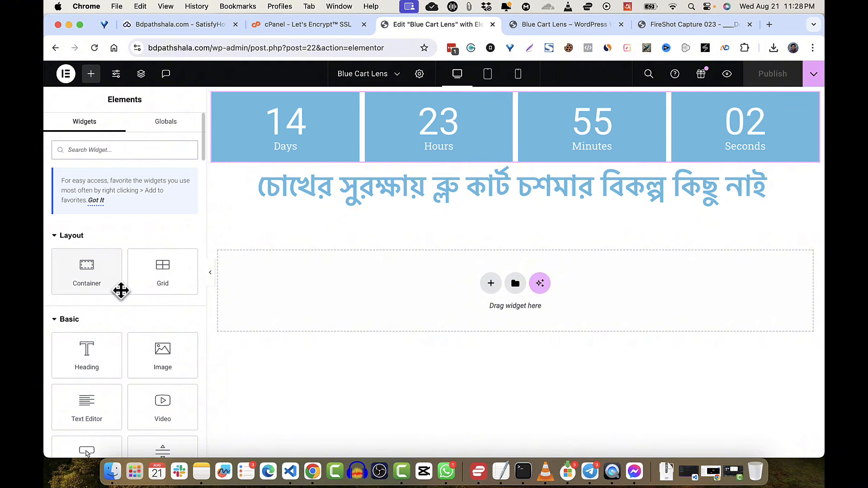
# - Add a second Heading below the Bengali headline, check the reference, and select its placeholder text
pyautogui.moveTo(88, 349); pyautogui.dragTo(366, 194)
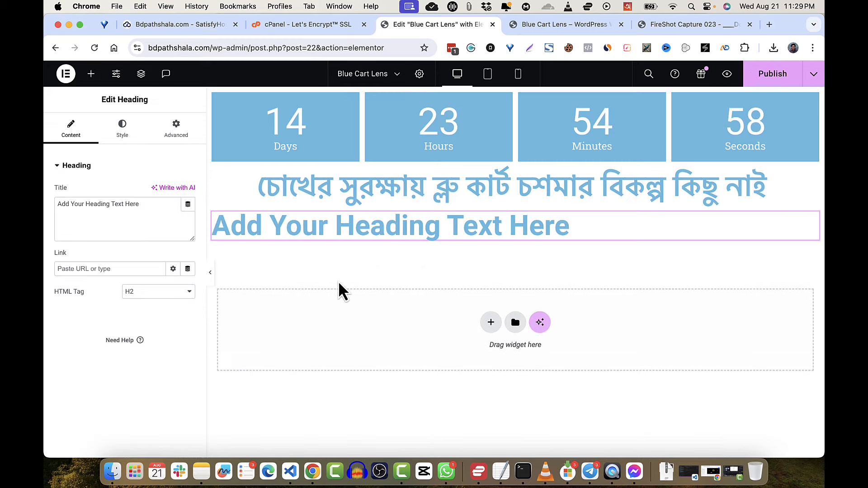
pyautogui.tripleClick(310, 181)
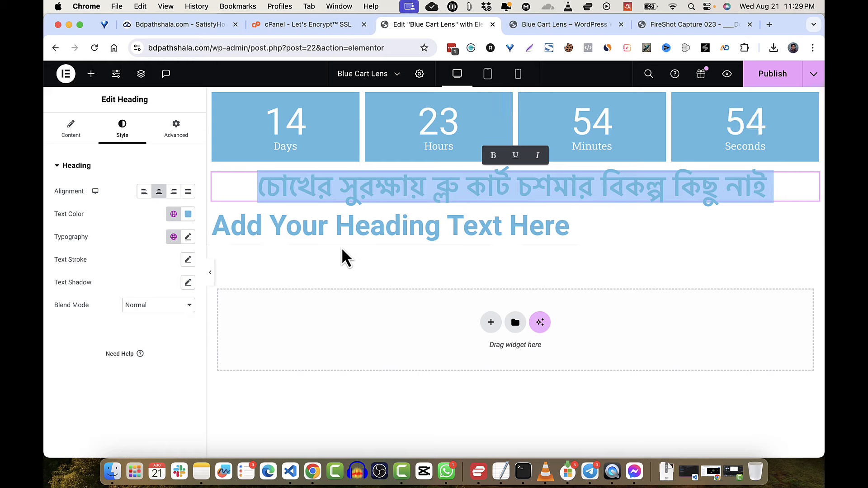
pyautogui.click(545, 28)
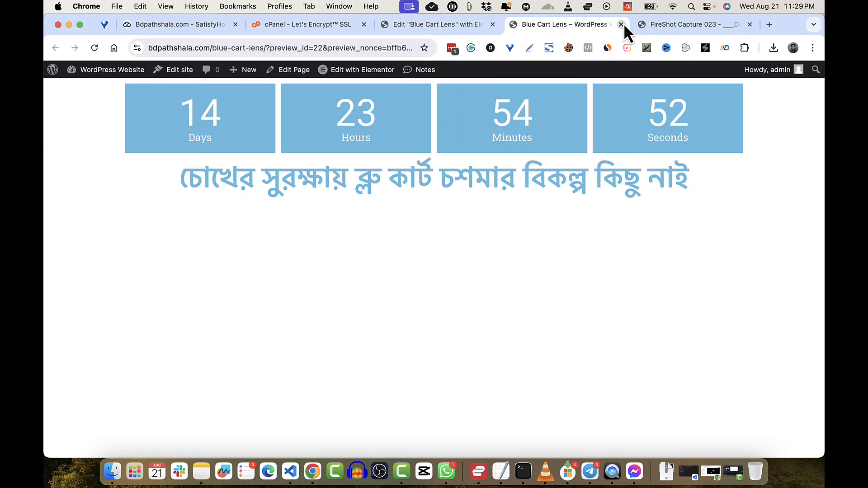
pyautogui.click(656, 25)
pyautogui.click(442, 107)
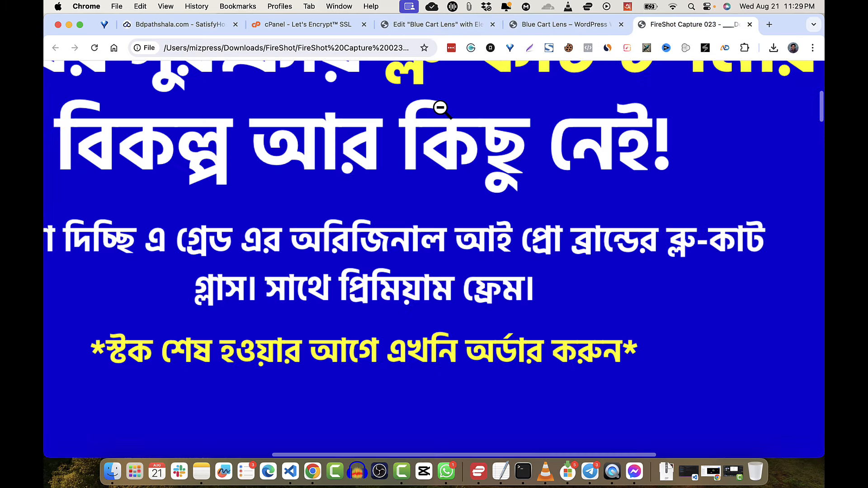
pyautogui.scroll(-10, 401, 220)
pyautogui.click(573, 224)
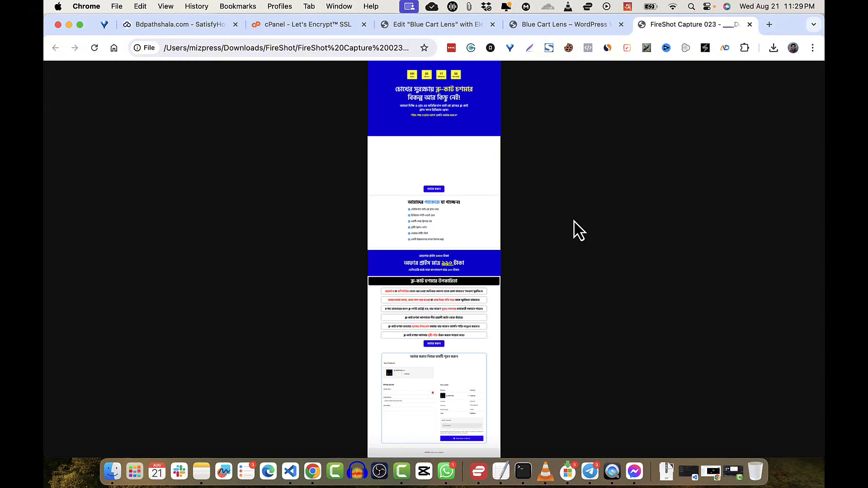
pyautogui.click(547, 32)
pyautogui.click(457, 24)
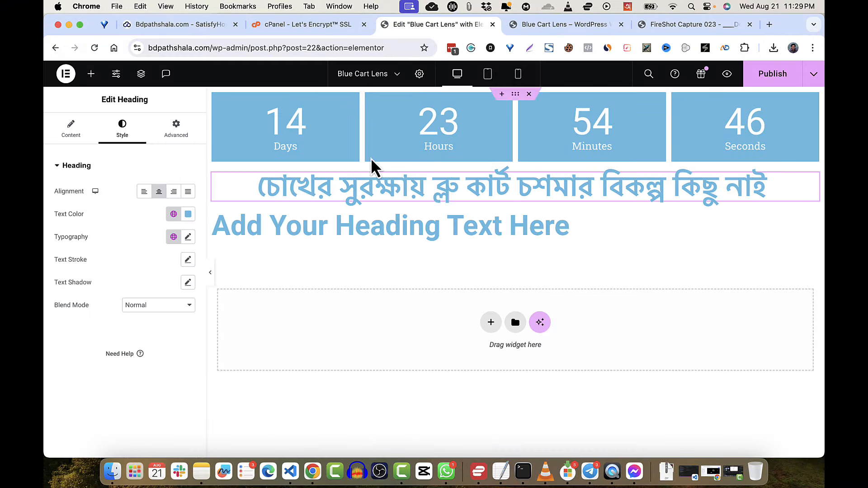
pyautogui.doubleClick(314, 225)
pyautogui.tripleClick(313, 225)
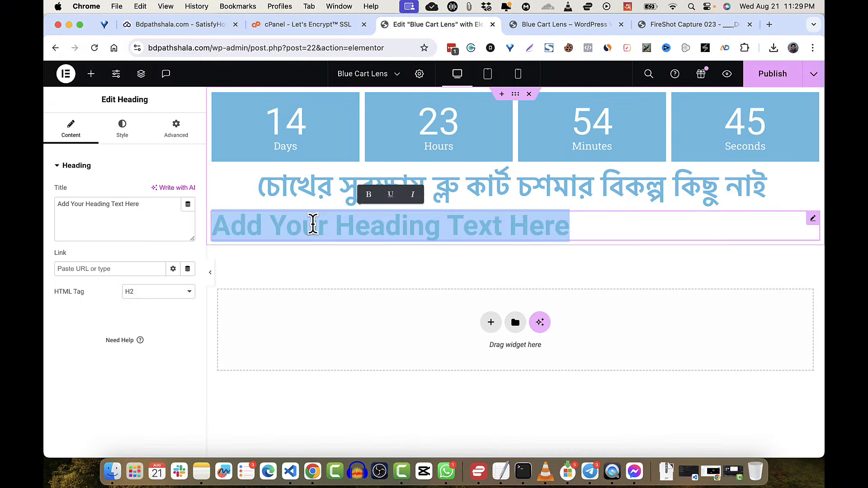
# - Type the subheading 'আমরা দিচ্ছি অরিজিনাল গ্লাসের নিশ্চয়তা' into the heading title
pyautogui.tripleClick(83, 213)
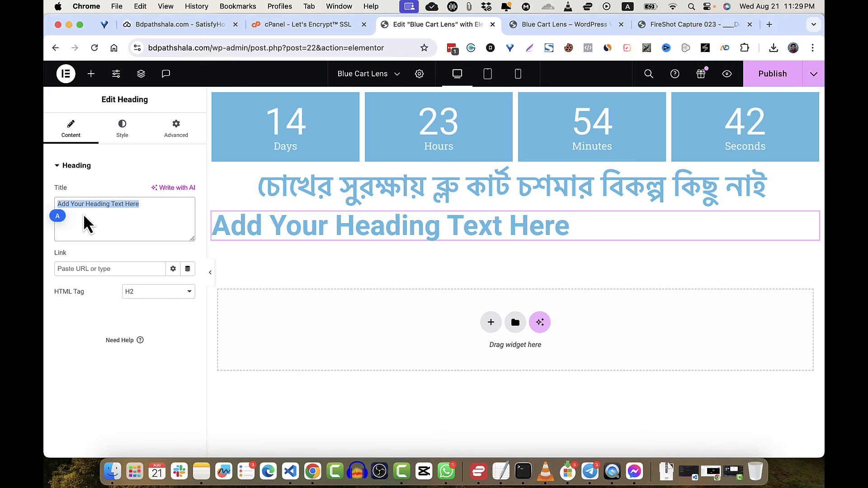
pyautogui.write('am')
pyautogui.press('BackSpace')
pyautogui.press('BackSpace')
pyautogui.write('amra dicchi or')
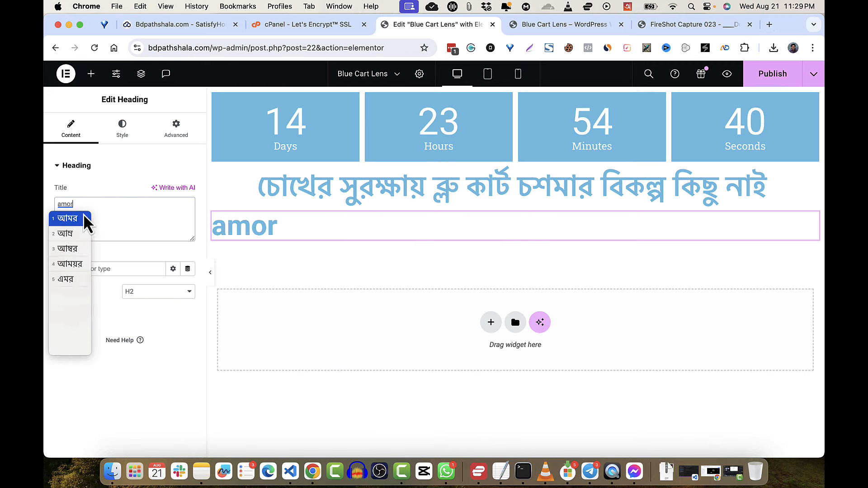
pyautogui.write('iji')
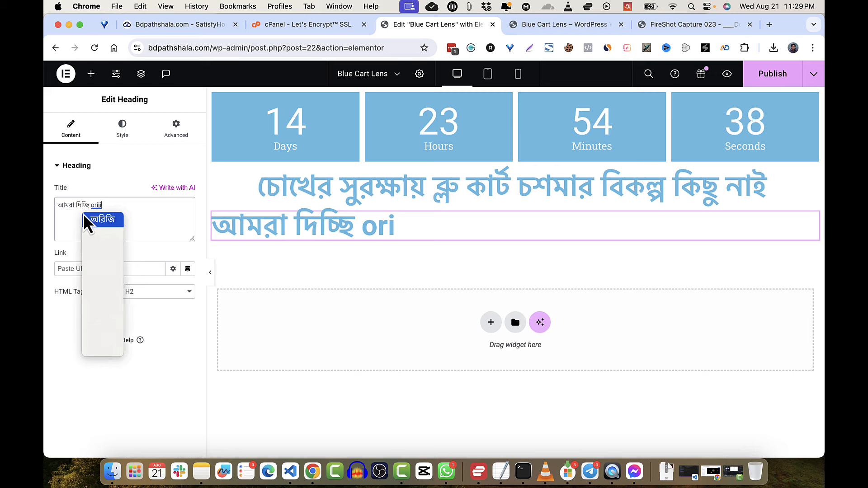
pyautogui.write('nal glaser niSco')
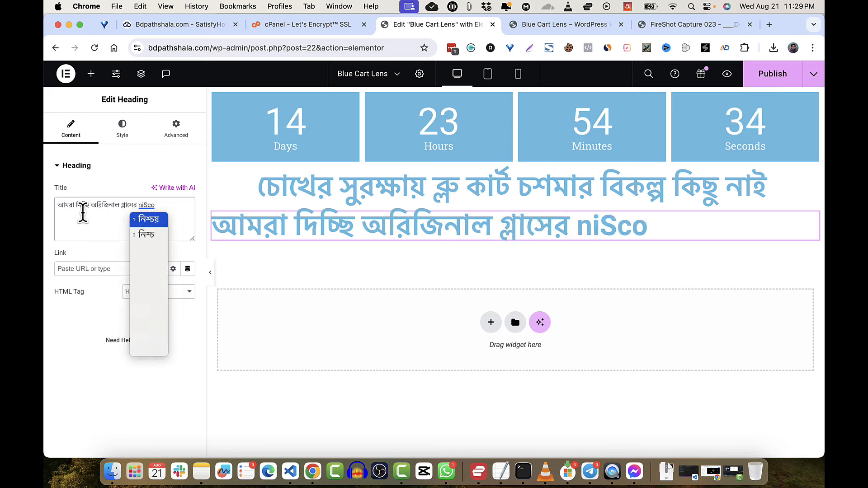
pyautogui.write('ta')
pyautogui.press('Return')
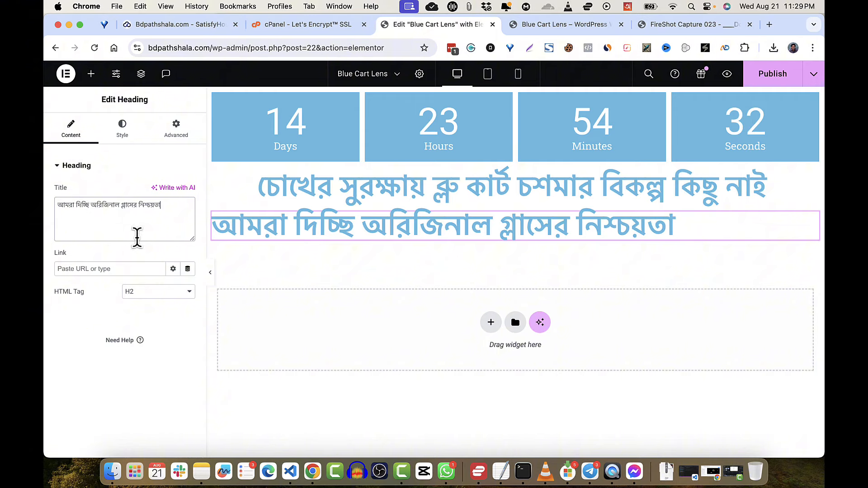
# - Make the subheading an H4 with centred alignment, then view the reference screenshot
pyautogui.click(144, 296)
pyautogui.click(143, 316)
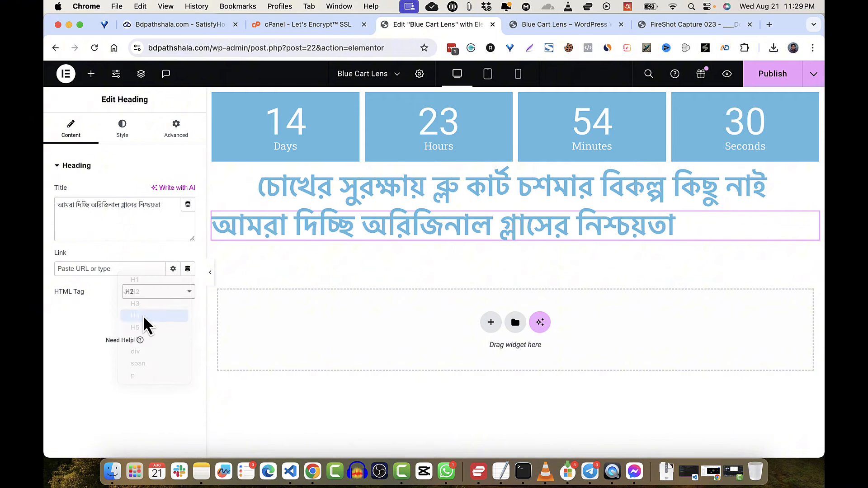
pyautogui.click(127, 125)
pyautogui.click(159, 191)
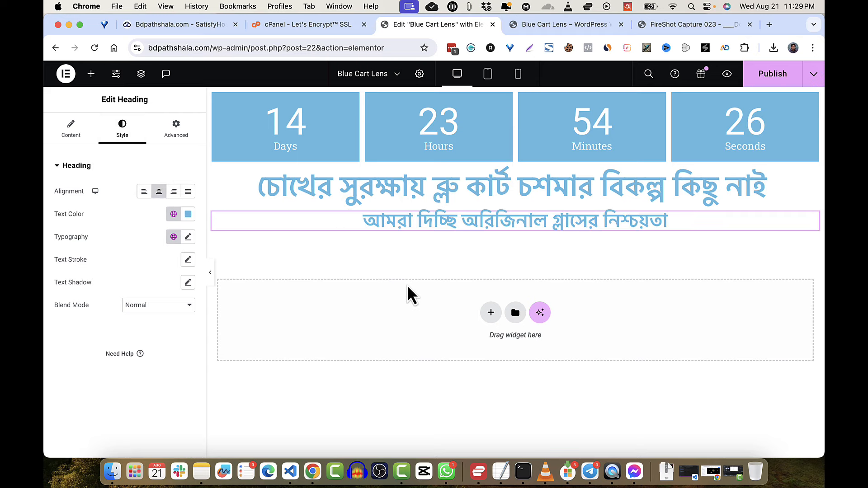
pyautogui.click(651, 26)
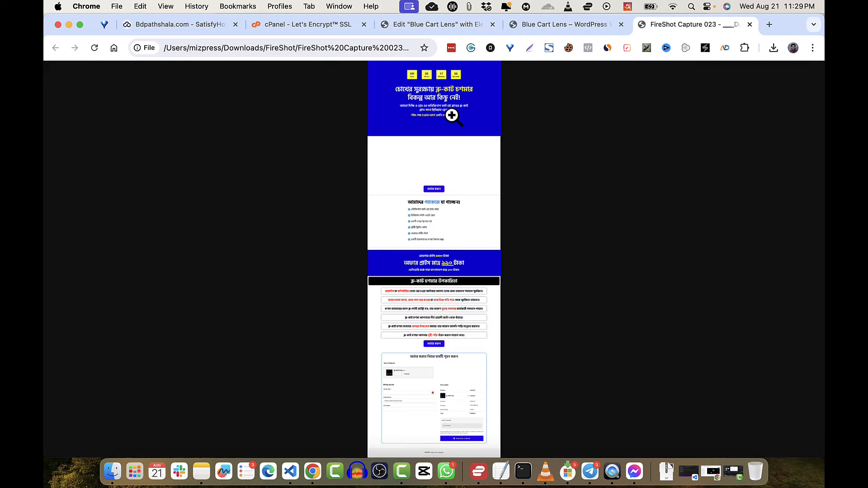
# - Compare the live preview with the reference screenshot and return to the Blue Cart Lens editor
pyautogui.click(555, 30)
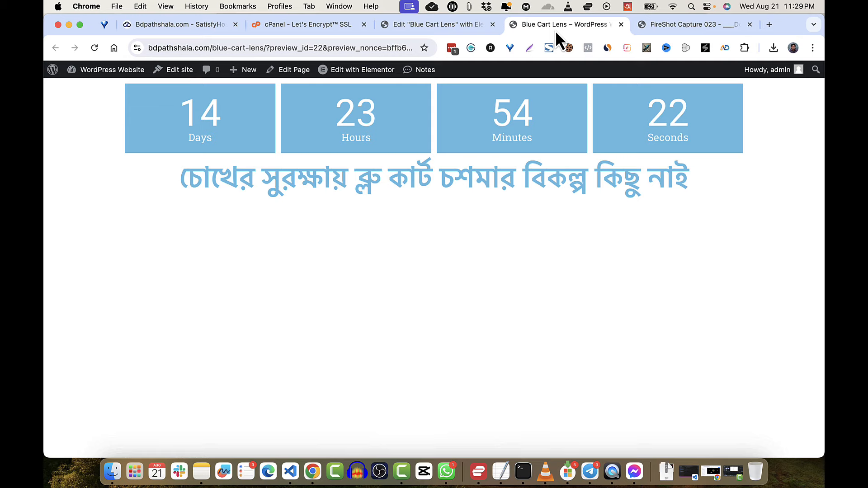
pyautogui.click(444, 27)
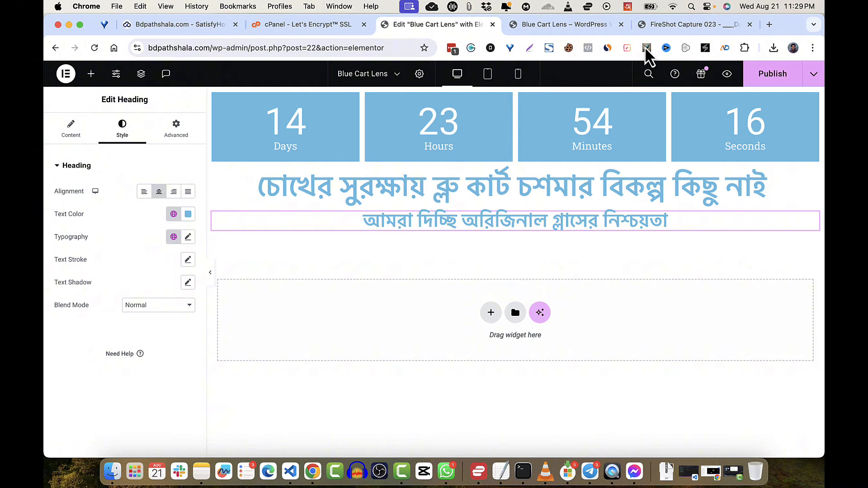
pyautogui.click(555, 29)
pyautogui.click(647, 29)
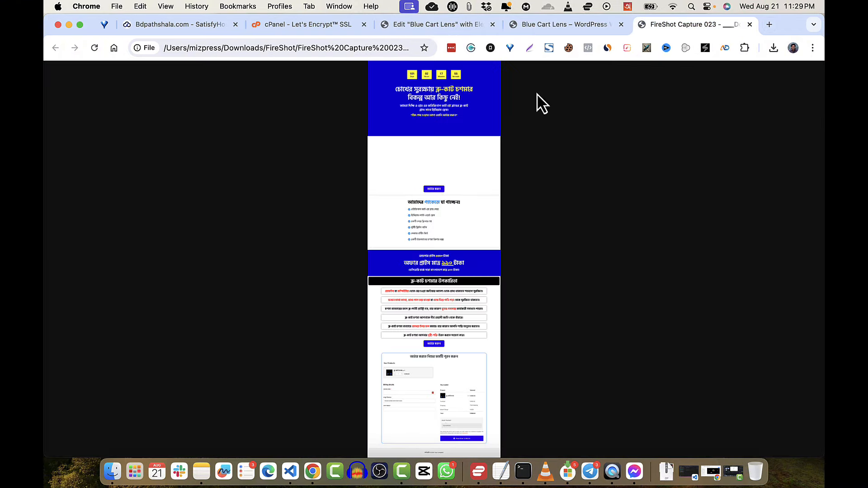
pyautogui.click(430, 28)
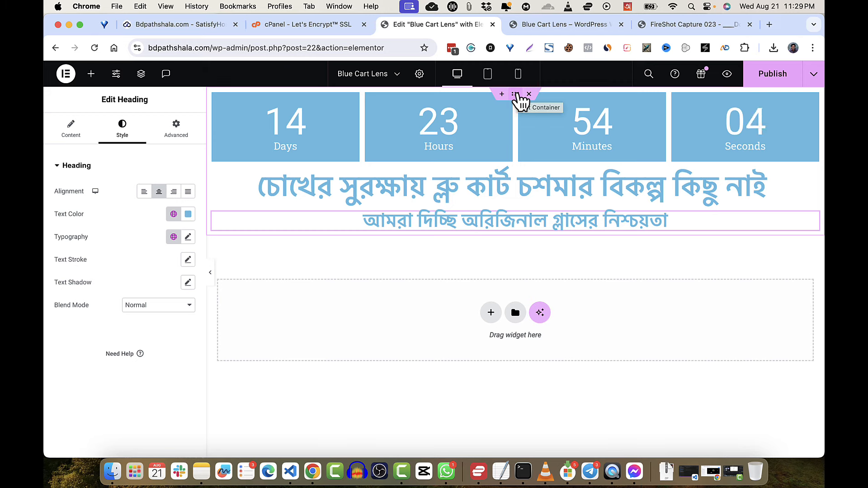
# - Select the hero container and switch its background type to Classic, without an image
pyautogui.click(516, 95)
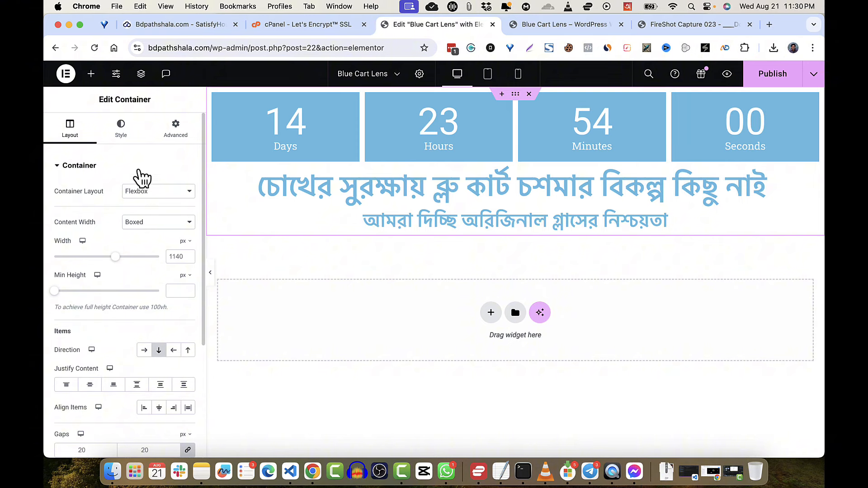
pyautogui.click(120, 144)
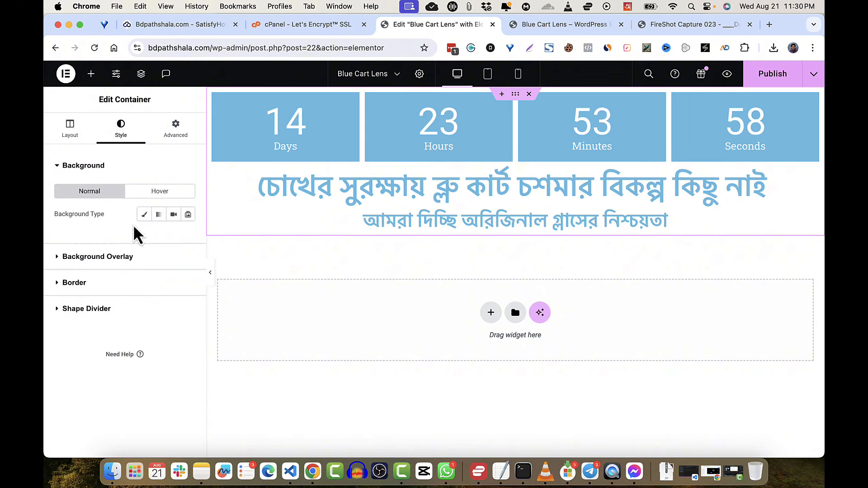
pyautogui.click(144, 215)
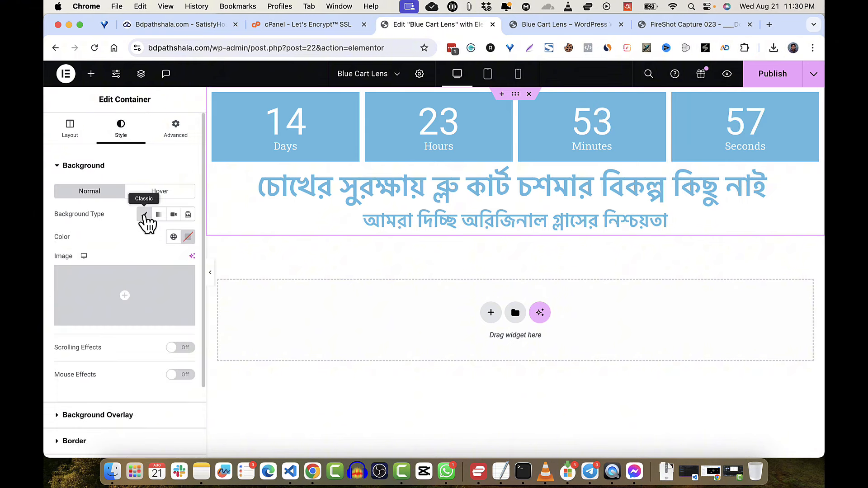
pyautogui.click(128, 303)
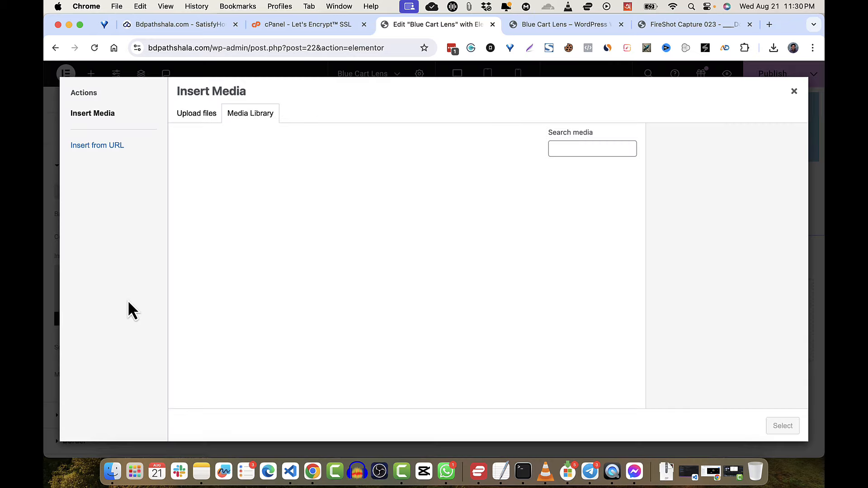
pyautogui.click(794, 91)
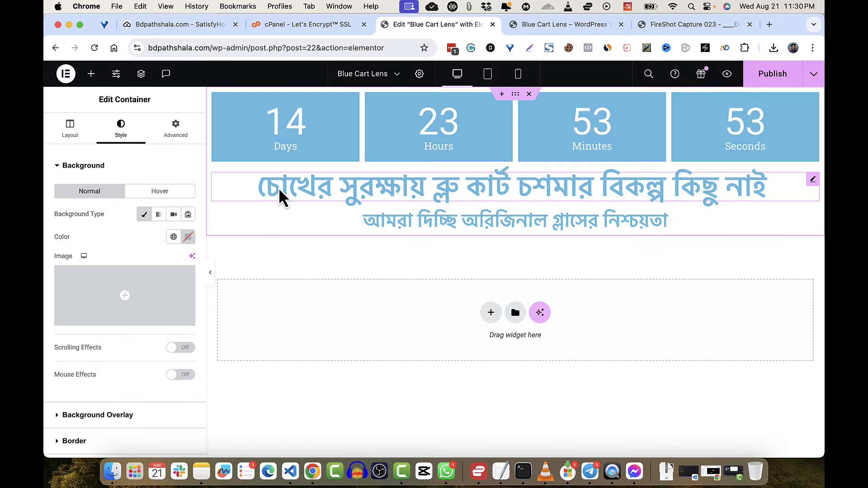
# - Give the container a bright blue background colour and compare it with the reference
pyautogui.click(188, 237)
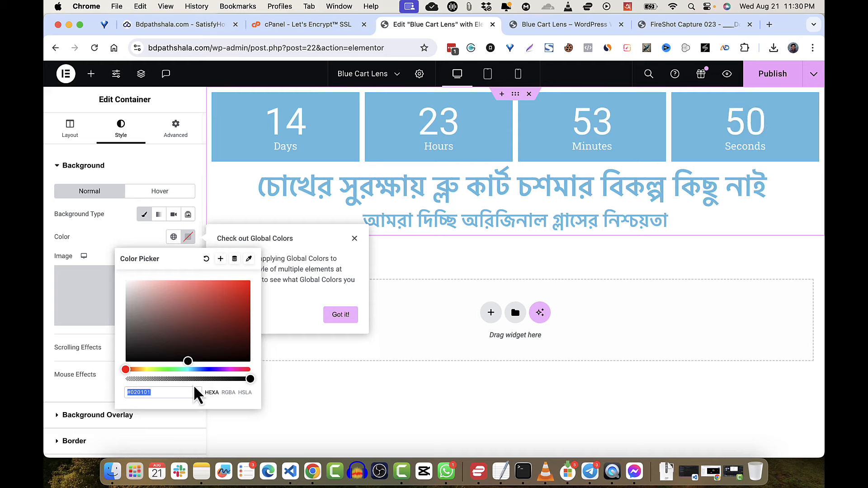
pyautogui.moveTo(196, 370)
pyautogui.mouseDown()
pyautogui.moveTo(210, 370)
pyautogui.moveTo(194, 375)
pyautogui.moveTo(204, 374)
pyautogui.mouseUp()
pyautogui.moveTo(239, 307); pyautogui.dragTo(248, 295)
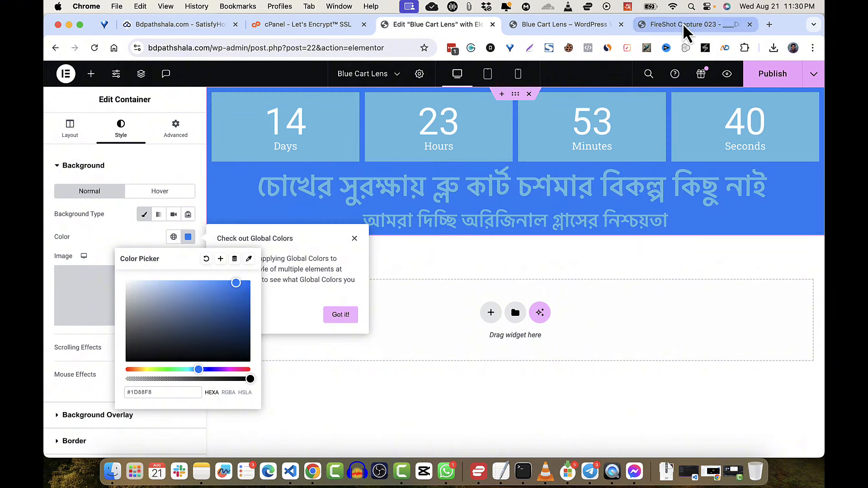
pyautogui.click(682, 24)
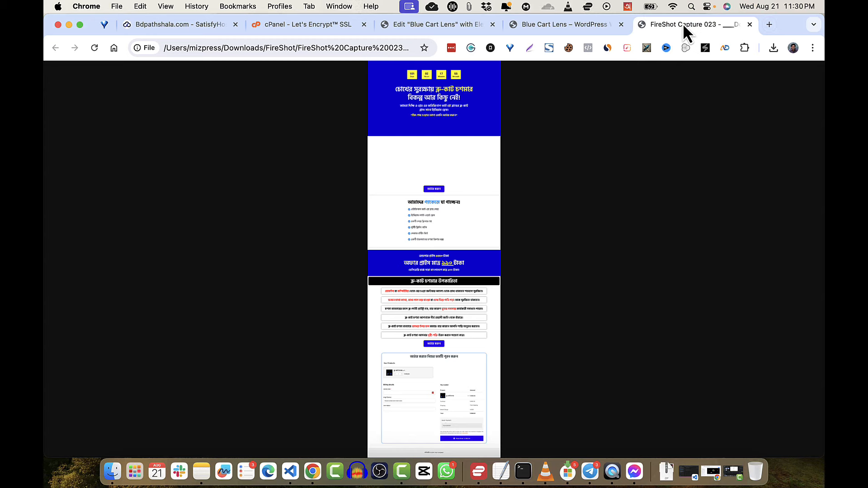
pyautogui.click(447, 28)
# - Refine the background to deep blue #0022DD and check it against the live preview and reference
pyautogui.moveTo(202, 370); pyautogui.dragTo(209, 374)
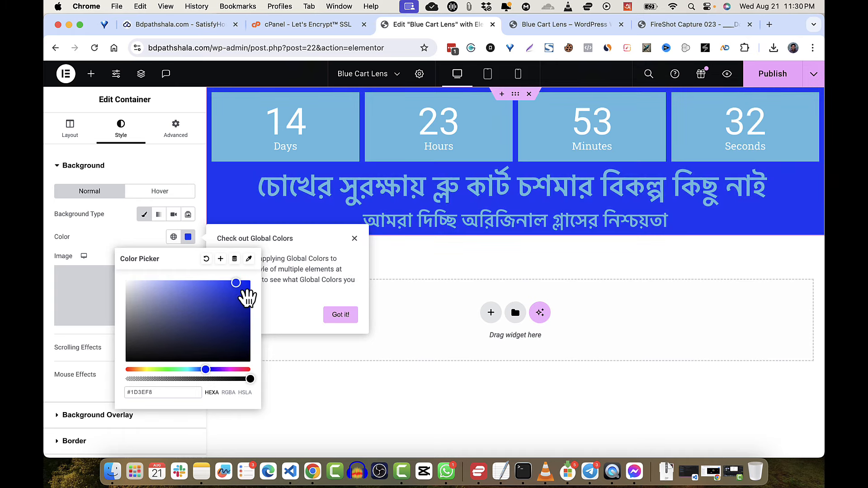
pyautogui.moveTo(248, 295); pyautogui.dragTo(255, 297)
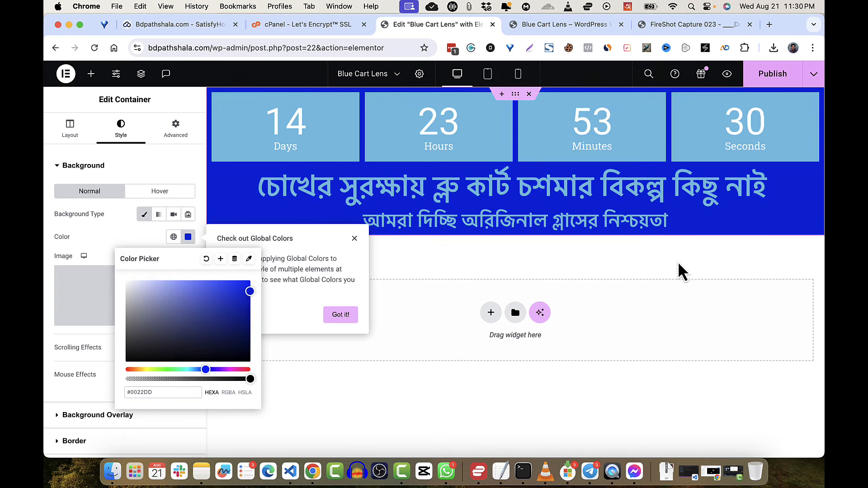
pyautogui.click(696, 277)
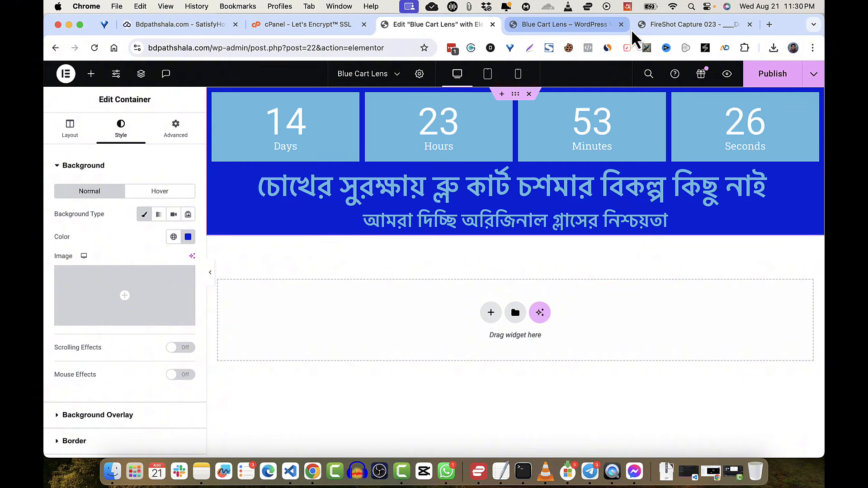
pyautogui.click(547, 32)
pyautogui.click(675, 24)
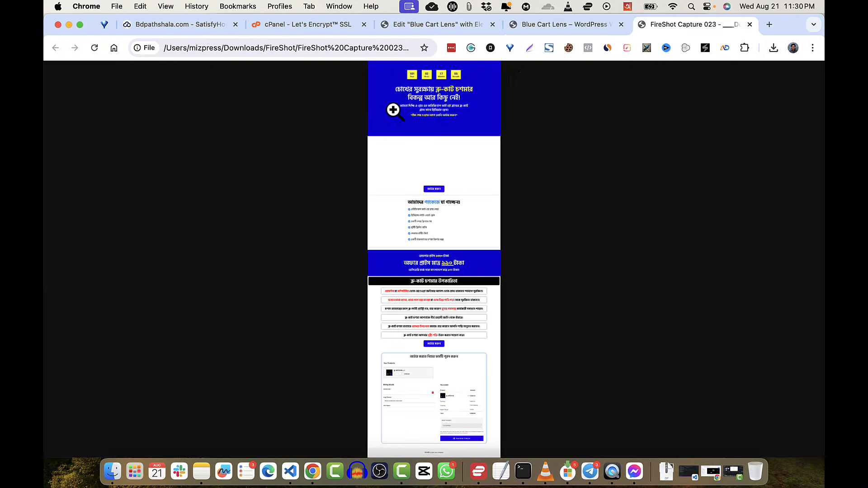
pyautogui.click(415, 25)
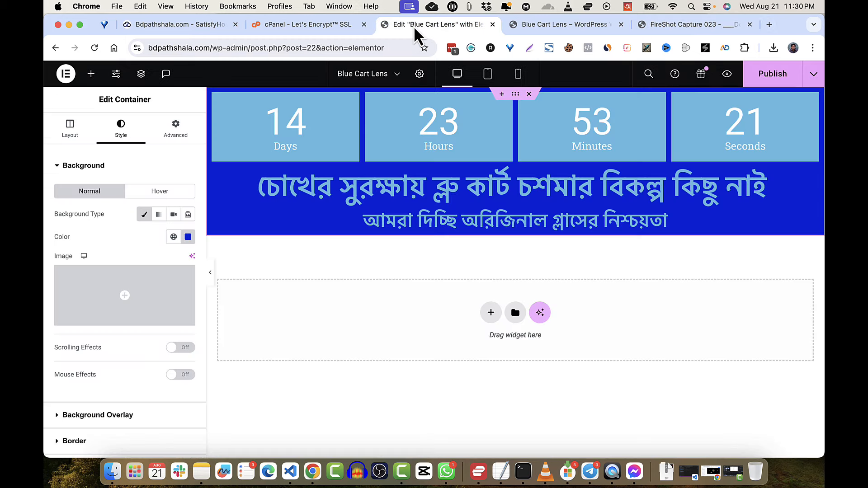
# - Try a 60 px top margin on the container, then remove it again
pyautogui.click(173, 136)
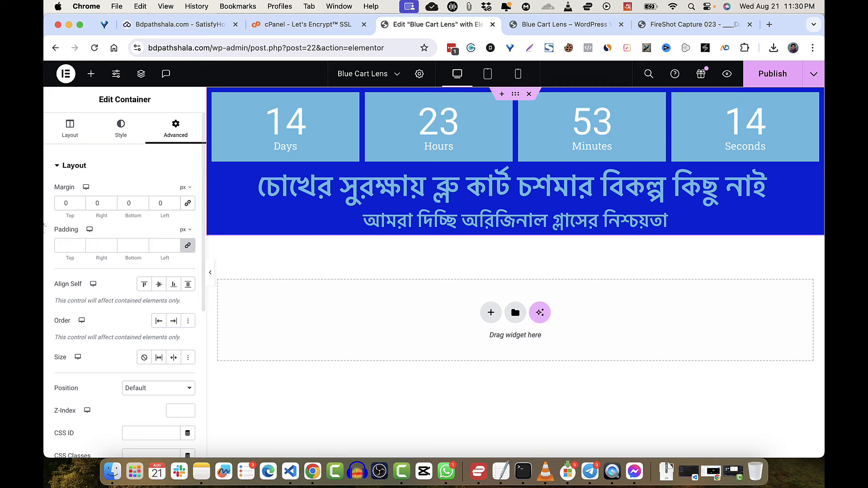
pyautogui.click(65, 203)
pyautogui.write('60')
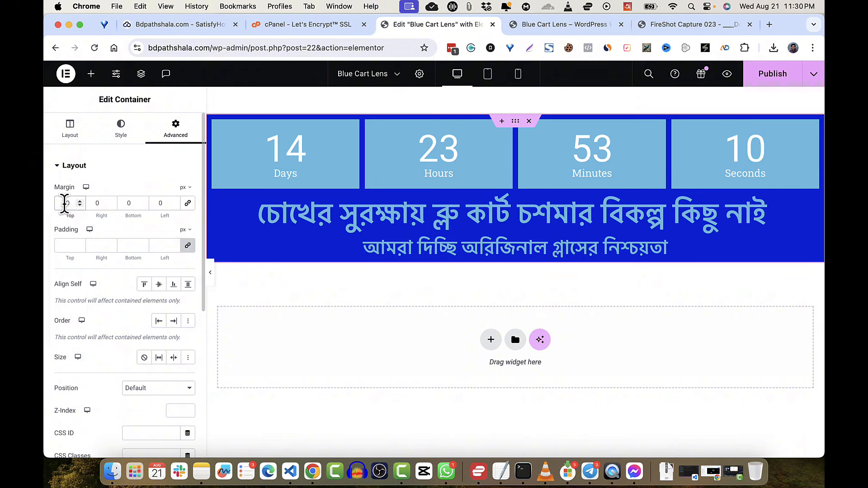
pyautogui.press('BackSpace')
pyautogui.press('BackSpace')
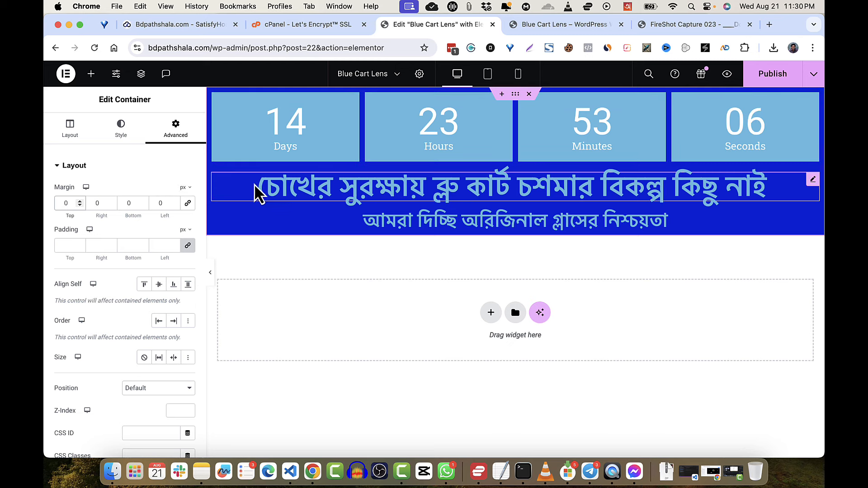
# - Unlink the padding, set top and bottom padding to 100 px, and publish the page
pyautogui.click(188, 247)
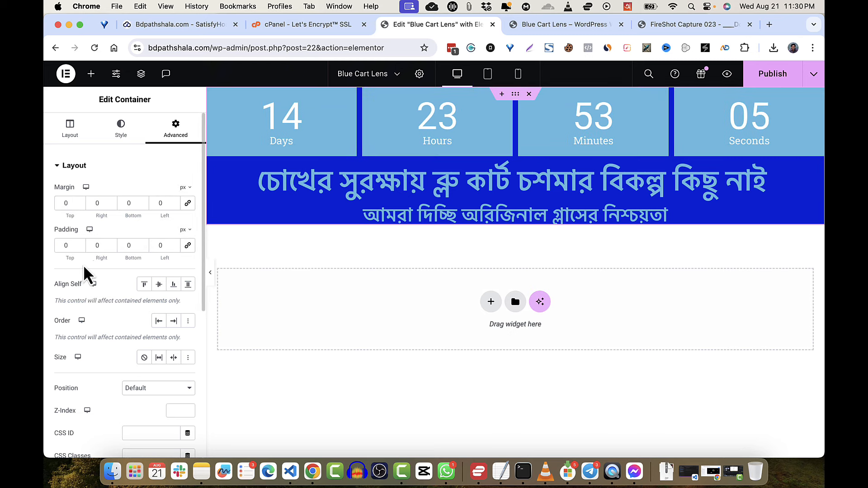
pyautogui.doubleClick(65, 245)
pyautogui.write('50')
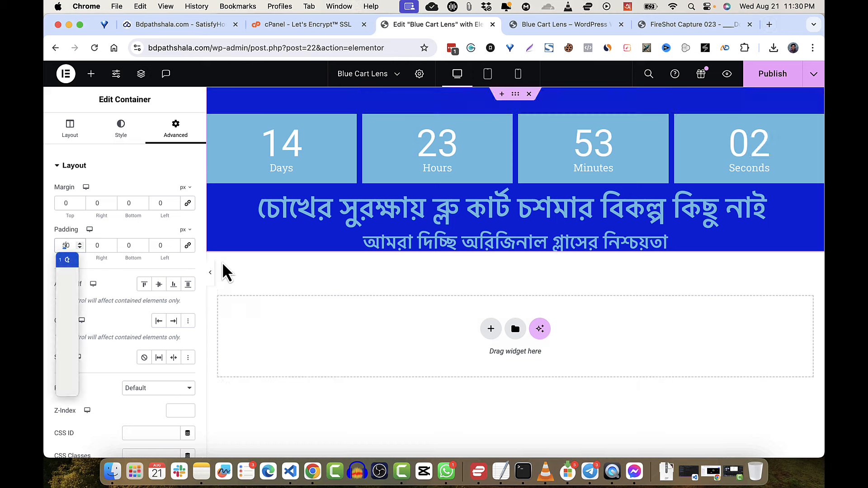
pyautogui.press('BackSpace')
pyautogui.hotkey('ctrl', 'space')
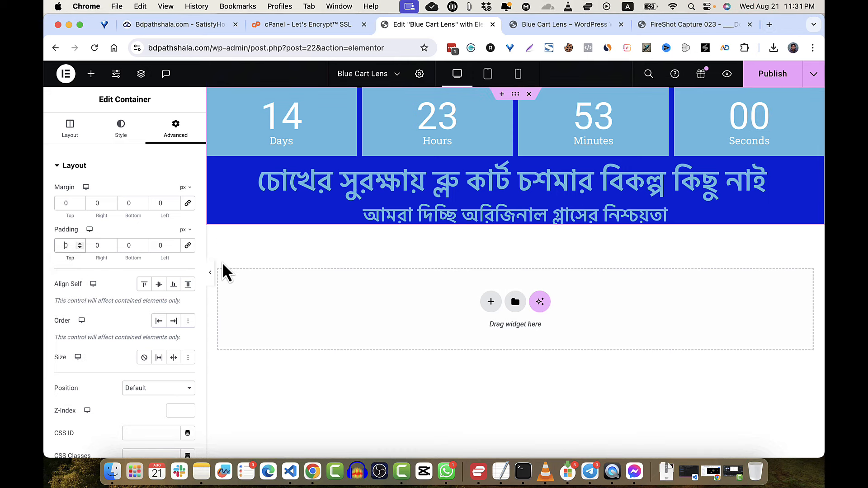
pyautogui.write('5')
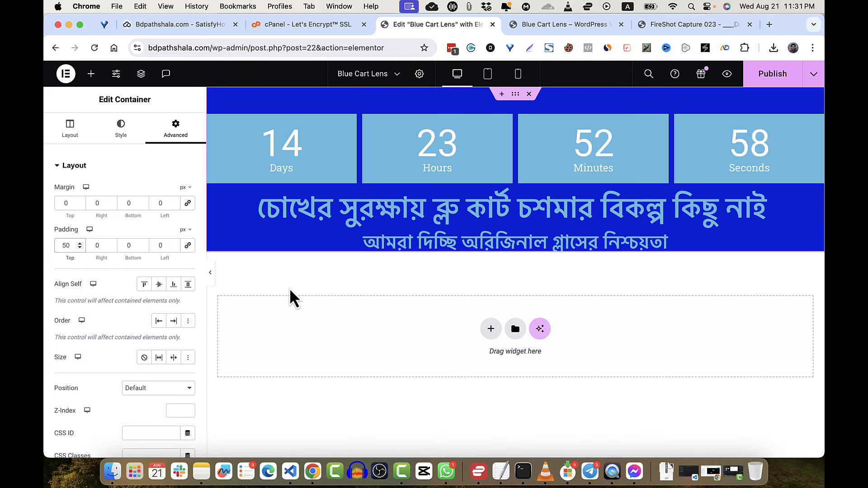
pyautogui.write('100')
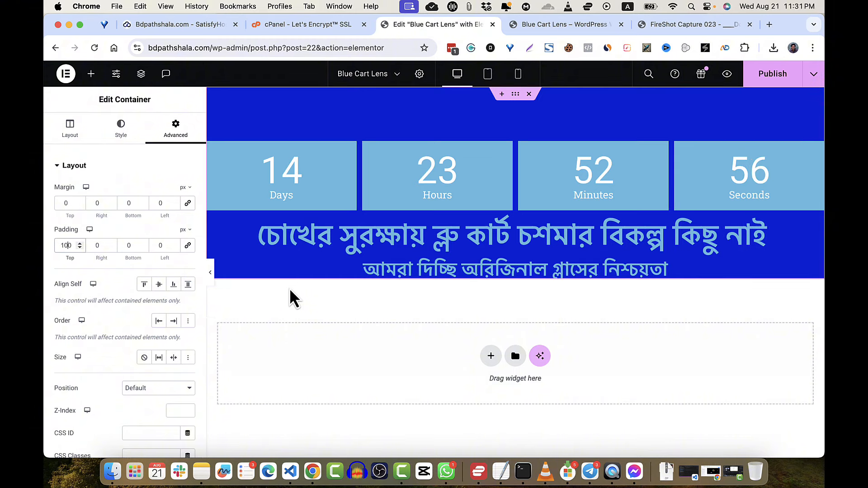
pyautogui.click(127, 245)
pyautogui.write('100')
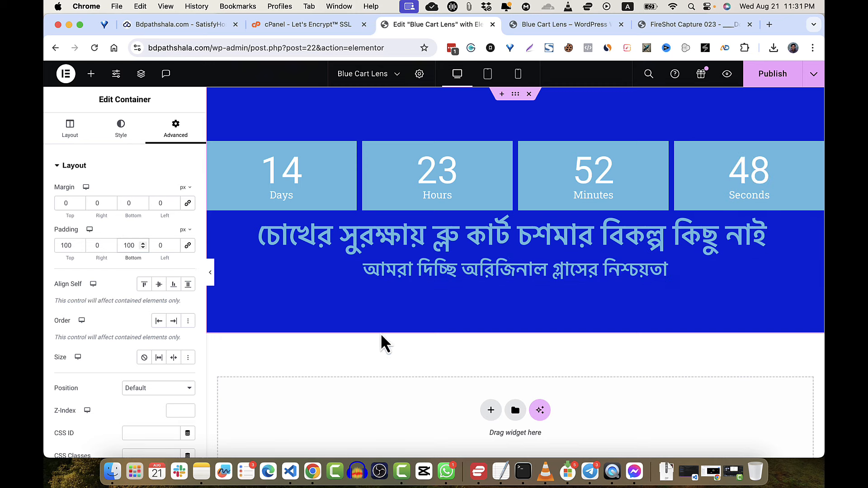
pyautogui.click(771, 80)
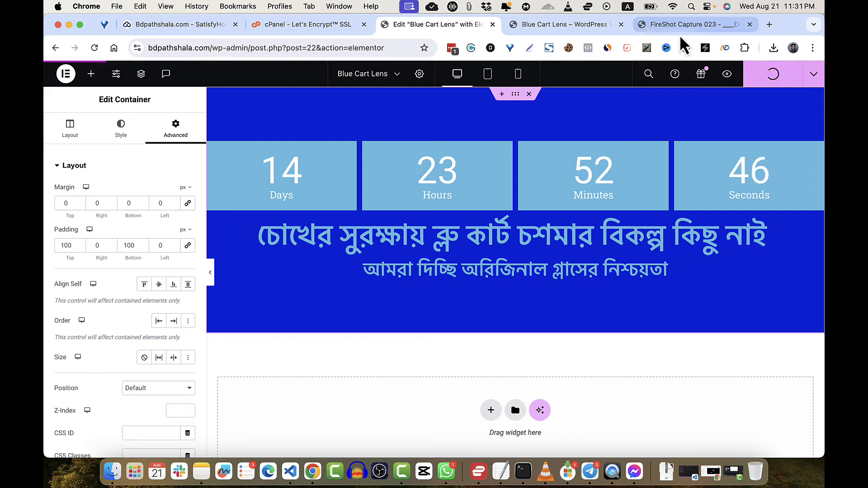
pyautogui.click(669, 26)
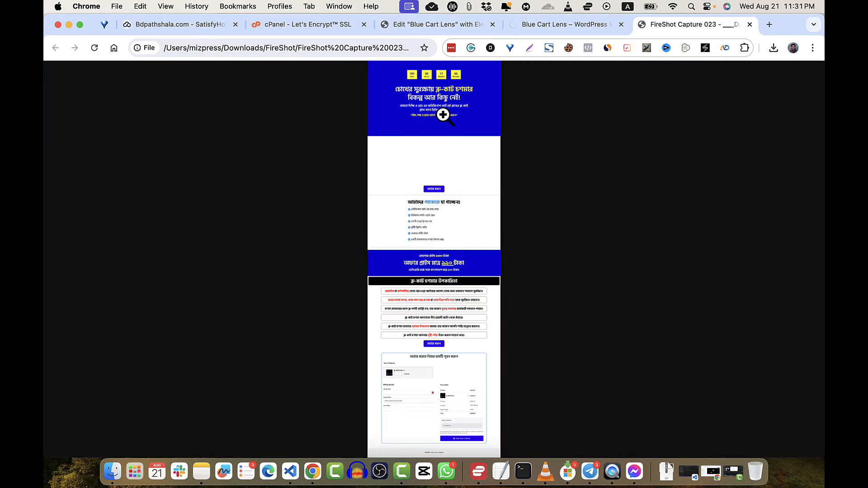
pyautogui.click(543, 29)
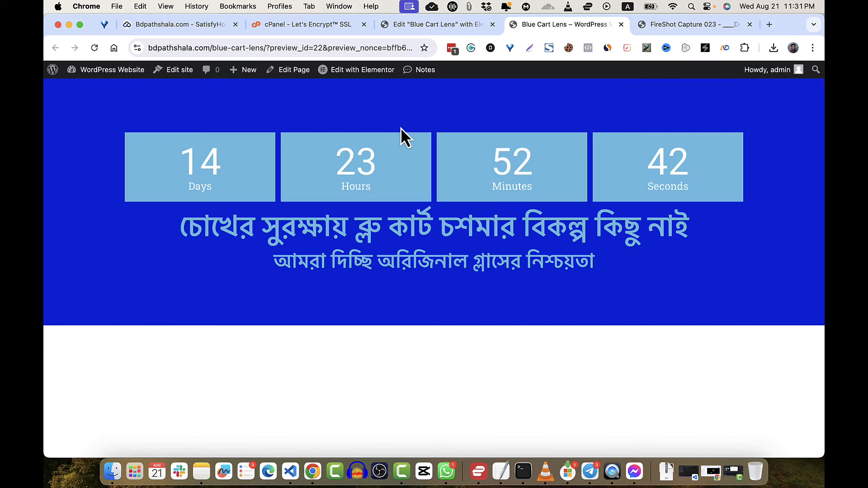
pyautogui.click(430, 23)
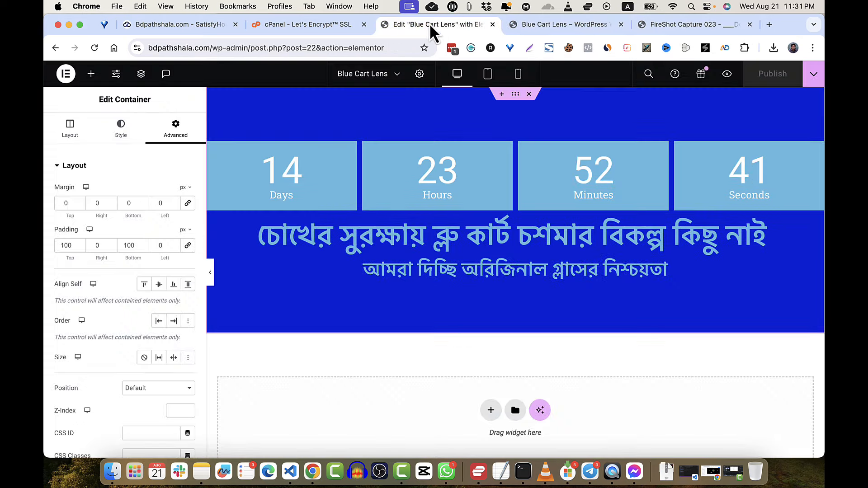
pyautogui.click(550, 25)
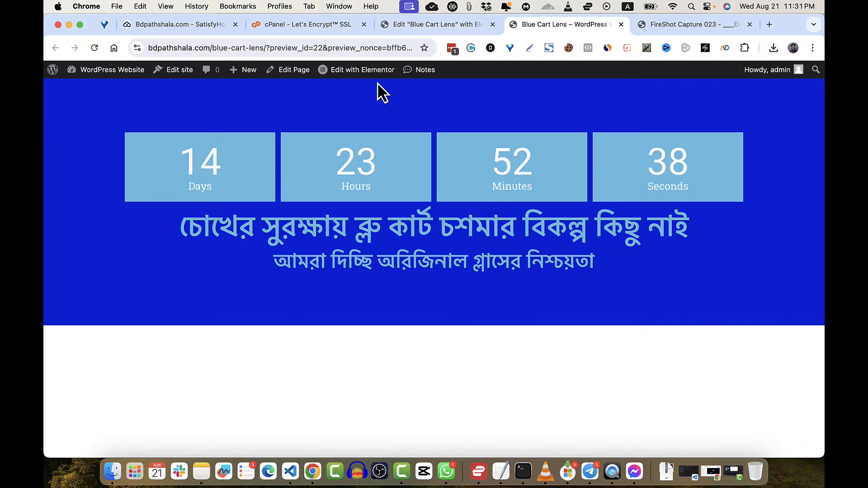
pyautogui.click(428, 24)
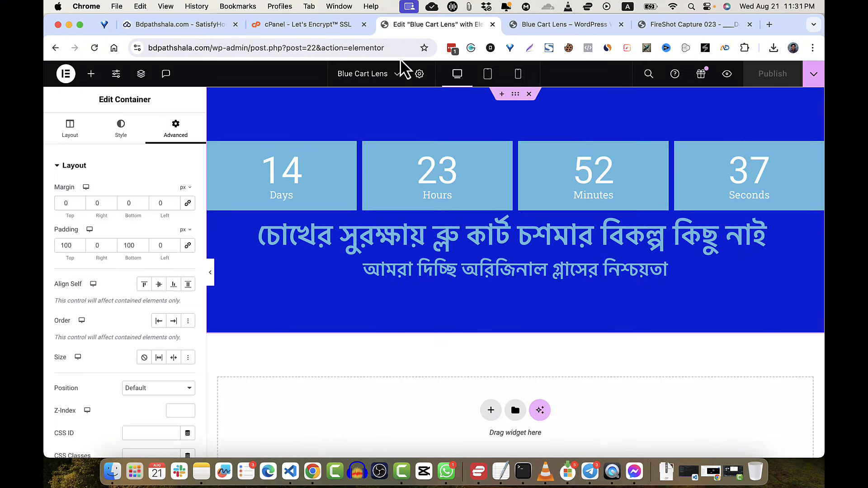
pyautogui.click(209, 273)
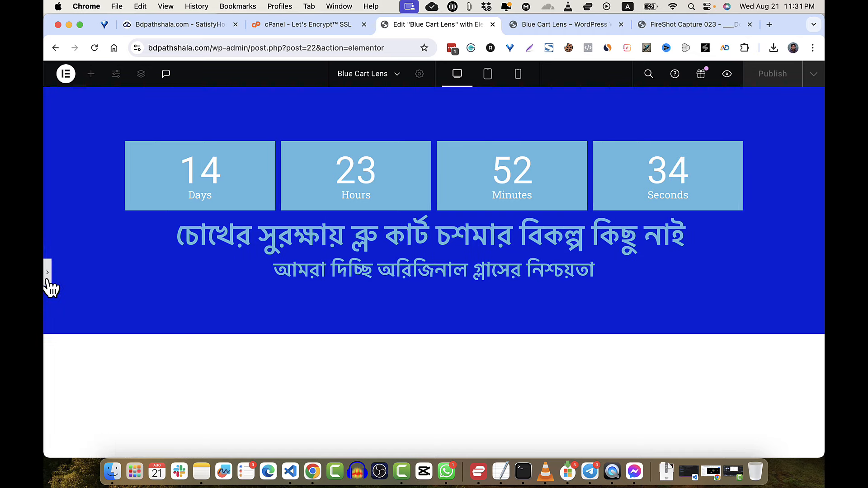
pyautogui.click(47, 276)
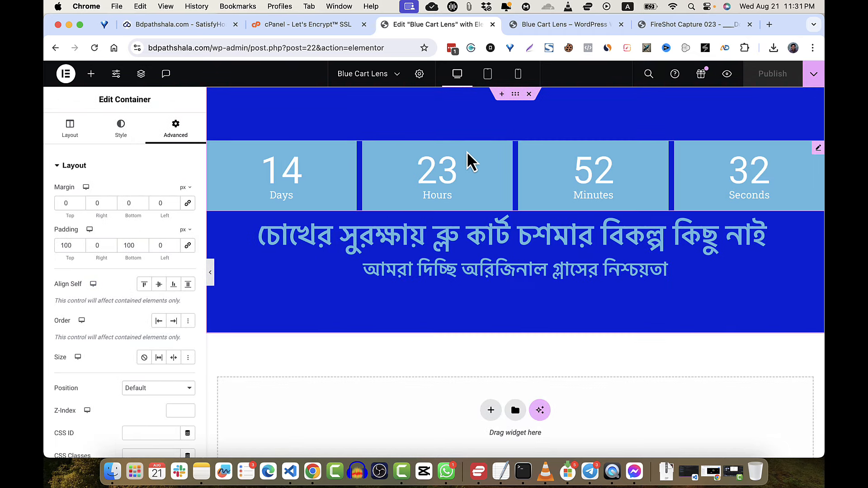
# - Set the countdown boxes' background colour to bright yellow #FFF900
pyautogui.click(485, 182)
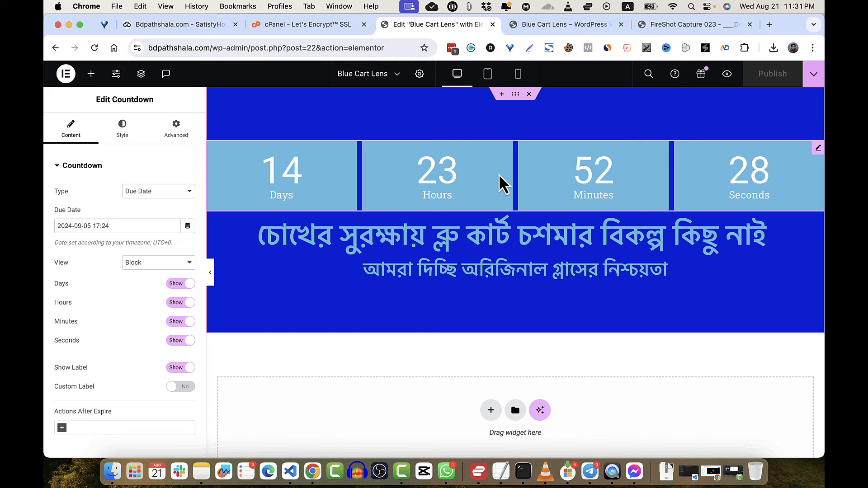
pyautogui.click(133, 137)
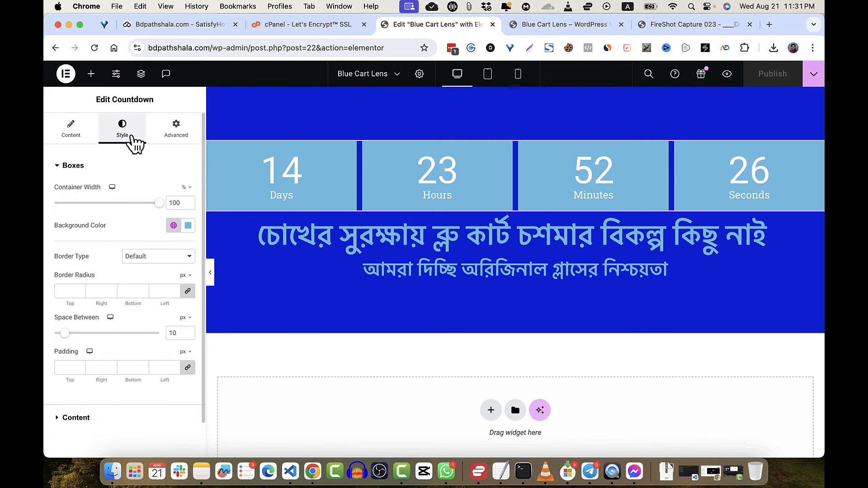
pyautogui.click(189, 226)
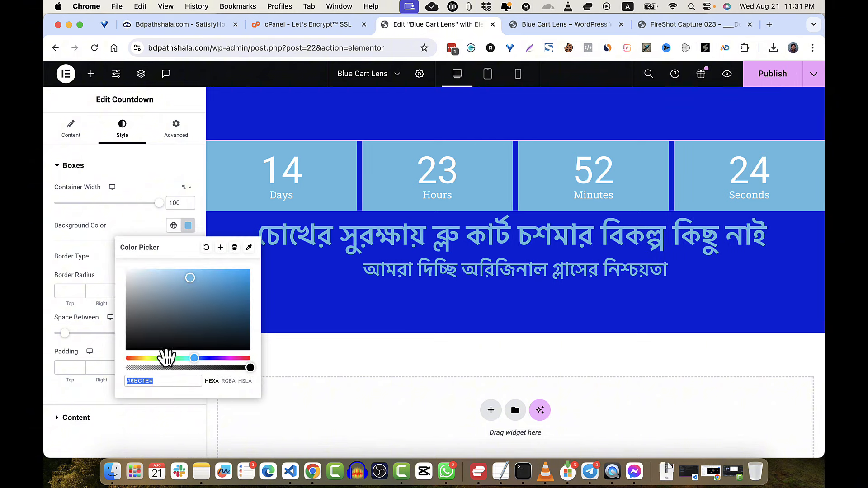
pyautogui.click(147, 358)
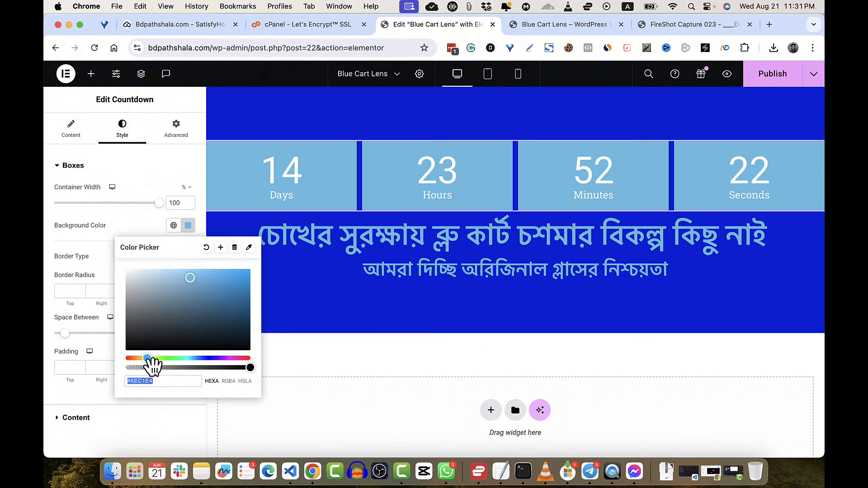
pyautogui.moveTo(154, 366); pyautogui.dragTo(151, 363)
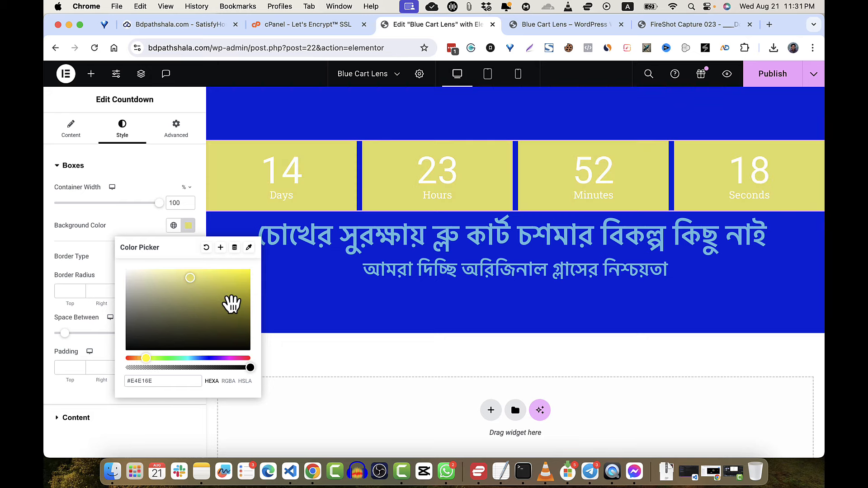
pyautogui.moveTo(231, 305); pyautogui.dragTo(256, 273)
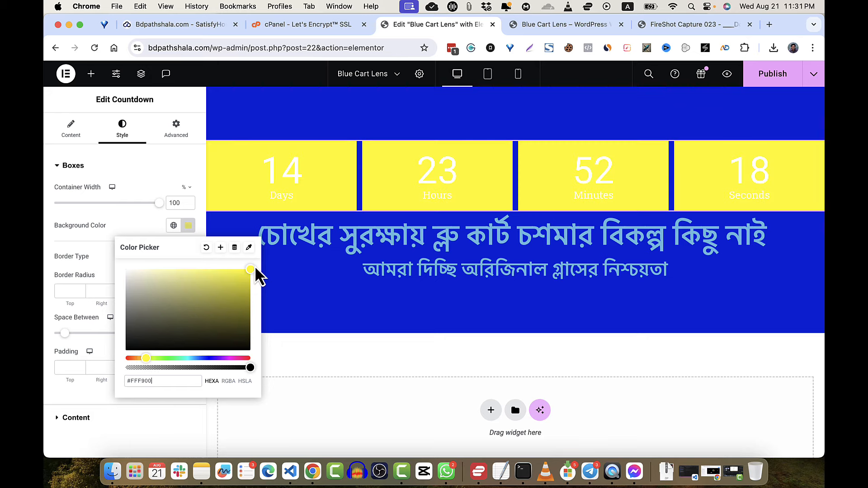
# - Compare the yellow countdown boxes in the live page against the reference screenshot
pyautogui.click(579, 28)
pyautogui.click(647, 26)
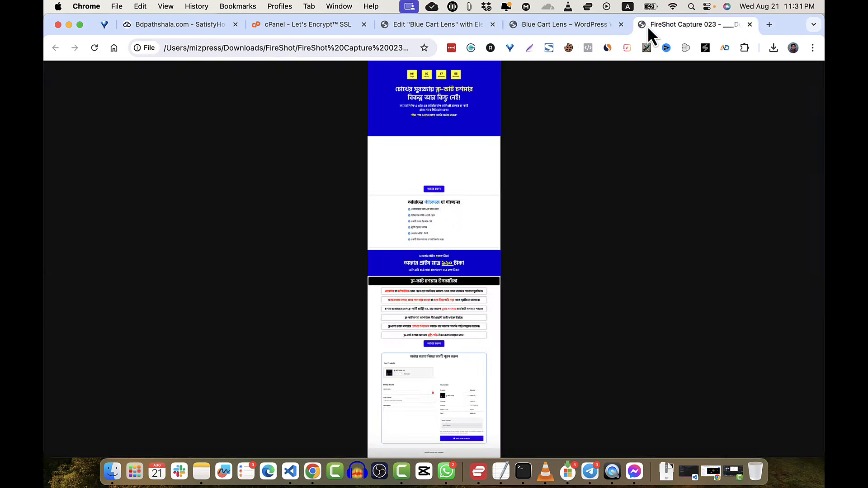
pyautogui.click(584, 28)
pyautogui.click(453, 28)
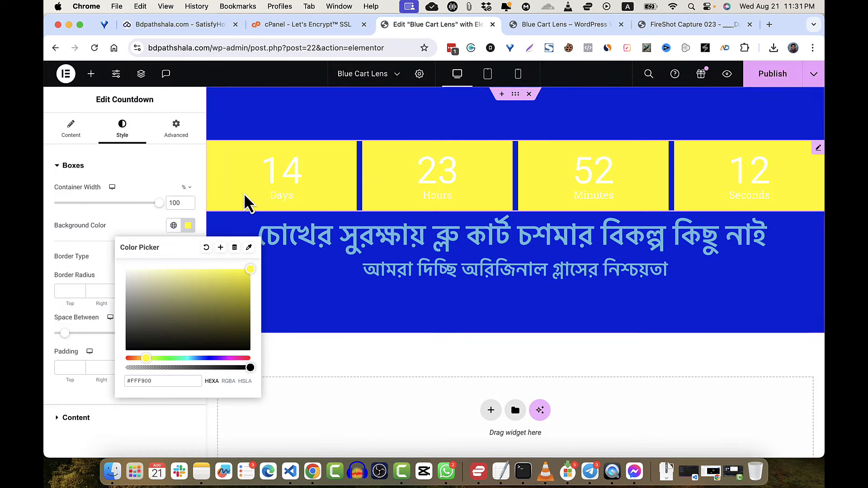
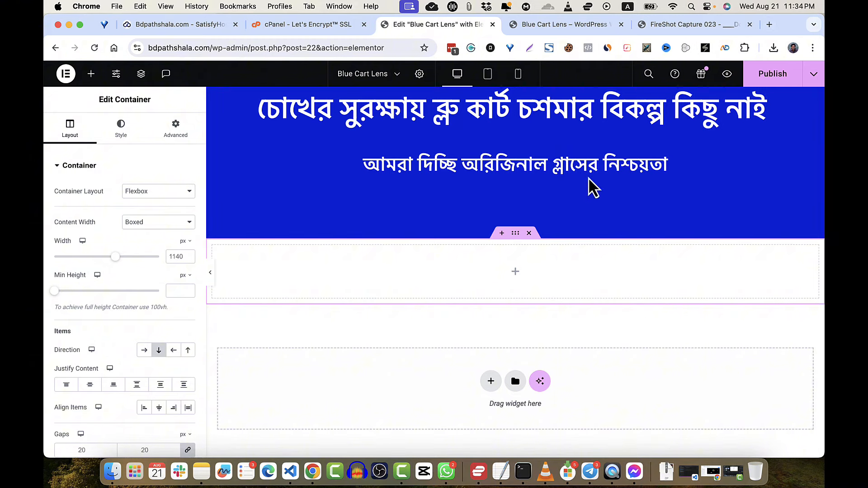
# - Drag an Icon List widget with three default items under the blue banner
pyautogui.scroll(1, 582, 282)
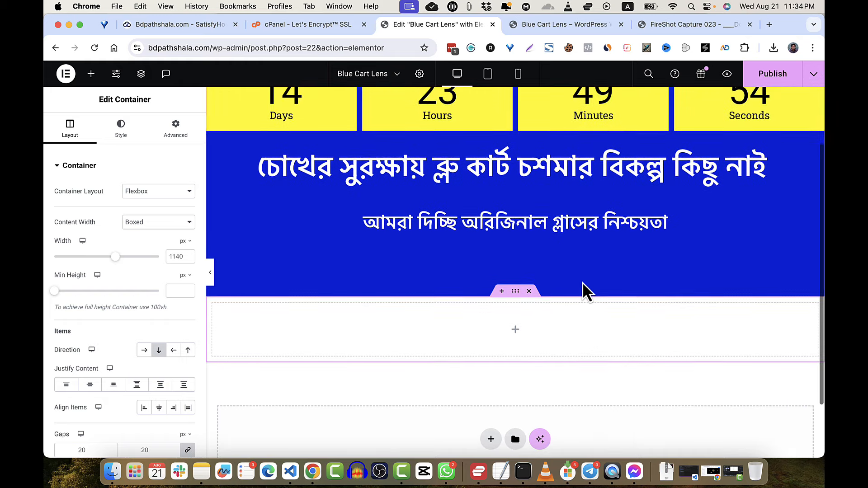
pyautogui.scroll(-1, 583, 282)
pyautogui.scroll(1, 582, 282)
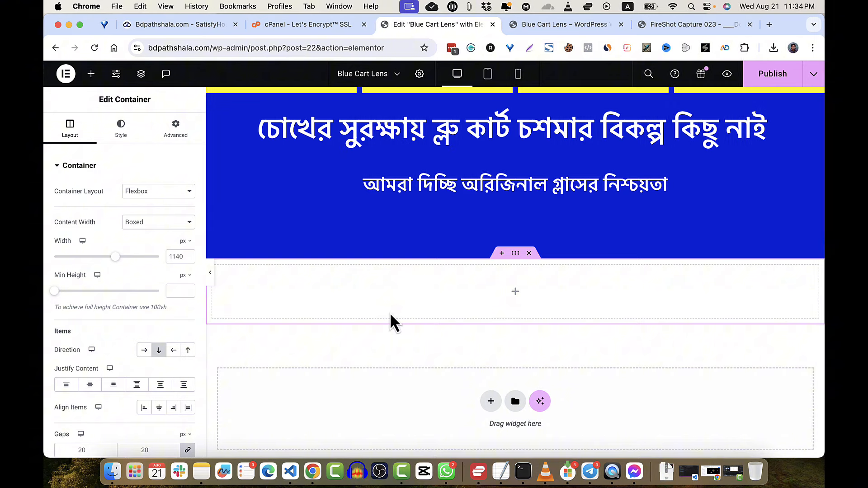
pyautogui.click(515, 293)
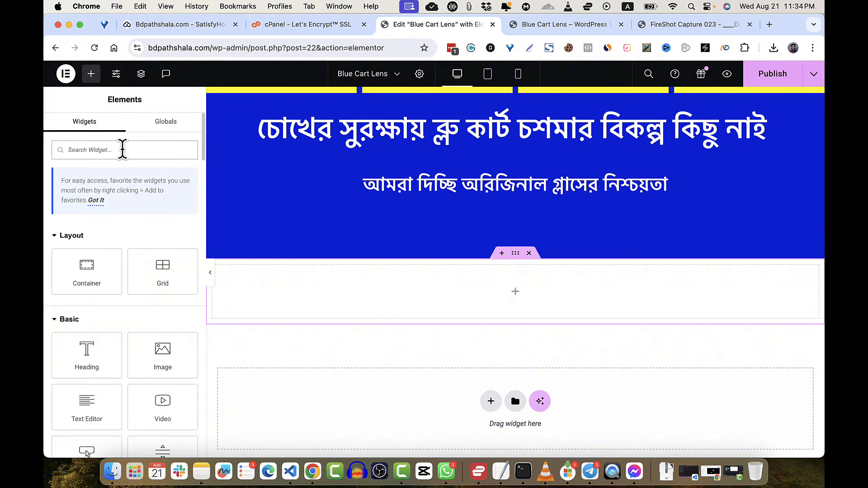
pyautogui.write('list')
pyautogui.moveTo(89, 233); pyautogui.dragTo(502, 338)
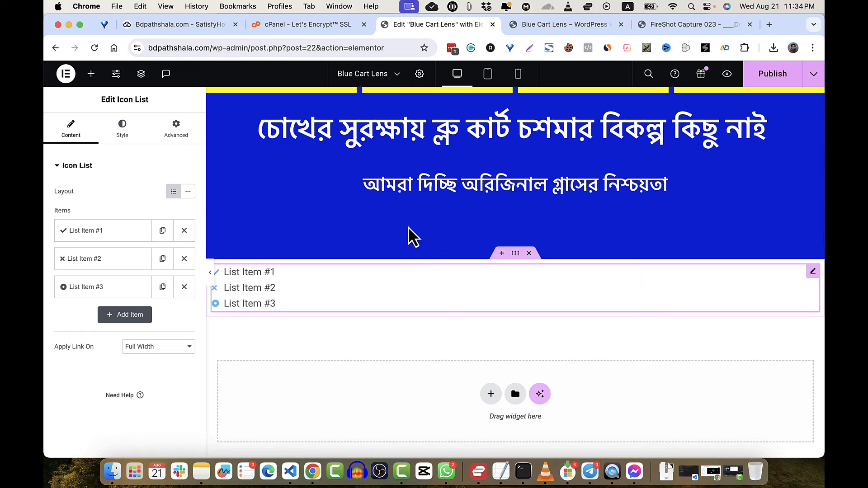
# - Add a new single-column empty container below the icon list
pyautogui.click(490, 394)
pyautogui.click(480, 425)
pyautogui.scroll(-2, 430, 407)
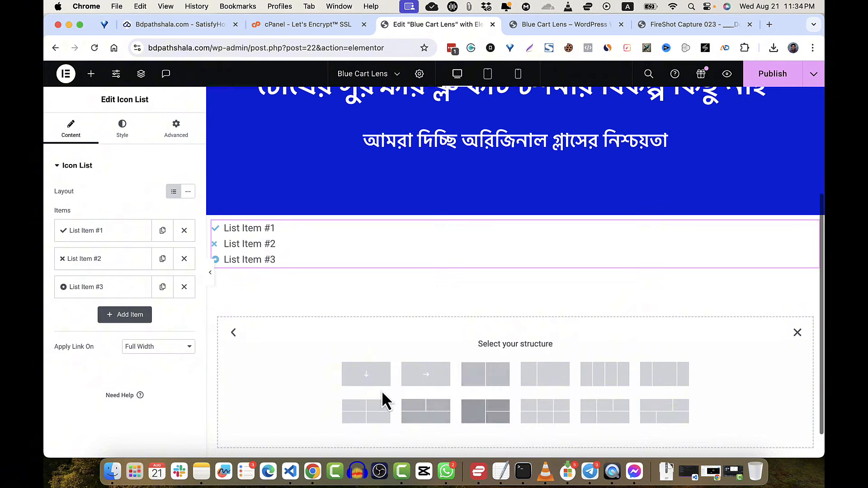
pyautogui.click(377, 385)
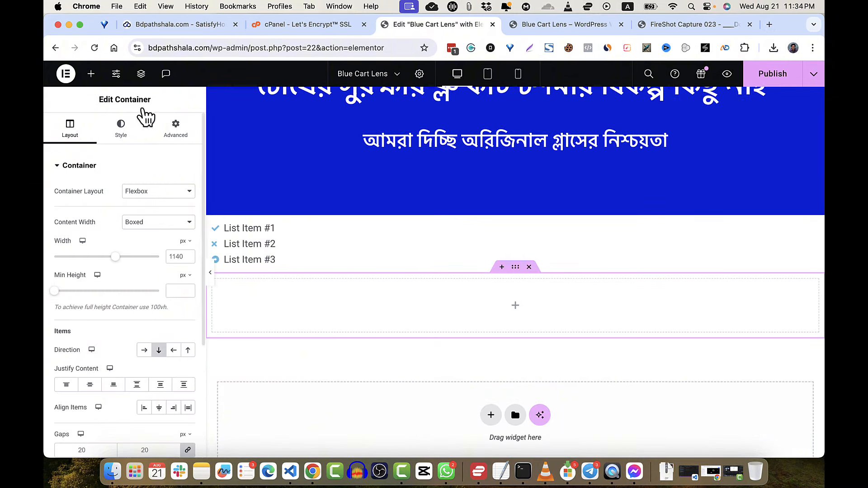
# - Search 'woocommer' and drag the Checkout widget into the empty container
pyautogui.click(91, 74)
pyautogui.click(128, 147)
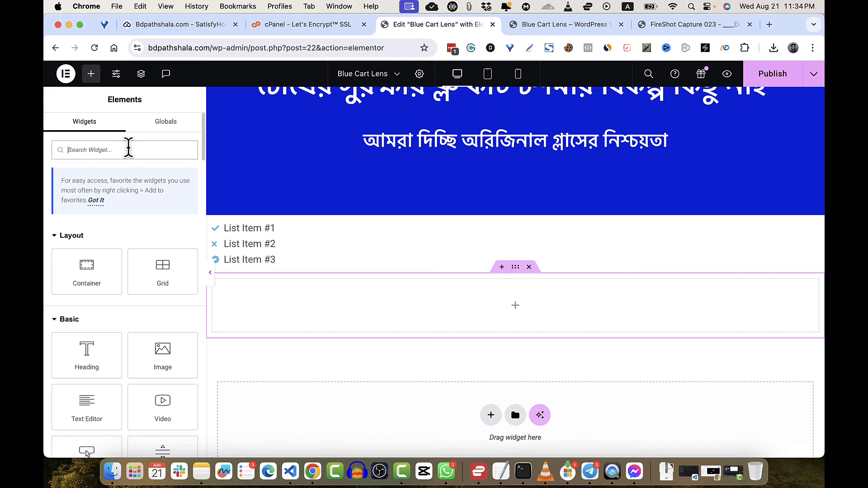
pyautogui.write('wooc')
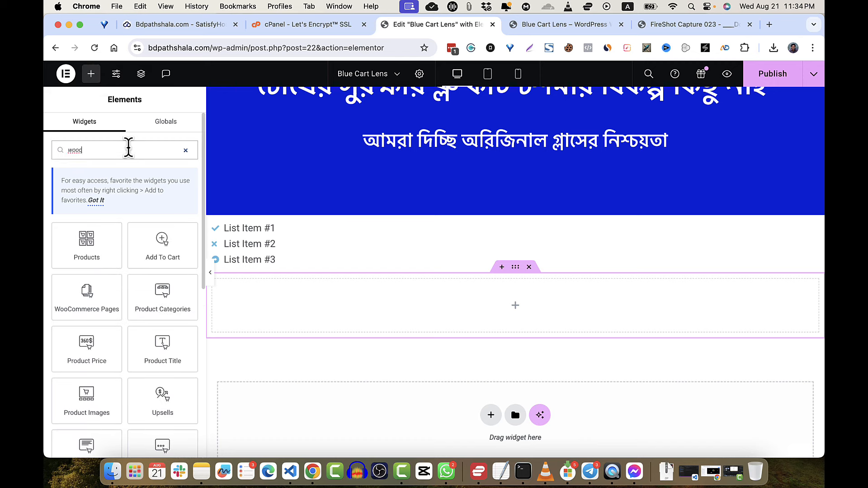
pyautogui.write('ommer')
pyautogui.scroll(-3, 112, 298)
pyautogui.scroll(-5, 113, 299)
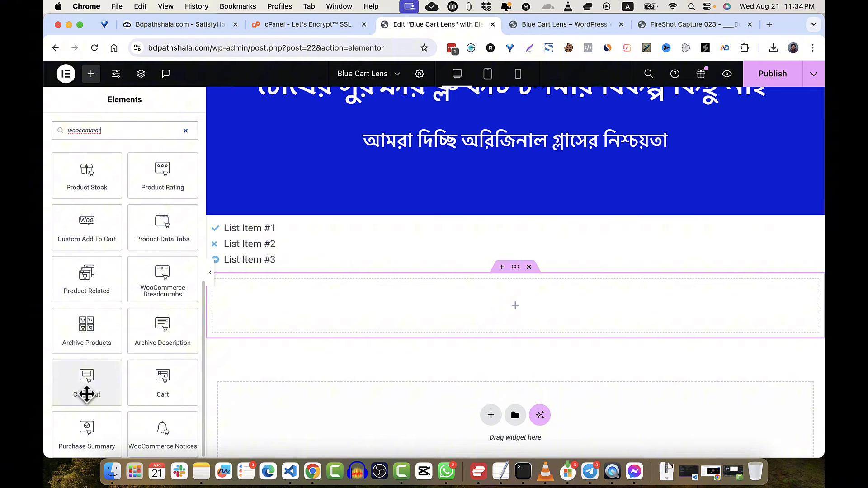
pyautogui.moveTo(85, 398); pyautogui.dragTo(421, 283)
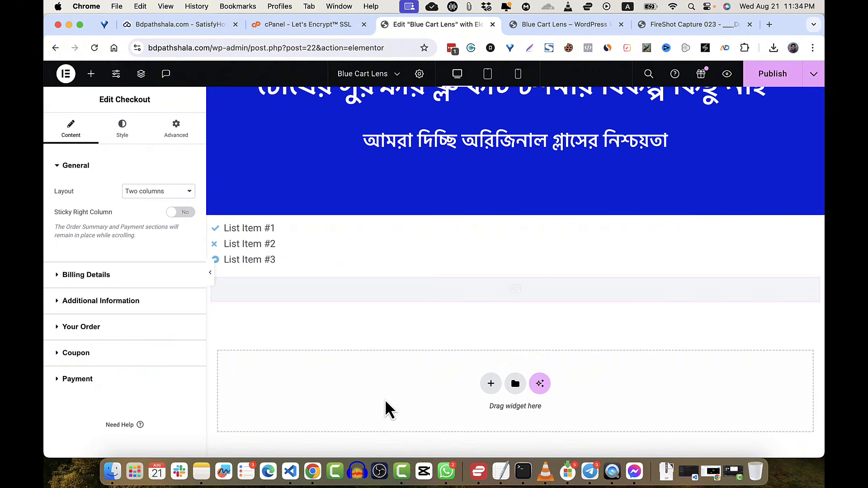
# - Review the two-column checkout form under the icon list and publish the page
pyautogui.scroll(-5, 384, 399)
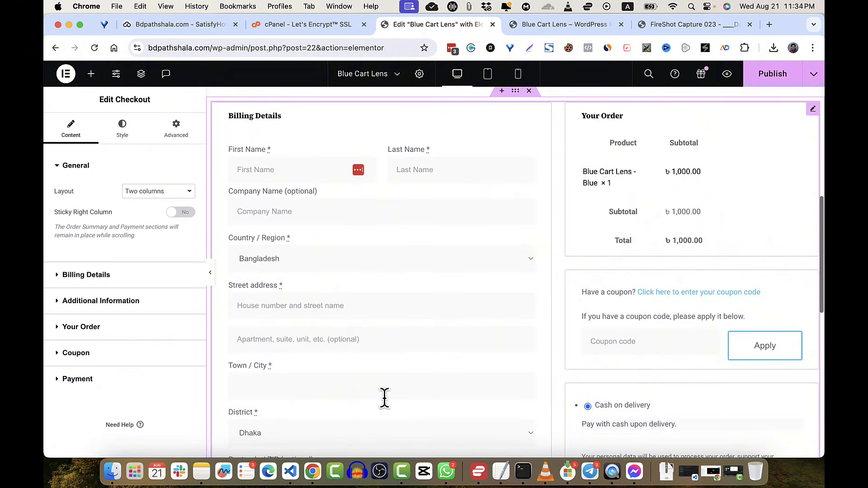
pyautogui.scroll(-5, 384, 398)
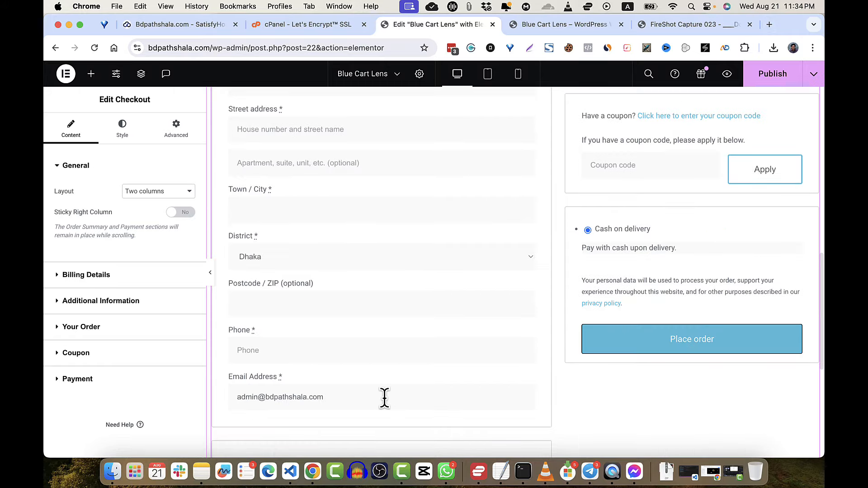
pyautogui.scroll(7, 491, 289)
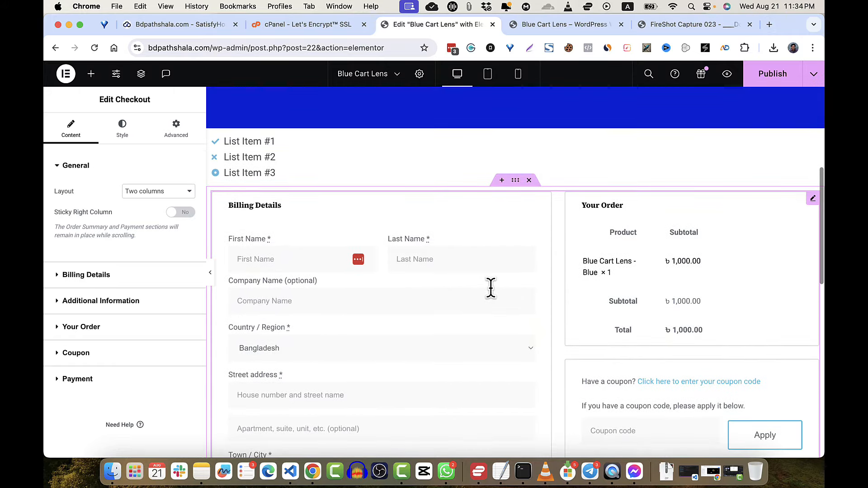
pyautogui.scroll(-12, 492, 289)
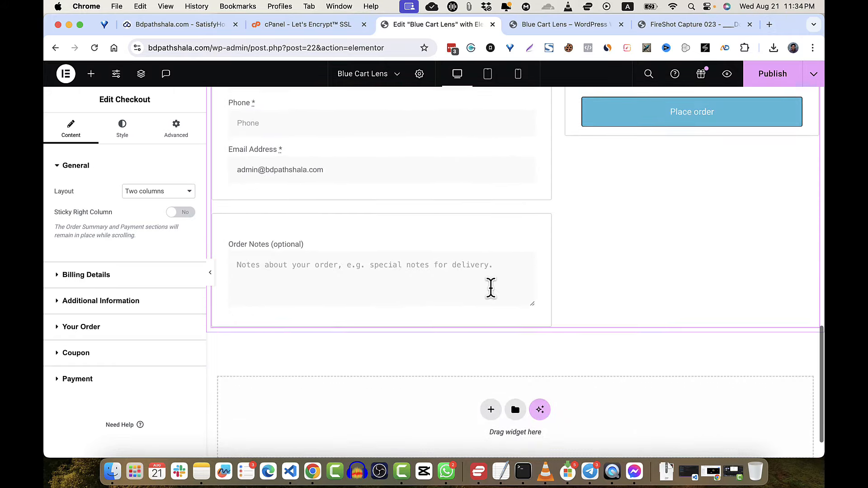
pyautogui.click(783, 83)
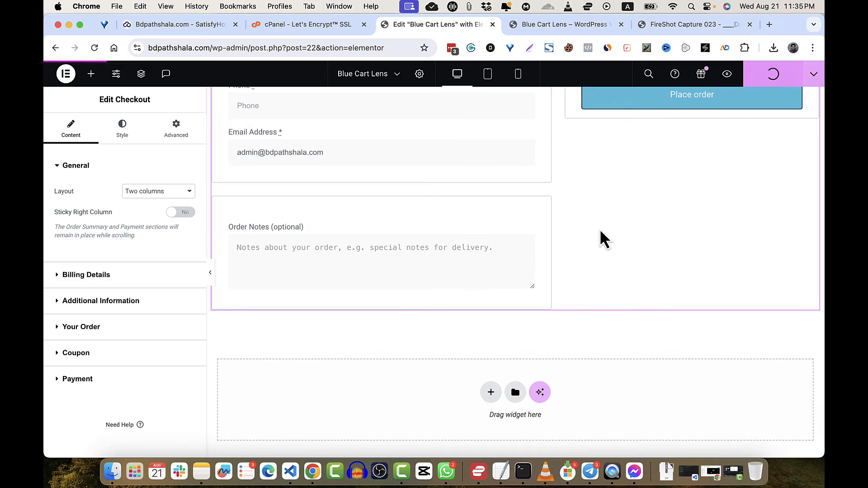
pyautogui.scroll(12, 582, 258)
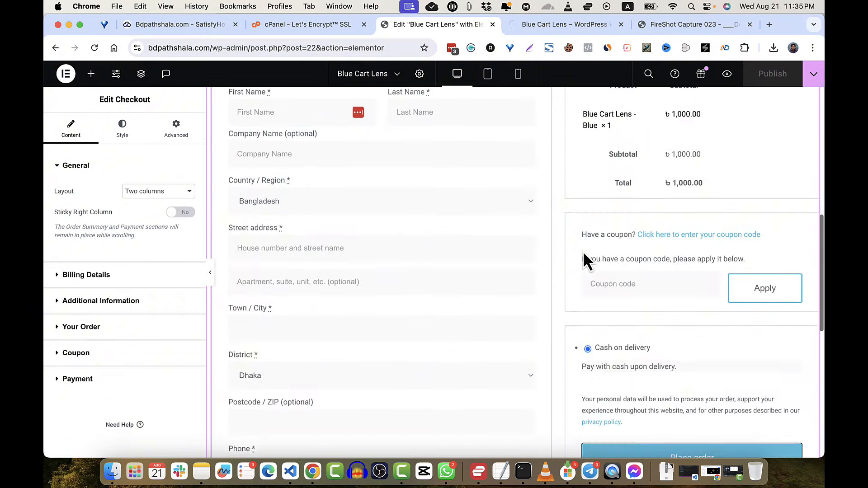
# - Set the checkout widget's Sections background colour to light blue #50CCF5
pyautogui.click(183, 133)
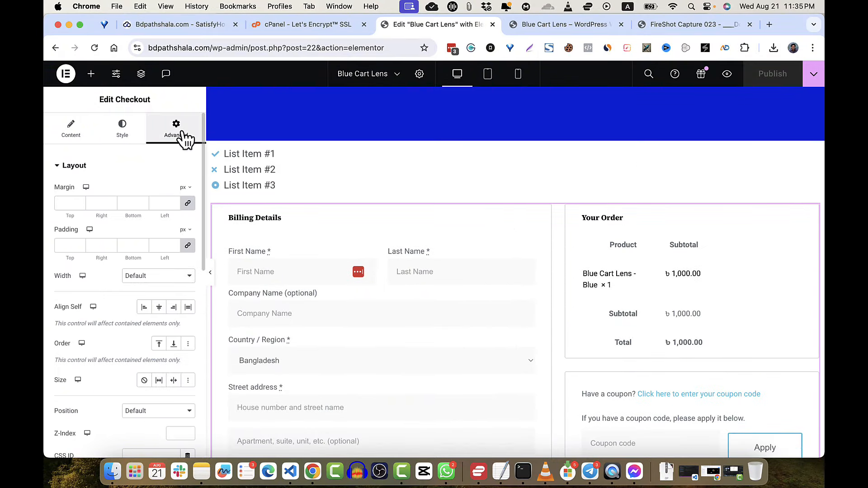
pyautogui.click(121, 136)
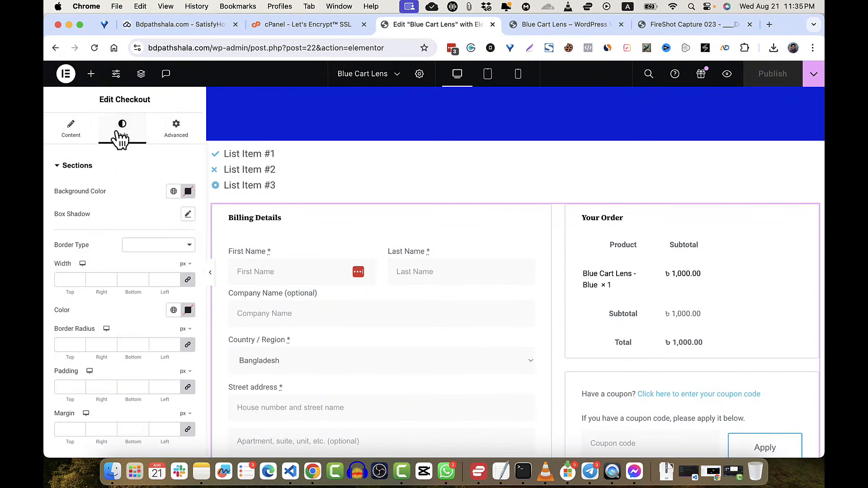
pyautogui.click(189, 194)
pyautogui.click(140, 244)
pyautogui.moveTo(143, 249)
pyautogui.mouseDown()
pyautogui.moveTo(175, 266)
pyautogui.moveTo(138, 248)
pyautogui.mouseUp()
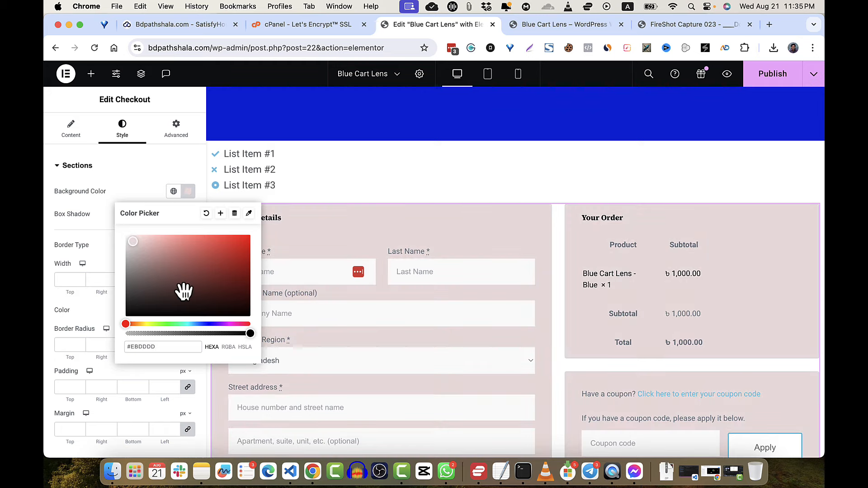
pyautogui.click(193, 324)
pyautogui.moveTo(233, 253); pyautogui.dragTo(214, 244)
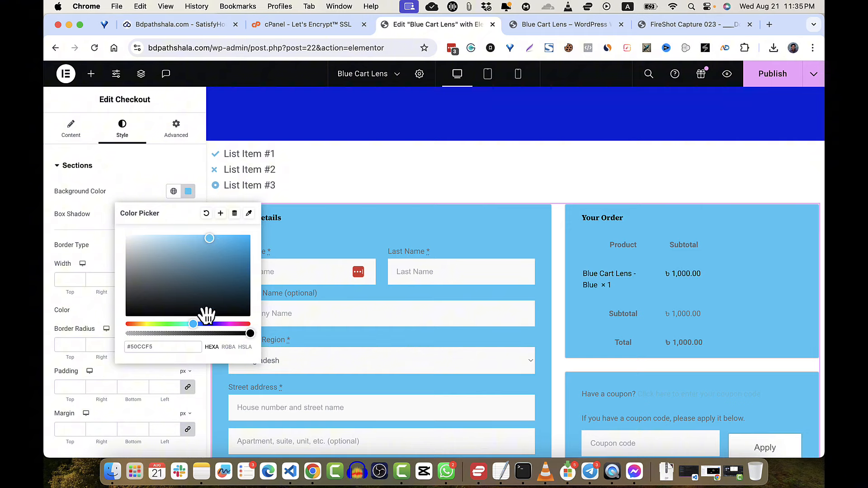
# - Publish the light blue checkout styling and scroll through the result
pyautogui.click(771, 77)
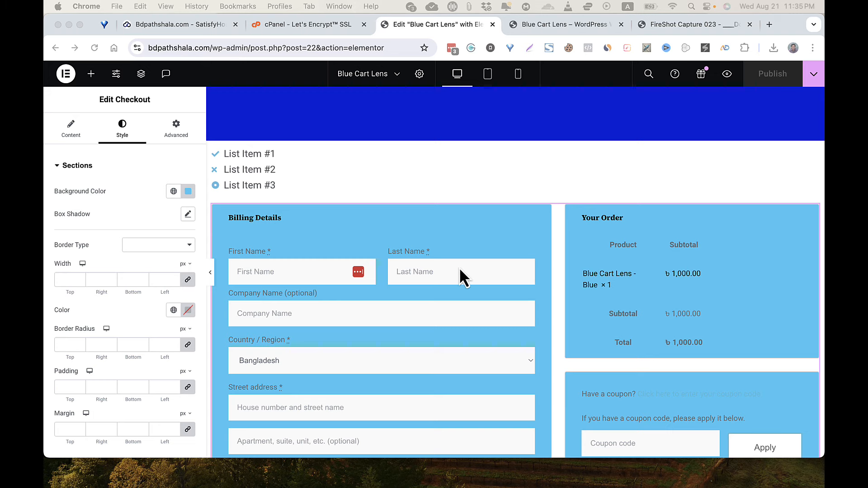
pyautogui.scroll(-10, 499, 294)
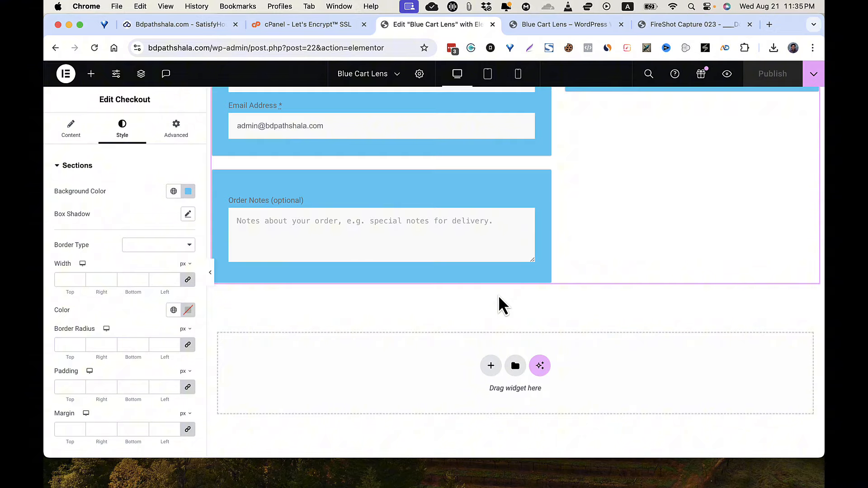
pyautogui.scroll(17, 498, 295)
pyautogui.scroll(-11, 498, 295)
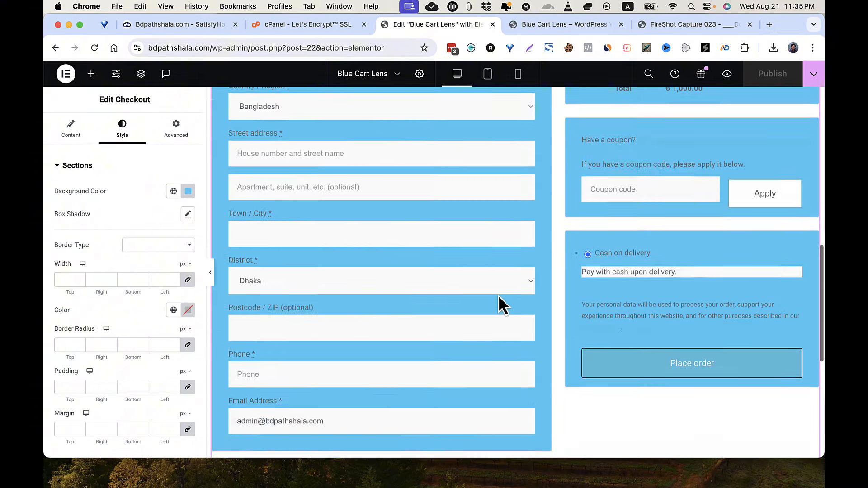
pyautogui.scroll(-5, 498, 295)
pyautogui.scroll(16, 498, 295)
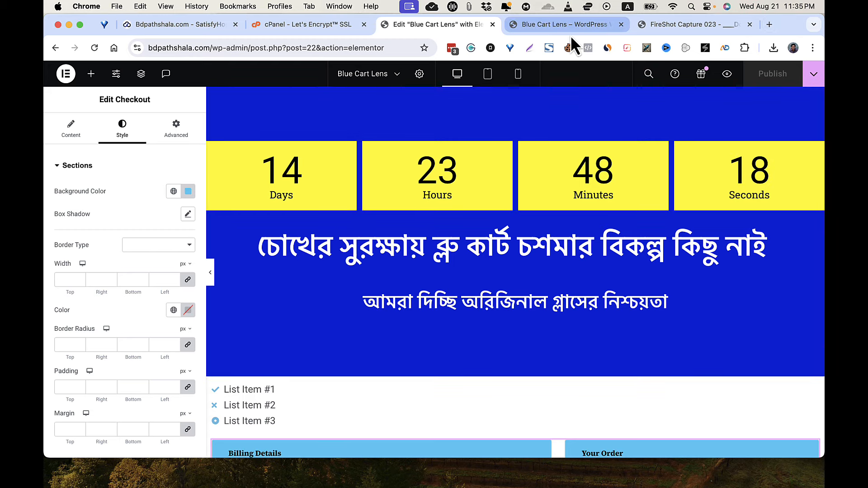
pyautogui.click(726, 75)
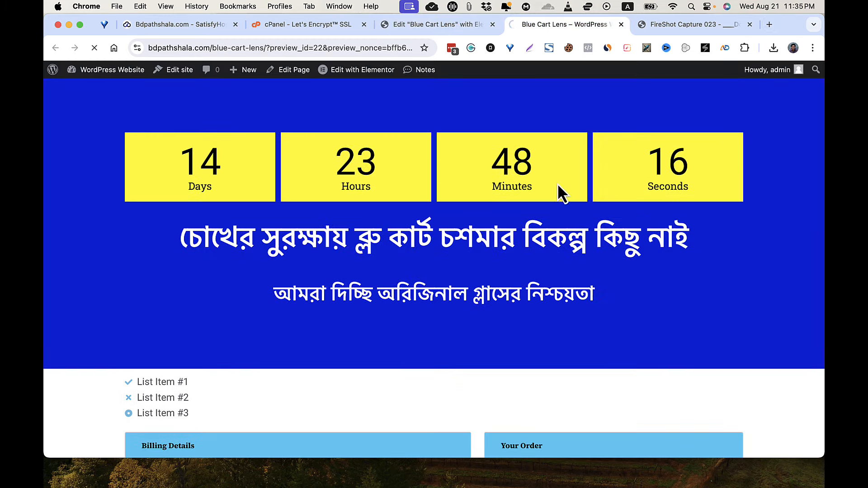
pyautogui.scroll(-10, 538, 208)
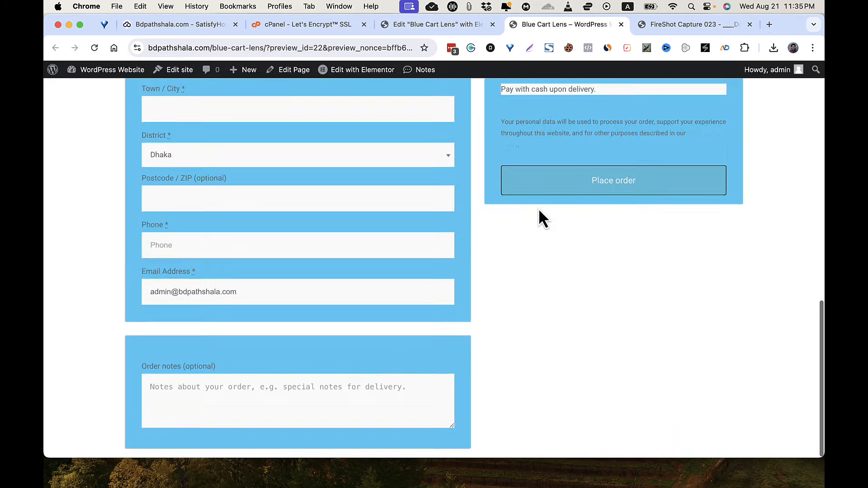
pyautogui.scroll(6, 539, 208)
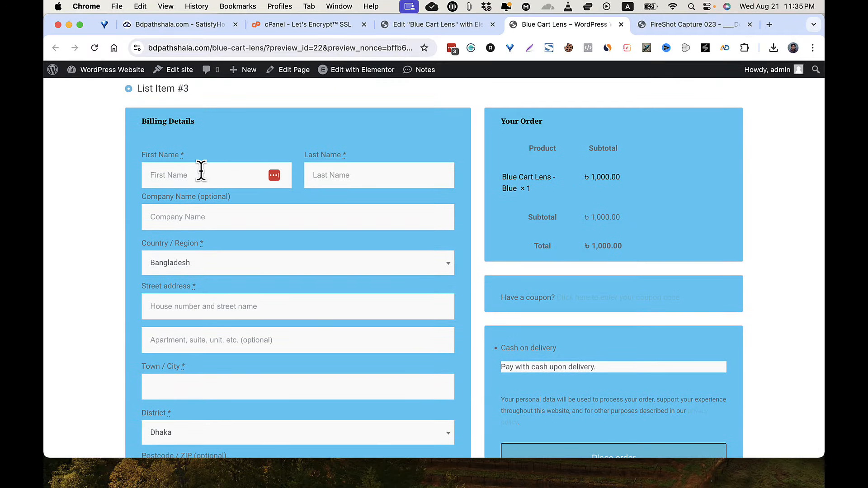
pyautogui.click(201, 170)
pyautogui.click(569, 254)
pyautogui.moveTo(267, 48); pyautogui.dragTo(687, 49)
pyautogui.press('BackSpace')
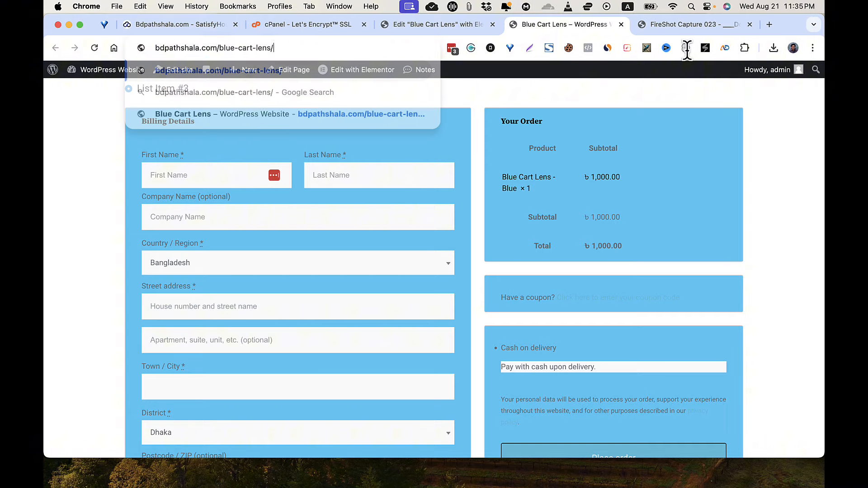
pyautogui.press('Return')
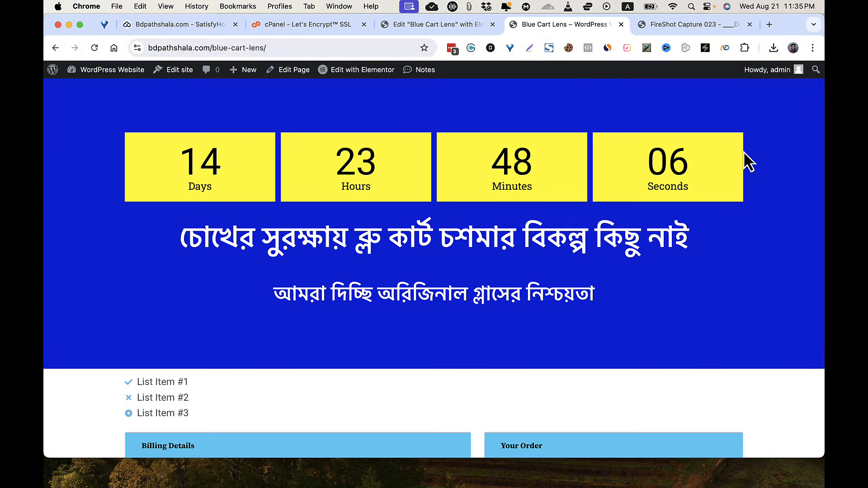
pyautogui.scroll(-13, 744, 151)
pyautogui.scroll(11, 744, 151)
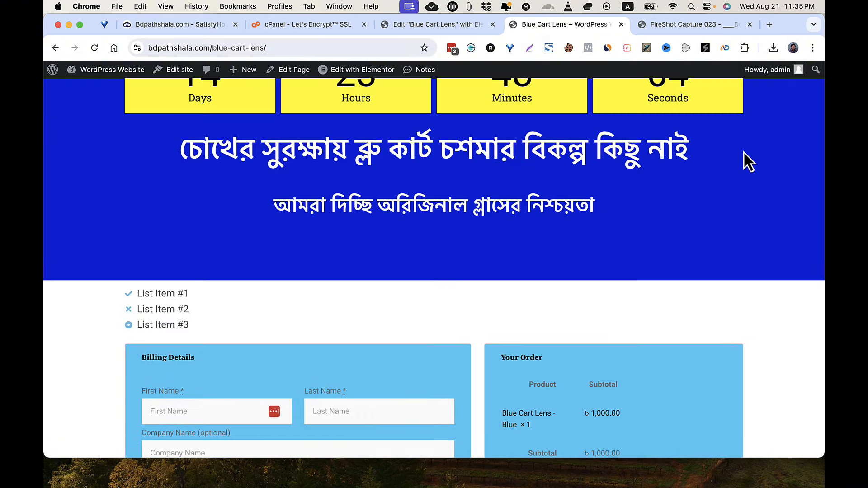
pyautogui.scroll(-7, 744, 152)
pyautogui.scroll(2, 743, 152)
pyautogui.scroll(-3, 743, 152)
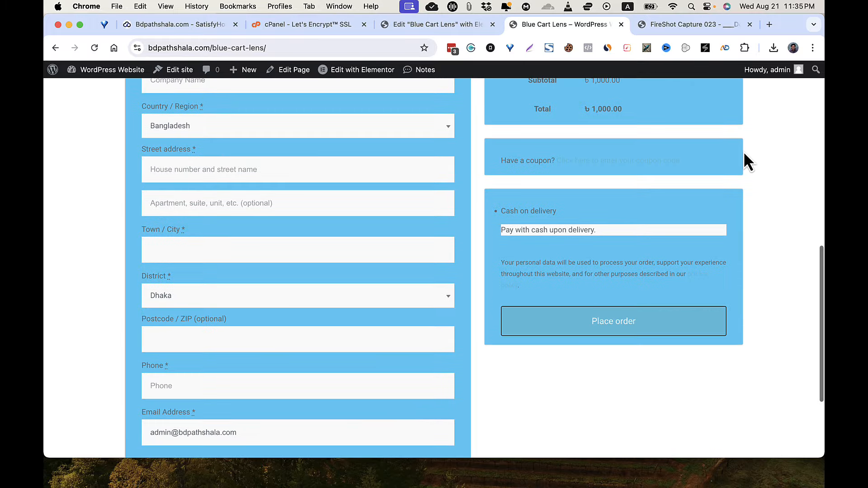
pyautogui.scroll(-3, 745, 154)
pyautogui.scroll(8, 744, 154)
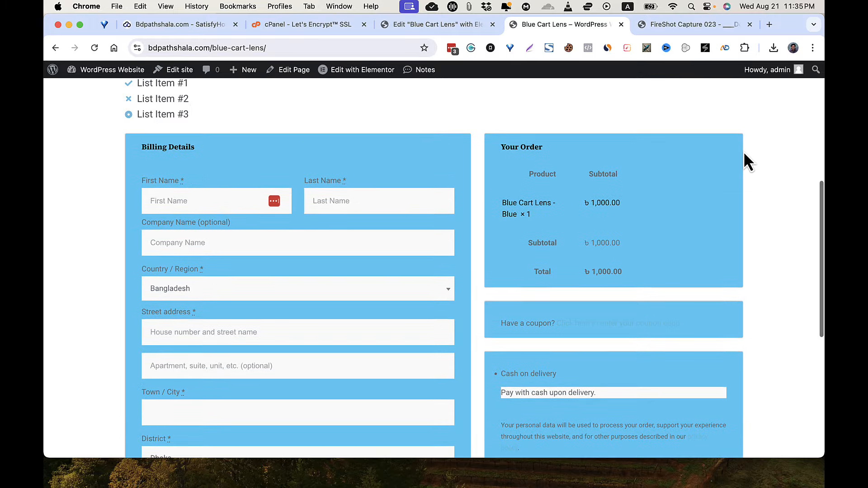
pyautogui.scroll(-2, 743, 151)
pyautogui.scroll(-2, 481, 283)
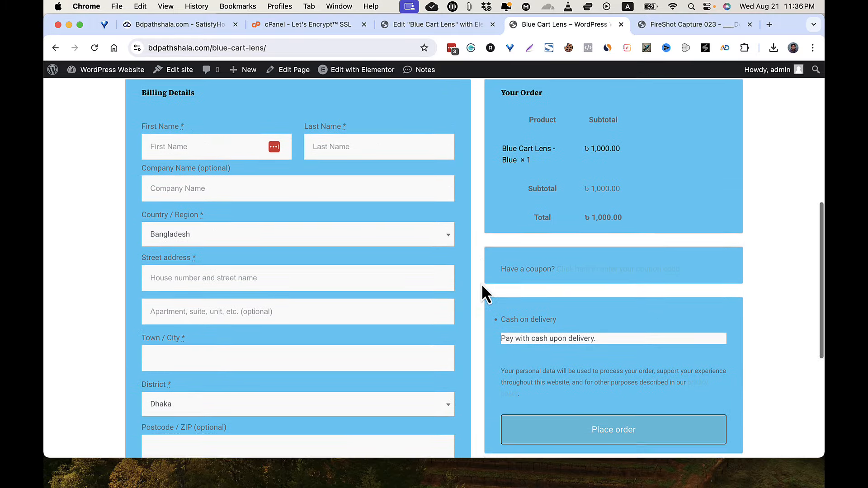
pyautogui.scroll(-7, 482, 284)
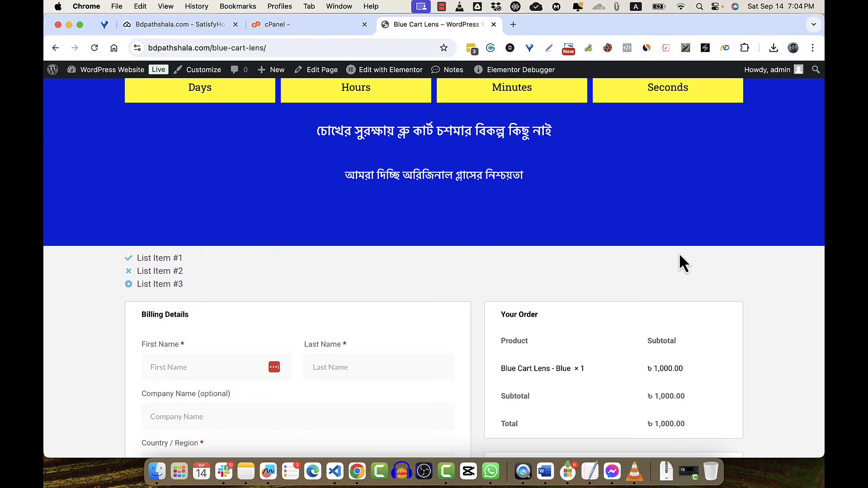
# - Copy the Blue Cart Lens page URL and open a new incognito window
pyautogui.scroll(-10, 680, 255)
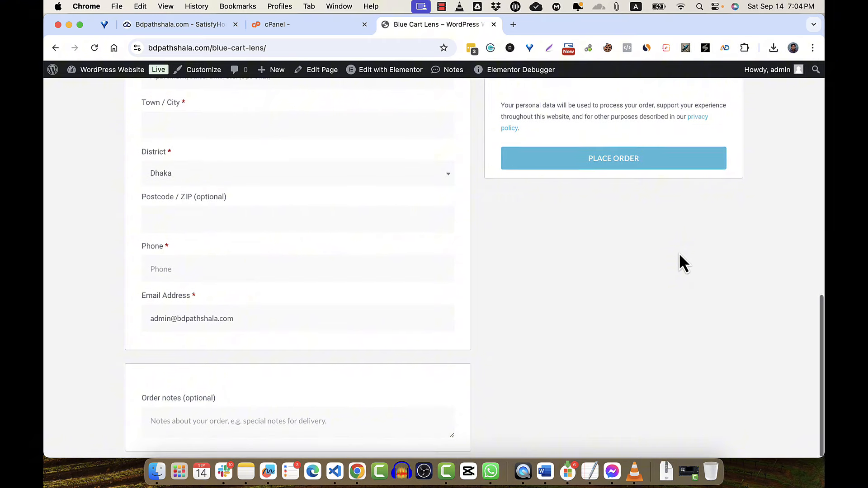
pyautogui.scroll(10, 679, 252)
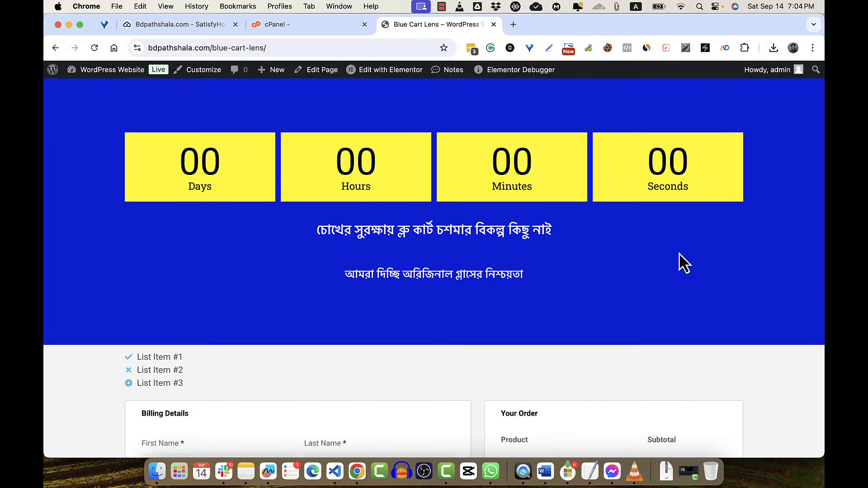
pyautogui.click(300, 47)
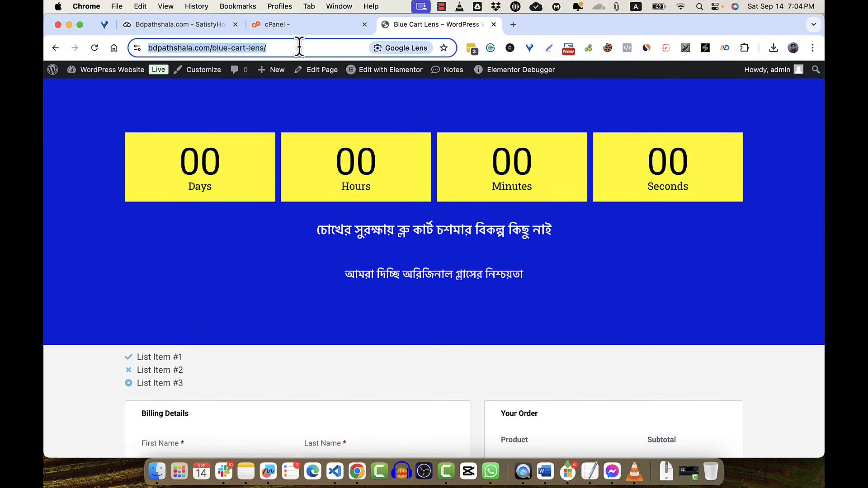
pyautogui.press('super+c')
pyautogui.click(808, 49)
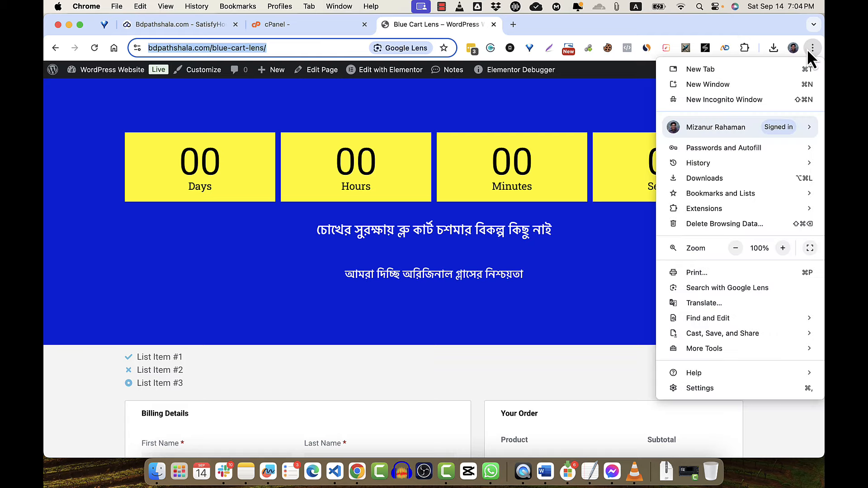
pyautogui.click(749, 99)
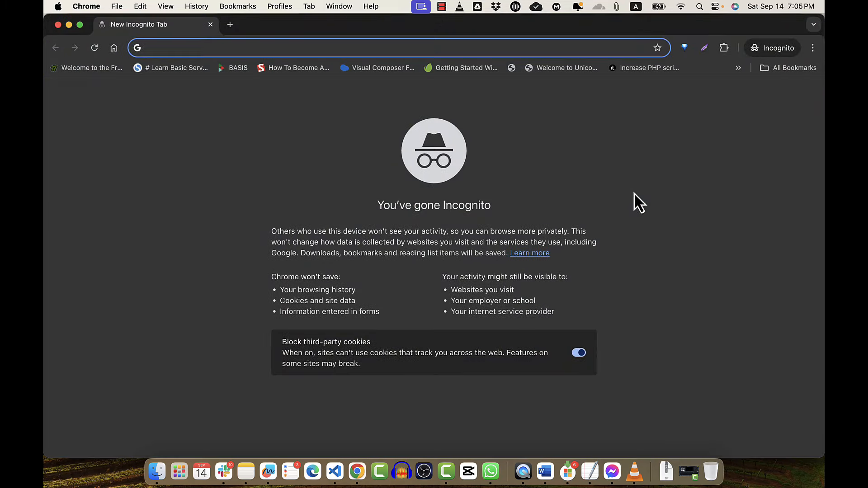
# - Load the copied URL in incognito, confirm no checkout form appears, then close that window
pyautogui.press('super+v')
pyautogui.press('Return')
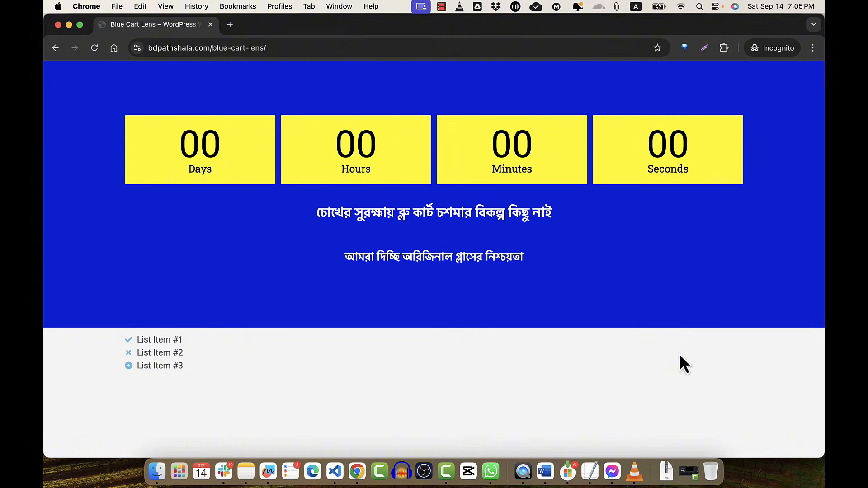
pyautogui.click(213, 49)
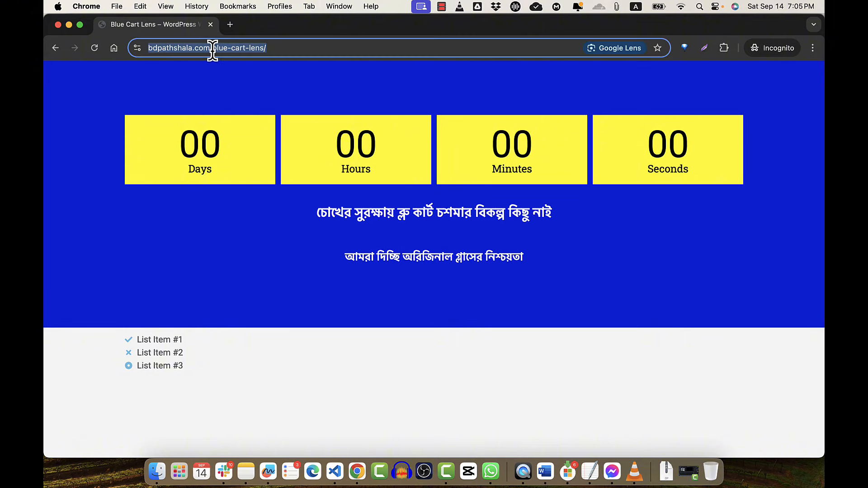
pyautogui.click(213, 48)
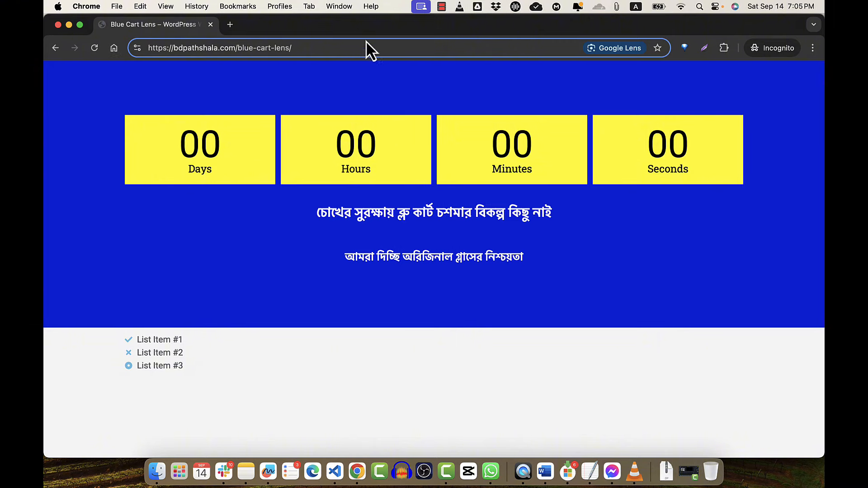
pyautogui.click(56, 27)
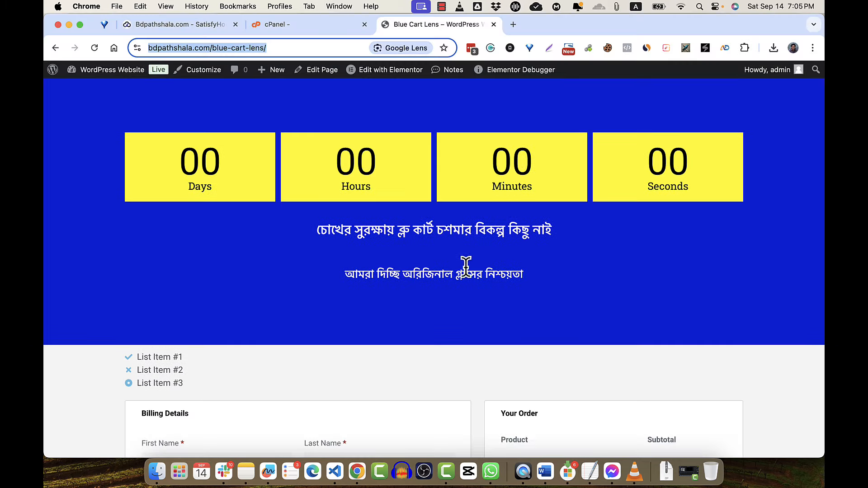
pyautogui.click(307, 47)
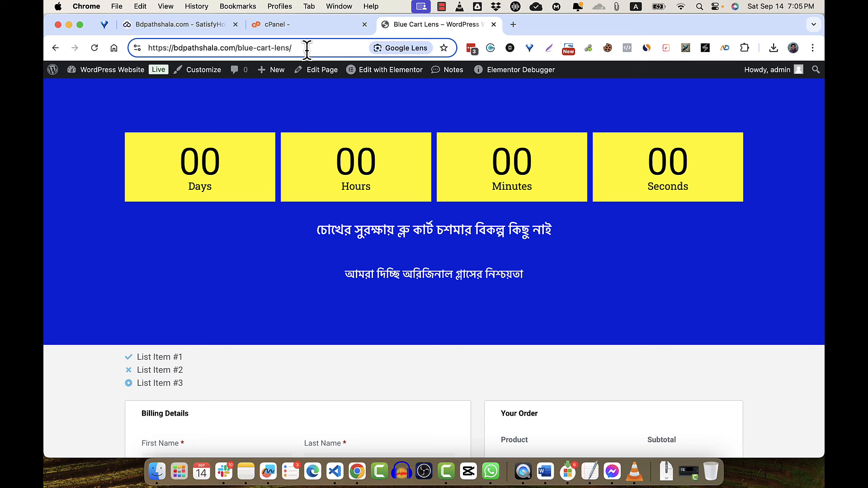
# - Read the simple-product URL format in WooCommerce's 'Add to Cart' URLs guide, then return to Blue Cart Lens
pyautogui.click(441, 5)
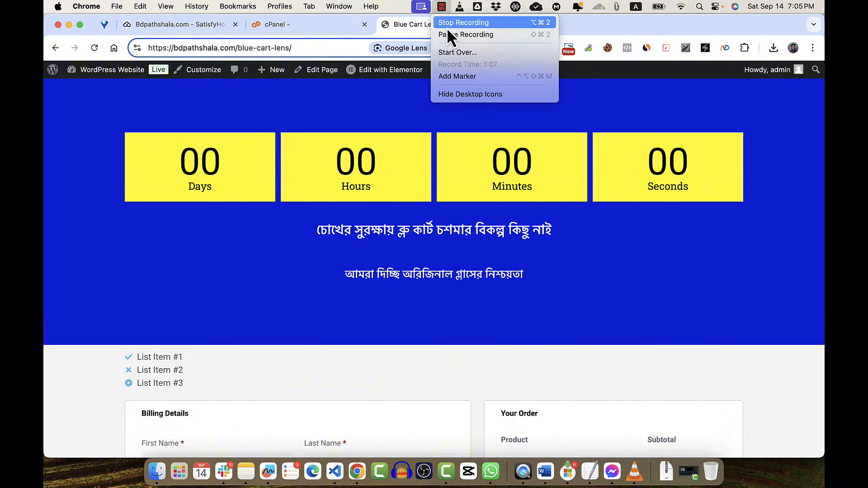
pyautogui.click(446, 27)
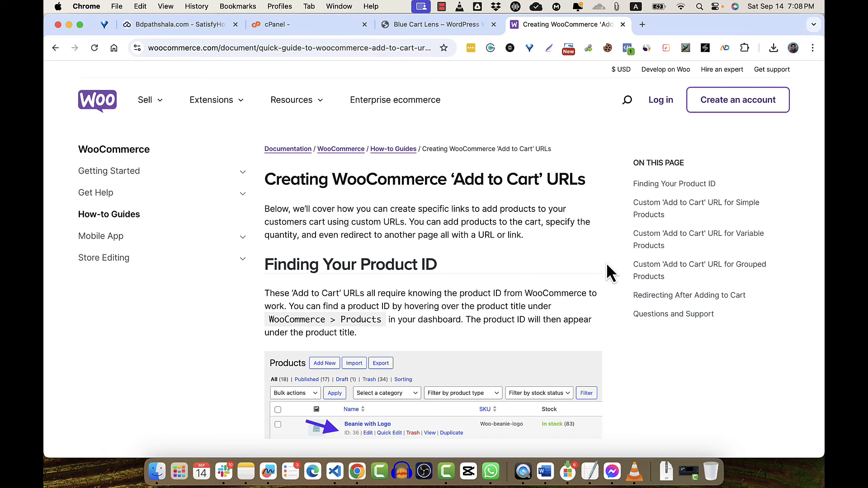
pyautogui.scroll(2, 607, 262)
pyautogui.scroll(1, 583, 166)
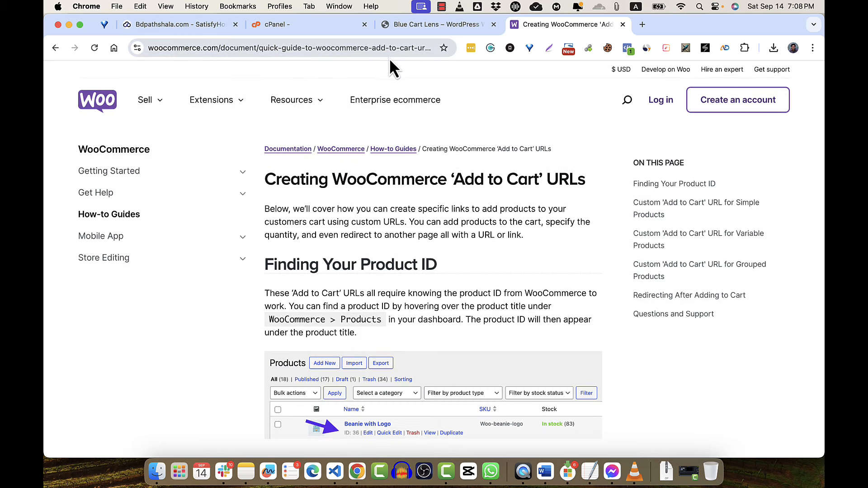
pyautogui.scroll(-5, 528, 253)
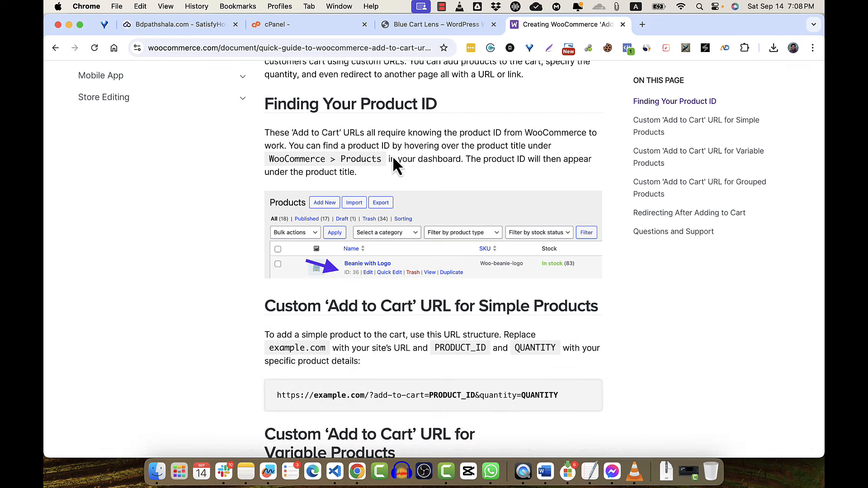
pyautogui.click(427, 27)
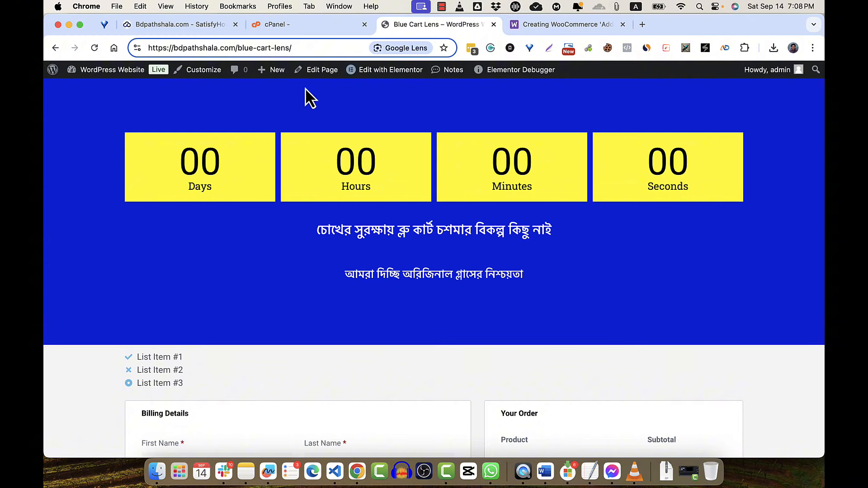
# - Find Blue Cart Lens product ID 12 and its variation IDs: Blue 15, Red 16, Yellow 17
pyautogui.moveTo(126, 80)
pyautogui.keyDown('super'); pyautogui.click(120, 90); pyautogui.keyUp('super')
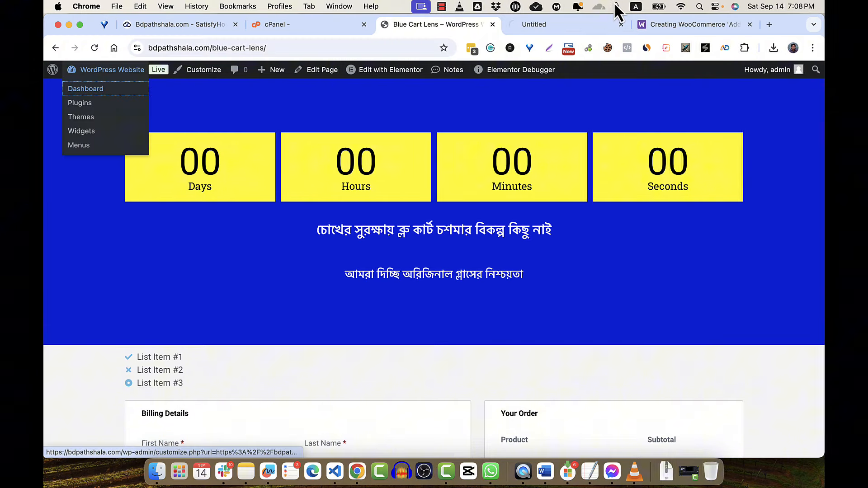
pyautogui.click(574, 27)
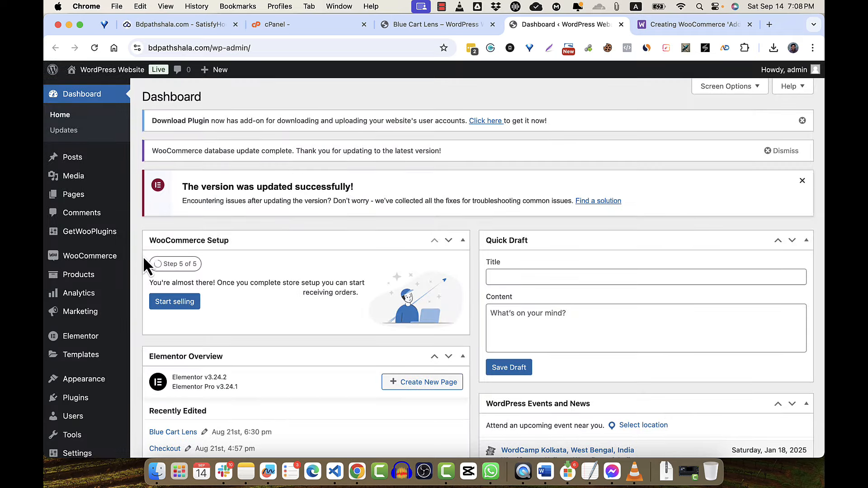
pyautogui.click(89, 278)
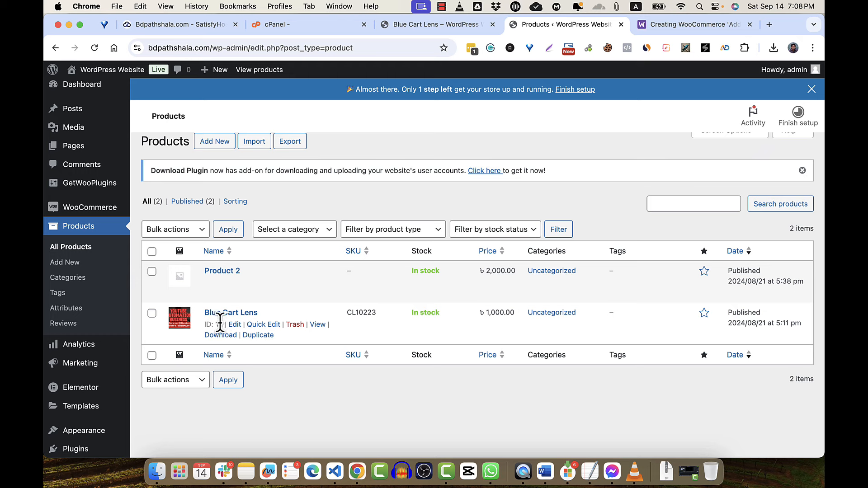
pyautogui.click(235, 324)
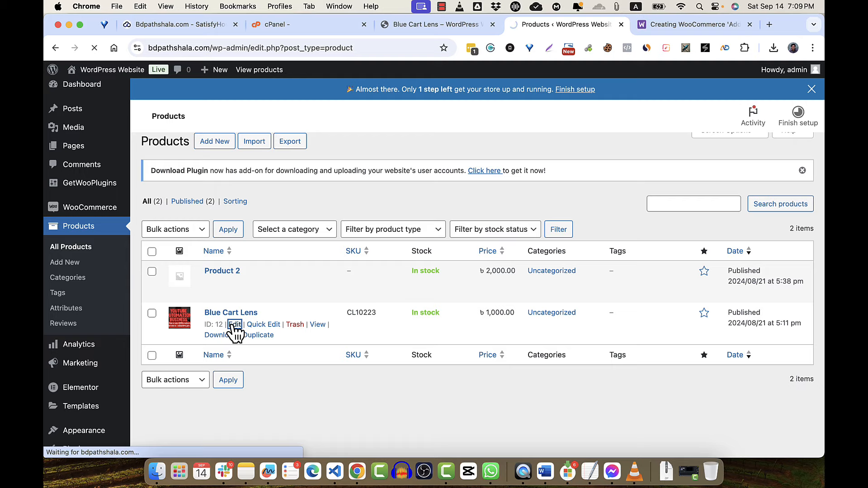
pyautogui.scroll(-15, 428, 333)
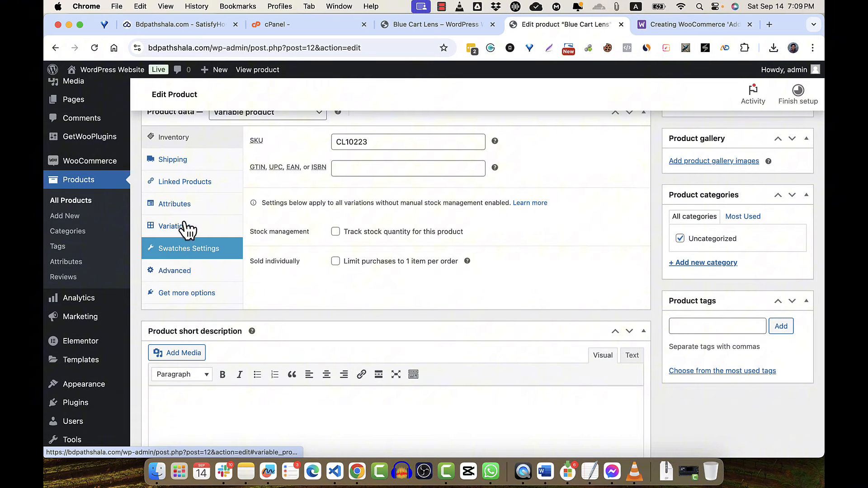
pyautogui.click(174, 226)
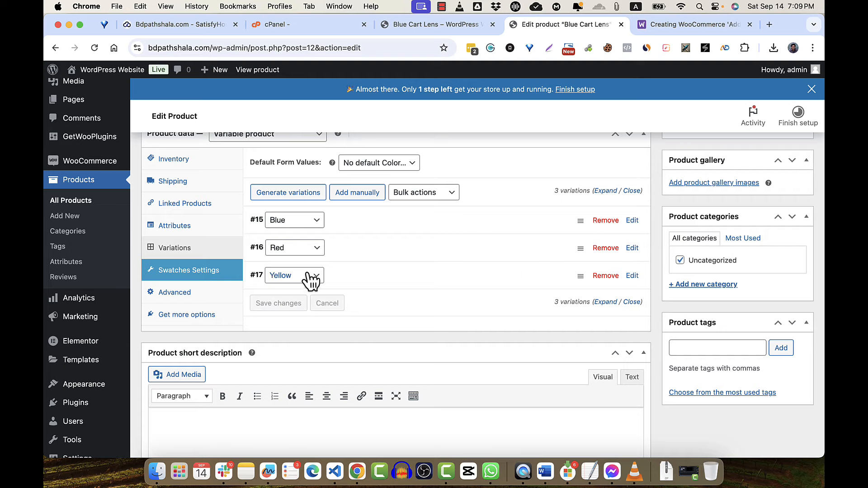
pyautogui.click(689, 23)
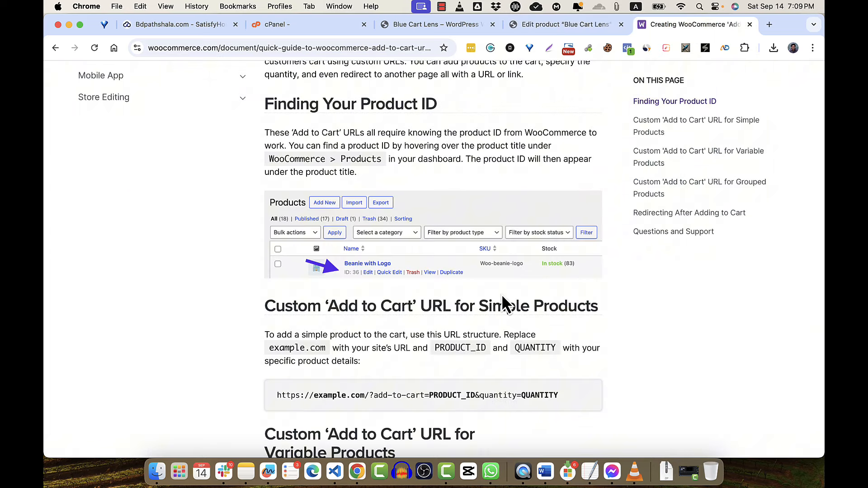
# - Load bdpathshala.com/blue-cart-lens/ in a new incognito window
pyautogui.scroll(-3, 355, 330)
pyautogui.scroll(-2, 355, 330)
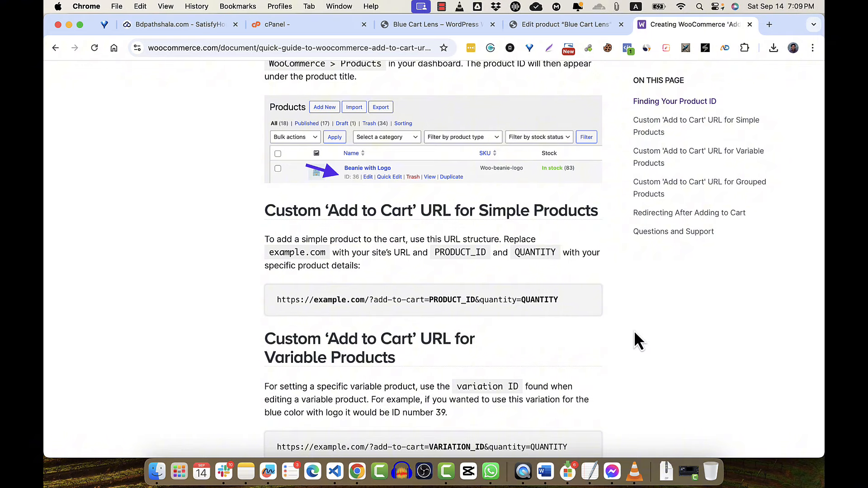
pyautogui.click(812, 47)
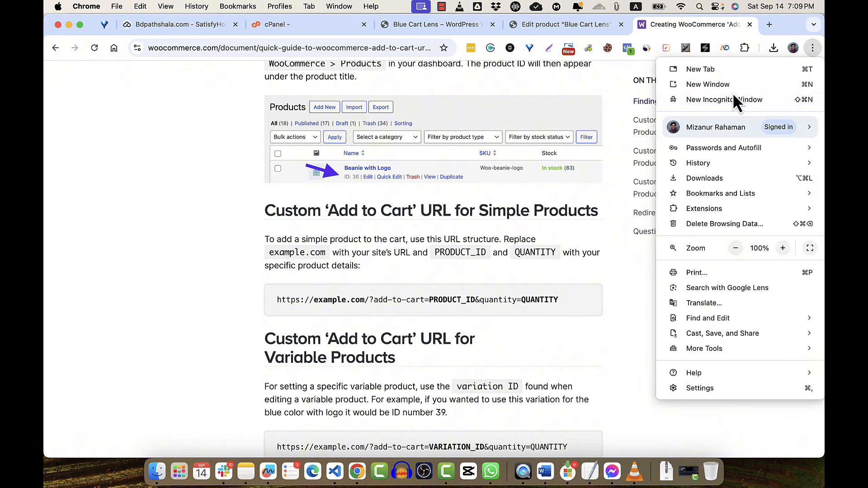
pyautogui.click(733, 95)
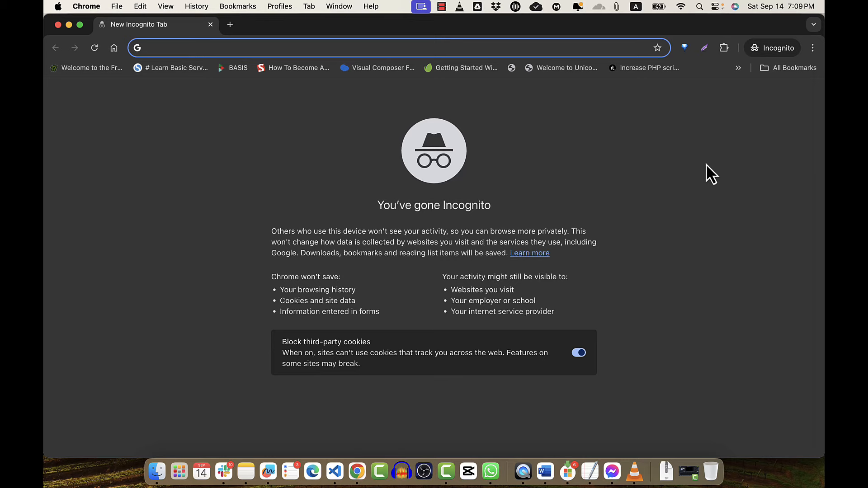
pyautogui.write('miz')
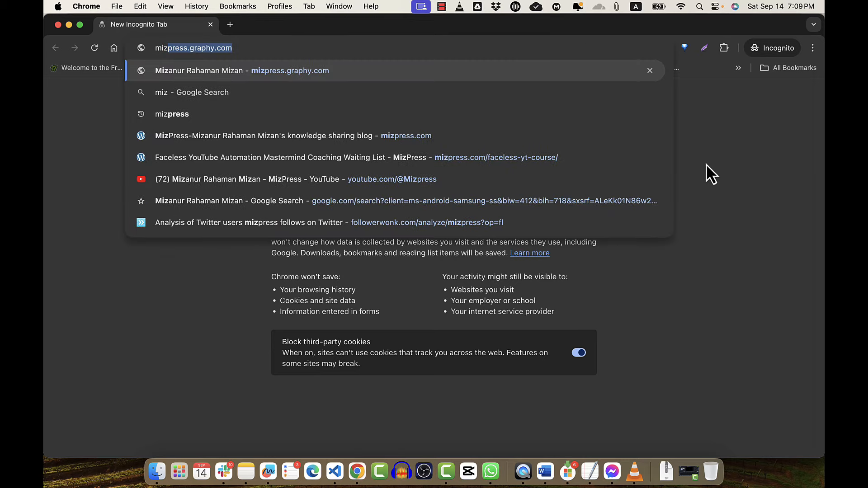
pyautogui.press('BackSpace')
pyautogui.press('BackSpace')
pyautogui.press('BackSpace')
pyautogui.press('BackSpace')
pyautogui.write('bdp')
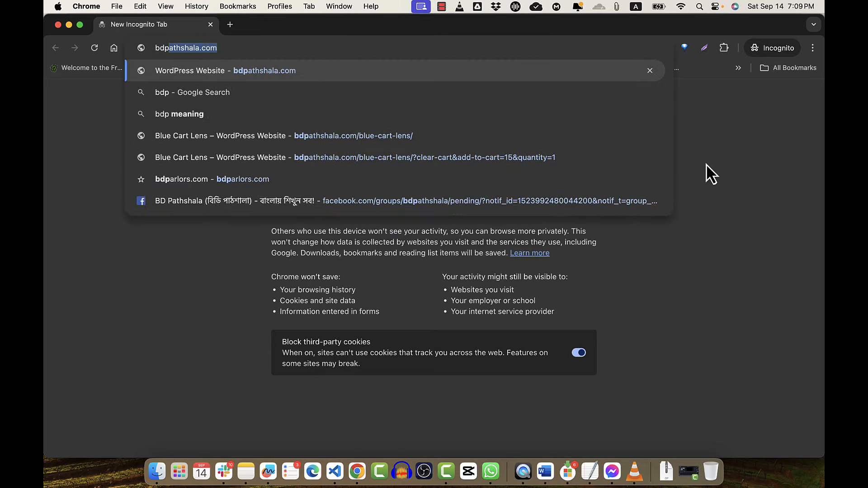
pyautogui.press('Down')
pyautogui.press('Down')
pyautogui.press('Down')
pyautogui.press('Return')
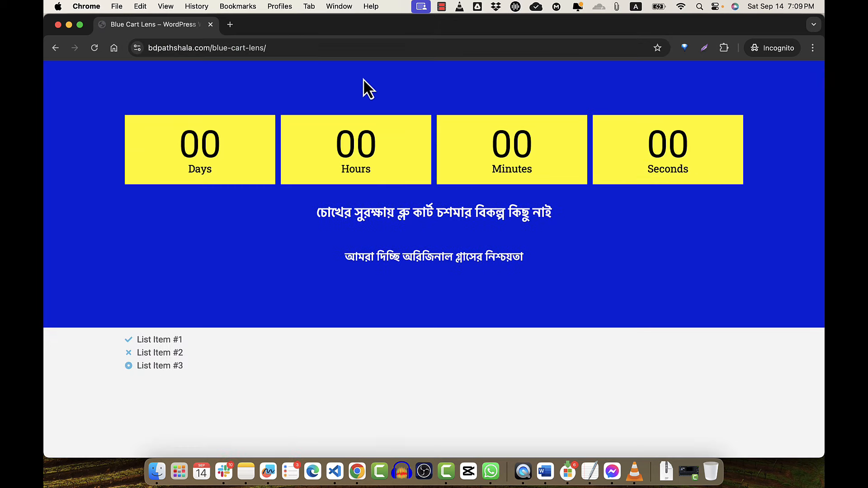
# - Append ?add-to-cart=15&quantity=1 to the page address, then switch back to the main window
pyautogui.click(367, 49)
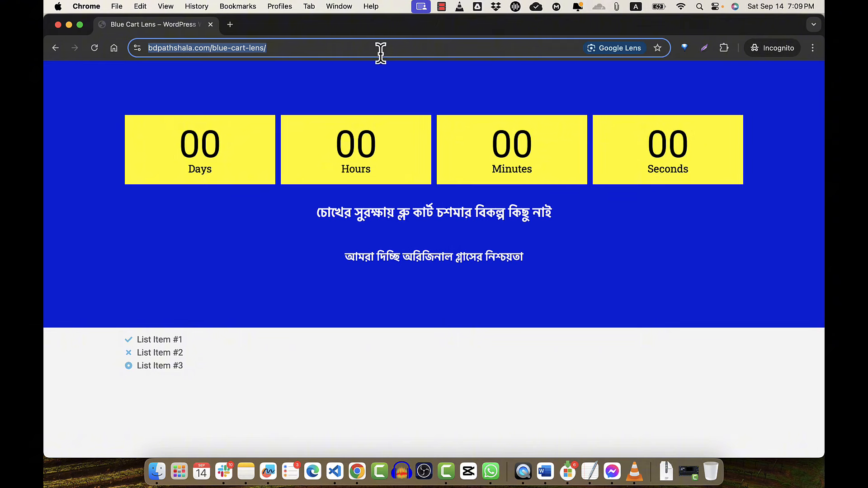
pyautogui.click(381, 52)
pyautogui.write('?add')
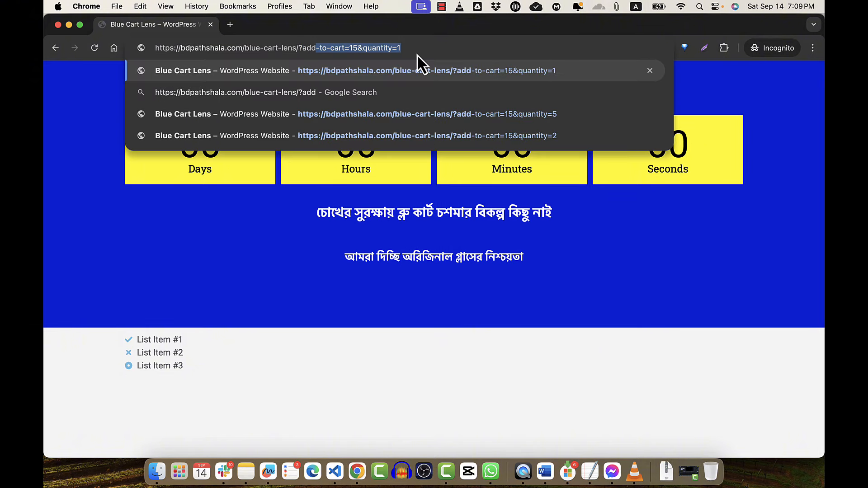
pyautogui.press('Right')
pyautogui.press('Left')
pyautogui.press('Left')
pyautogui.press('Left')
pyautogui.press('Left')
pyautogui.press('Left')
pyautogui.press('Left')
pyautogui.press('Left')
pyautogui.press('Left')
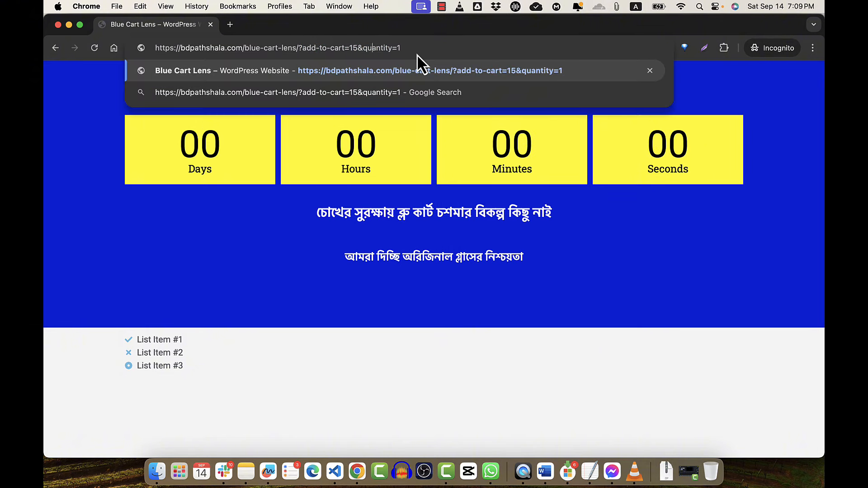
pyautogui.click(68, 26)
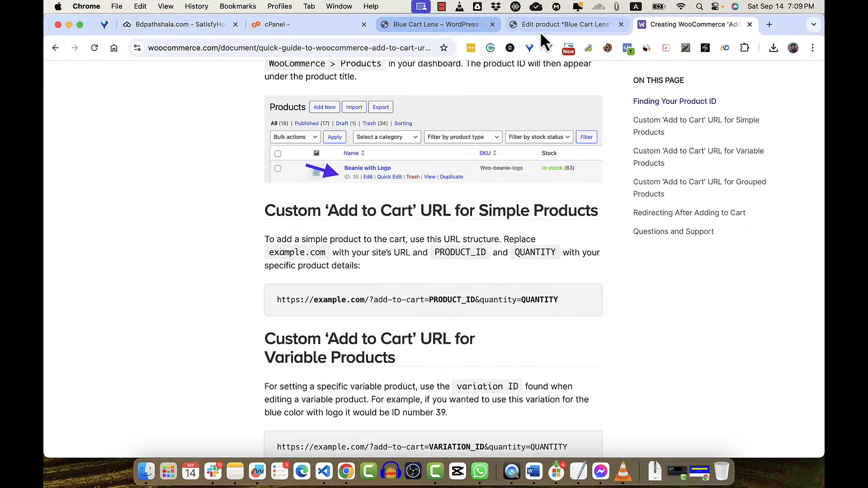
# - Confirm variation #15 is Blue in the product editor, then restore the incognito window
pyautogui.click(547, 30)
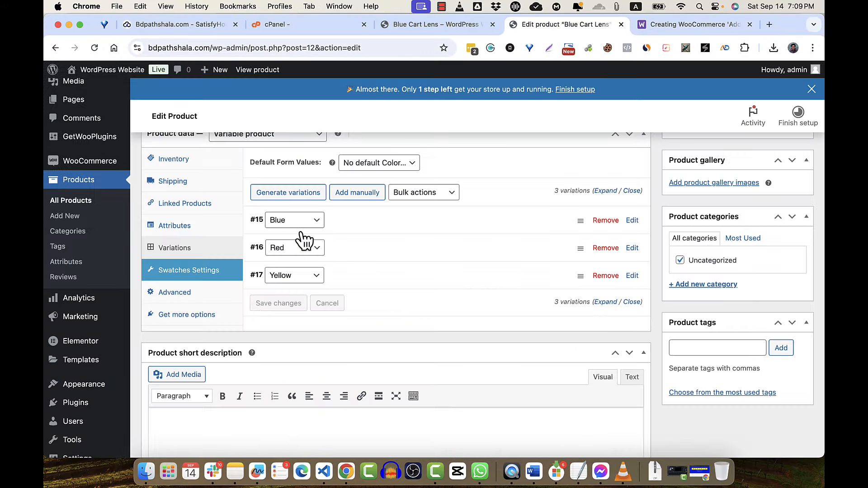
pyautogui.click(700, 471)
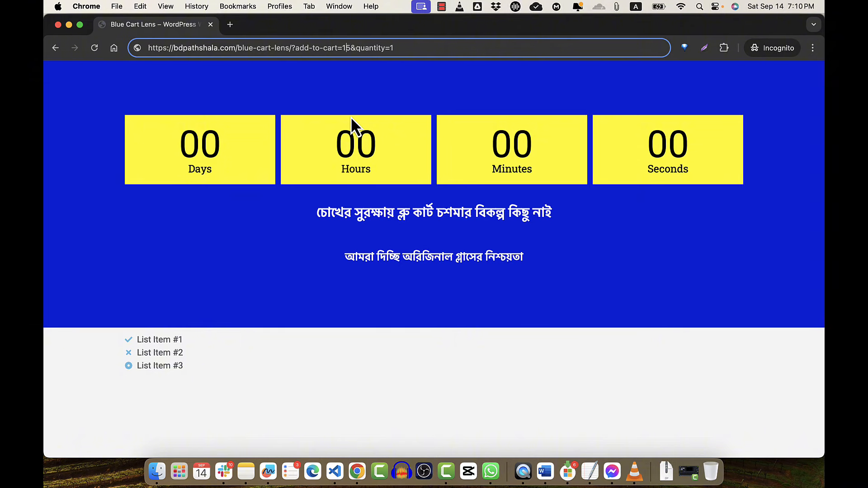
# - Load ?add-to-cart=15&quantity=1 and verify the order shows Blue Cart Lens - Blue × 1 at ৳1,000.00
pyautogui.press('Right')
pyautogui.press('Right')
pyautogui.press('Right')
pyautogui.press('Right')
pyautogui.press('Right')
pyautogui.press('Right')
pyautogui.press('Return')
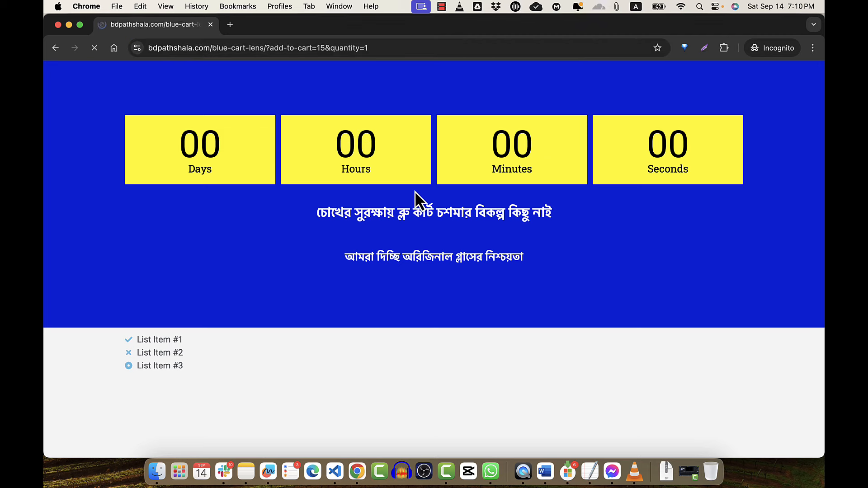
pyautogui.scroll(-10, 418, 208)
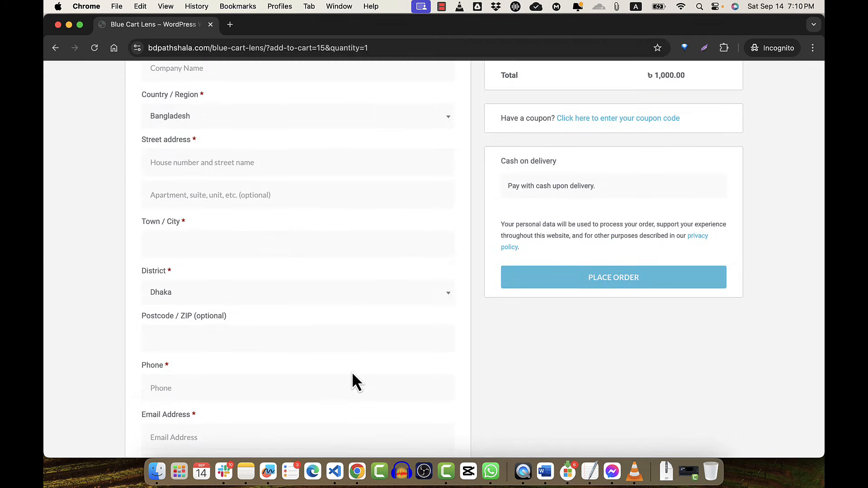
pyautogui.scroll(15, 352, 376)
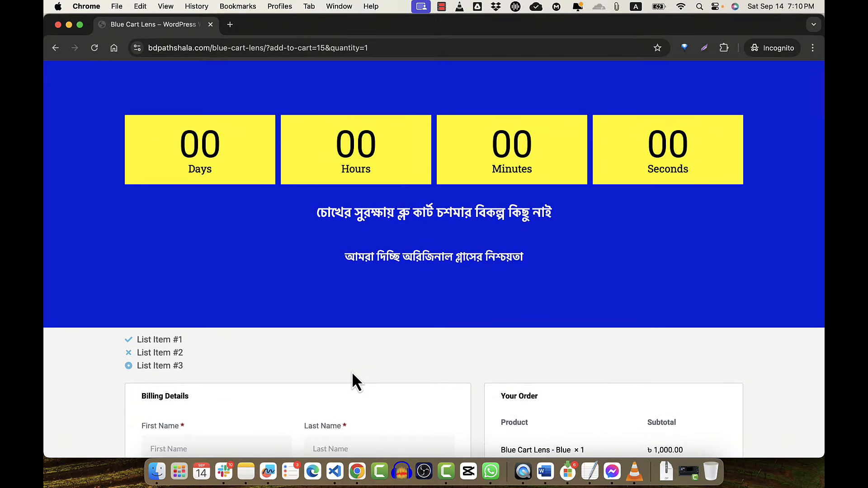
pyautogui.scroll(-2, 351, 371)
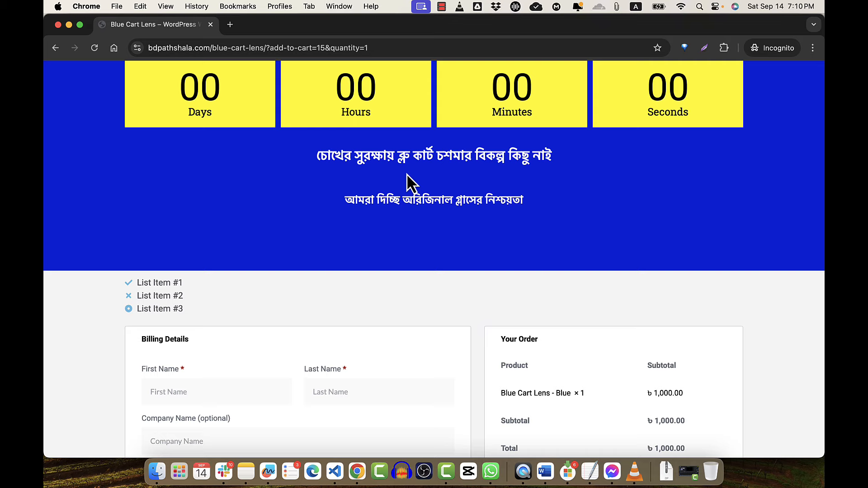
pyautogui.scroll(-10, 400, 262)
pyautogui.scroll(10, 399, 262)
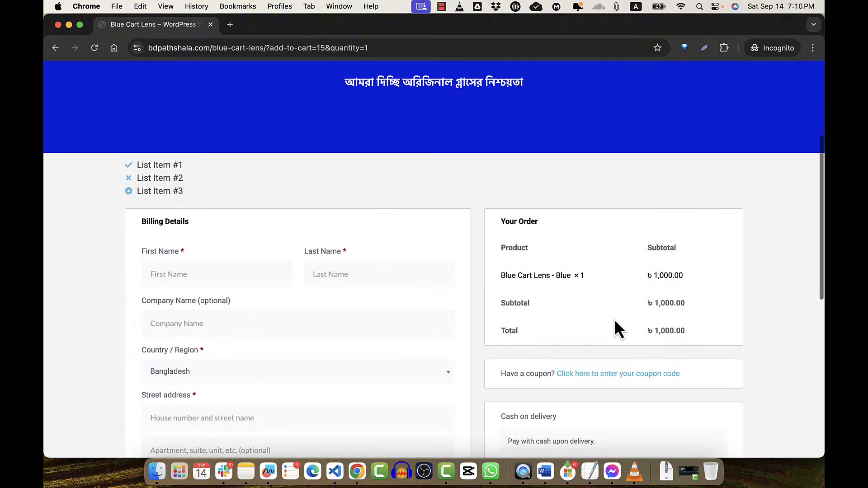
pyautogui.click(394, 53)
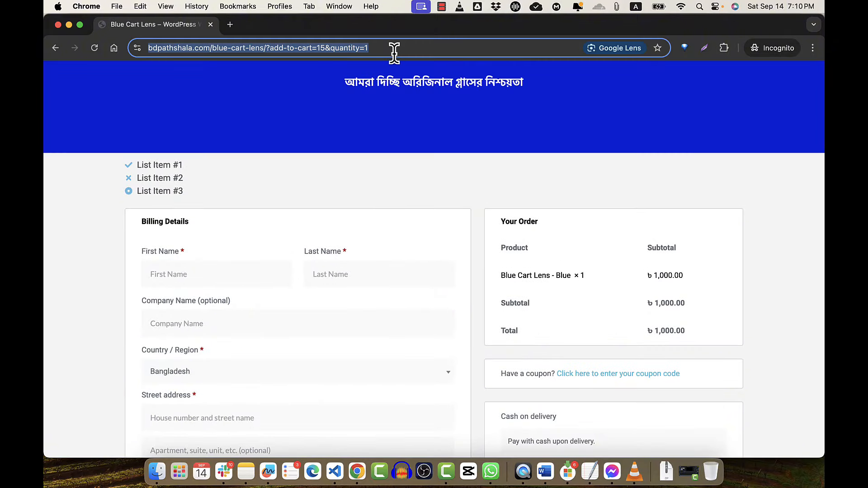
# - Reload the add-to-cart link twice so the order shows Blue Cart Lens - Blue × 3 at ৳3,000.00
pyautogui.press('Return')
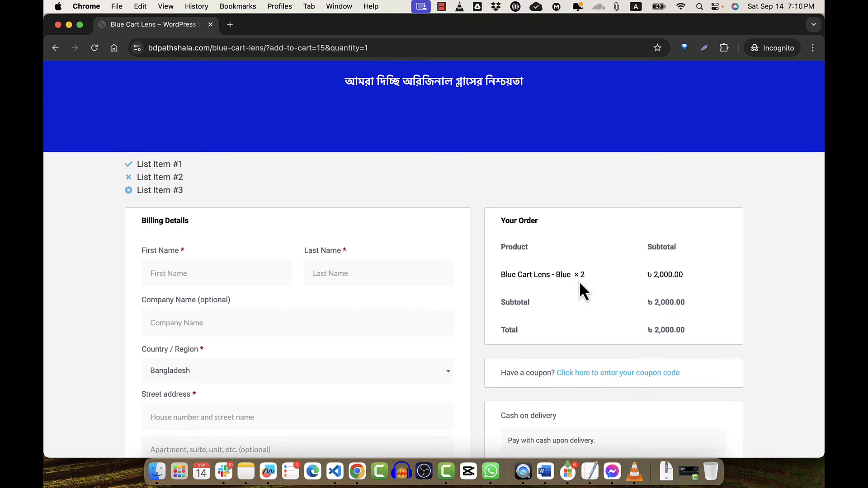
pyautogui.click(446, 50)
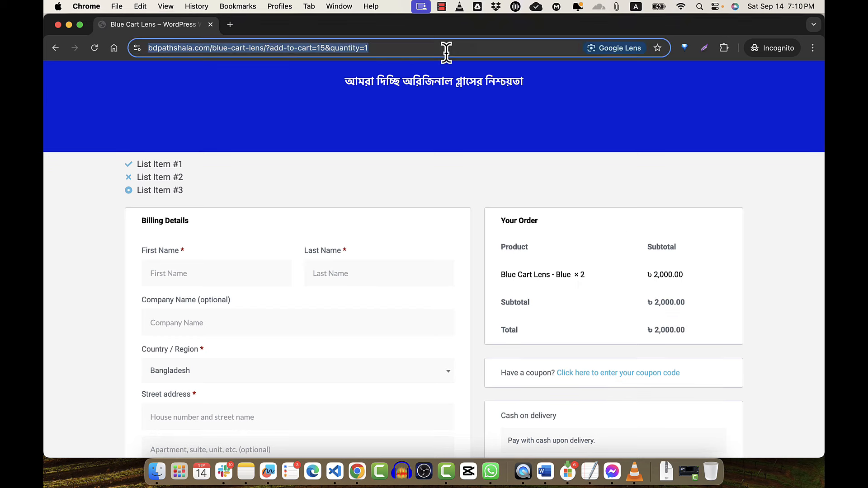
pyautogui.press('Return')
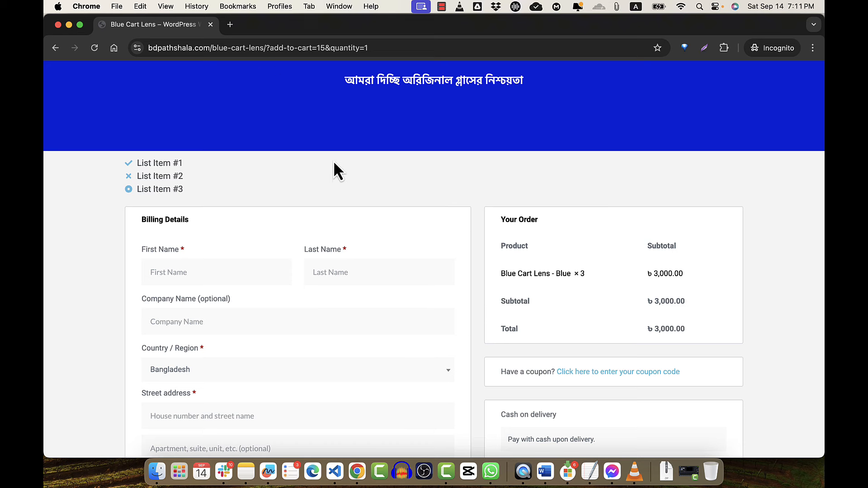
# - Insert clear-cart& right after the ? in the add-to-cart URL
pyautogui.click(268, 48)
pyautogui.click(269, 48)
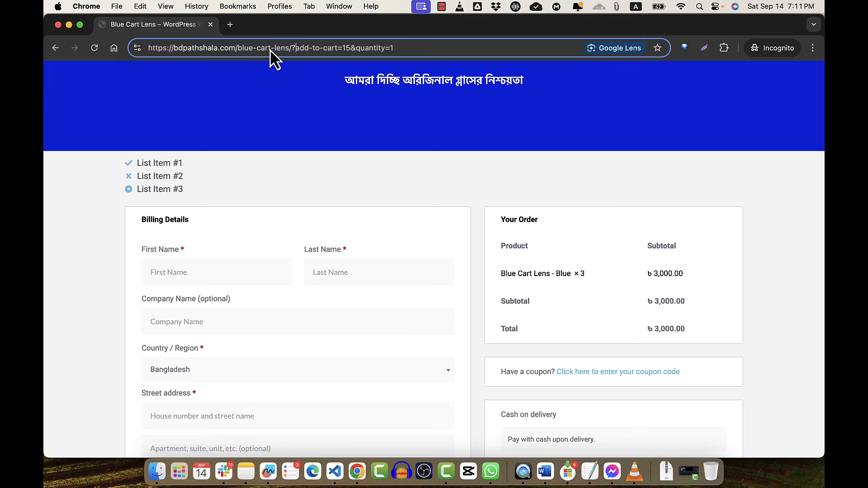
pyautogui.write('clear-ca')
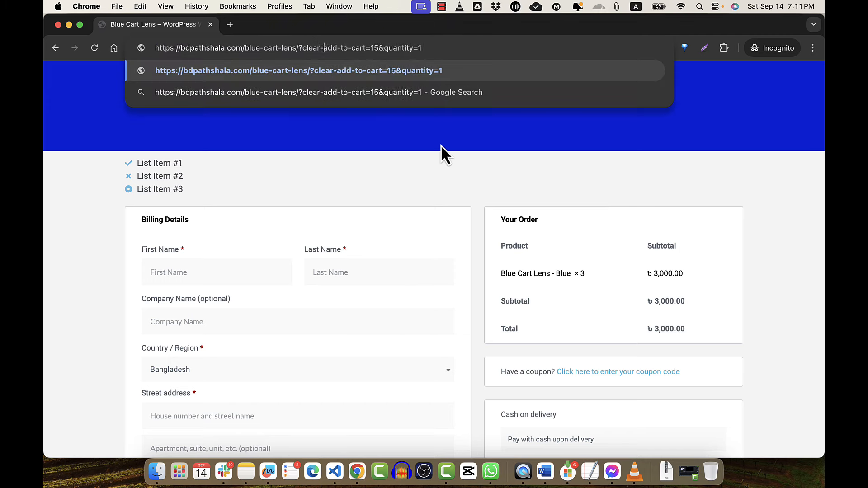
pyautogui.write('rt')
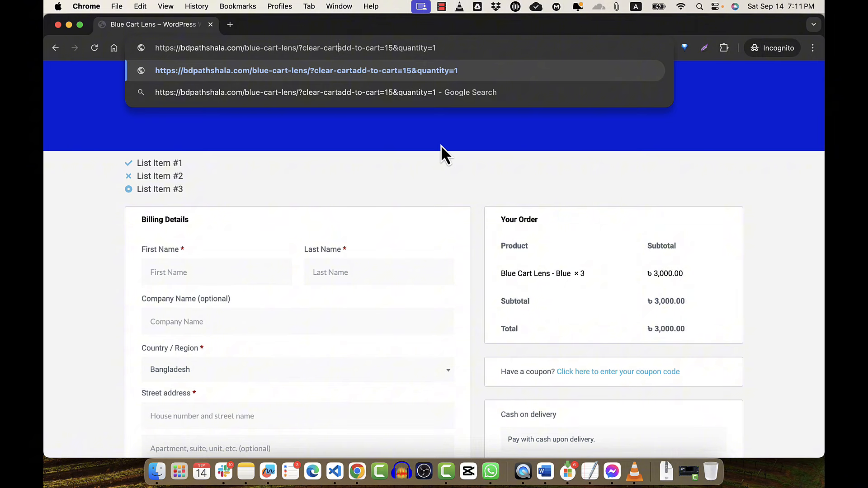
pyautogui.write('&')
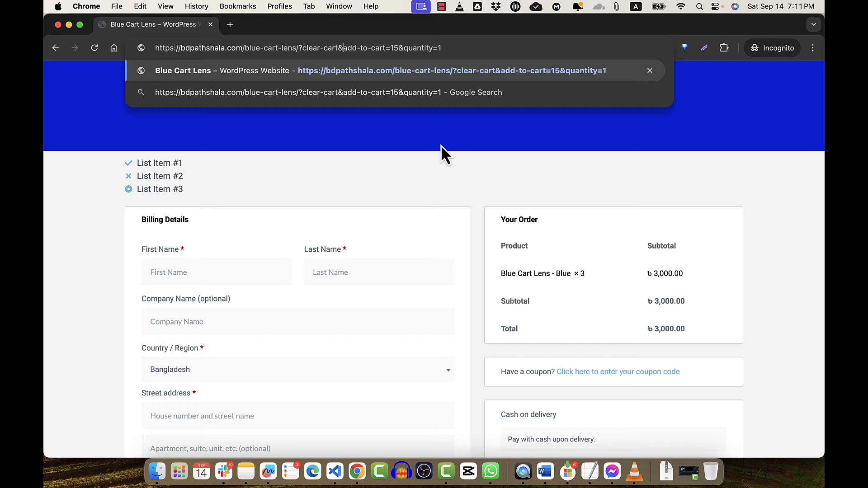
pyautogui.press('Return')
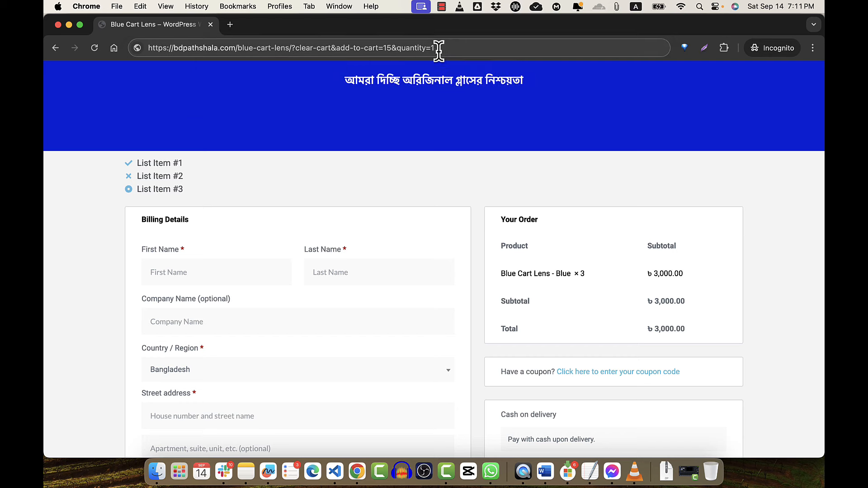
# - Load the clear-cart link to reset the order to one lens at ৳1,000.00, then close the incognito window
pyautogui.click(453, 48)
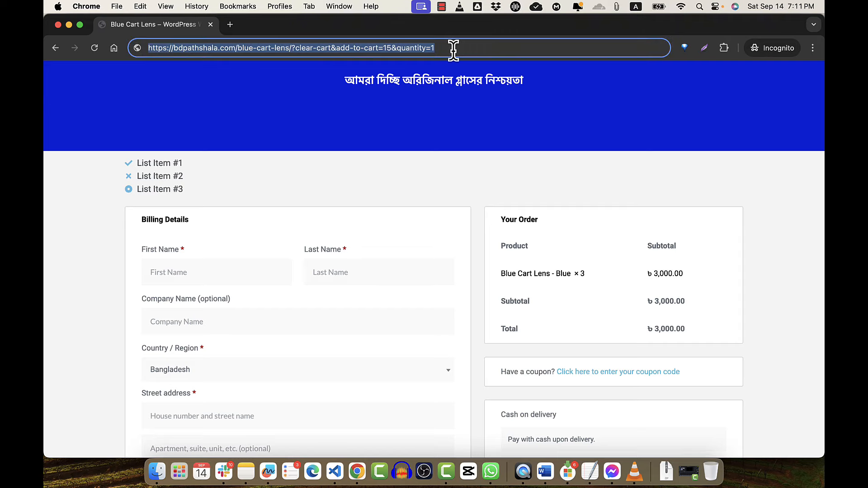
pyautogui.press('Return')
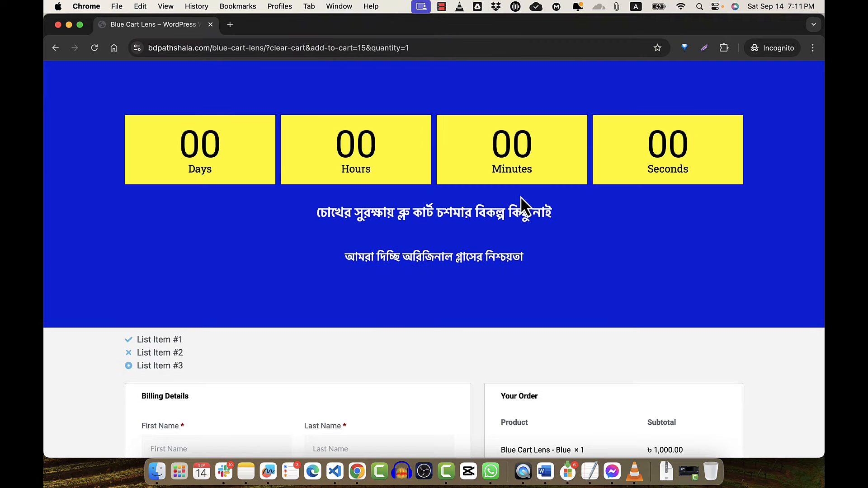
pyautogui.scroll(-3, 521, 198)
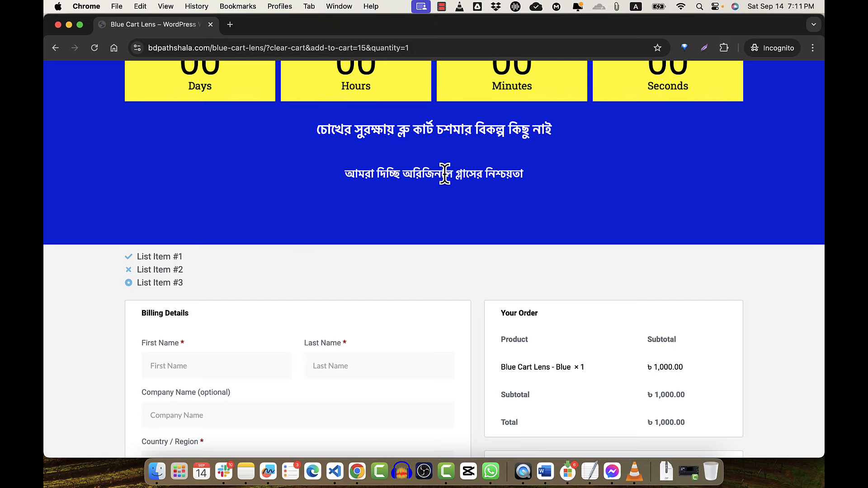
pyautogui.click(58, 26)
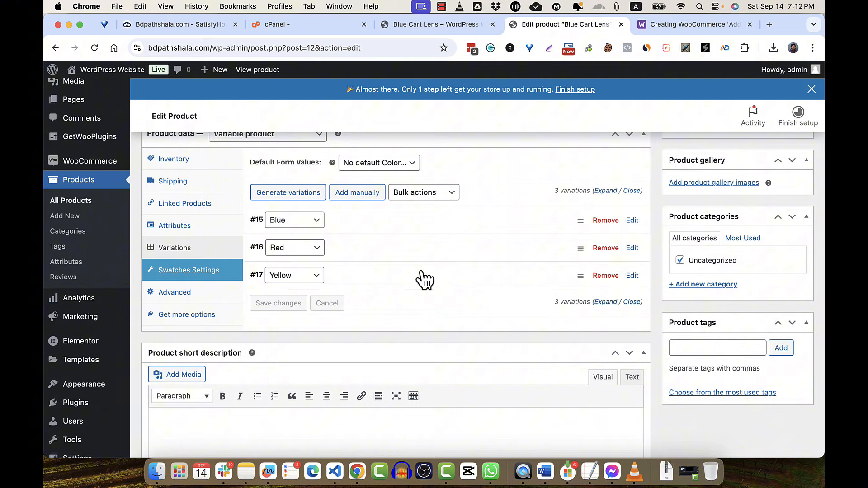
# - Open Plugins > Installed Plugins and find the Mizpress WooCommerce Cart Modifications plugin in the list
pyautogui.scroll(-3, 97, 341)
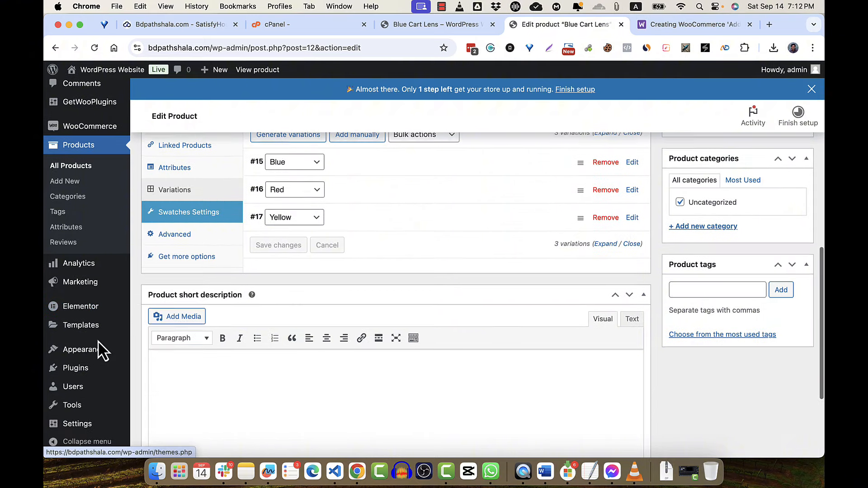
pyautogui.click(84, 370)
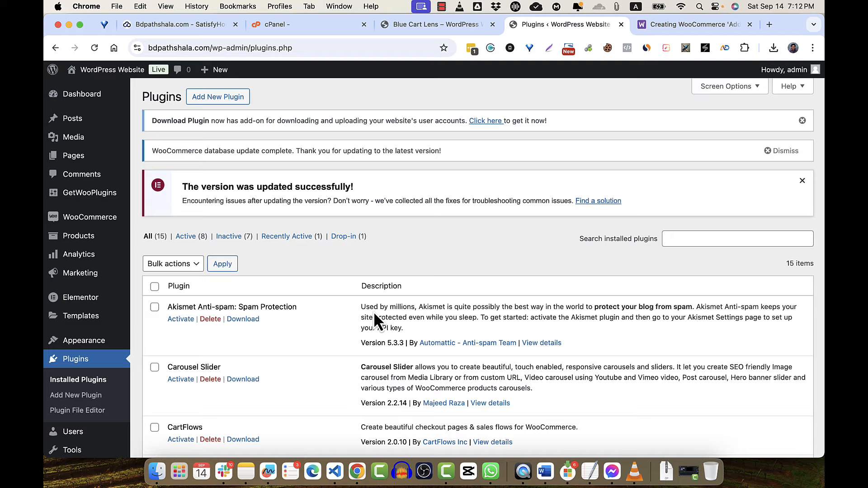
pyautogui.scroll(-10, 374, 311)
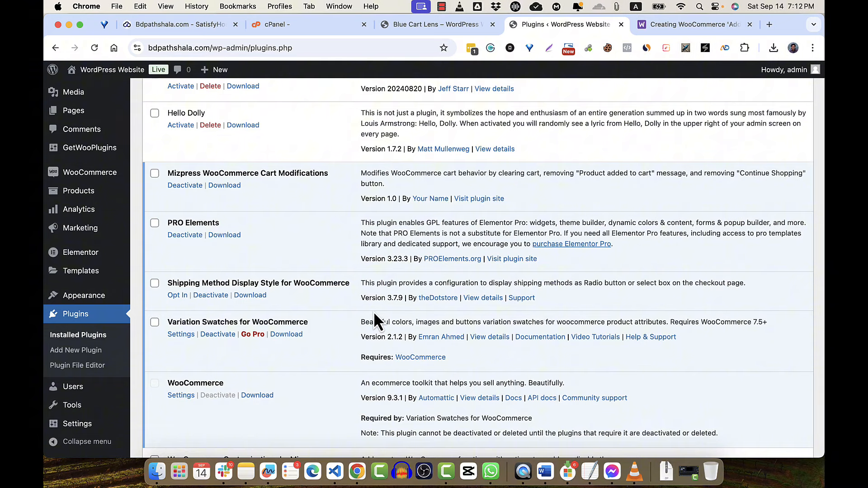
pyautogui.scroll(1, 373, 311)
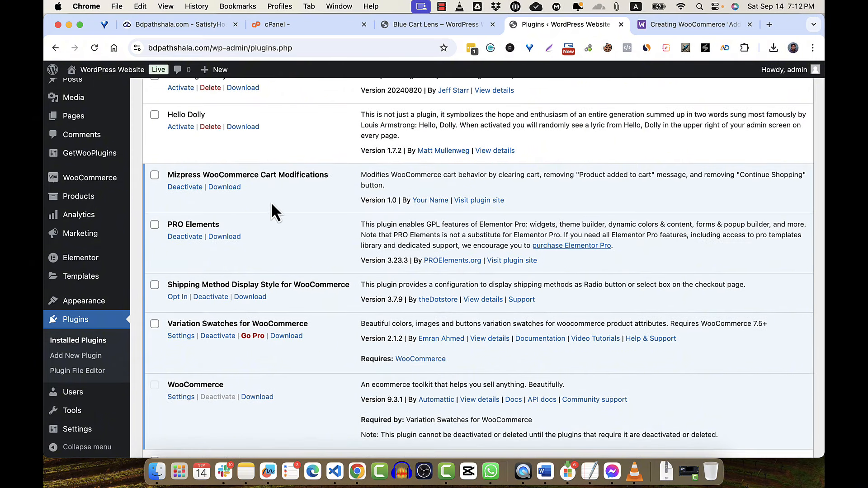
# - In Settings > Cart Modifications, check Plugin Active and Clear Cart, uncheck both Remove options, and save
pyautogui.moveTo(87, 430)
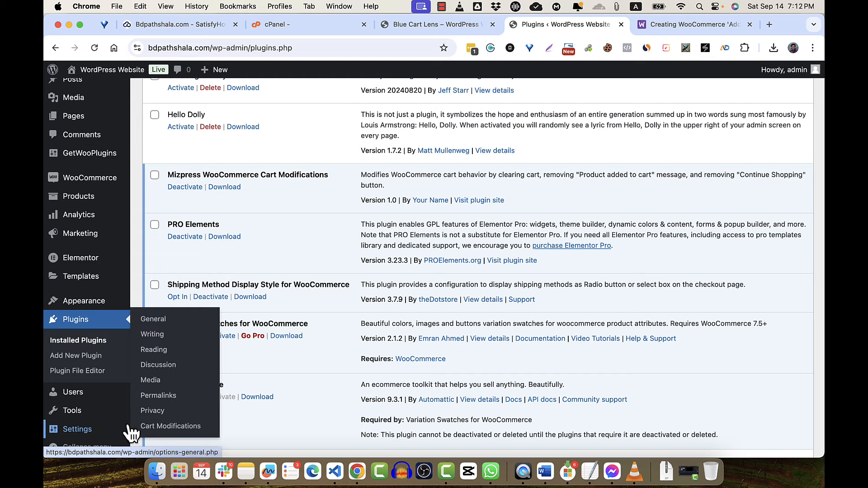
pyautogui.click(170, 428)
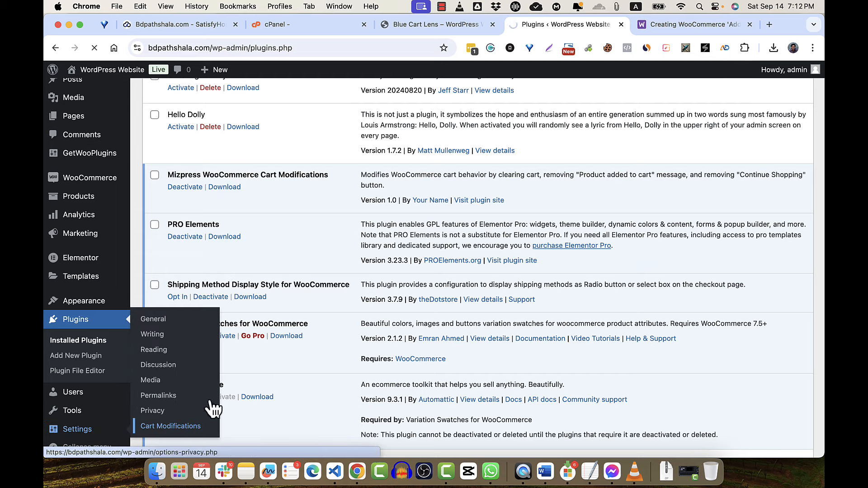
pyautogui.click(265, 177)
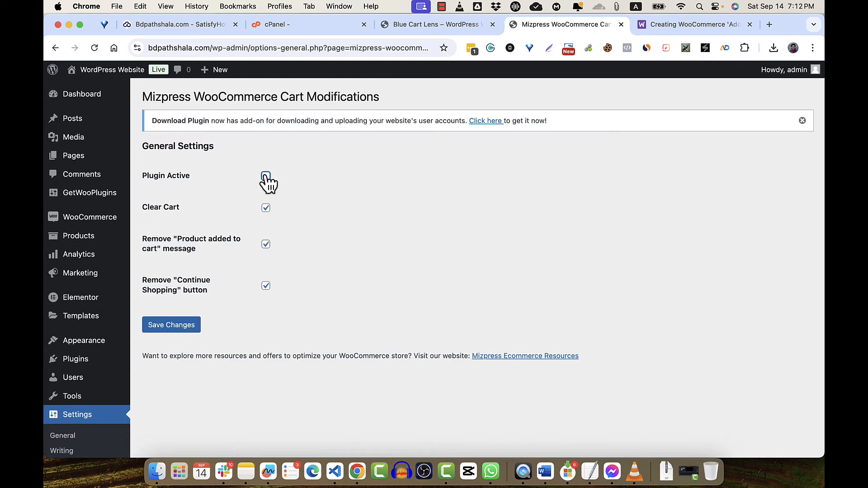
pyautogui.click(266, 209)
pyautogui.click(266, 245)
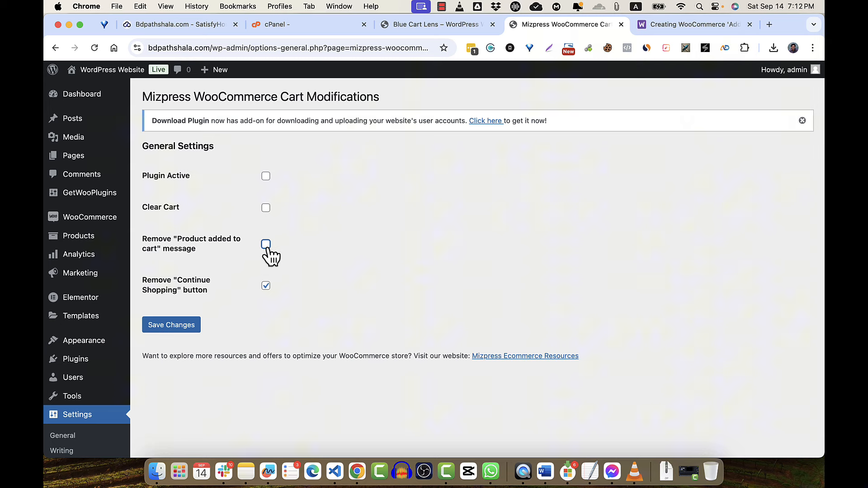
pyautogui.click(265, 286)
pyautogui.click(266, 178)
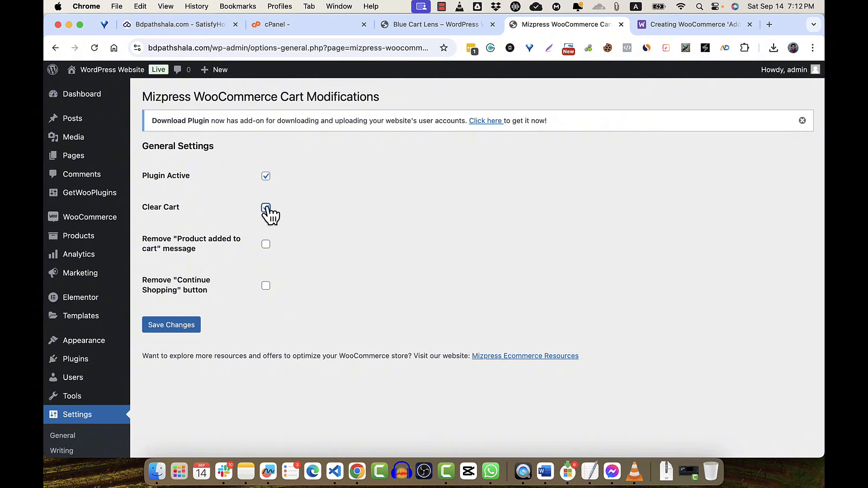
pyautogui.click(266, 209)
pyautogui.click(175, 330)
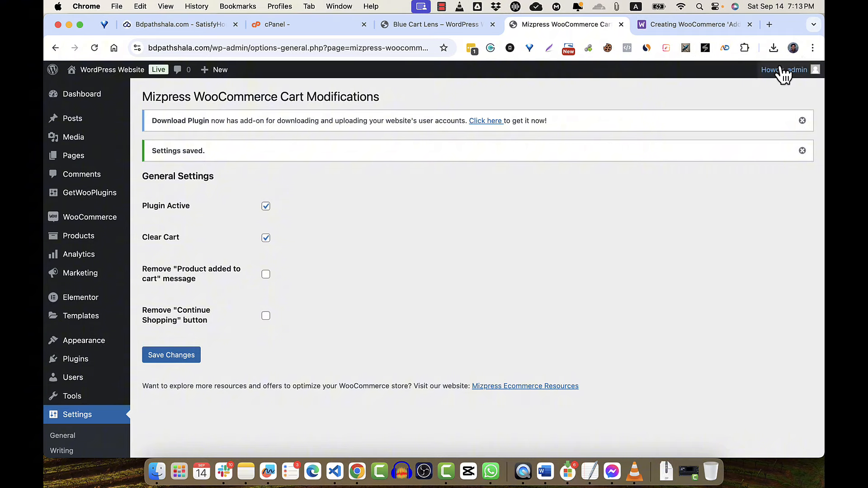
pyautogui.click(812, 47)
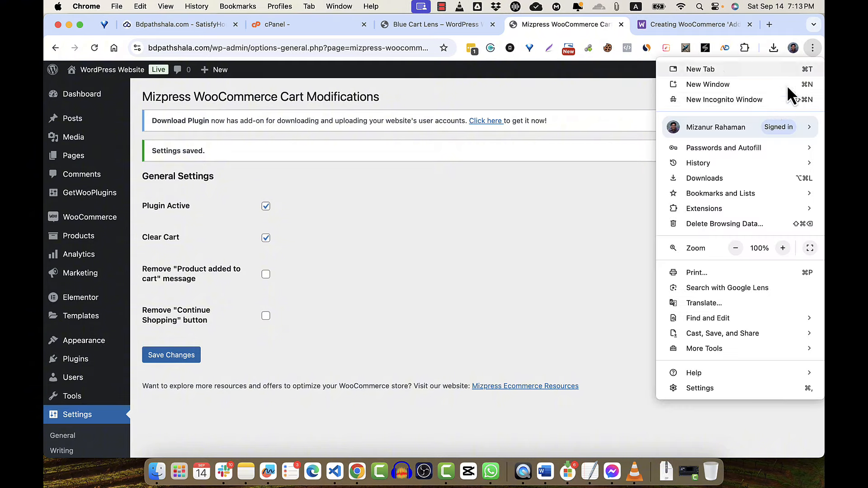
# - In a new incognito window, load the blue-cart-lens add-to-cart=15&quantity=1 link and confirm Blue Cart Lens - Blue ×1
pyautogui.click(769, 99)
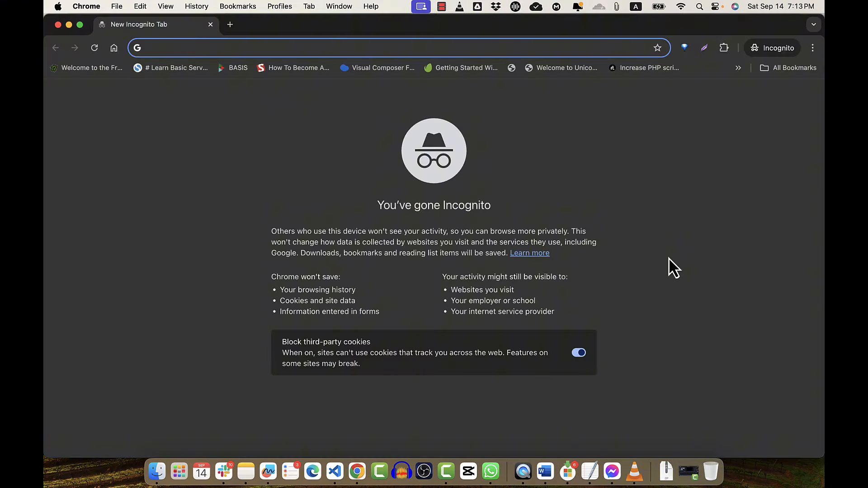
pyautogui.write('m')
pyautogui.press('BackSpace')
pyautogui.press('BackSpace')
pyautogui.write('bd')
pyautogui.press('Down')
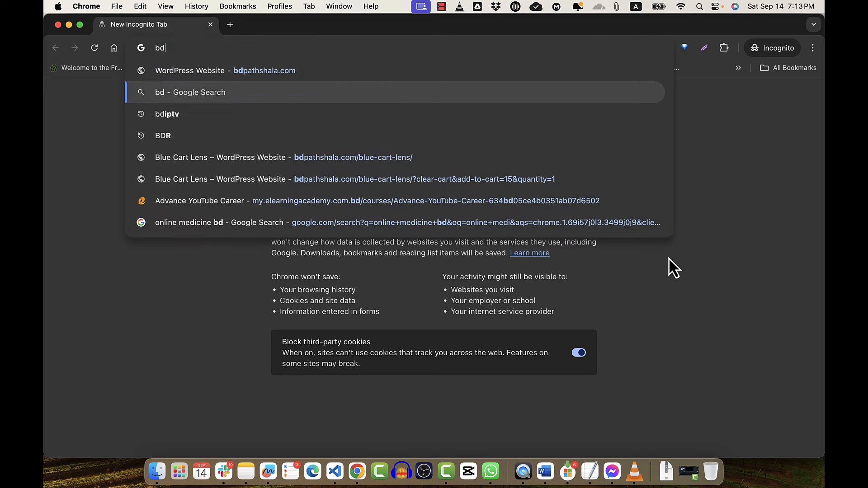
pyautogui.press('Down')
pyautogui.press('Down')
pyautogui.press('Down')
pyautogui.press('Down')
pyautogui.press('Return')
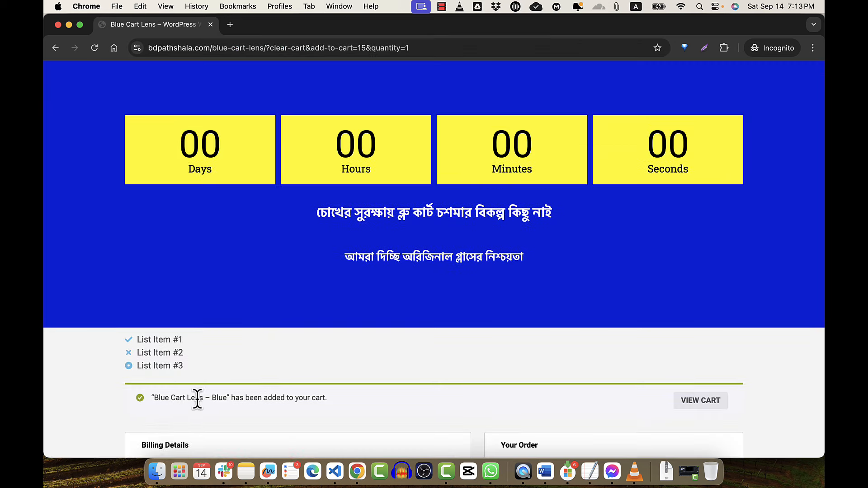
pyautogui.scroll(-3, 384, 410)
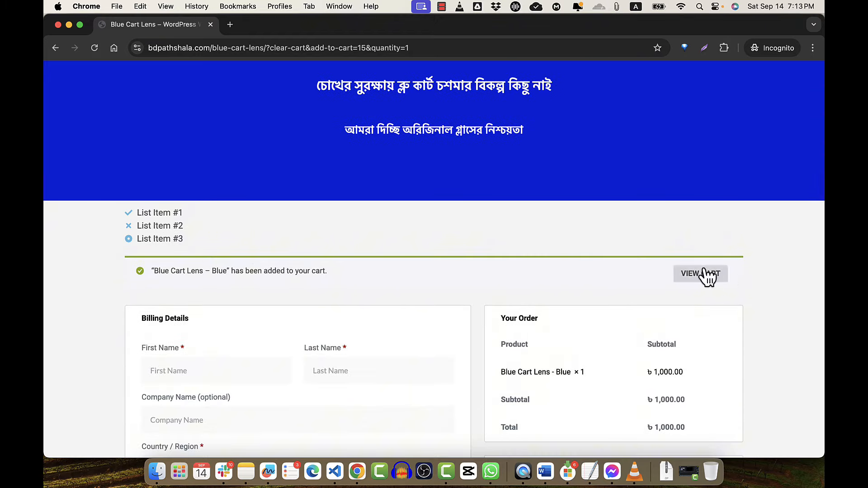
pyautogui.click(68, 25)
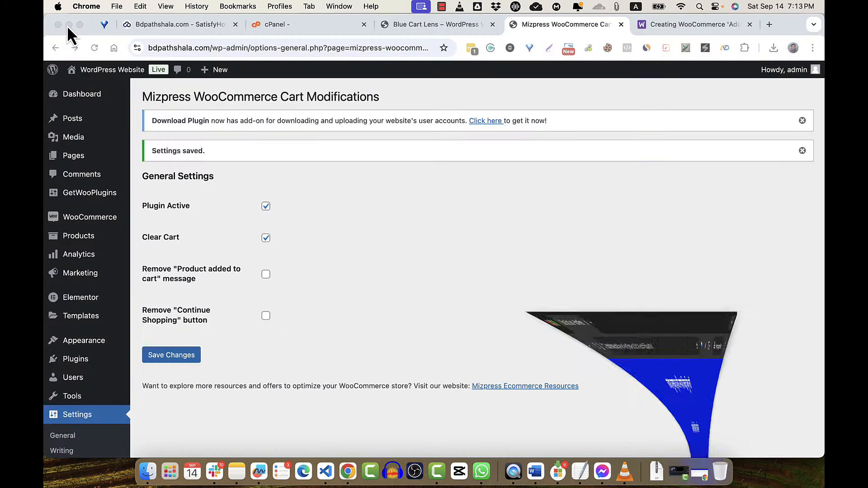
# - Check both Mizpress Remove options (added-to-cart message and Continue Shopping button) and save
pyautogui.click(266, 275)
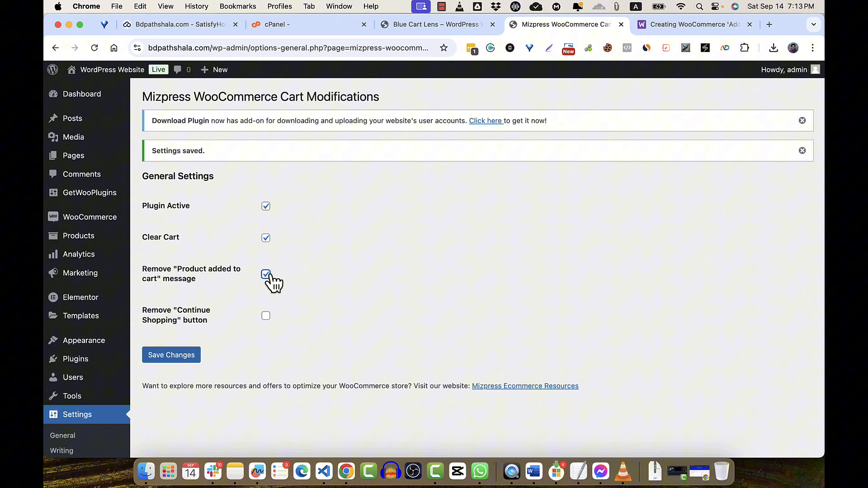
pyautogui.click(266, 316)
pyautogui.click(183, 354)
# - Recheck the incognito checkout, close it, and open the site's Hello World home page
pyautogui.click(700, 471)
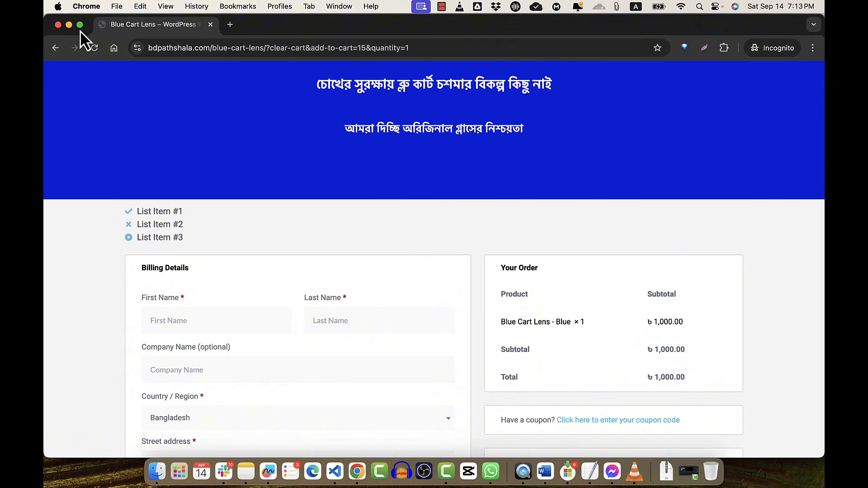
pyautogui.moveTo(80, 26)
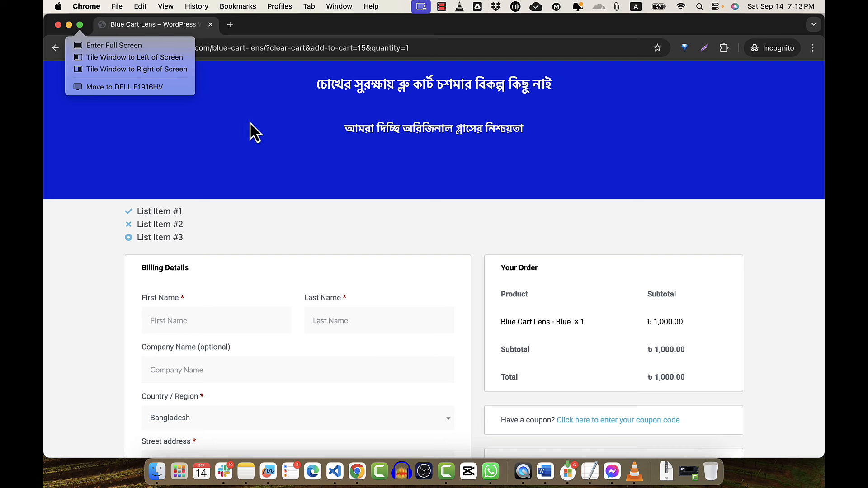
pyautogui.click(59, 25)
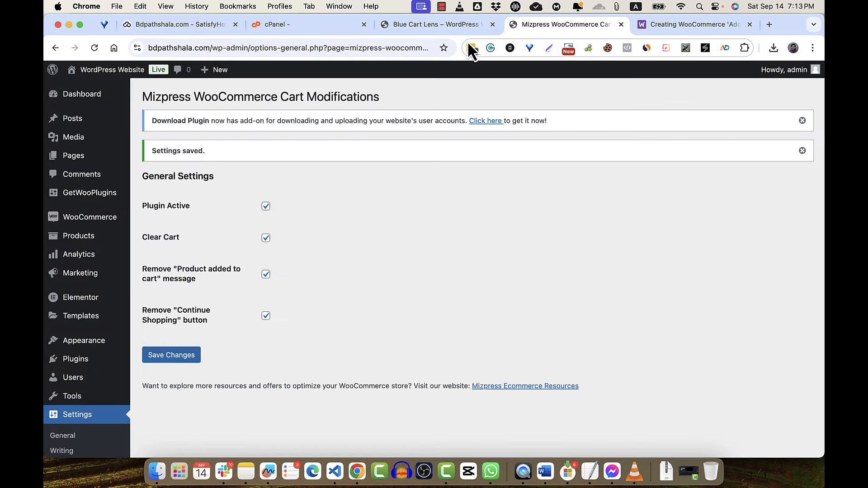
pyautogui.click(442, 7)
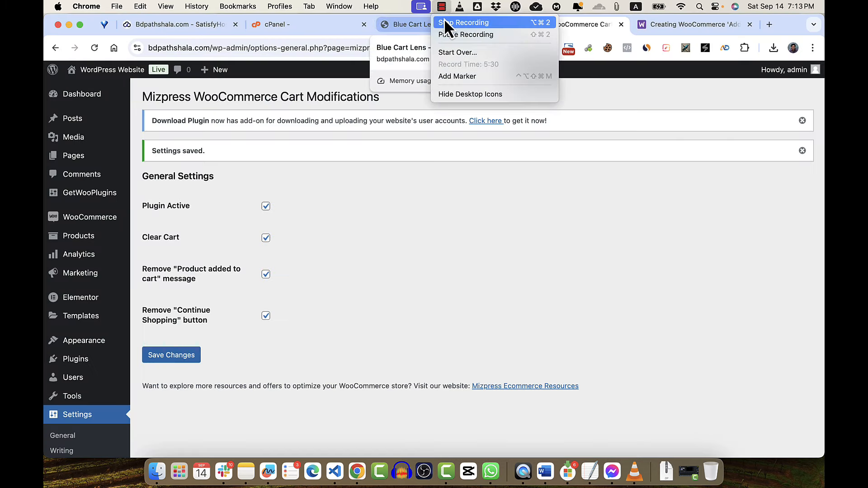
pyautogui.click(444, 37)
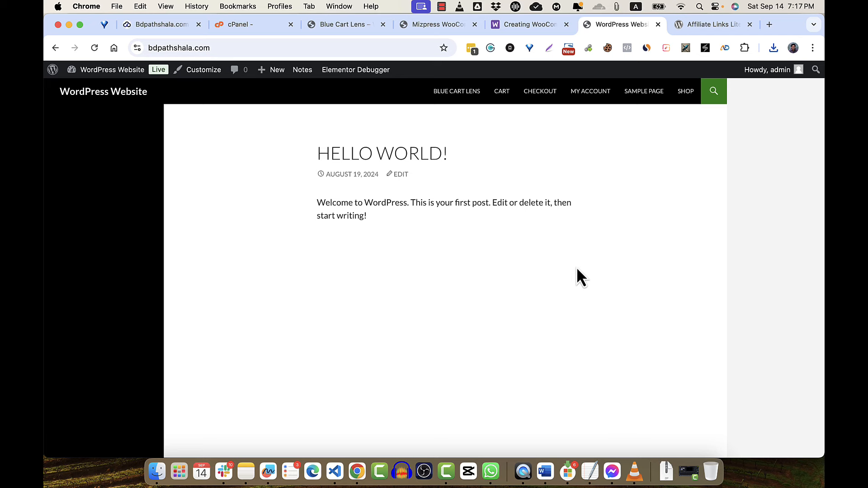
# - Search the plugin directory under Plugins > Add New for 'affiliate links lite'
pyautogui.click(120, 71)
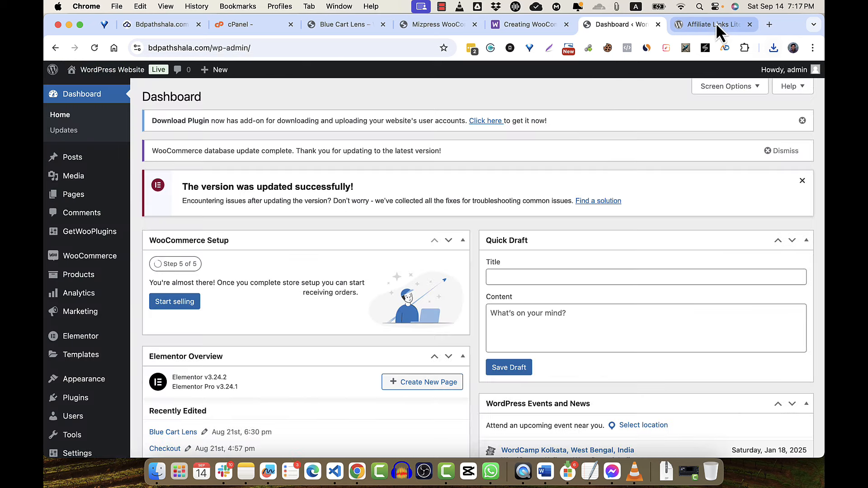
pyautogui.click(716, 23)
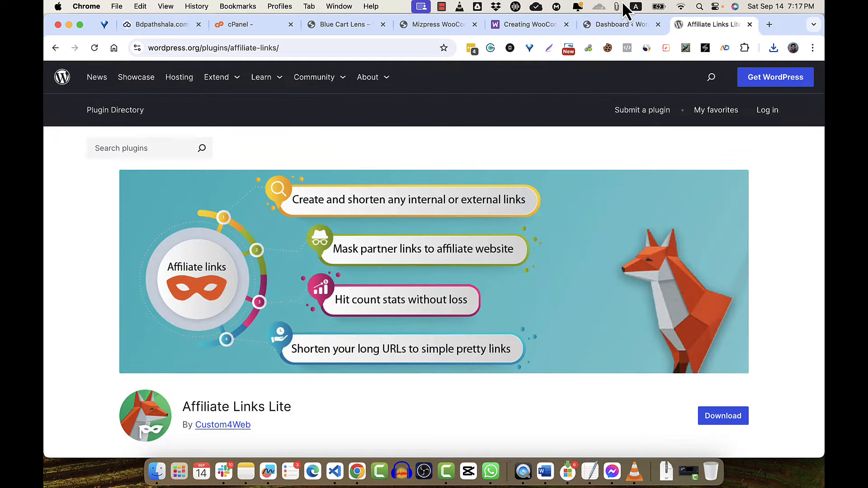
pyautogui.click(613, 29)
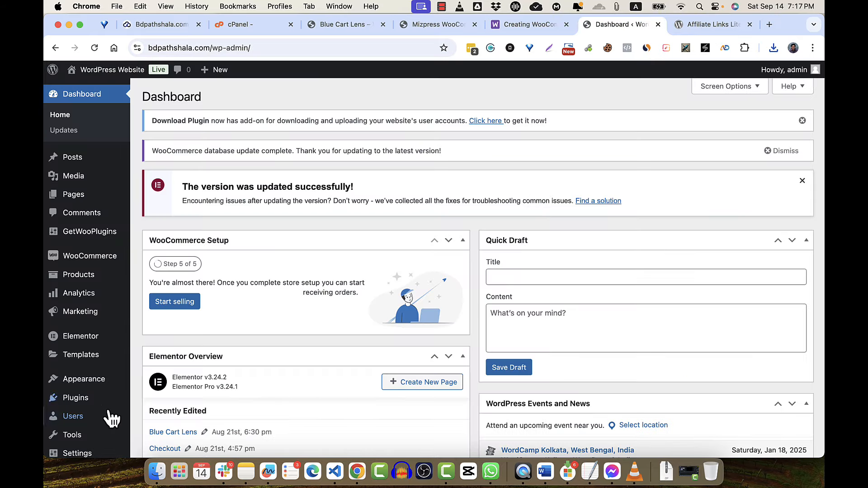
pyautogui.moveTo(59, 398)
pyautogui.click(166, 412)
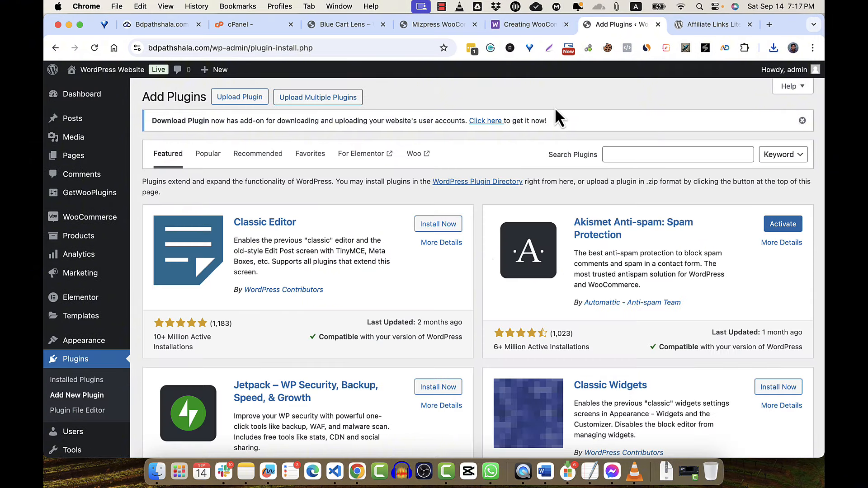
pyautogui.click(635, 155)
pyautogui.write('affiliate')
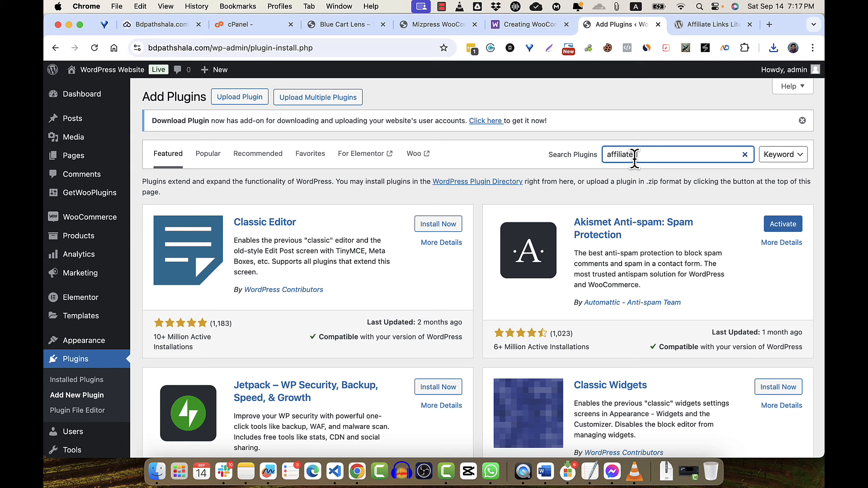
pyautogui.press('BackSpace')
pyautogui.write('e links lite')
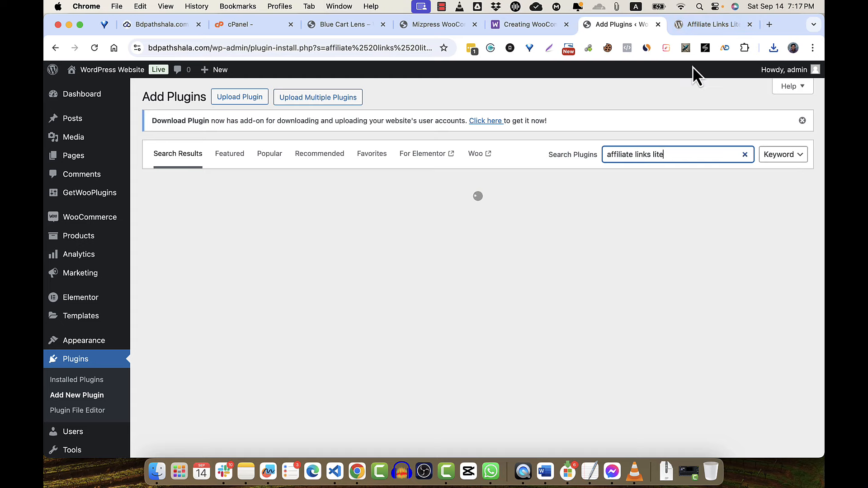
# - Install and activate the Affiliate Links Lite plugin
pyautogui.click(710, 26)
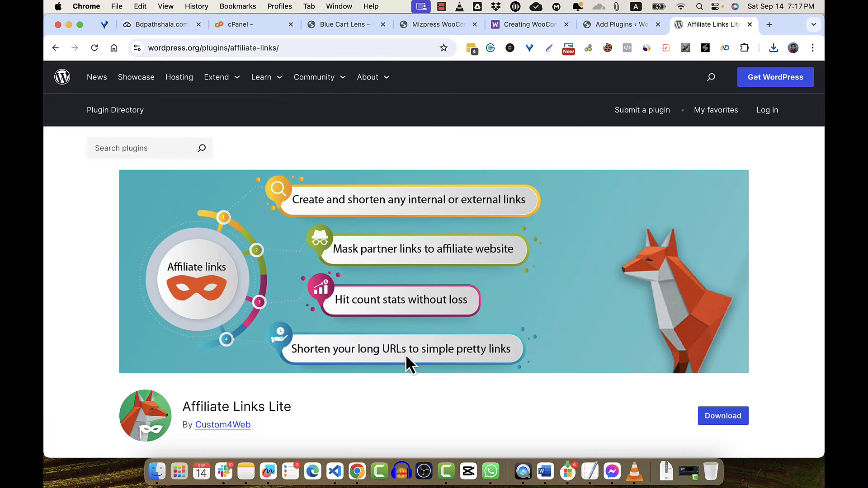
pyautogui.click(597, 23)
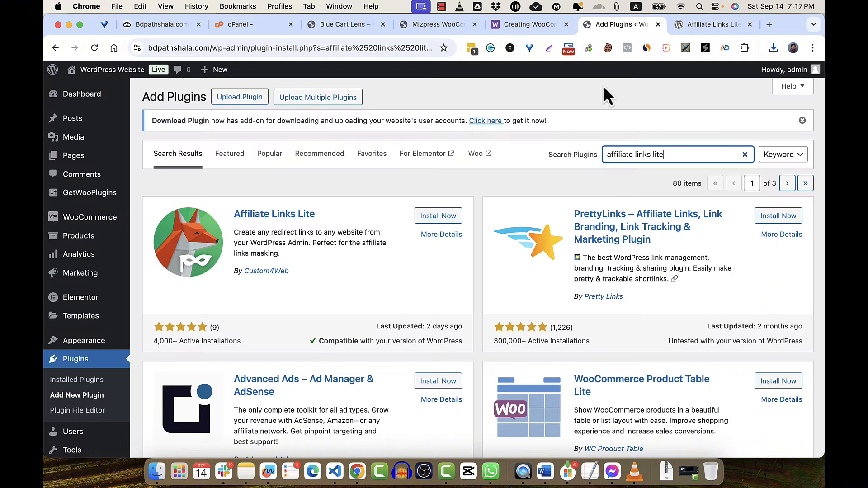
pyautogui.click(441, 217)
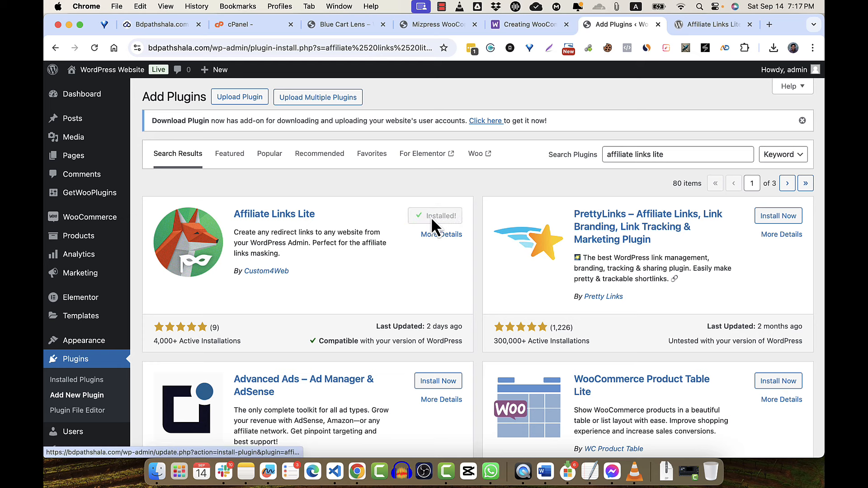
pyautogui.click(435, 220)
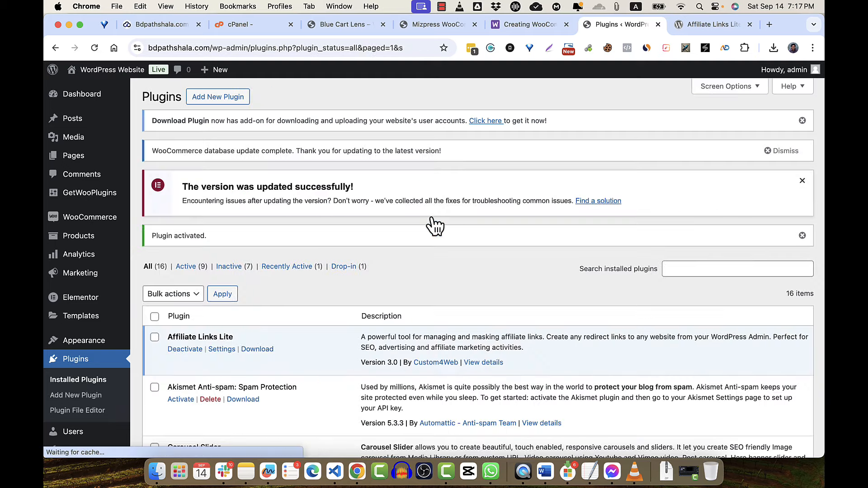
pyautogui.scroll(-9, 194, 337)
pyautogui.scroll(6, 175, 343)
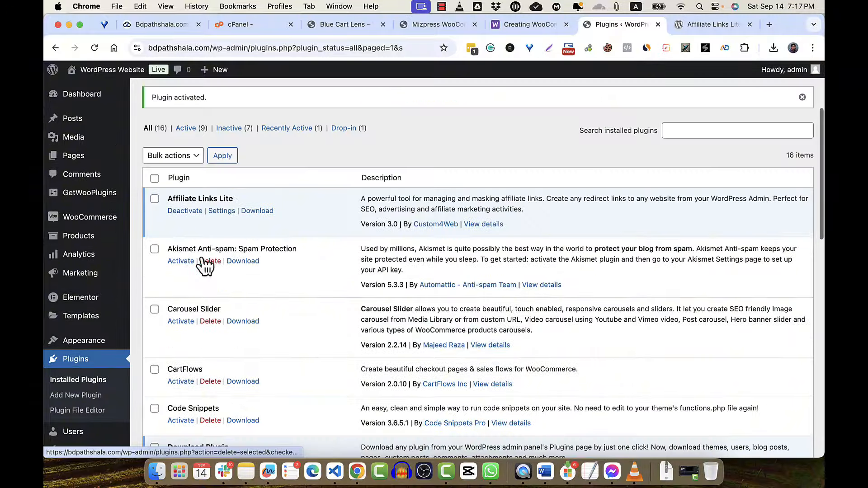
# - Set the Affiliate Links Lite link base to 'go' and save the settings
pyautogui.click(229, 212)
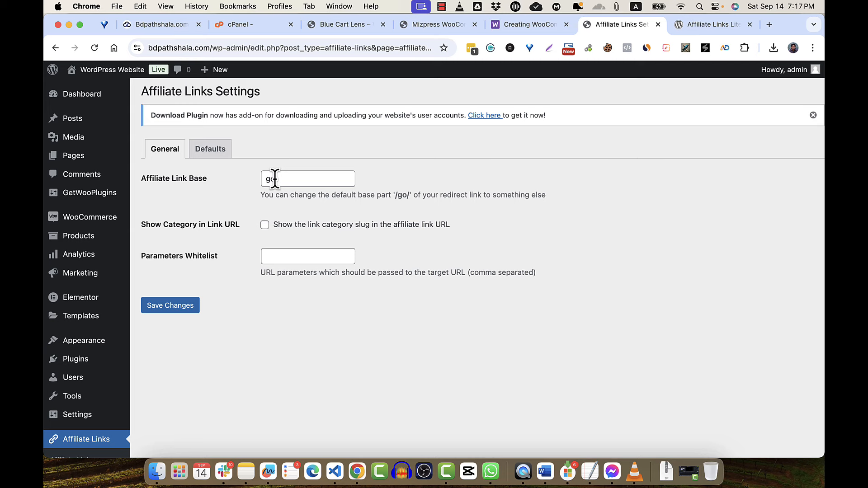
pyautogui.doubleClick(275, 179)
pyautogui.press('BackSpace')
pyautogui.write('go')
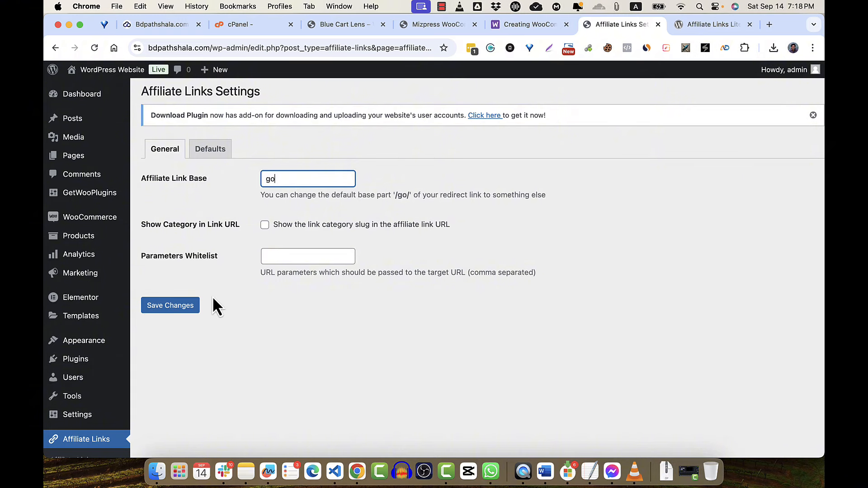
pyautogui.click(187, 320)
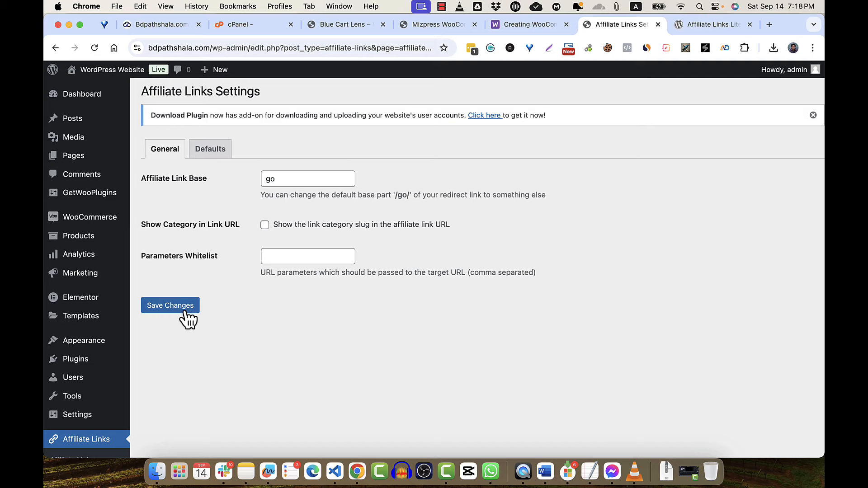
# - Open the empty Affiliate Links > Add New Link form
pyautogui.scroll(-3, 100, 365)
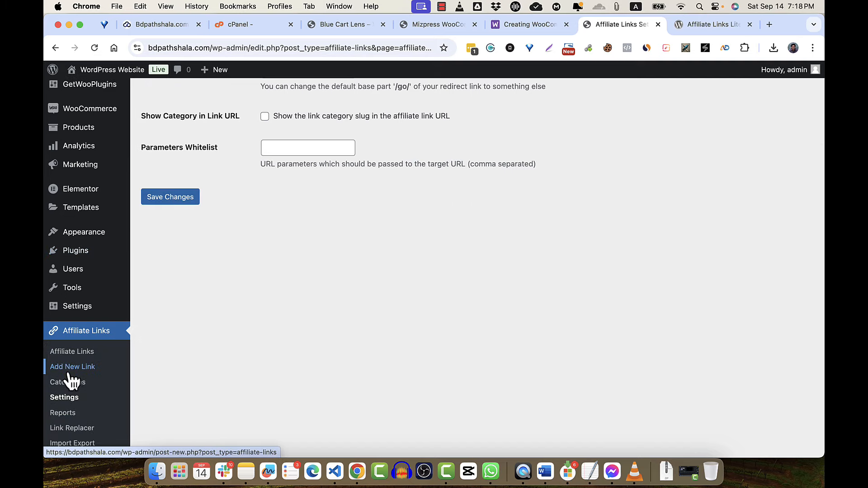
pyautogui.click(76, 370)
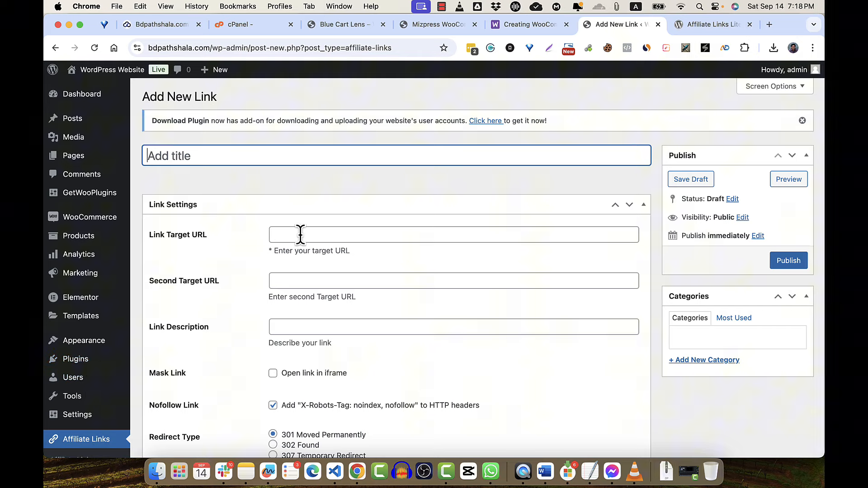
pyautogui.click(300, 234)
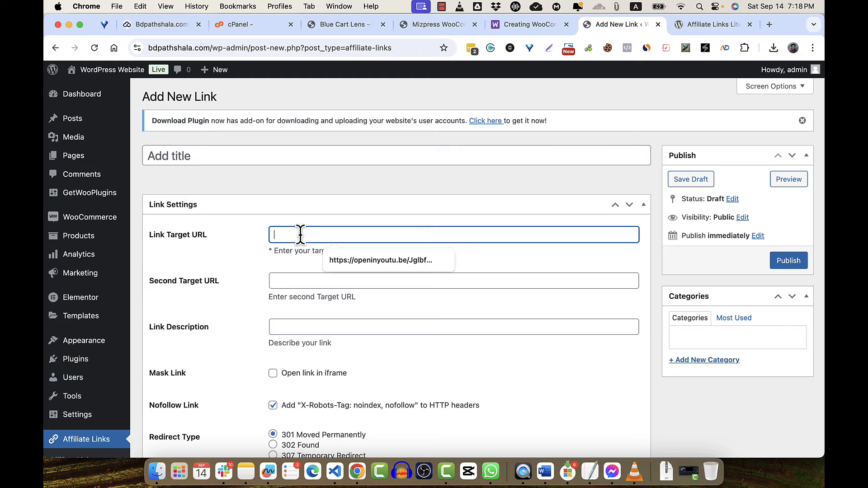
pyautogui.click(218, 228)
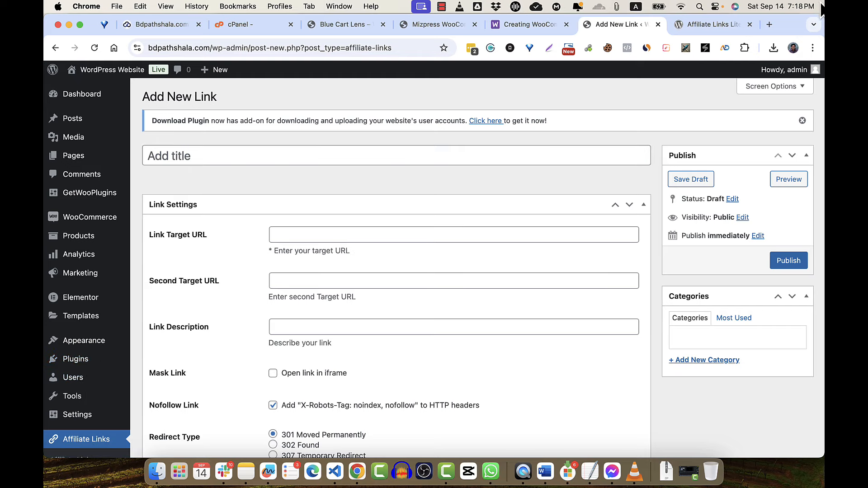
pyautogui.click(769, 24)
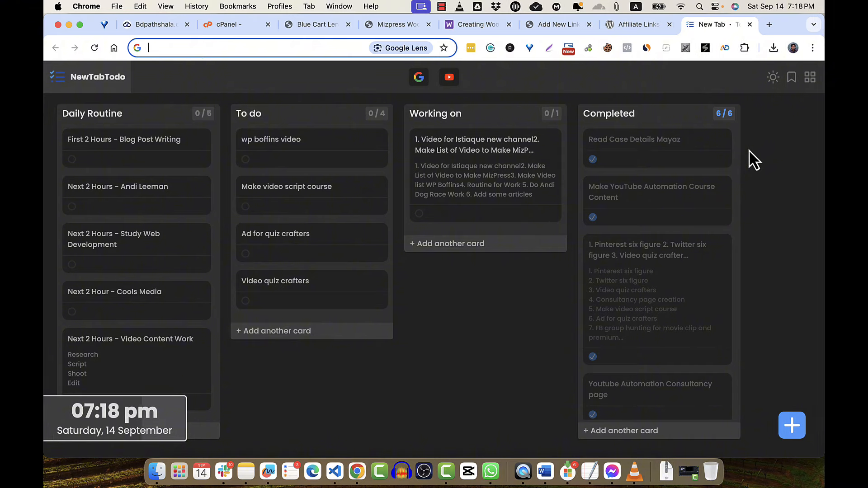
# - Recall the blue-cart-lens ?clear-cart&add-to-cart=15&quantity=1 URL from address autocomplete and copy it
pyautogui.write('bd')
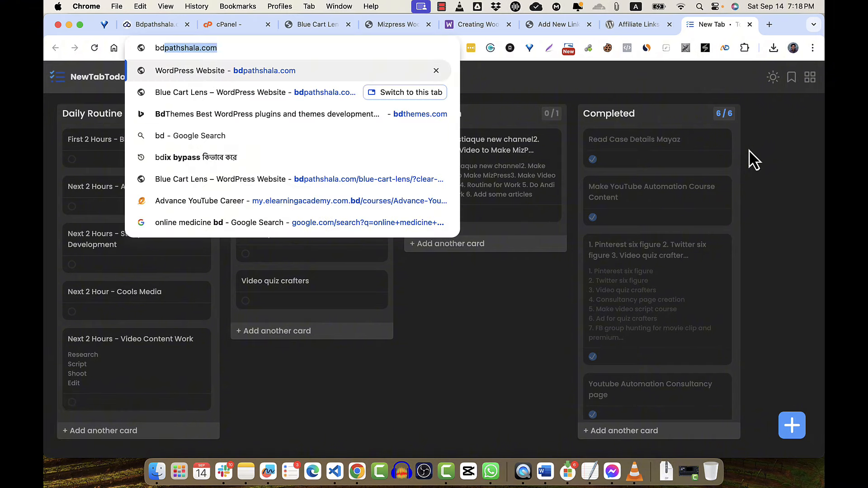
pyautogui.press('Right')
pyautogui.write('/?')
pyautogui.press('BackSpace')
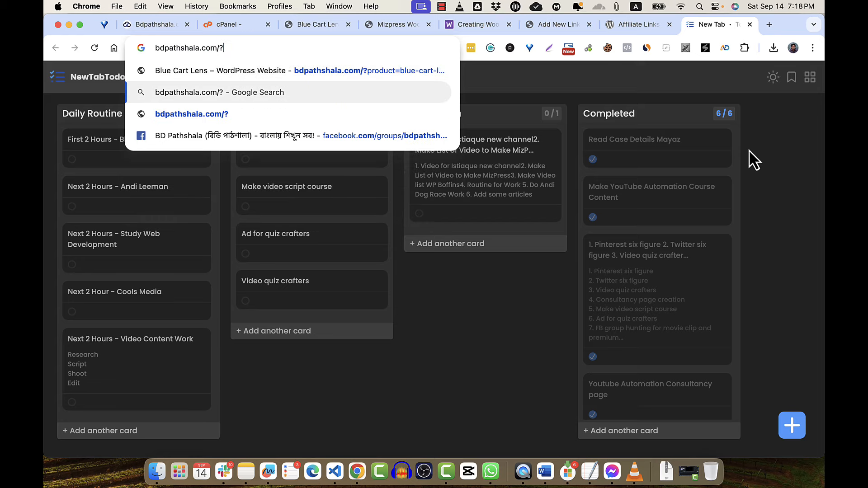
pyautogui.write('cl')
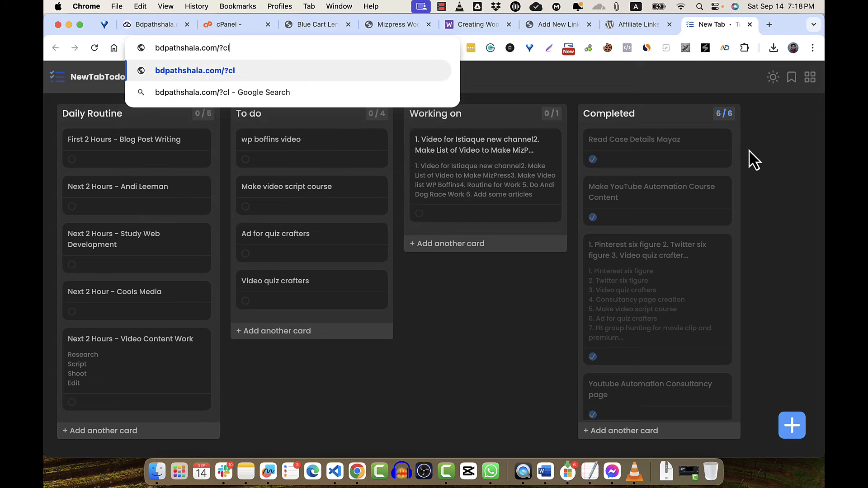
pyautogui.press('BackSpace')
pyautogui.press('BackSpace')
pyautogui.press('BackSpace')
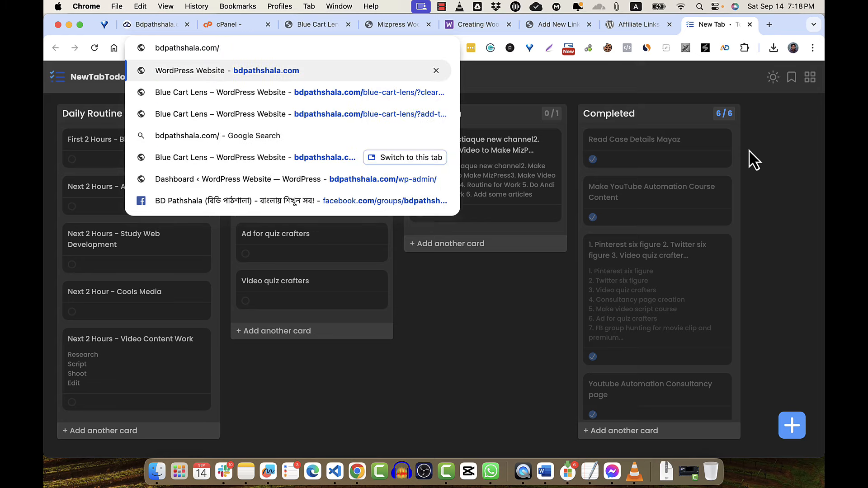
pyautogui.write('?')
pyautogui.press('BackSpace')
pyautogui.press('BackSpace')
pyautogui.write('bl')
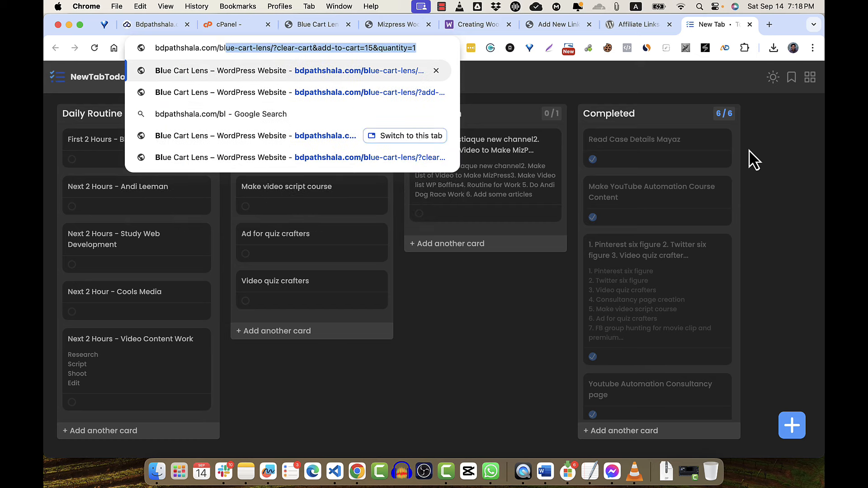
pyautogui.press('Right')
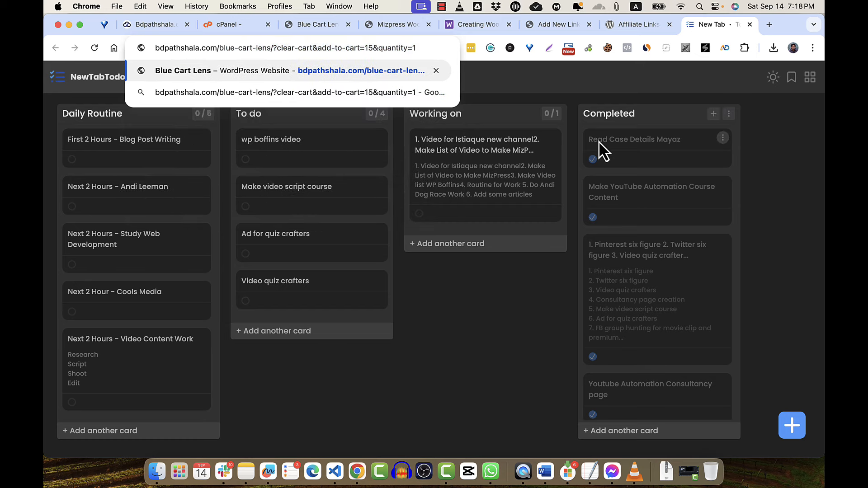
pyautogui.press('super+a')
pyautogui.press('super+c')
# - Paste the add-to-cart URL as Link Target, title the link 'blue cart lens', and publish it
pyautogui.click(638, 27)
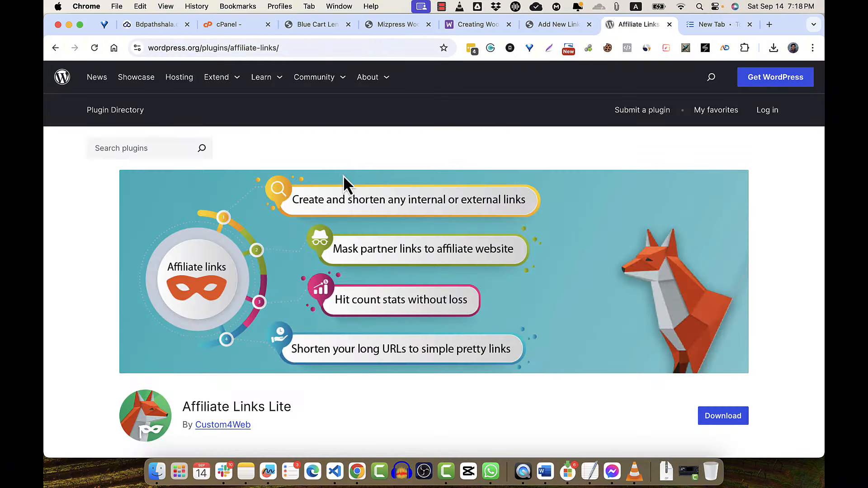
pyautogui.click(551, 30)
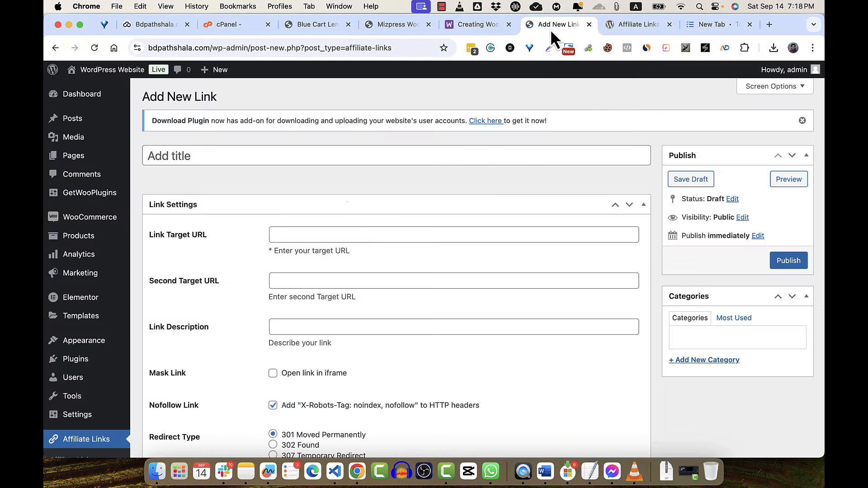
pyautogui.click(347, 231)
pyautogui.press('super+v')
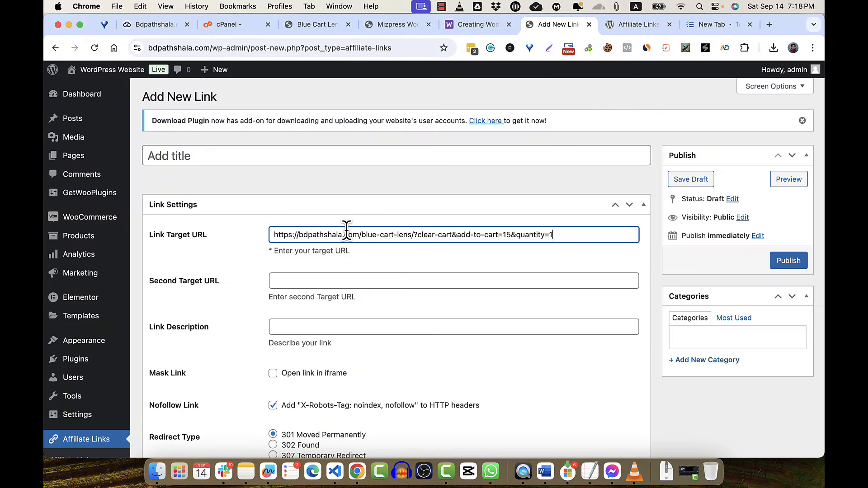
pyautogui.click(240, 155)
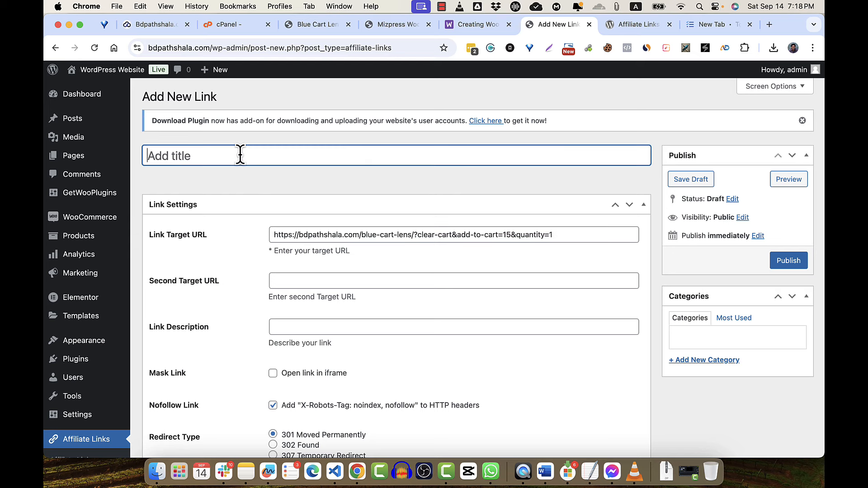
pyautogui.write('blue cart lens')
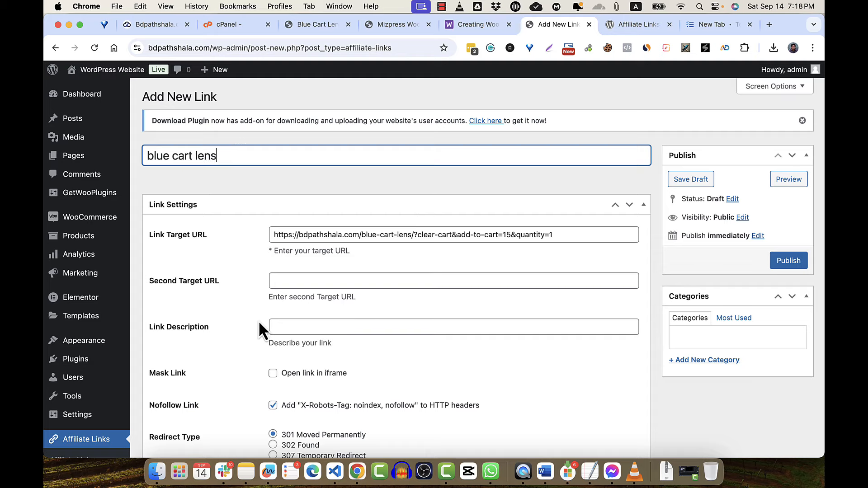
pyautogui.scroll(-3, 259, 320)
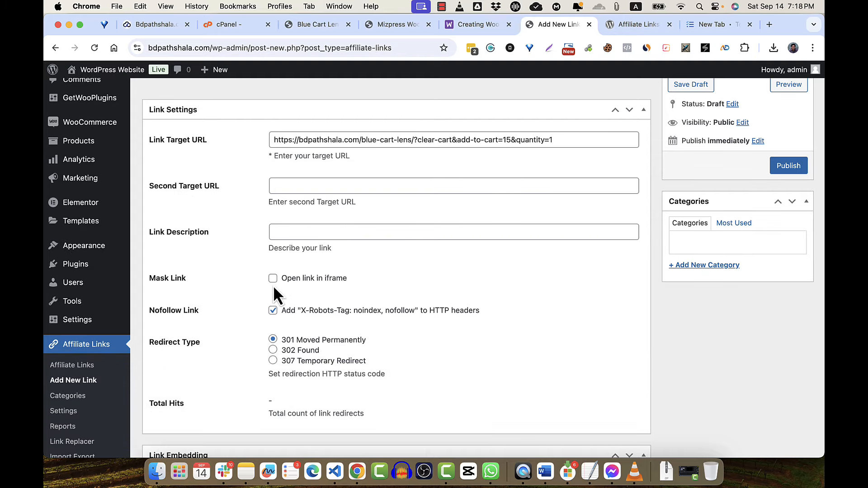
pyautogui.scroll(-1, 274, 357)
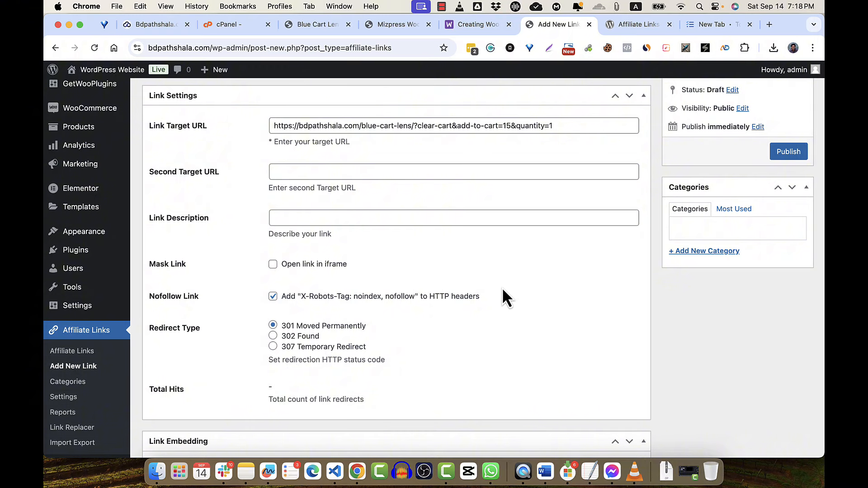
pyautogui.click(787, 154)
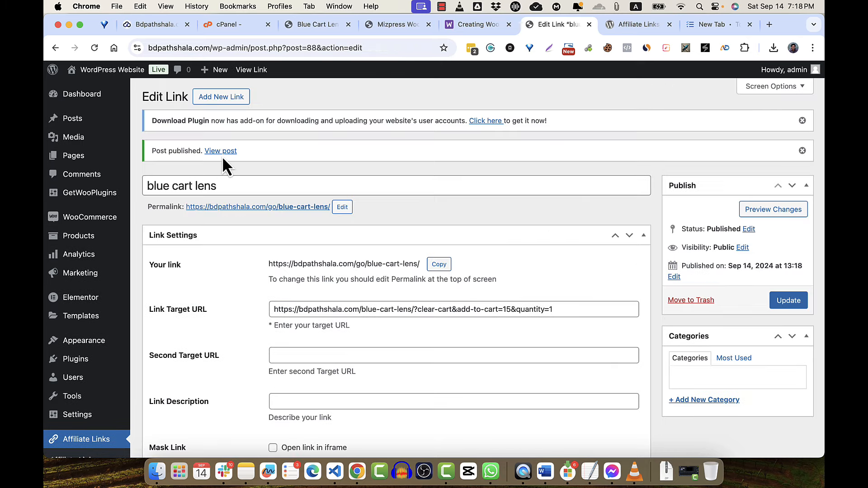
# - Copy the new short link's address and load it in a new incognito window
pyautogui.rightClick(216, 153)
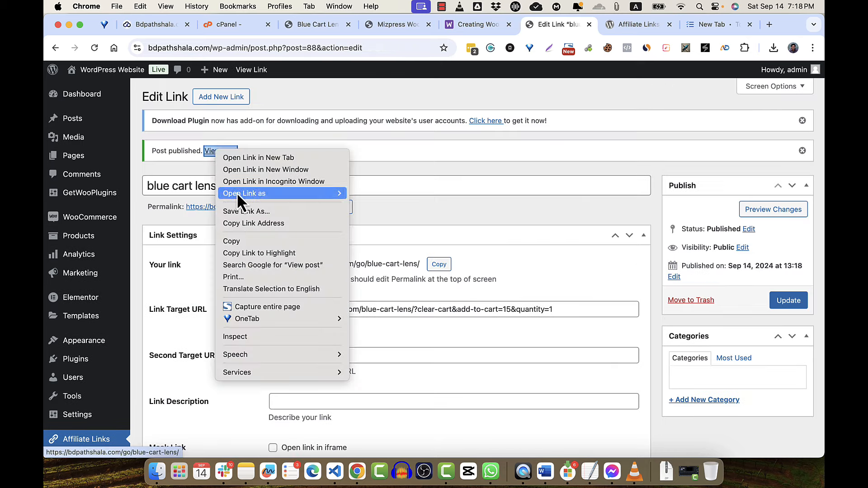
pyautogui.click(244, 224)
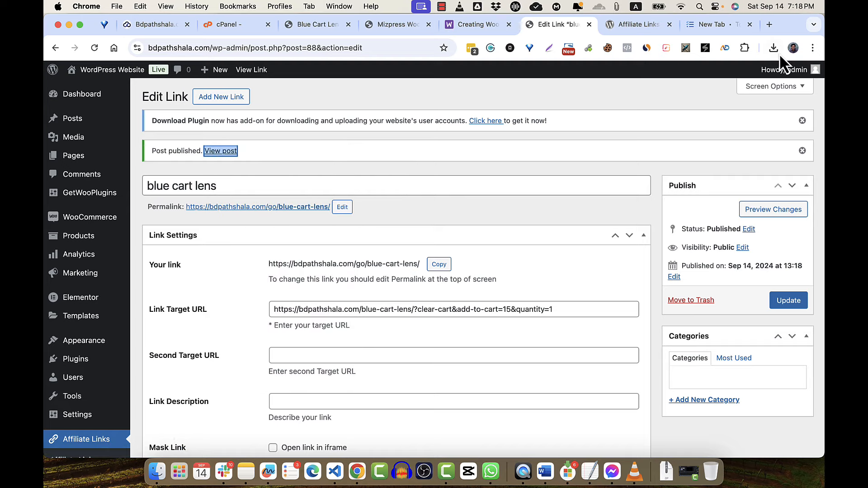
pyautogui.click(813, 48)
pyautogui.click(723, 99)
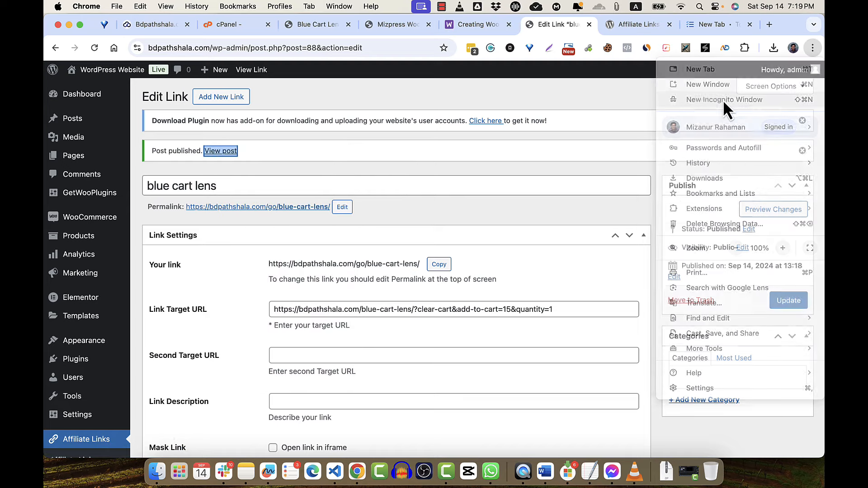
pyautogui.press('super+v')
pyautogui.press('Return')
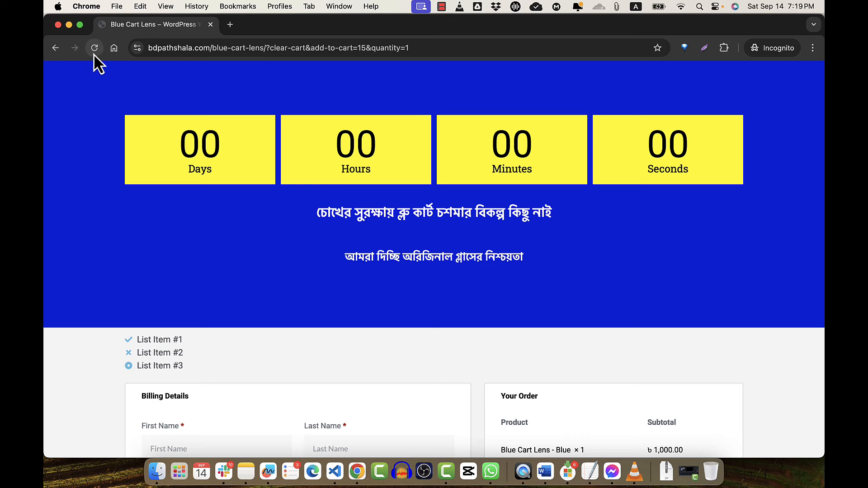
# - Reload the short link, check that checkout shows one Blue Cart Lens - Blue, then close the window
pyautogui.click(167, 47)
pyautogui.press('super+v')
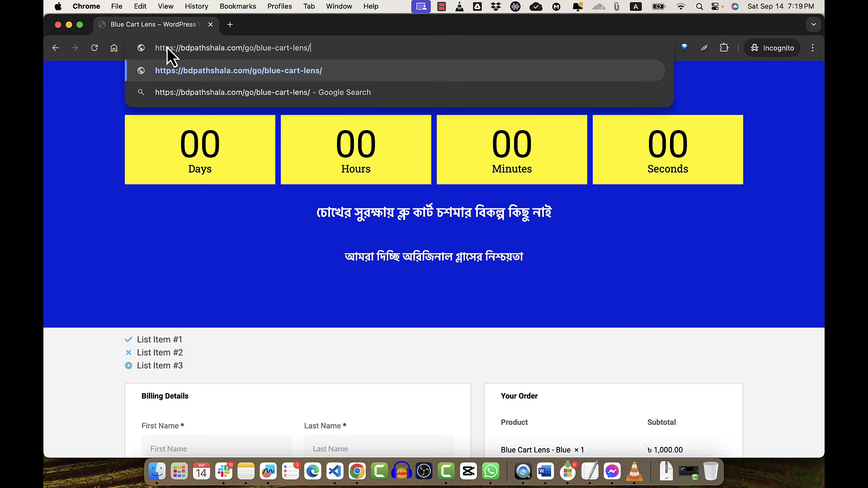
pyautogui.press('Return')
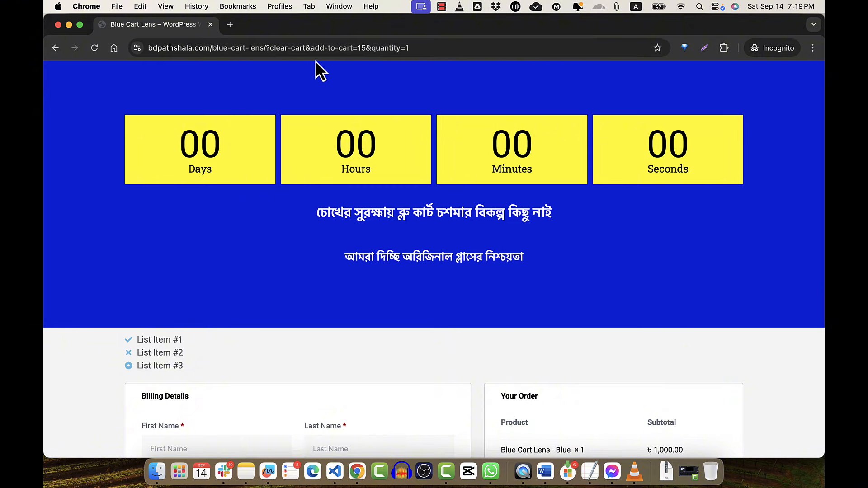
pyautogui.moveTo(265, 49)
pyautogui.mouseDown()
pyautogui.moveTo(121, 50)
pyautogui.moveTo(278, 51)
pyautogui.mouseUp()
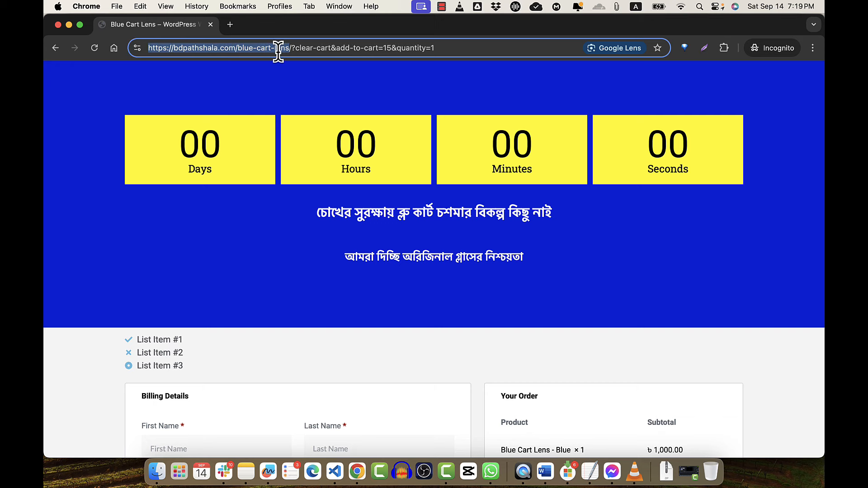
pyautogui.click(460, 42)
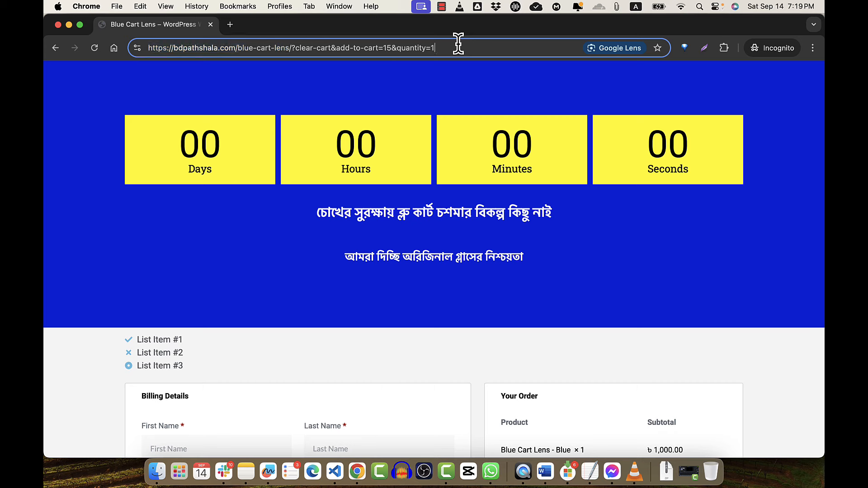
pyautogui.click(57, 25)
# - Upload mts-url-shortener (1).zip from Downloads as a new plugin and install it
pyautogui.scroll(-5, 201, 278)
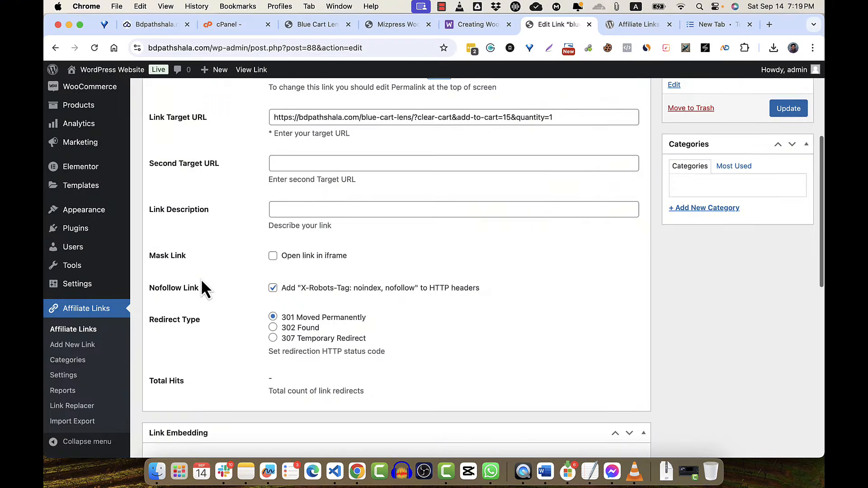
pyautogui.scroll(-5, 199, 294)
pyautogui.moveTo(70, 233)
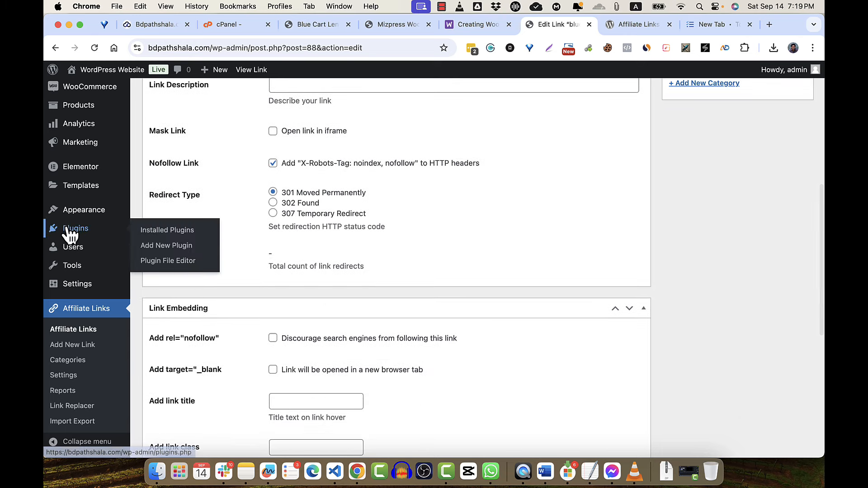
pyautogui.click(175, 246)
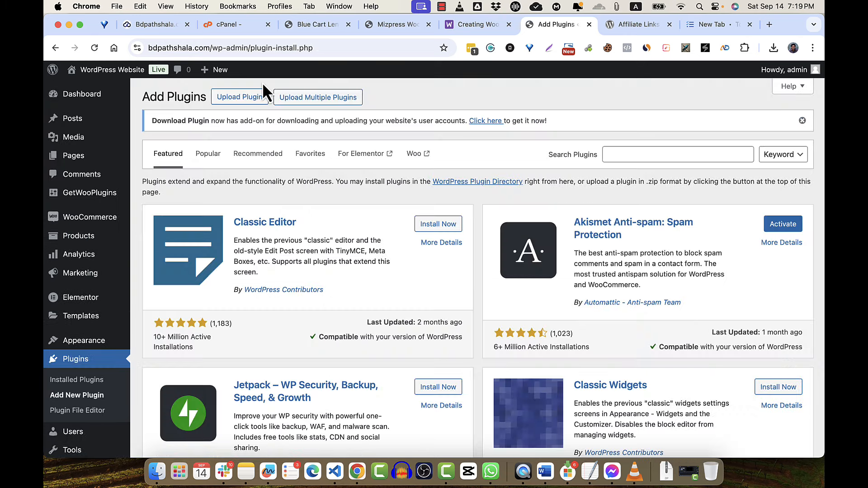
pyautogui.click(244, 100)
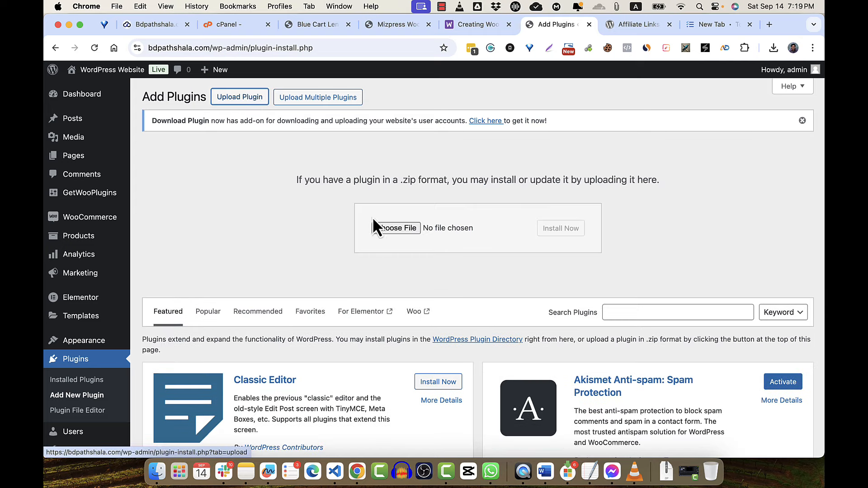
pyautogui.click(384, 229)
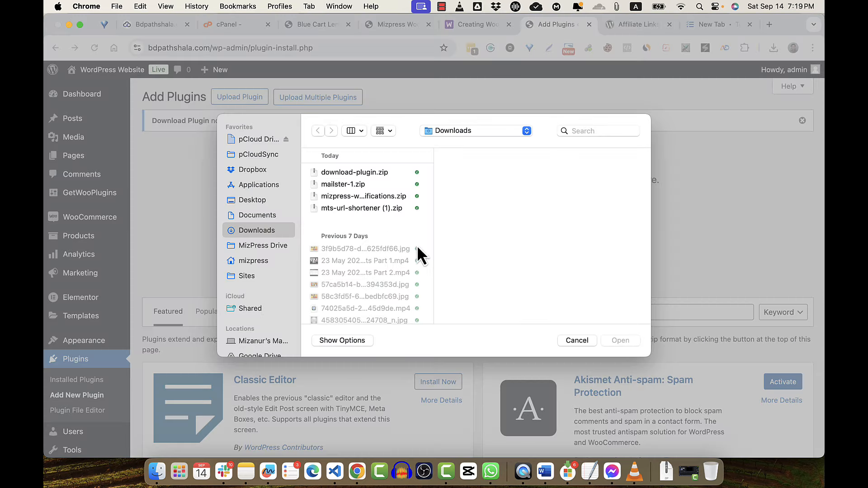
pyautogui.doubleClick(347, 207)
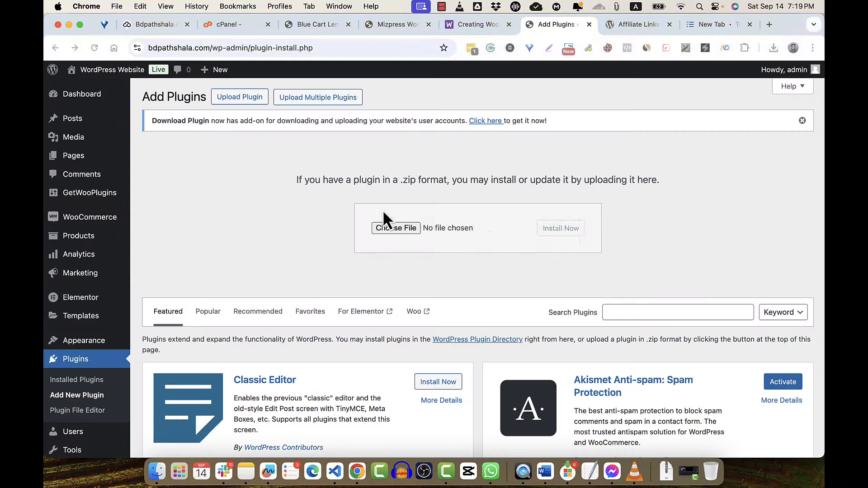
pyautogui.click(571, 229)
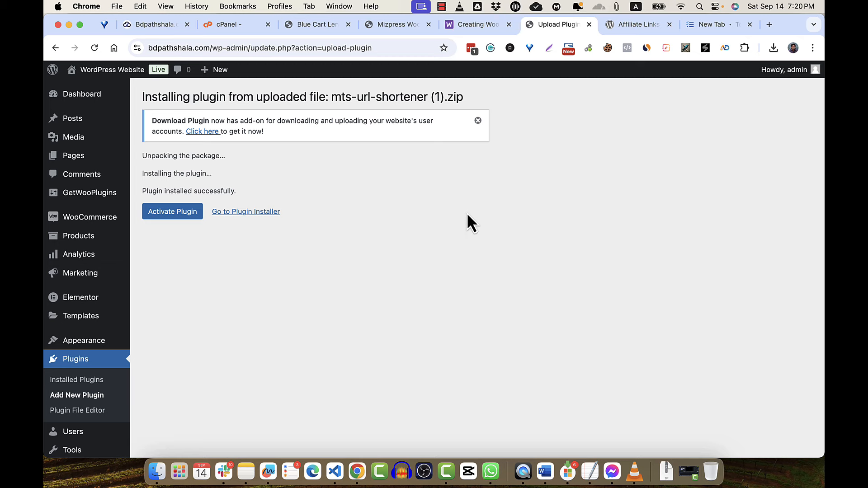
# - Activate the newly installed URL Shortener plugin
pyautogui.click(183, 215)
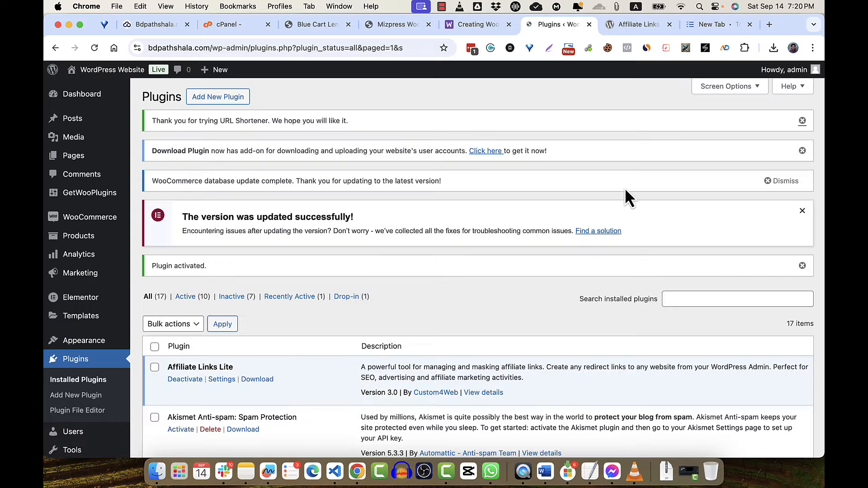
pyautogui.scroll(-10, 311, 272)
pyautogui.scroll(-3, 310, 265)
pyautogui.moveTo(86, 422)
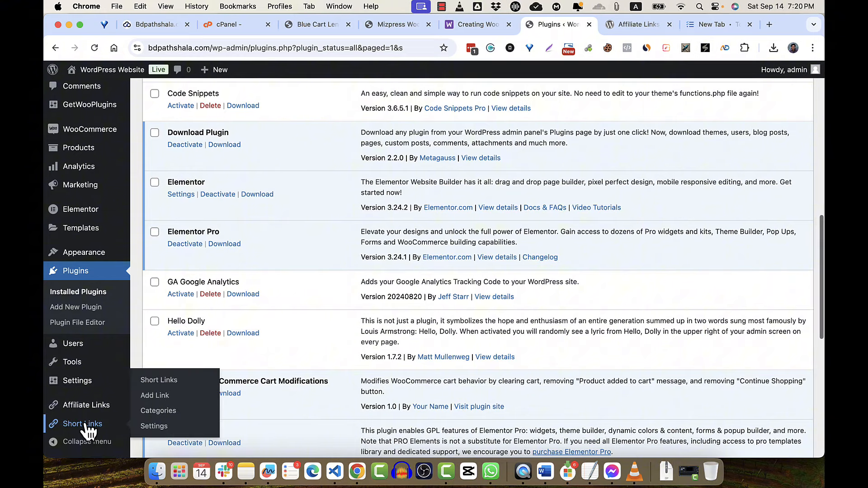
pyautogui.click(156, 395)
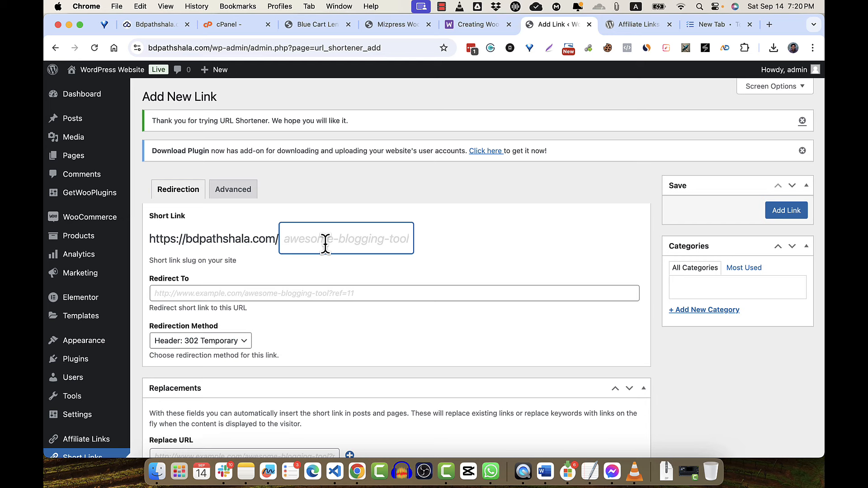
pyautogui.write('blue-c')
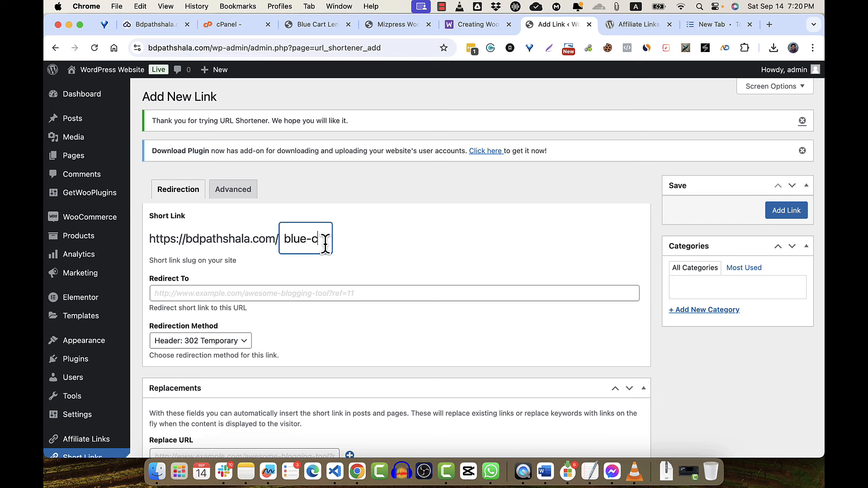
pyautogui.write('art-lens-sales')
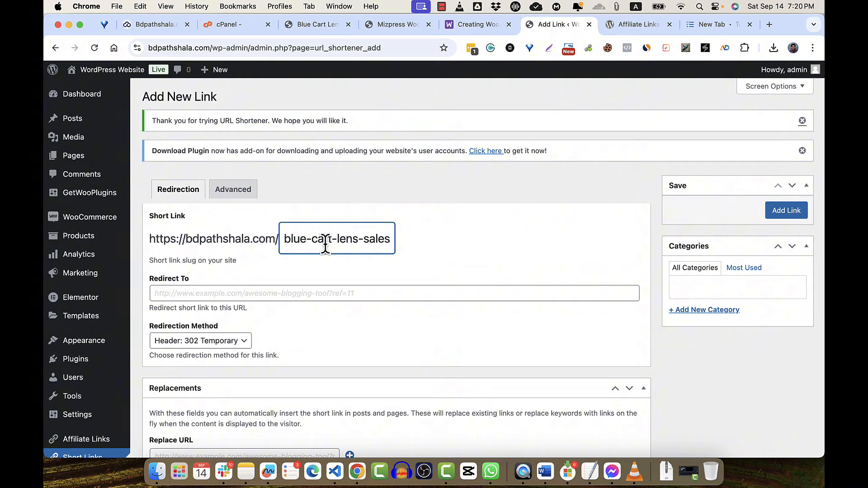
pyautogui.write('/')
pyautogui.click(237, 293)
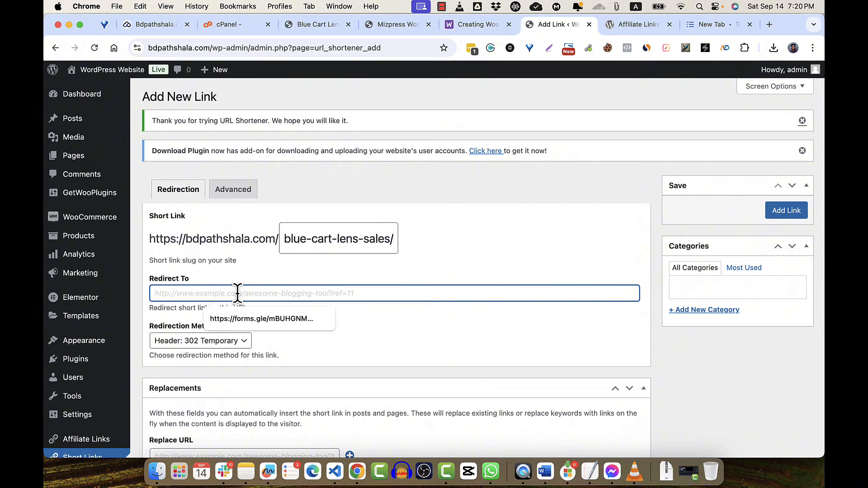
pyautogui.press('super+v')
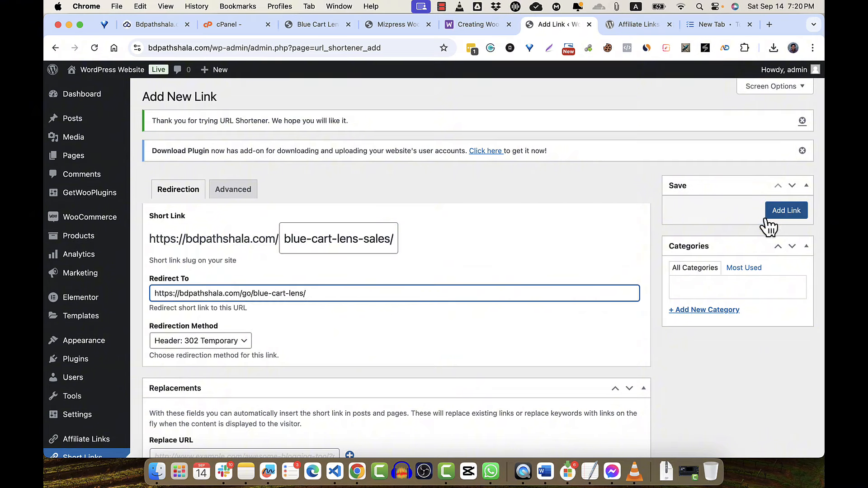
pyautogui.scroll(-5, 596, 327)
pyautogui.scroll(3, 596, 327)
pyautogui.click(782, 172)
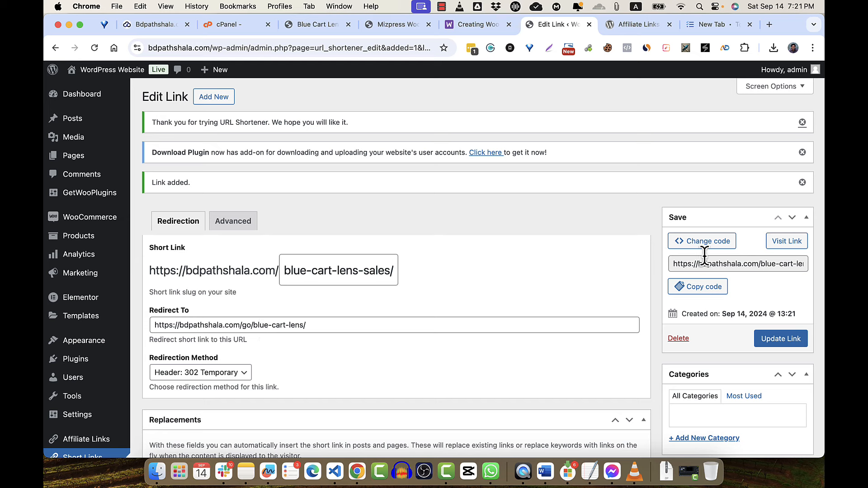
# - Open the copied blue-cart-lens-sales/ link in incognito, confirm one Blue lens at ৳1,000.00, then close it
pyautogui.click(698, 287)
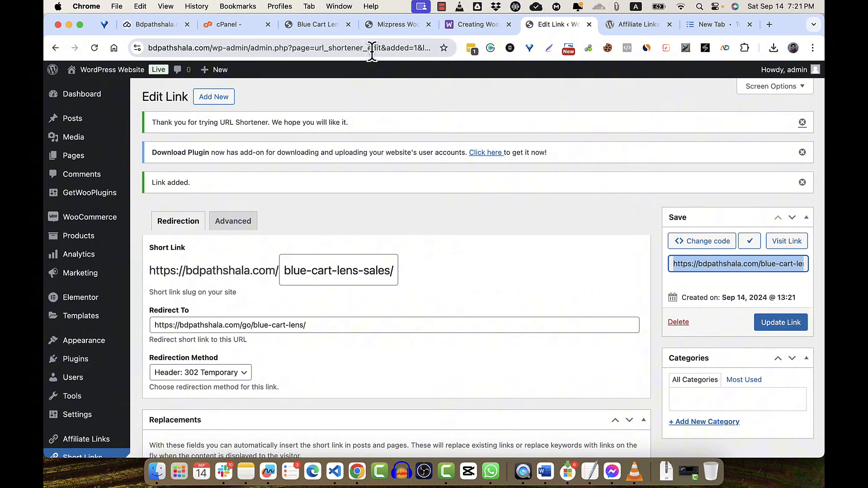
pyautogui.click(813, 50)
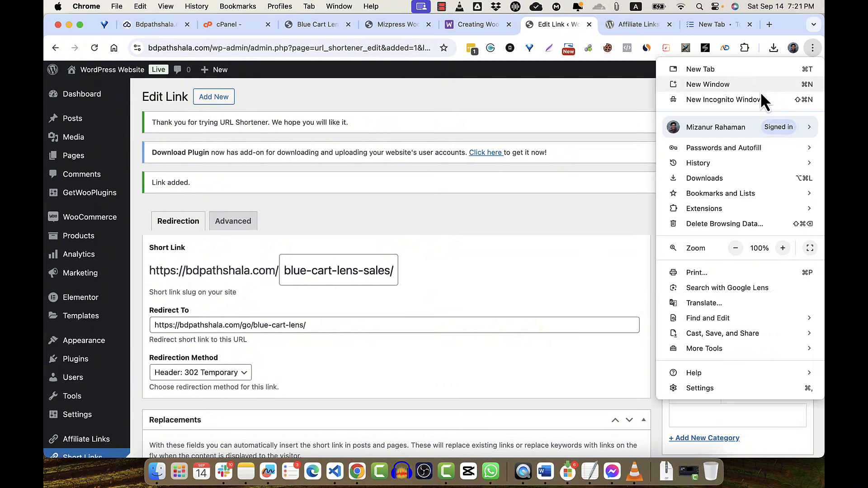
pyautogui.click(753, 100)
pyautogui.press('super+v')
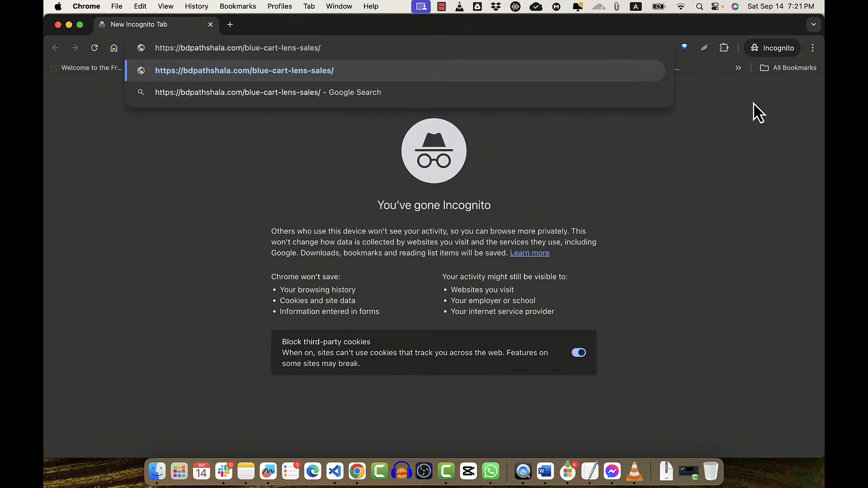
pyautogui.press('Return')
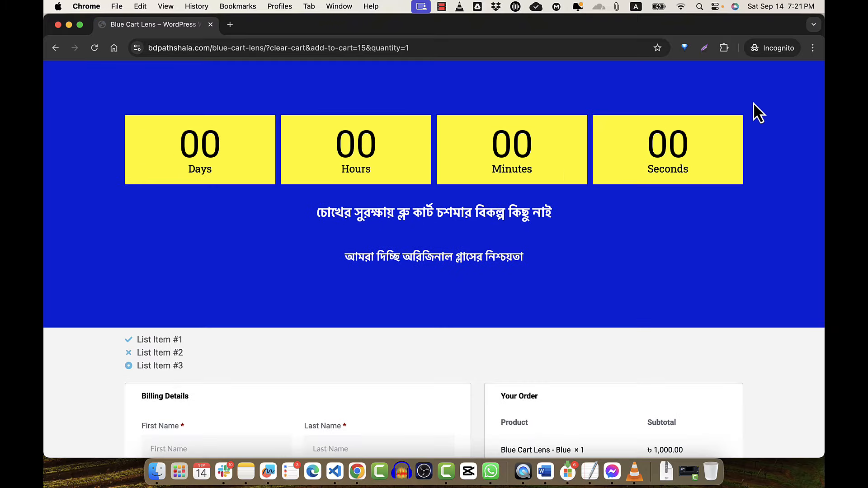
pyautogui.scroll(-3, 572, 286)
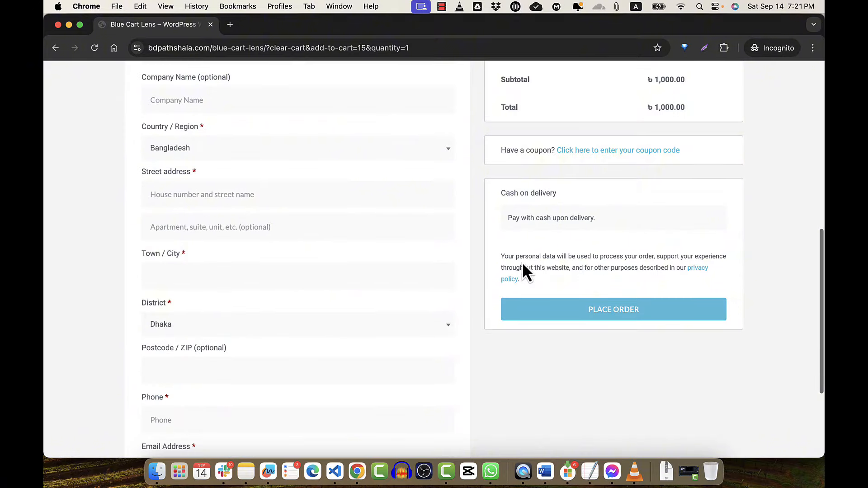
pyautogui.click(58, 27)
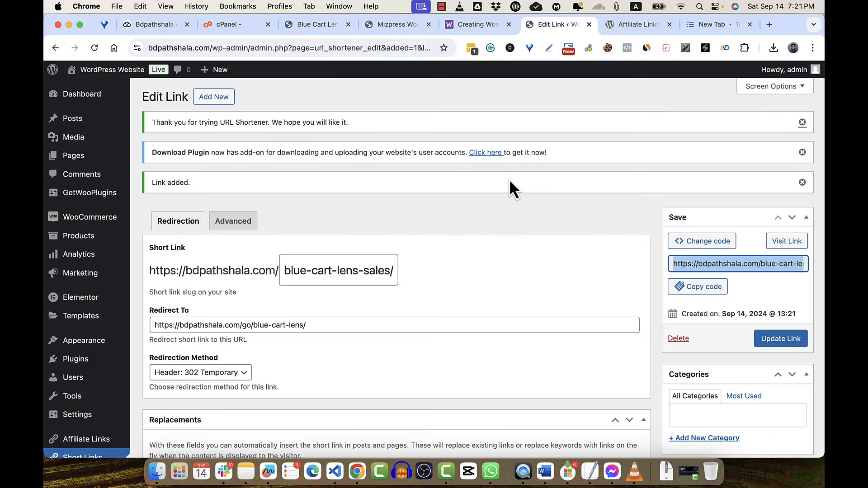
# - Go from the site home page to the Blue Cart Lens page and launch Edit with Elementor
pyautogui.click(123, 72)
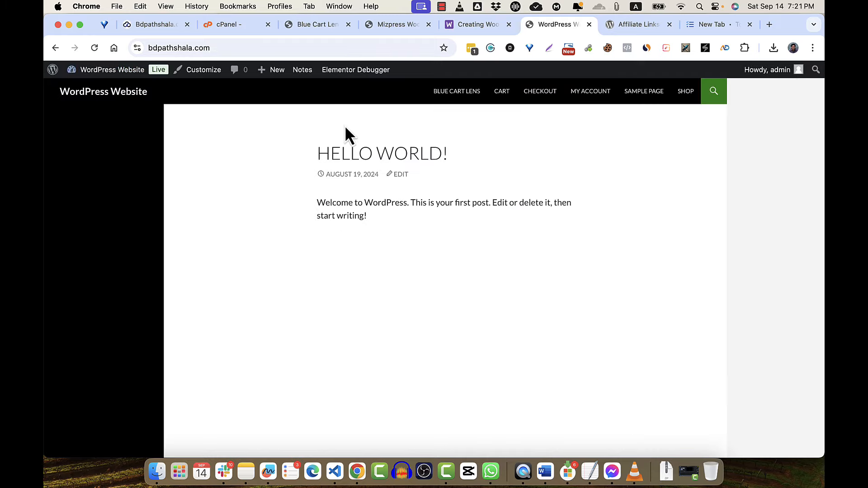
pyautogui.click(461, 101)
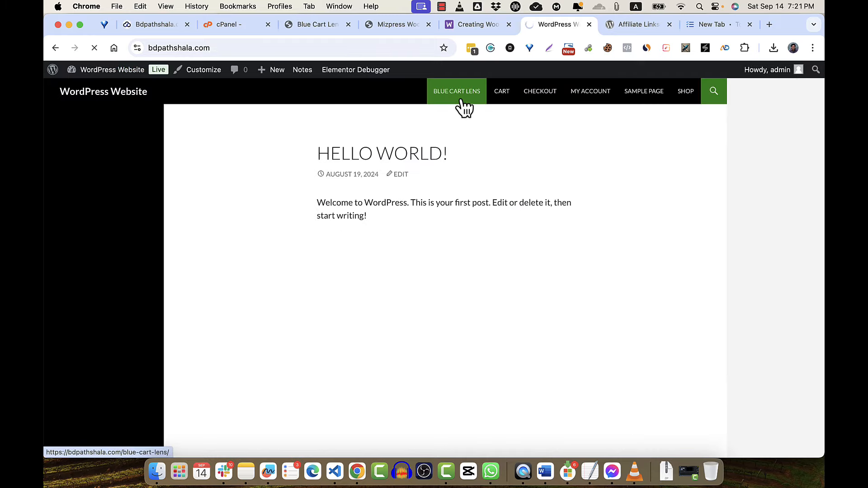
pyautogui.scroll(-2, 490, 274)
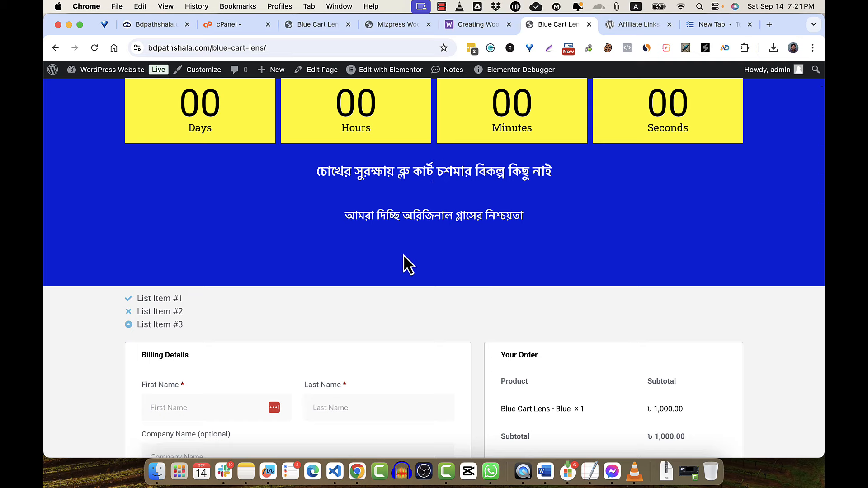
pyautogui.scroll(-5, 405, 258)
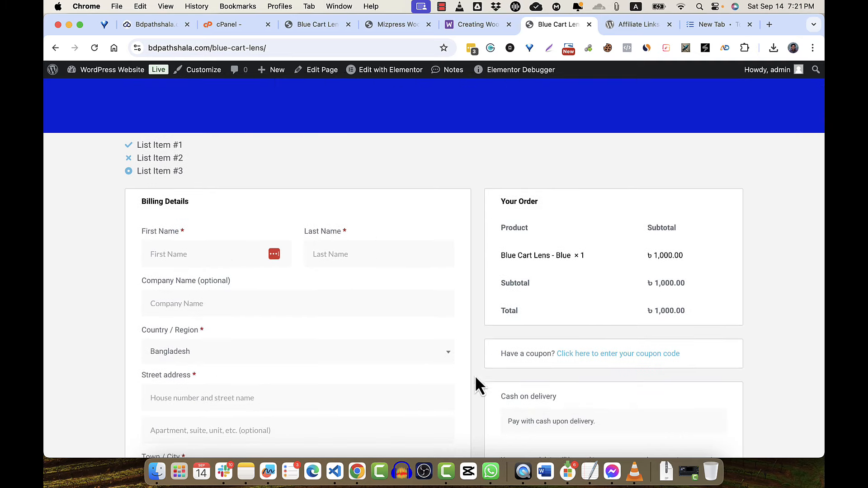
pyautogui.scroll(-3, 508, 375)
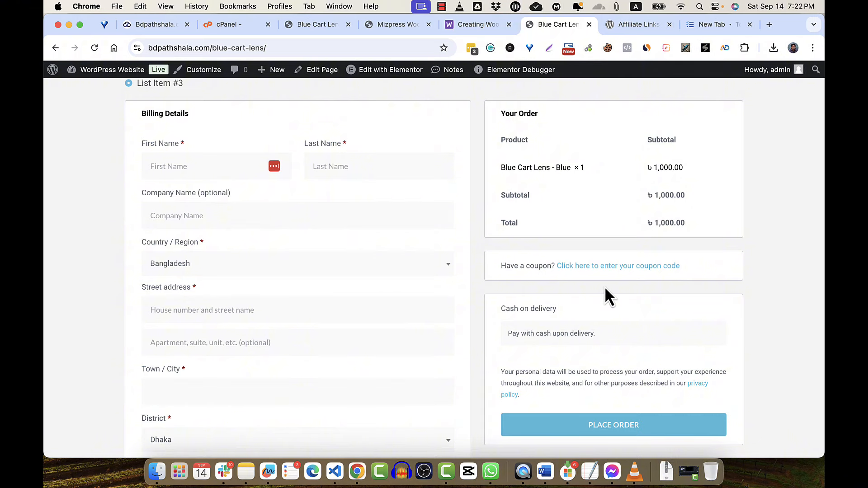
pyautogui.scroll(3, 606, 290)
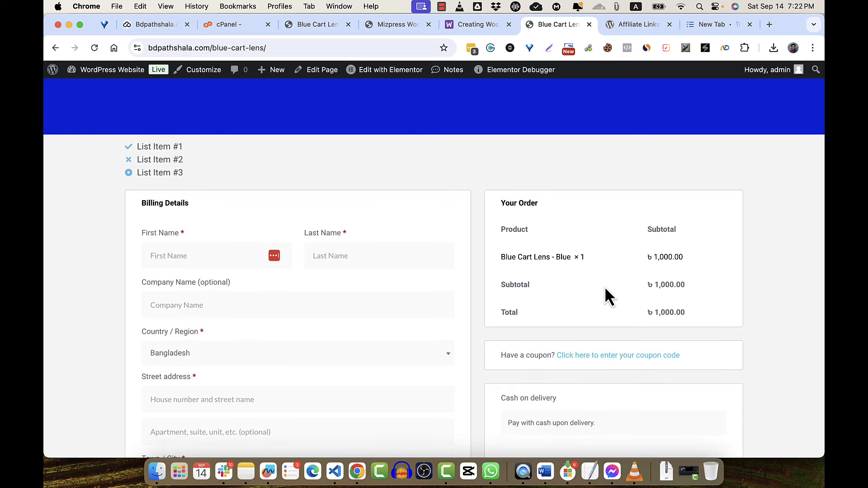
pyautogui.scroll(-3, 565, 290)
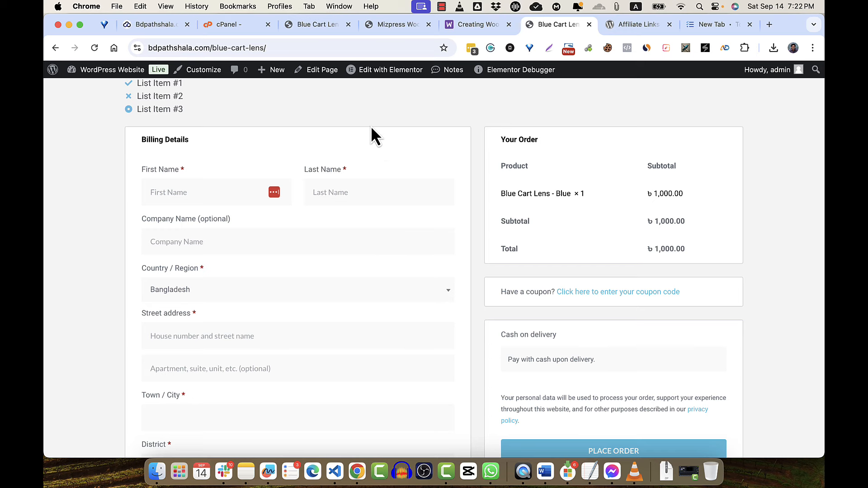
pyautogui.click(372, 71)
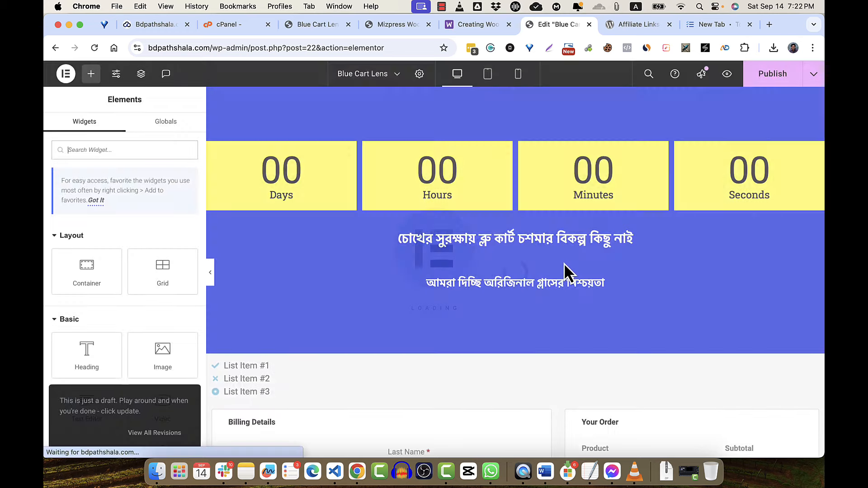
# - Add a Heading widget below the icon list titled 'একাধিক কপি কিনতে চান ?'
pyautogui.scroll(-5, 429, 251)
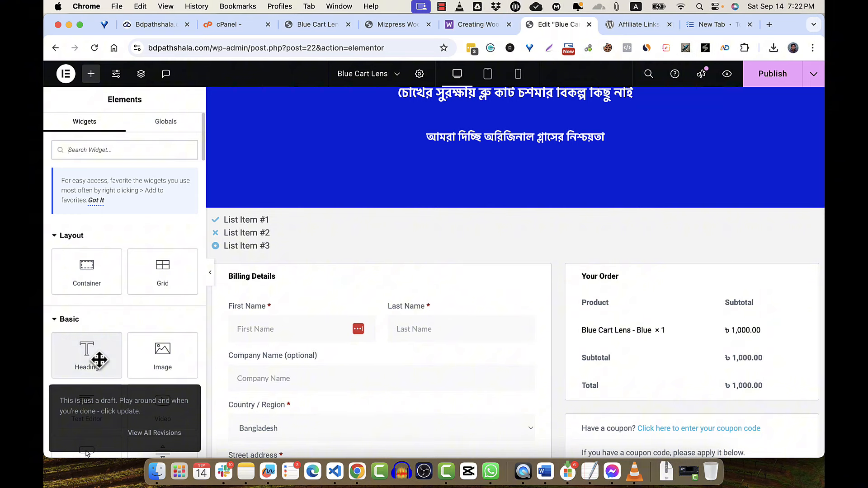
pyautogui.scroll(-2, 184, 304)
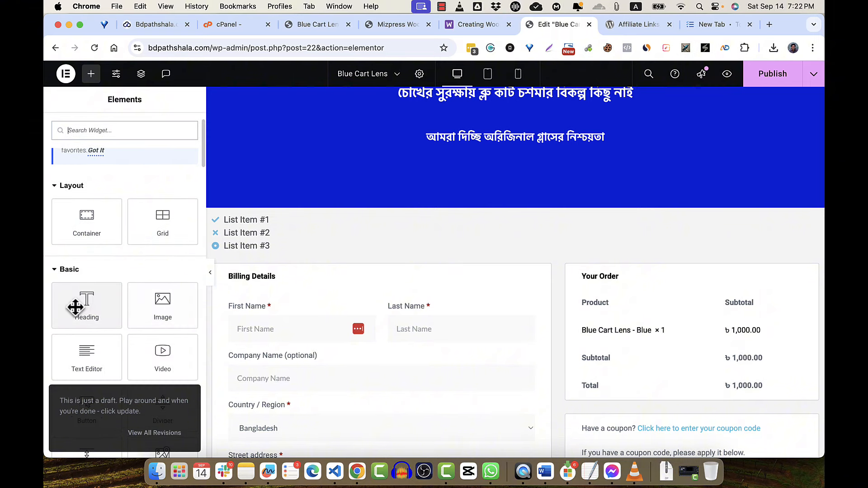
pyautogui.moveTo(75, 305); pyautogui.dragTo(389, 259)
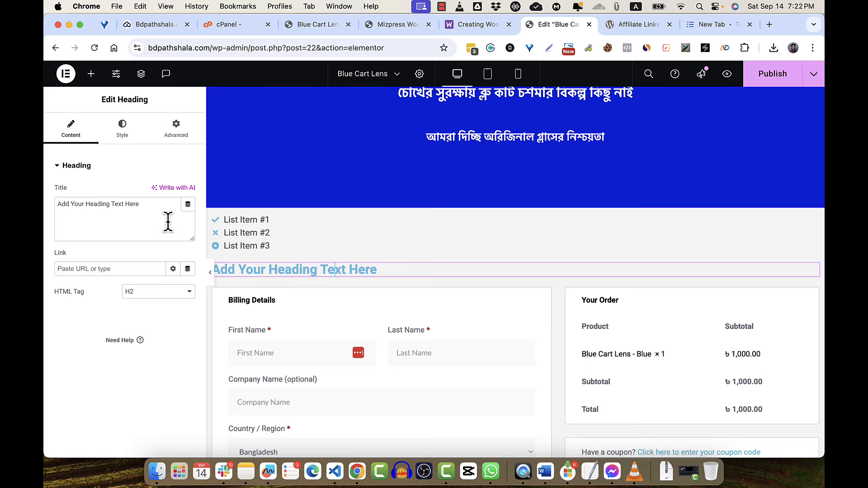
pyautogui.tripleClick(124, 204)
pyautogui.write('একাধিক')
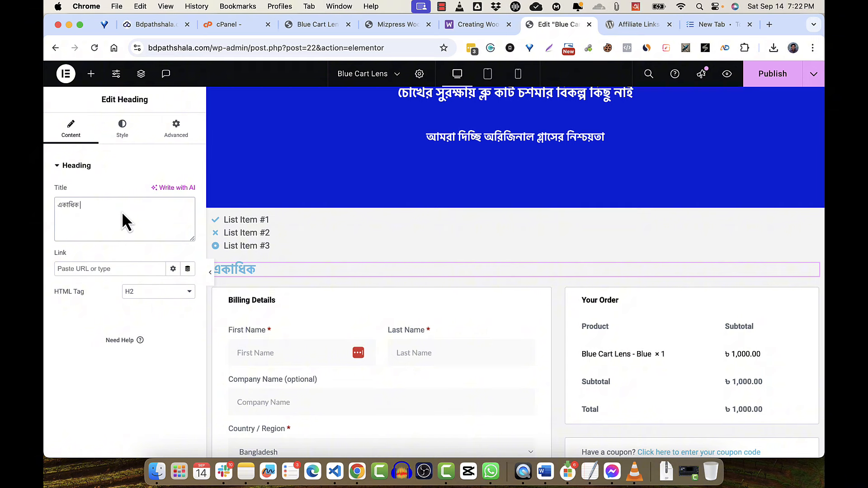
pyautogui.write('ko')
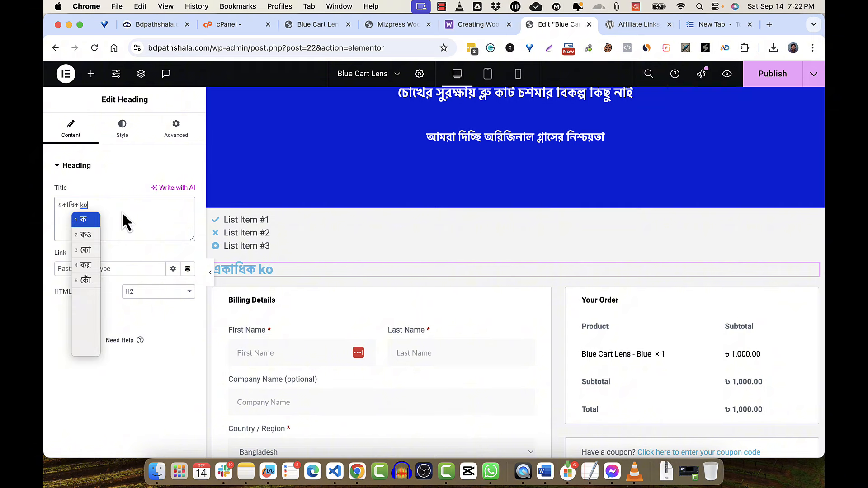
pyautogui.write('pi kinte ')
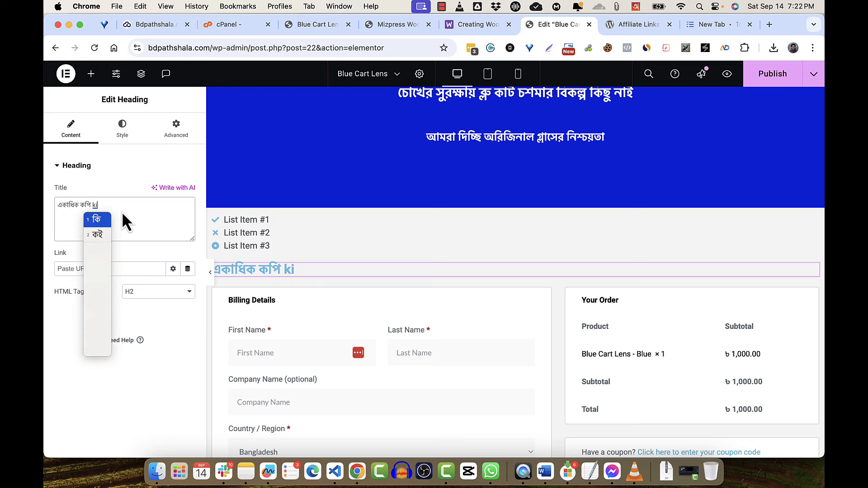
pyautogui.write('chan ?')
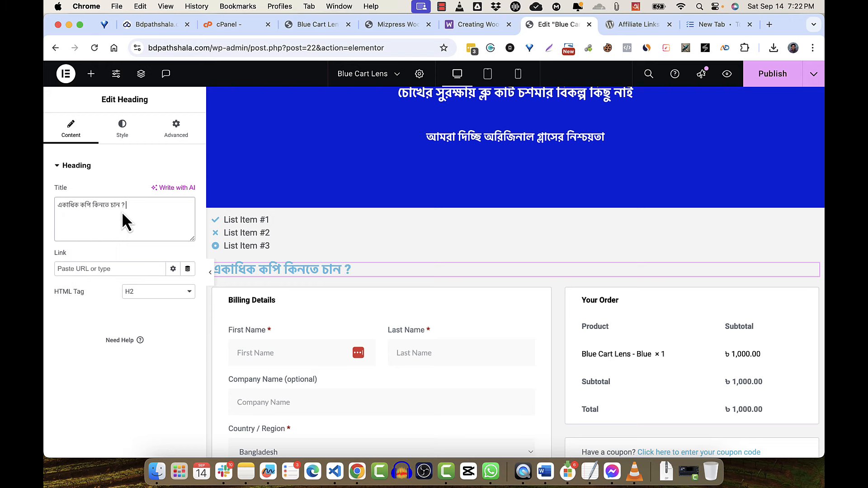
pyautogui.hotkey('ctrl', 'space')
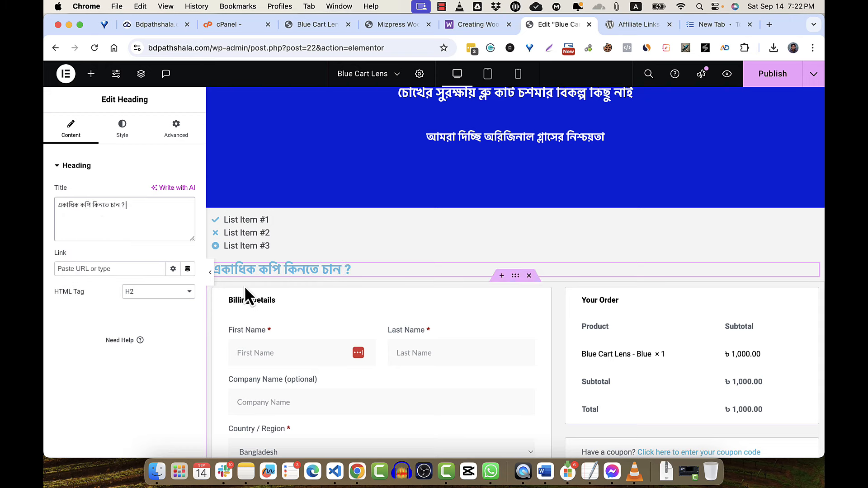
# - Make the heading's text colour red (#E46E6E)
pyautogui.click(122, 130)
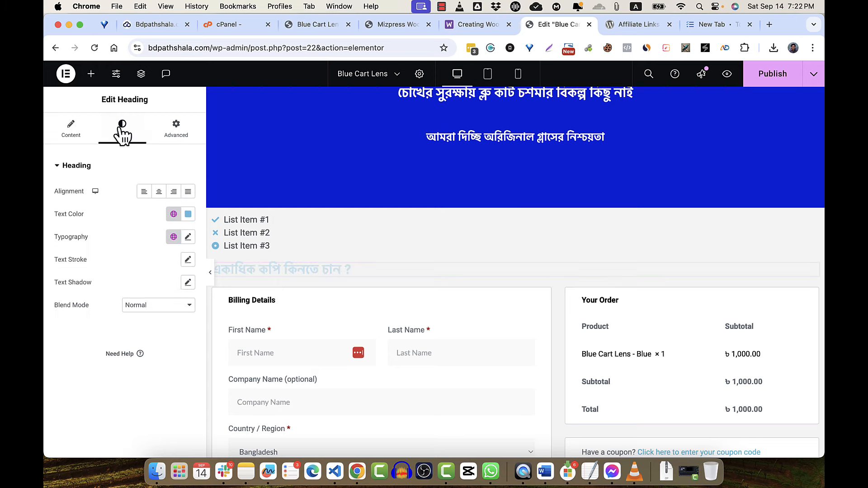
pyautogui.click(188, 214)
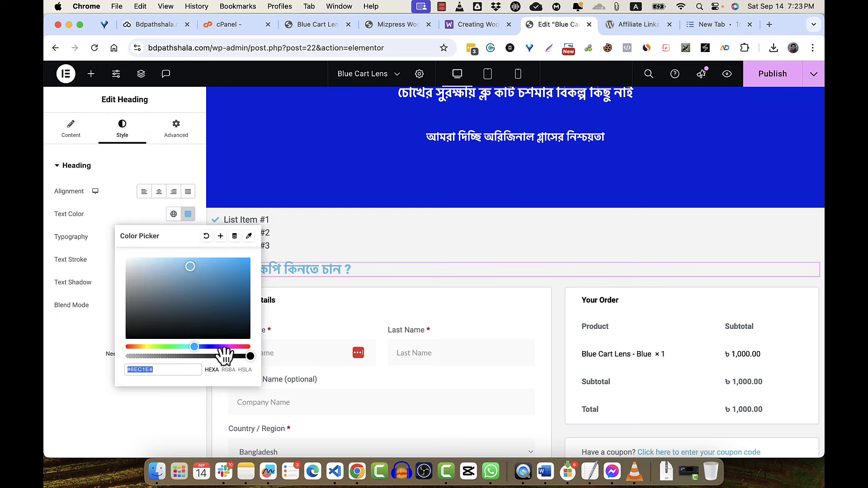
pyautogui.moveTo(238, 347); pyautogui.dragTo(252, 349)
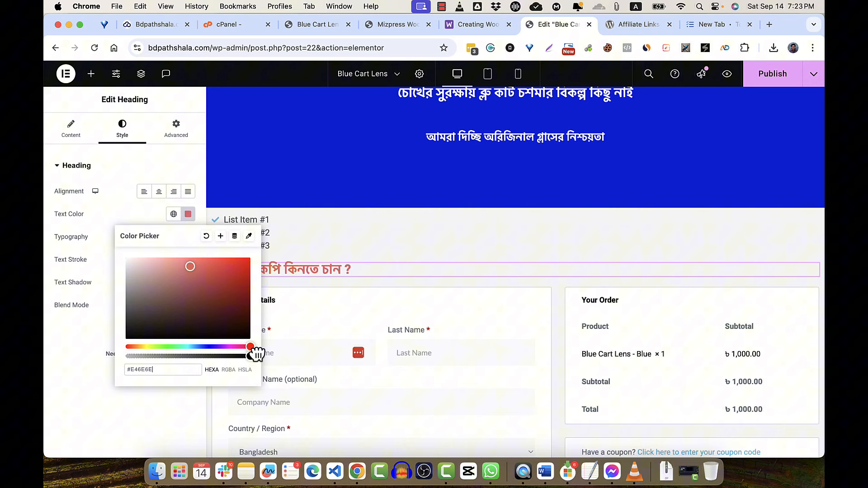
pyautogui.click(356, 284)
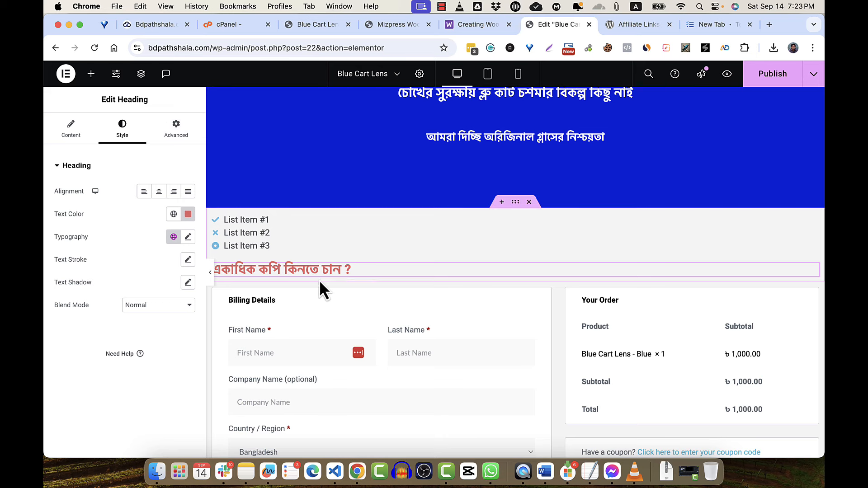
pyautogui.click(178, 134)
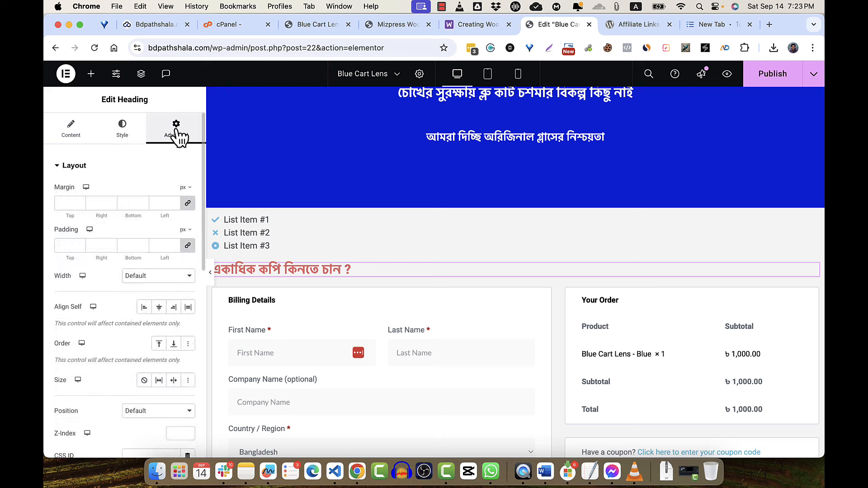
pyautogui.click(412, 244)
pyautogui.click(91, 74)
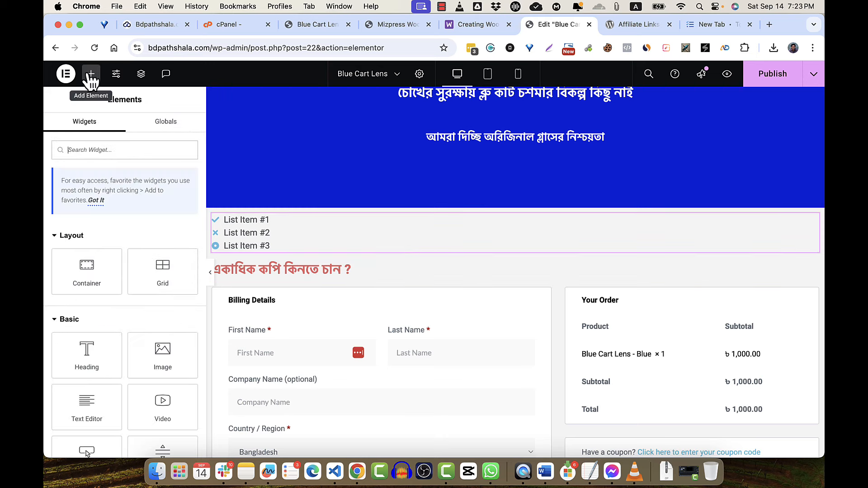
pyautogui.write('bu')
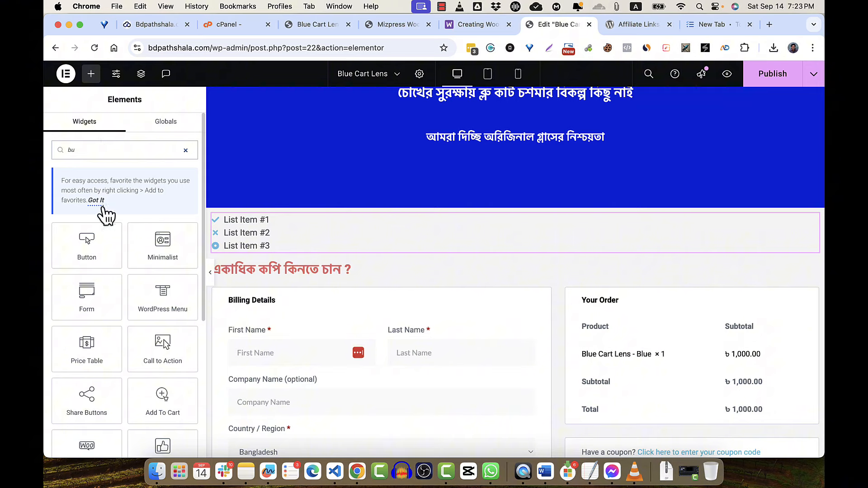
pyautogui.moveTo(87, 242); pyautogui.dragTo(307, 280)
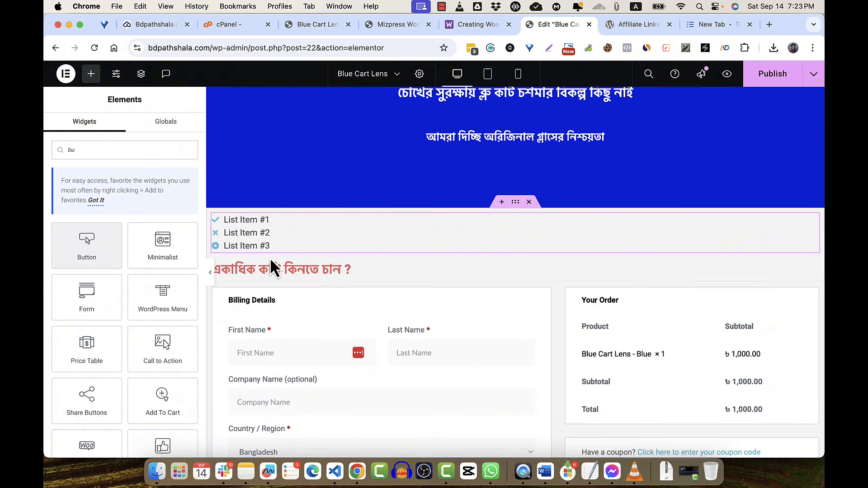
pyautogui.moveTo(95, 251); pyautogui.dragTo(303, 302)
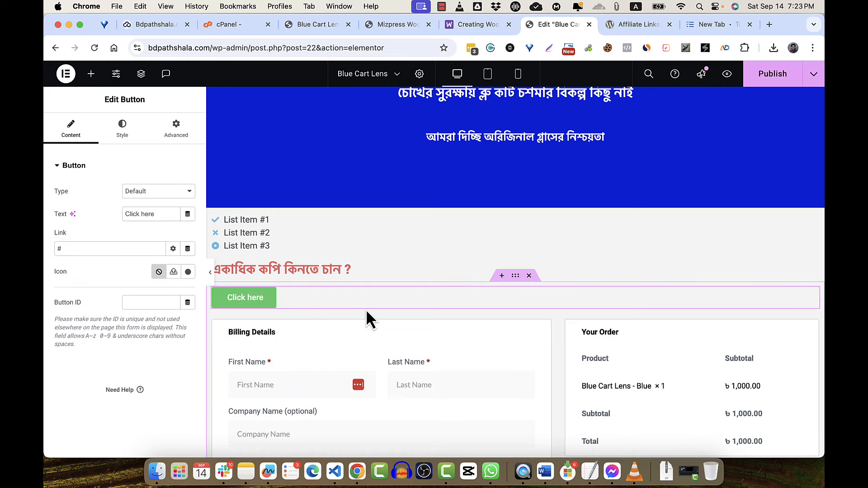
pyautogui.click(441, 6)
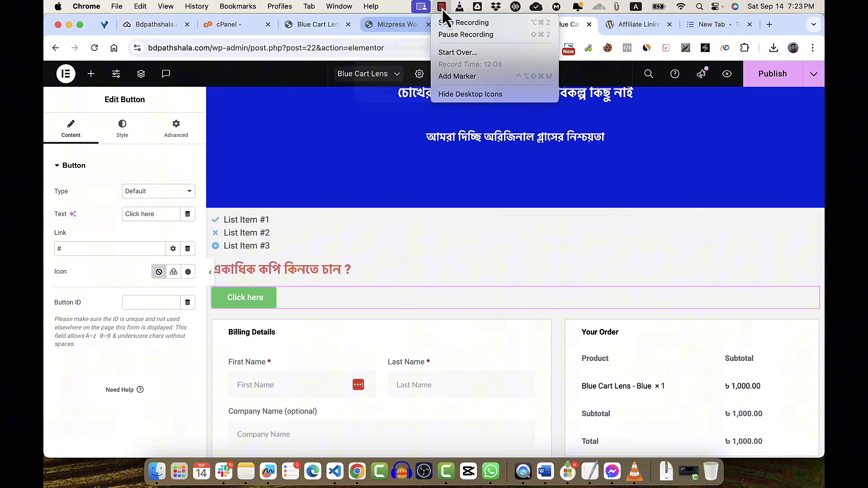
pyautogui.click(449, 35)
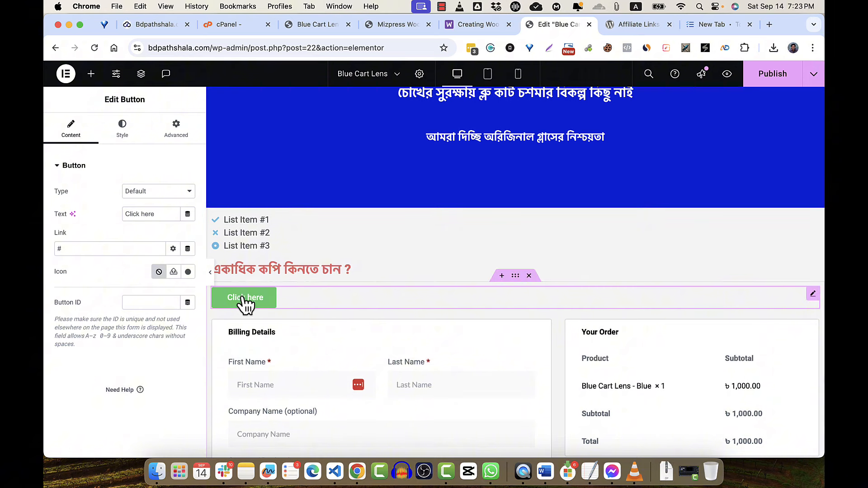
pyautogui.click(144, 191)
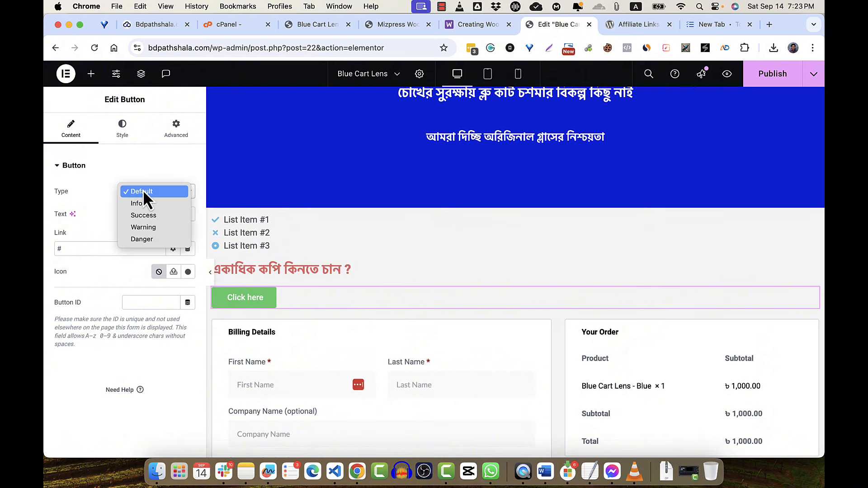
pyautogui.click(107, 192)
pyautogui.tripleClick(137, 215)
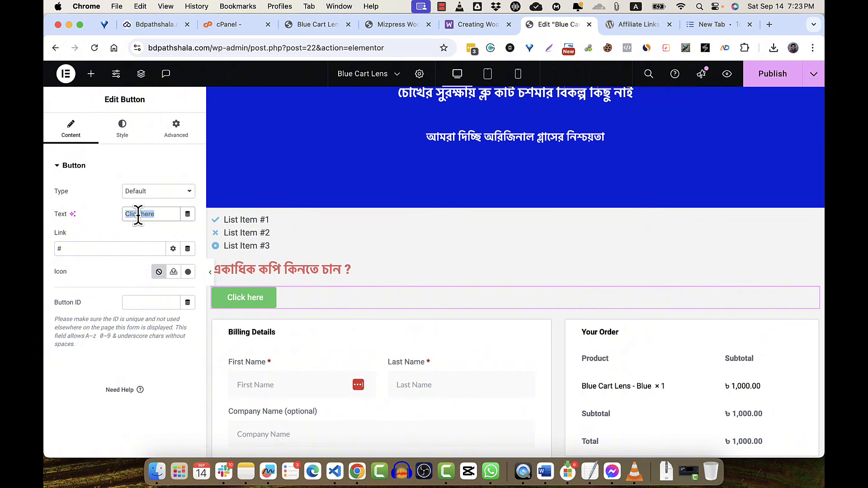
pyautogui.write('2')
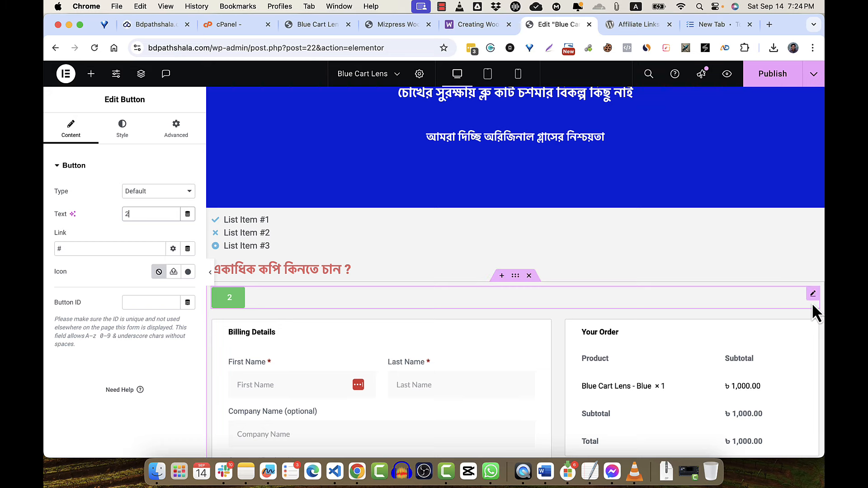
pyautogui.moveTo(816, 302); pyautogui.dragTo(457, 298)
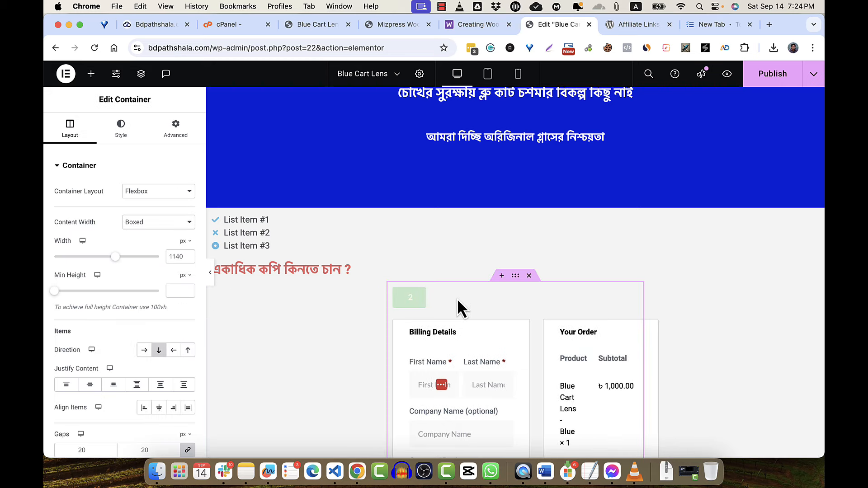
pyautogui.press('super+z')
pyautogui.press('super+z')
pyautogui.press('super+z')
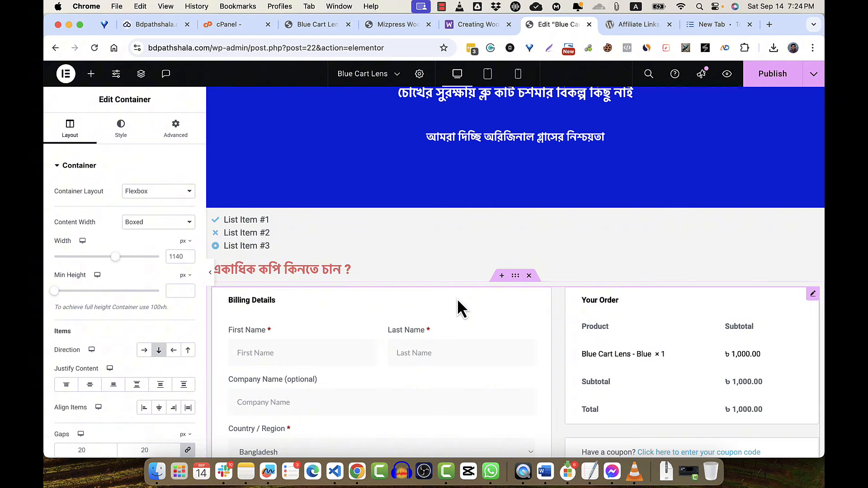
pyautogui.click(365, 267)
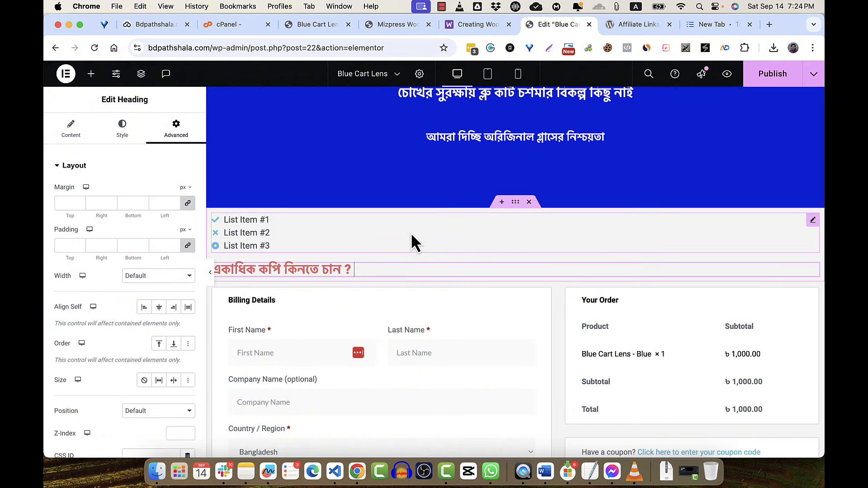
# - Insert a four-column flexbox container and drag it just beneath the red Bengali heading
pyautogui.click(376, 245)
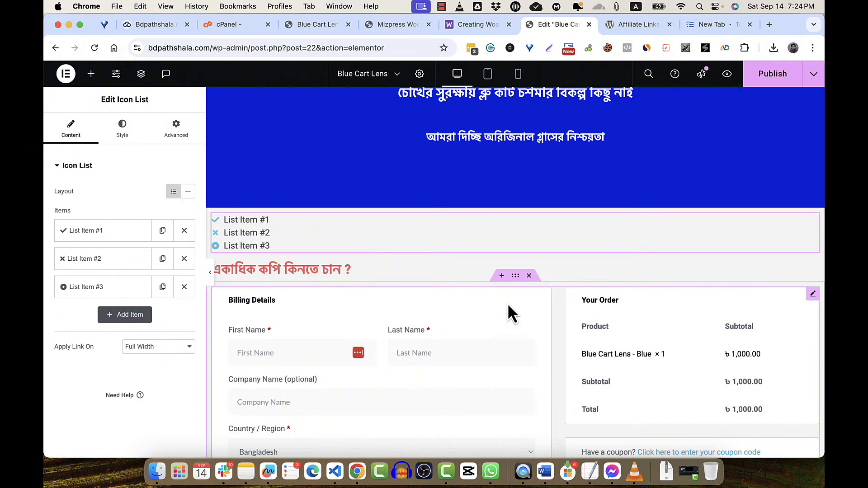
pyautogui.scroll(-10, 507, 302)
pyautogui.click(491, 369)
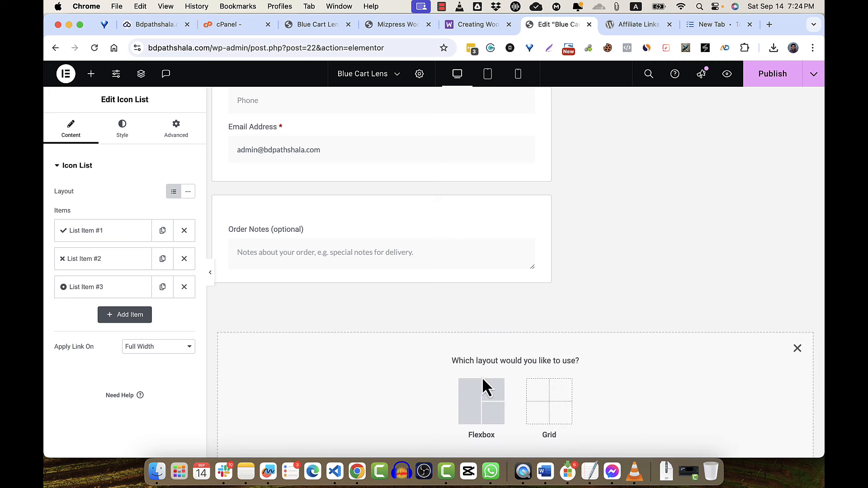
pyautogui.click(470, 405)
pyautogui.scroll(-2, 531, 346)
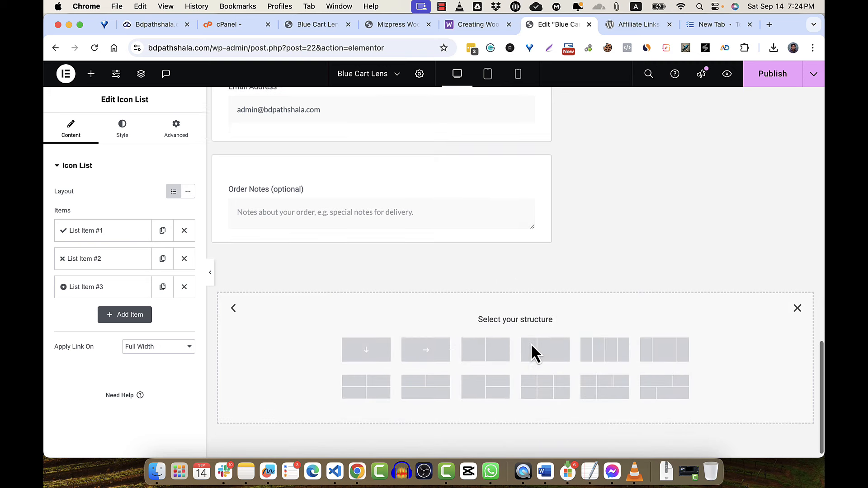
pyautogui.click(597, 355)
pyautogui.scroll(1, 393, 285)
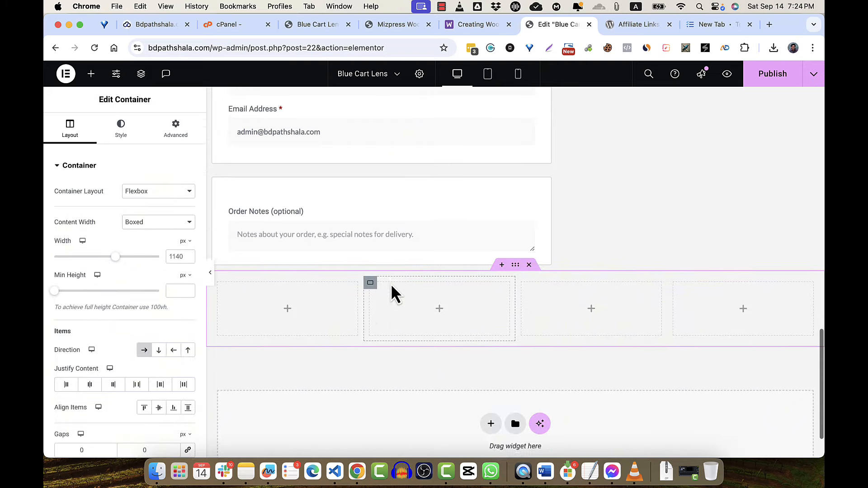
pyautogui.moveTo(515, 303); pyautogui.dragTo(453, 313)
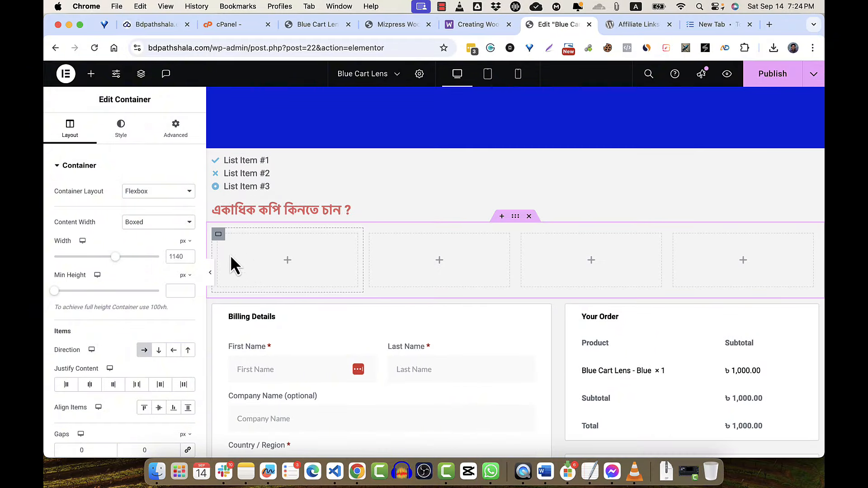
# - Place a Button widget labelled 2 in the first column, aligned left
pyautogui.click(288, 261)
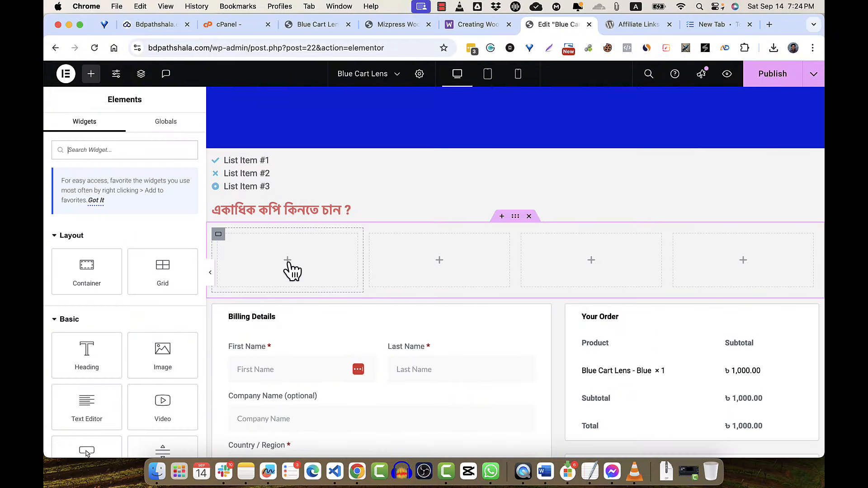
pyautogui.click(139, 147)
pyautogui.write('but')
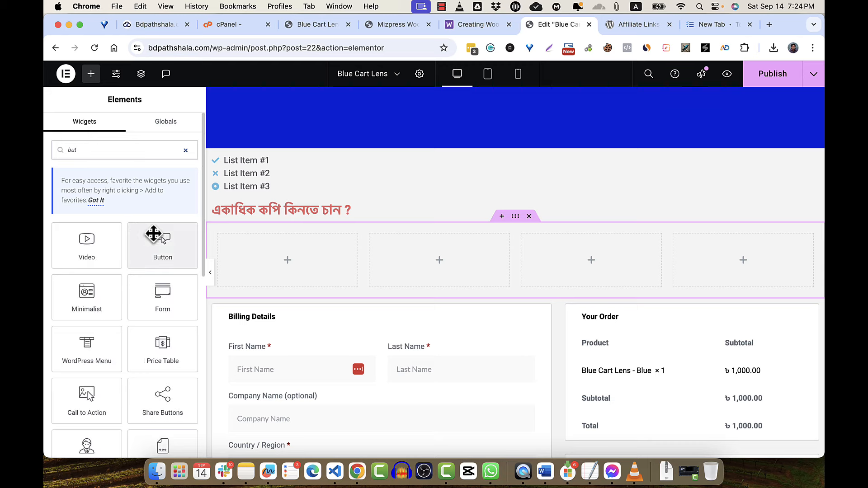
pyautogui.moveTo(186, 247); pyautogui.dragTo(298, 256)
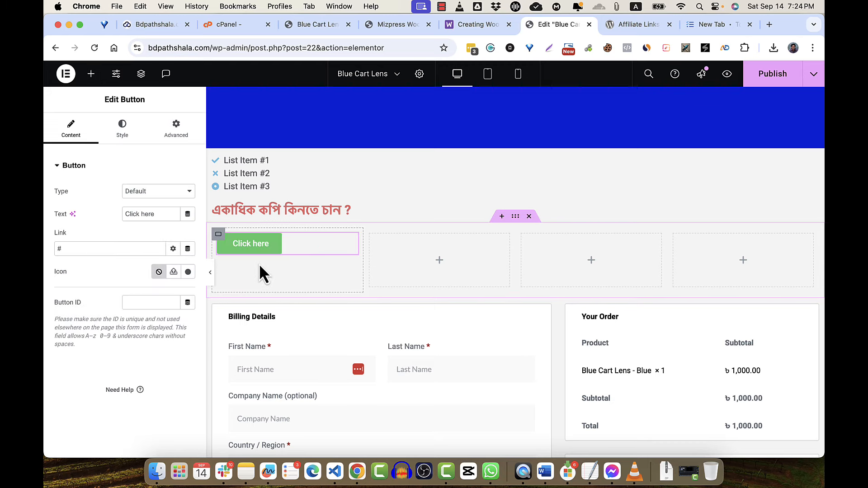
pyautogui.tripleClick(156, 211)
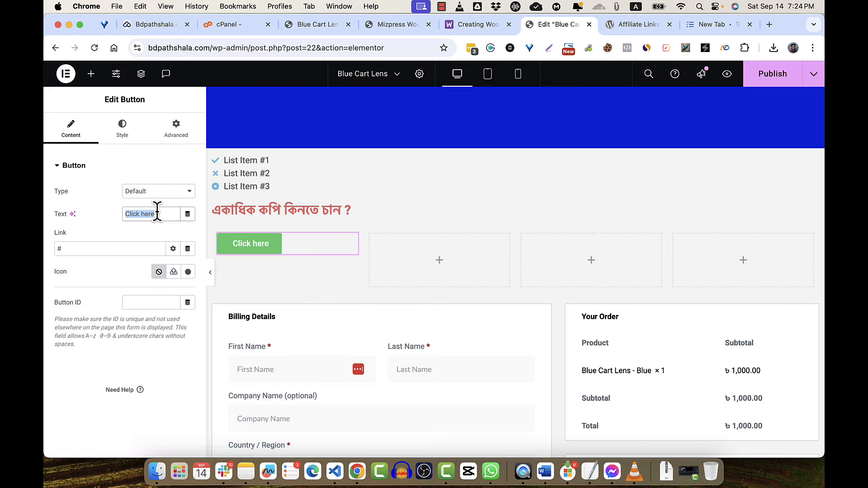
pyautogui.write('2')
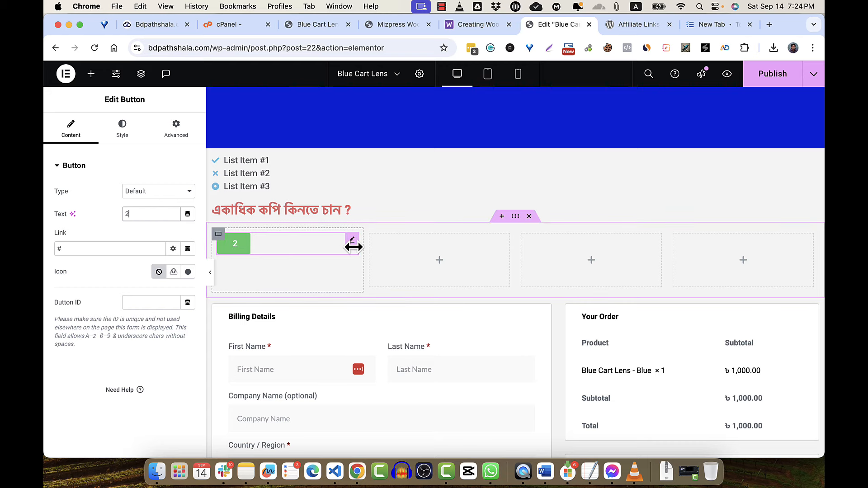
pyautogui.moveTo(352, 247); pyautogui.dragTo(266, 250)
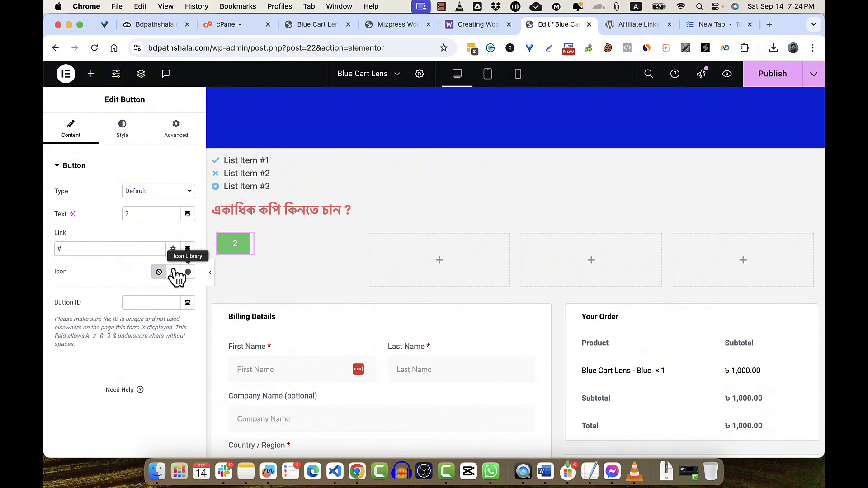
pyautogui.click(123, 128)
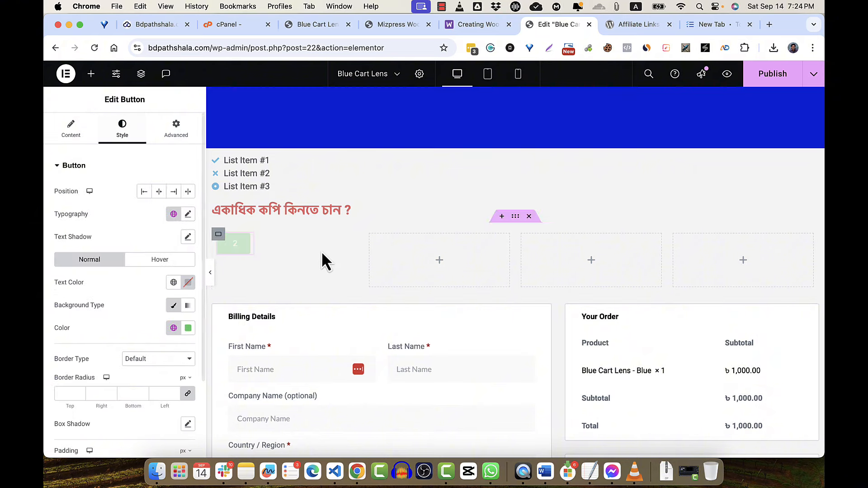
pyautogui.click(143, 192)
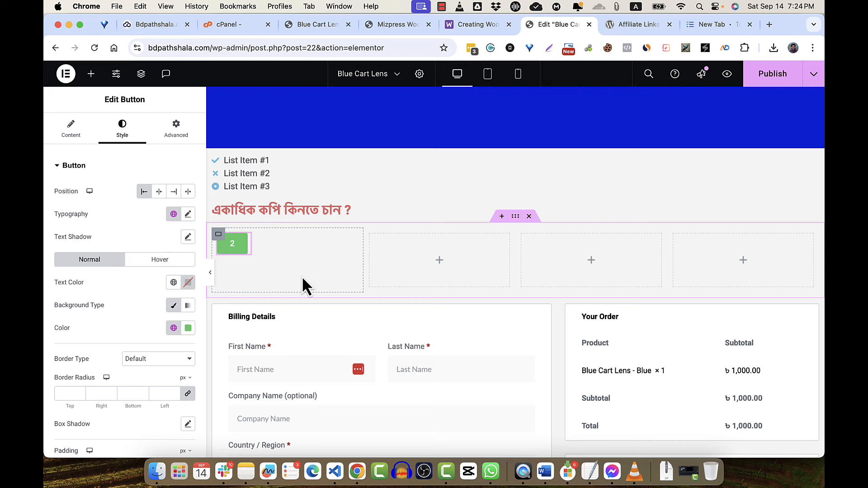
# - Narrow the first column and paste copies of the 2 button into the next two columns
pyautogui.moveTo(360, 251)
pyautogui.mouseDown()
pyautogui.moveTo(254, 243)
pyautogui.moveTo(370, 239)
pyautogui.mouseUp()
pyautogui.press('super+z')
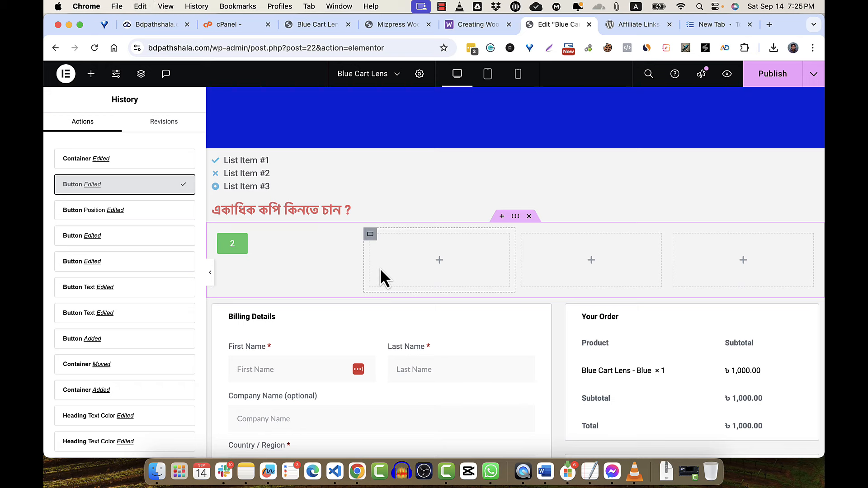
pyautogui.press('super+z')
pyautogui.press('super+z')
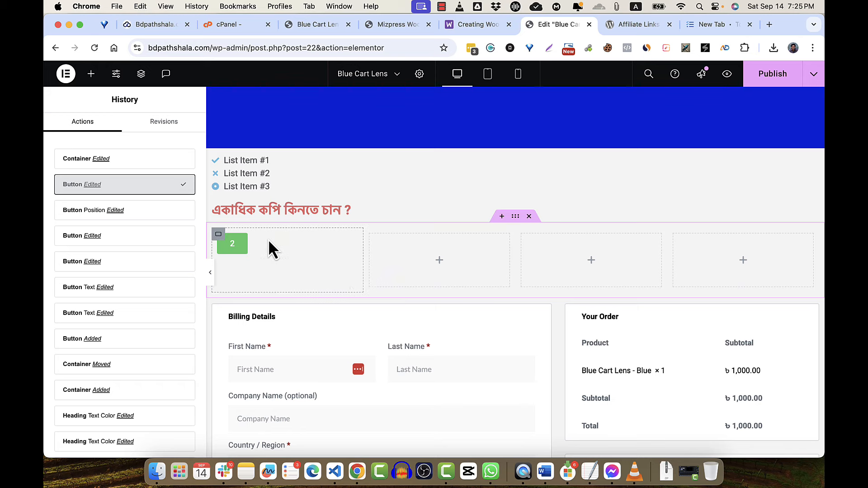
pyautogui.moveTo(360, 259); pyautogui.dragTo(253, 259)
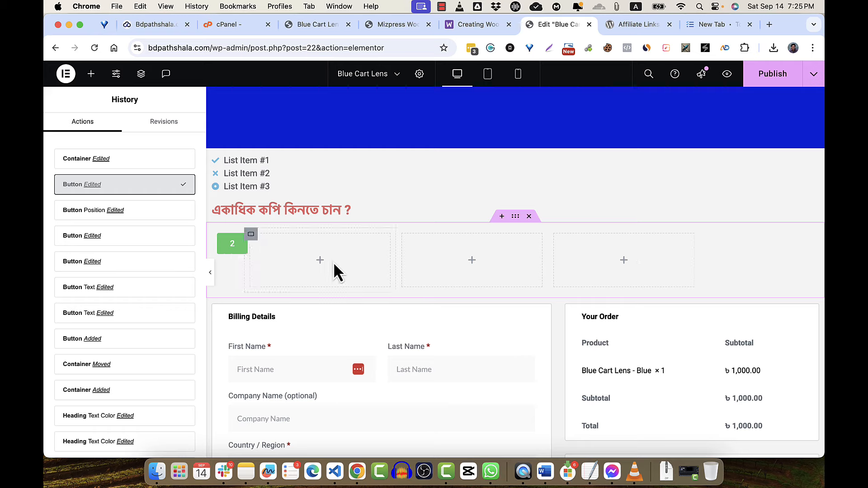
pyautogui.rightClick(231, 248)
pyautogui.click(251, 262)
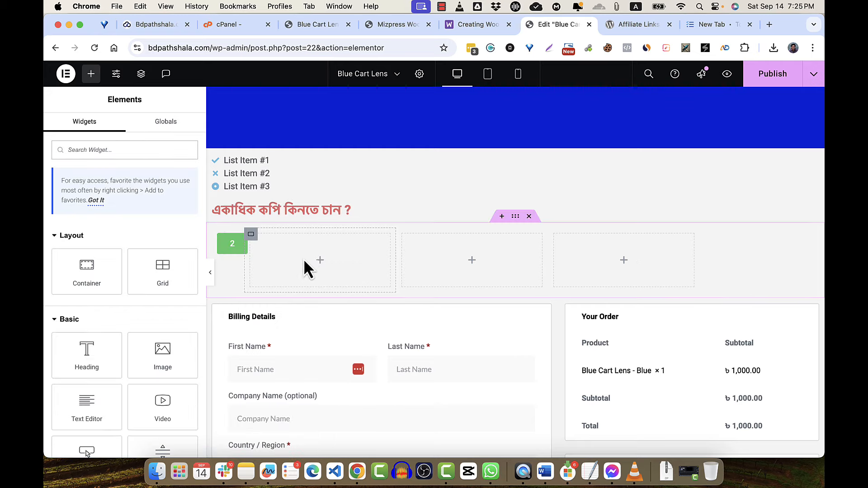
pyautogui.rightClick(306, 256)
pyautogui.click(325, 266)
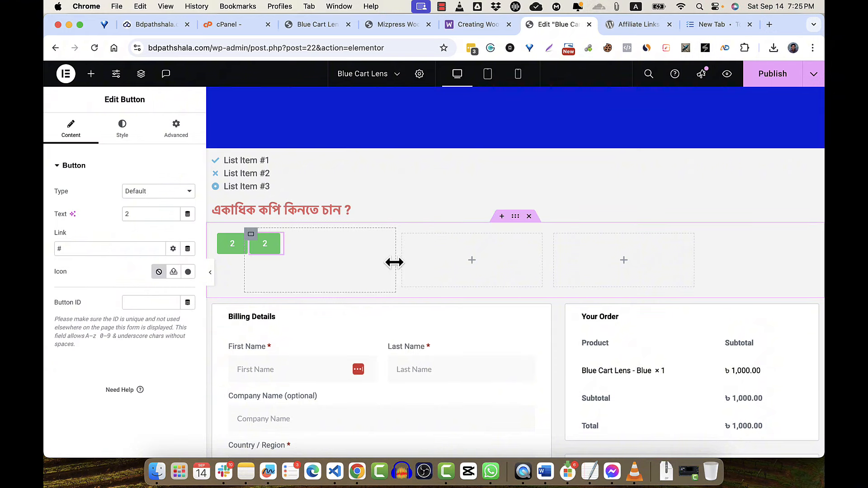
pyautogui.moveTo(394, 259); pyautogui.dragTo(317, 258)
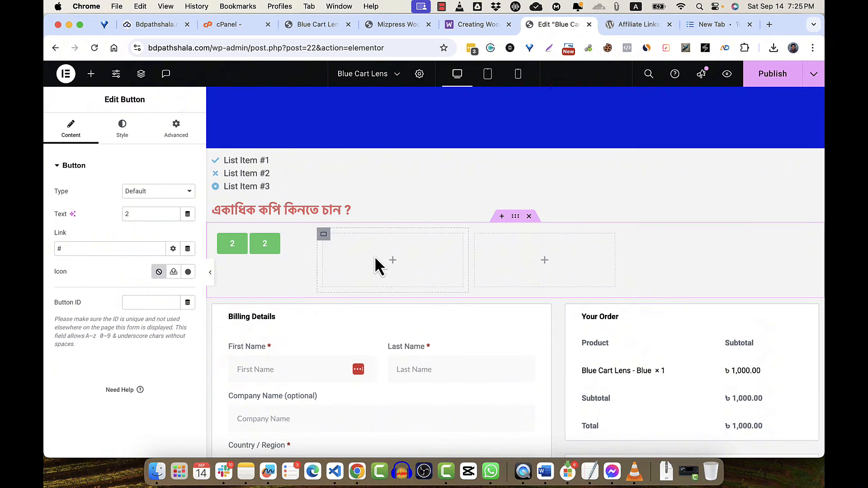
pyautogui.rightClick(379, 262)
pyautogui.click(393, 254)
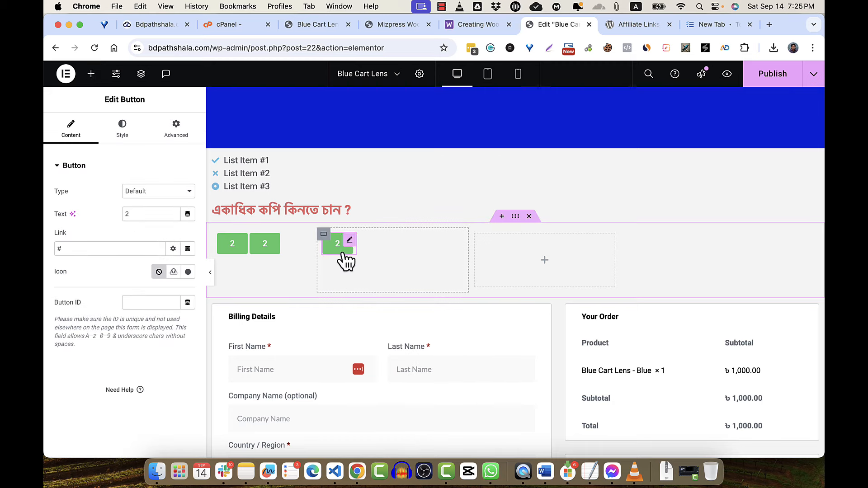
pyautogui.moveTo(317, 260); pyautogui.dragTo(278, 260)
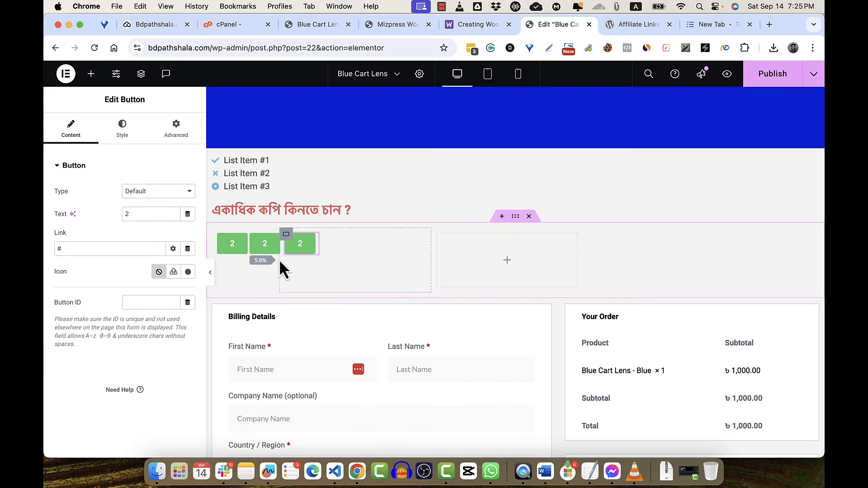
# - Delete the leftover empty column and even out the spacing between the three buttons
pyautogui.rightClick(504, 266)
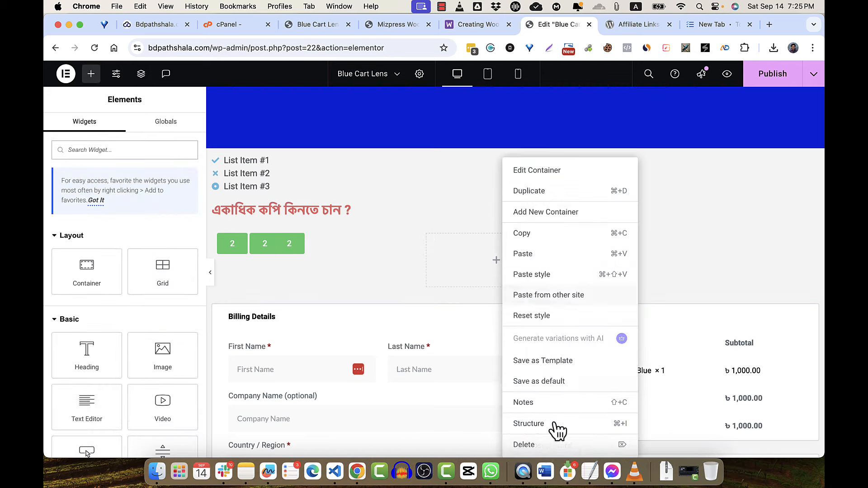
pyautogui.click(544, 445)
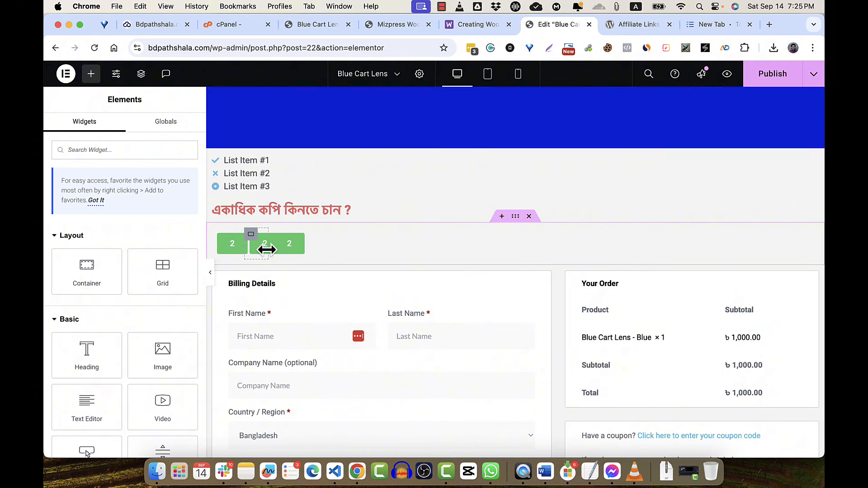
pyautogui.moveTo(267, 250)
pyautogui.mouseDown()
pyautogui.moveTo(286, 249)
pyautogui.moveTo(265, 251)
pyautogui.mouseUp()
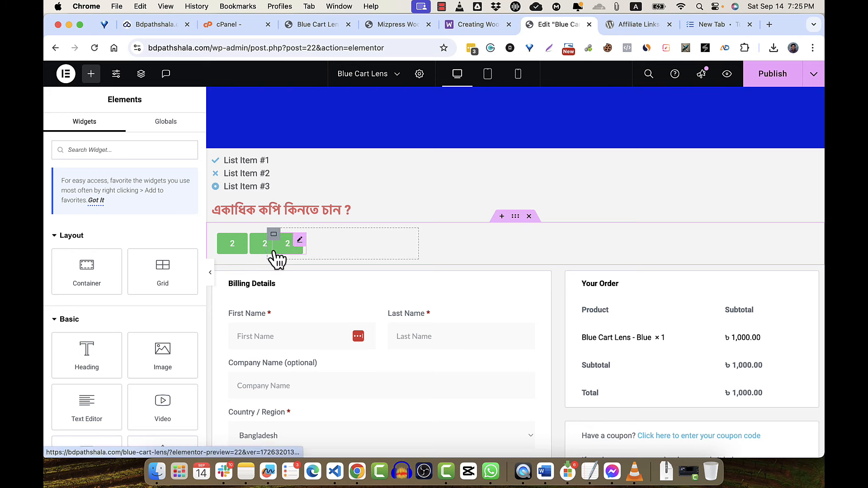
pyautogui.moveTo(264, 256); pyautogui.dragTo(281, 256)
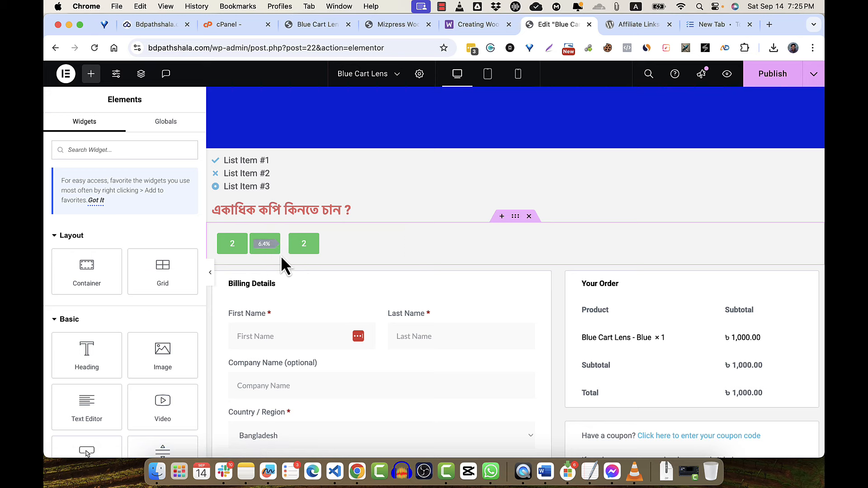
pyautogui.click(302, 254)
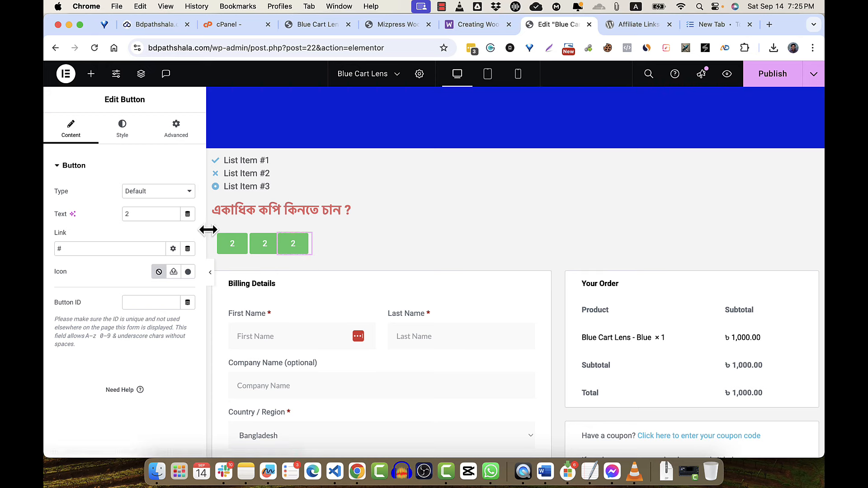
# - Relabel the third button 4 and the second button 3, clearing the middle button's # link
pyautogui.press('BackSpace')
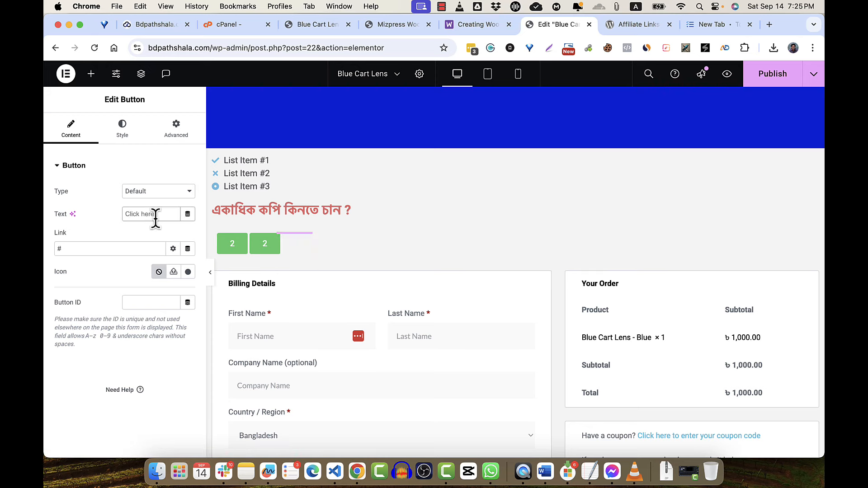
pyautogui.write('4')
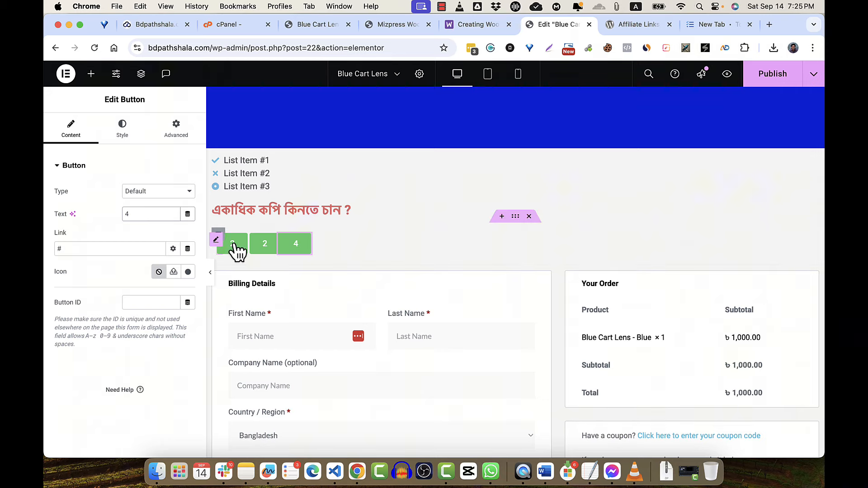
pyautogui.click(266, 249)
pyautogui.click(134, 214)
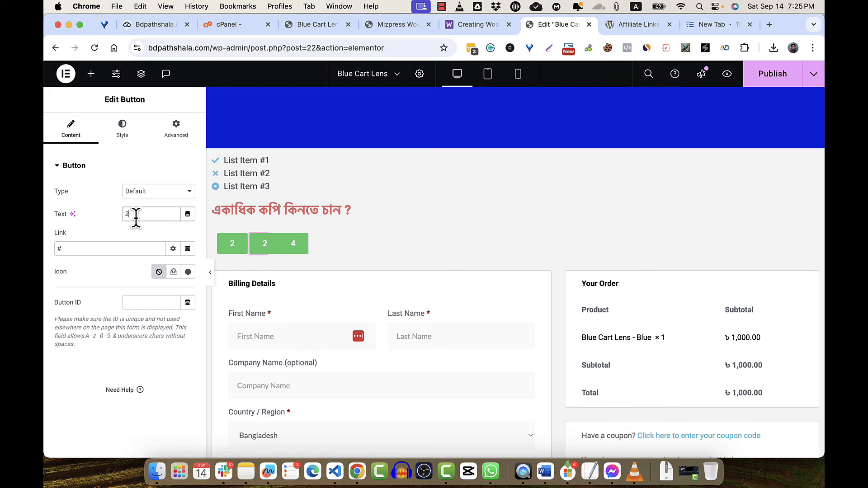
pyautogui.press('BackSpace')
pyautogui.write('3')
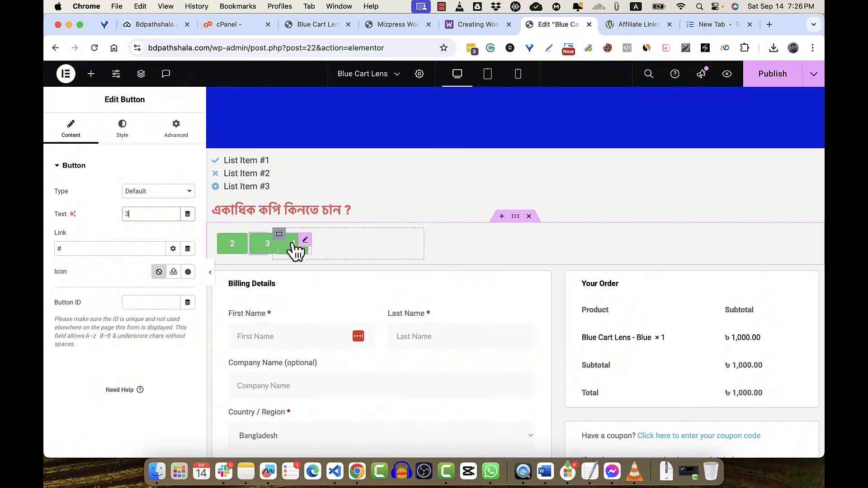
pyautogui.click(93, 249)
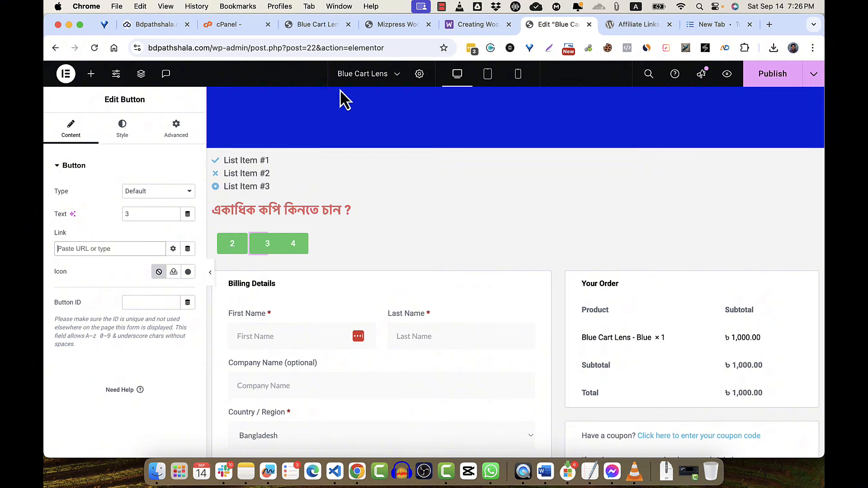
# - Change the add-to-cart link's quantity to 2 in the other tab and copy it
pyautogui.click(727, 27)
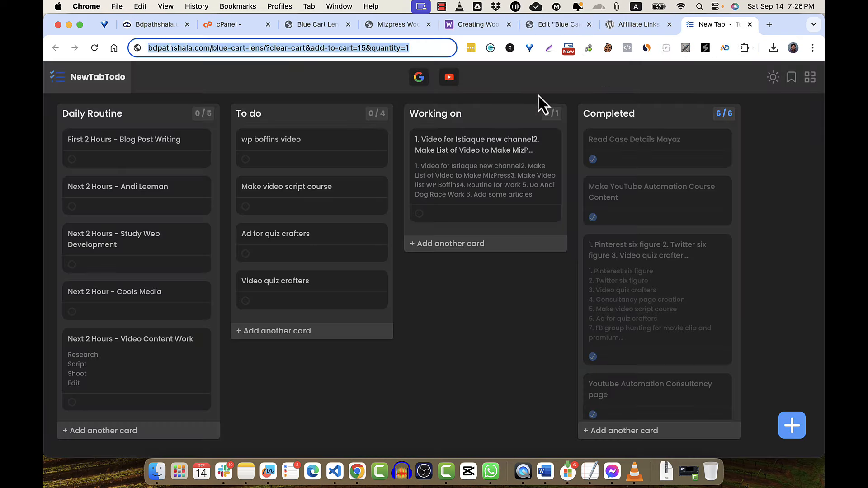
pyautogui.press('Right')
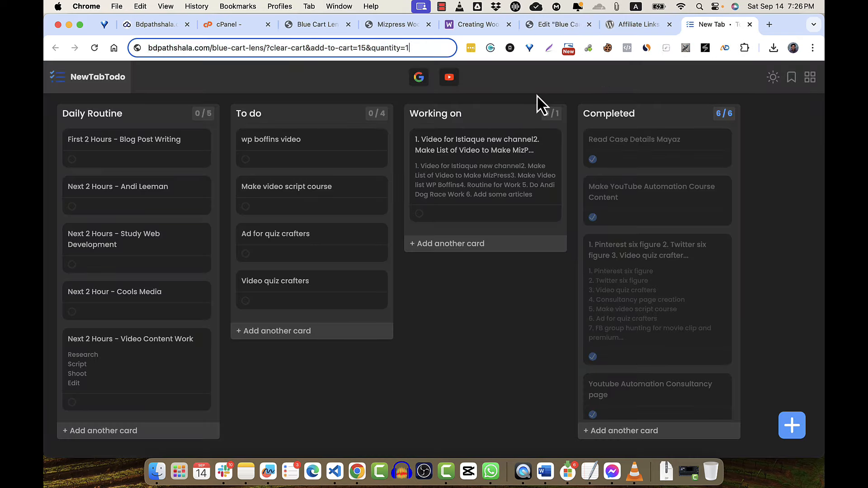
pyautogui.press('BackSpace')
pyautogui.write('2')
pyautogui.press('super+a')
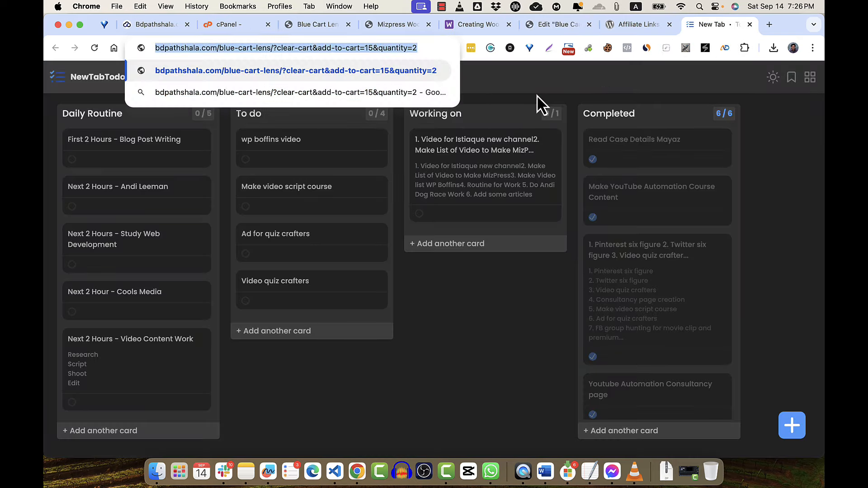
pyautogui.click(554, 22)
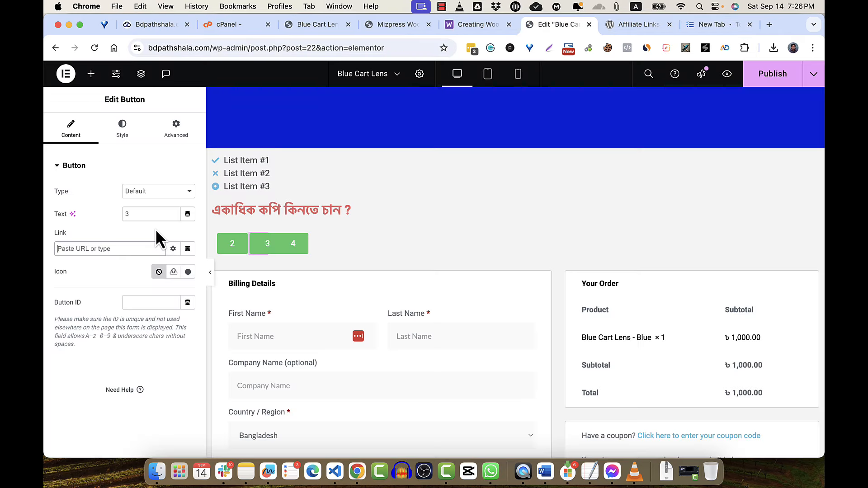
# - Set button 2's link to the add-to-cart URL with quantity=2
pyautogui.click(230, 247)
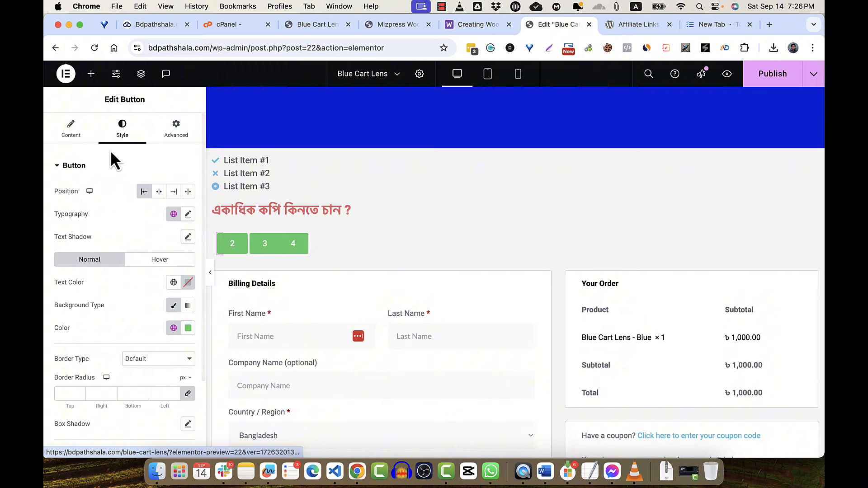
pyautogui.click(72, 134)
pyautogui.click(90, 246)
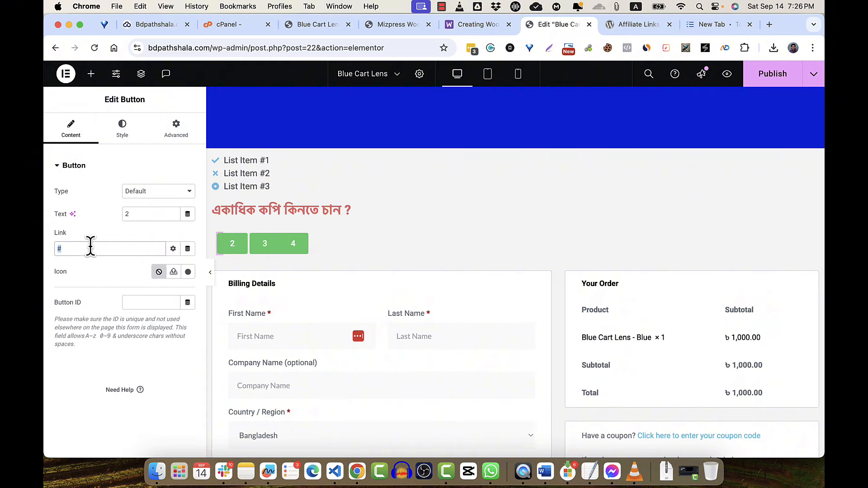
pyautogui.press('BackSpace')
pyautogui.press('super+v')
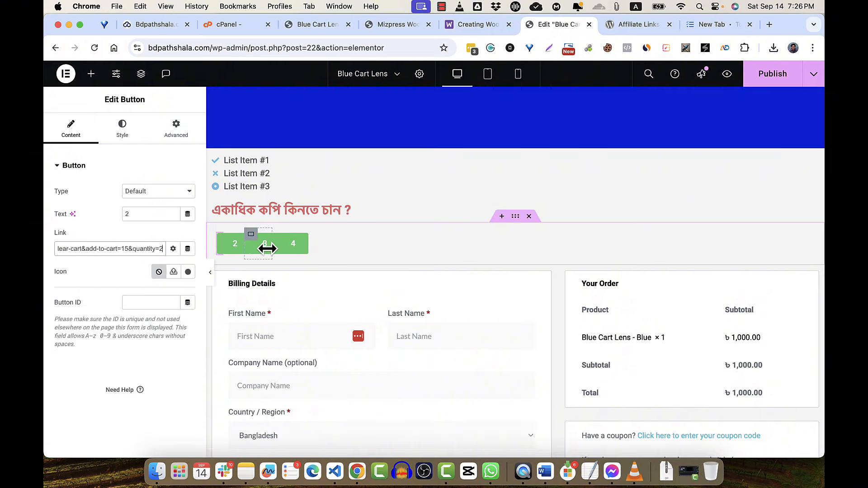
pyautogui.click(364, 257)
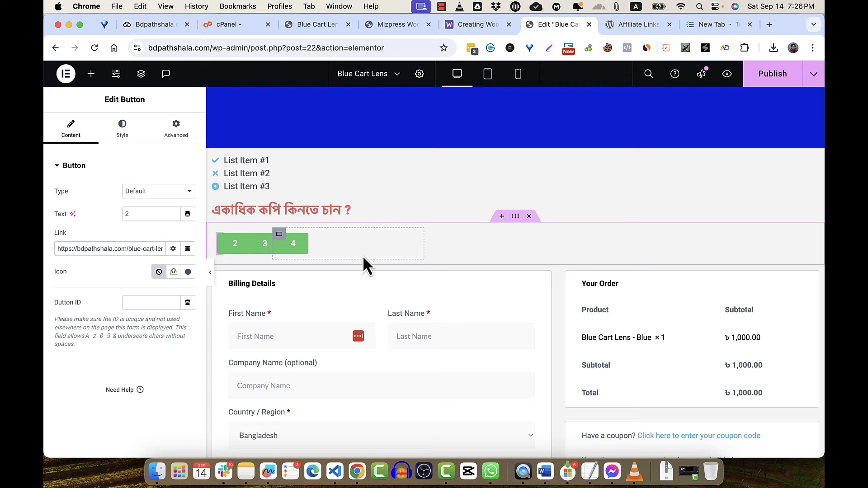
# - Set button 3's link to the add-to-cart URL with quantity=3
pyautogui.click(262, 247)
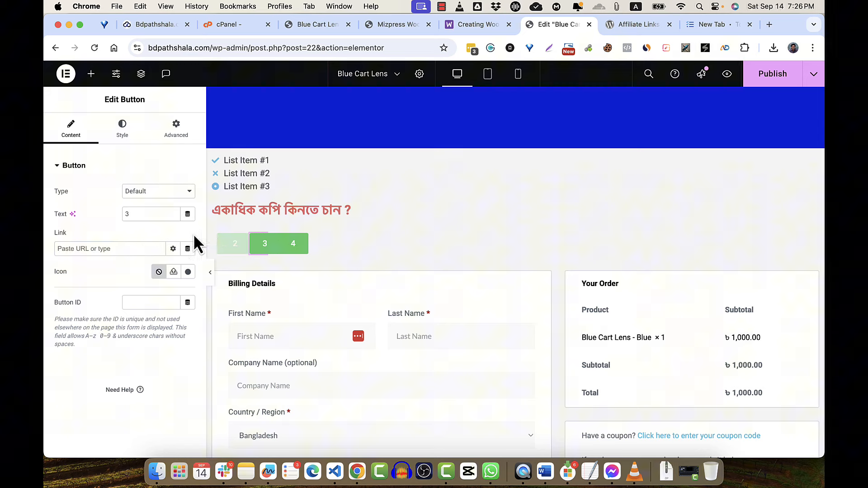
pyautogui.click(119, 249)
pyautogui.press('super+v')
pyautogui.press('BackSpace')
pyautogui.write('3')
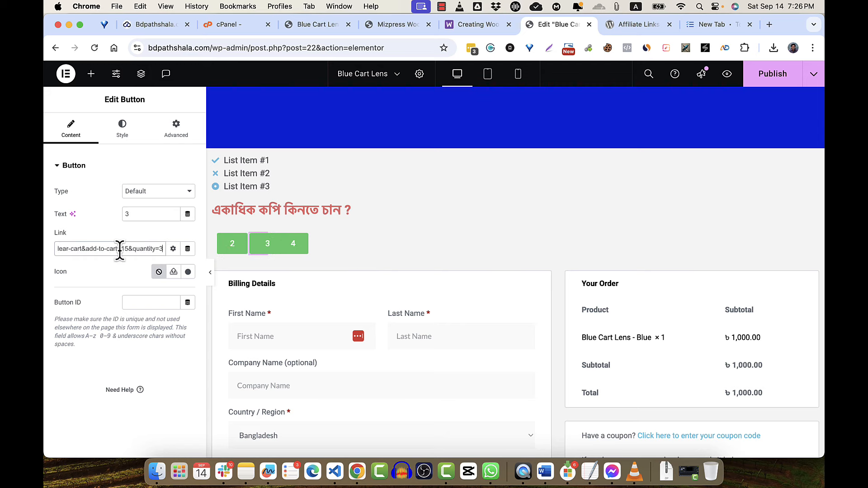
# - Set button 4's link to the add-to-cart URL with quantity=4 and publish the page
pyautogui.click(293, 250)
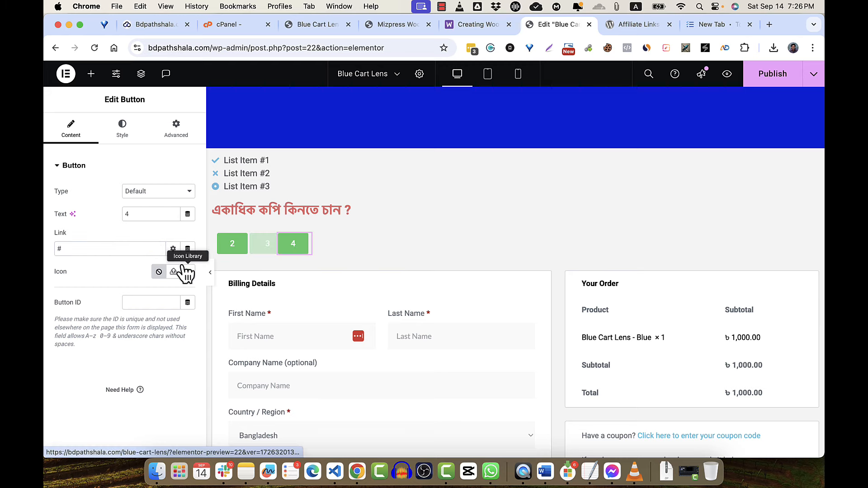
pyautogui.click(113, 249)
pyautogui.press('BackSpace')
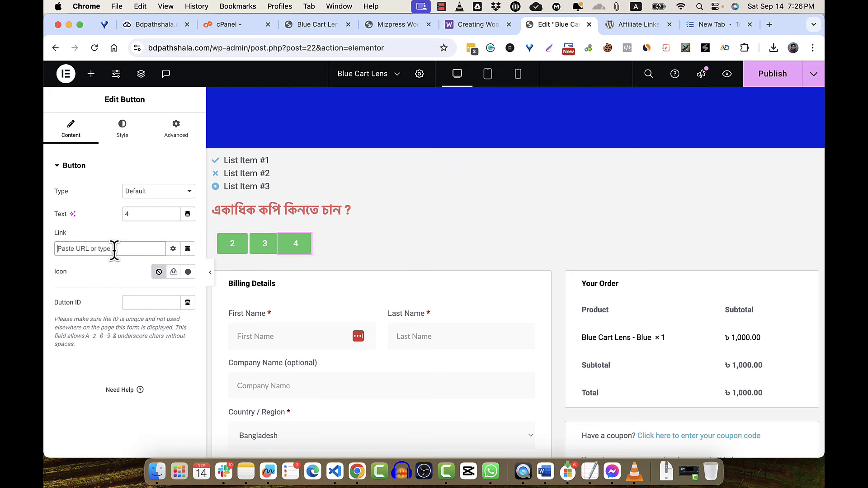
pyautogui.press('super+v')
pyautogui.press('BackSpace')
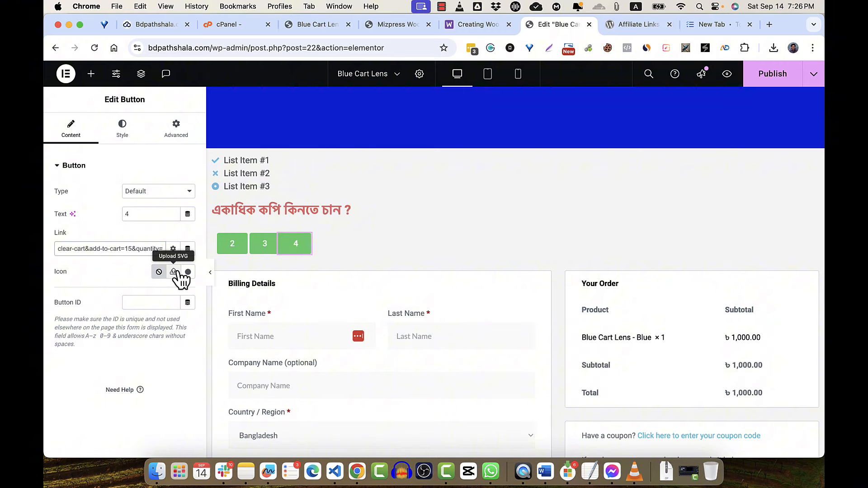
pyautogui.write('4')
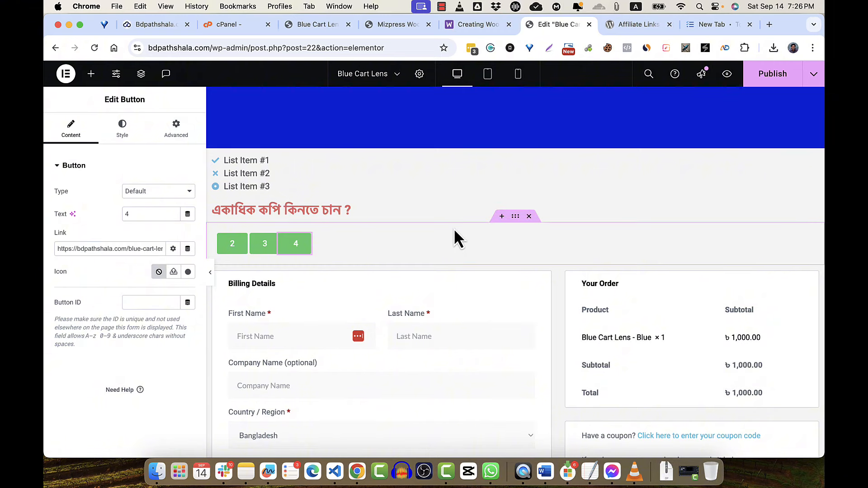
pyautogui.click(769, 78)
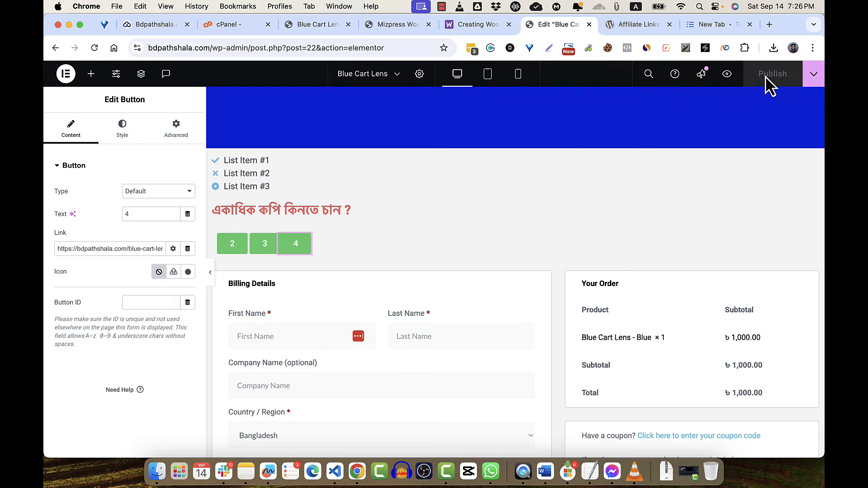
# - Preview the live checkout page and test the 3 quantity button, checking the order
pyautogui.click(728, 77)
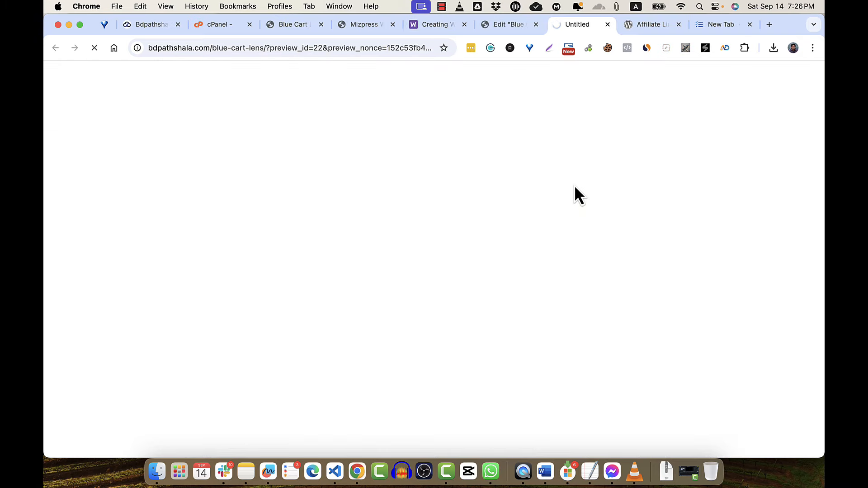
pyautogui.scroll(-7, 575, 195)
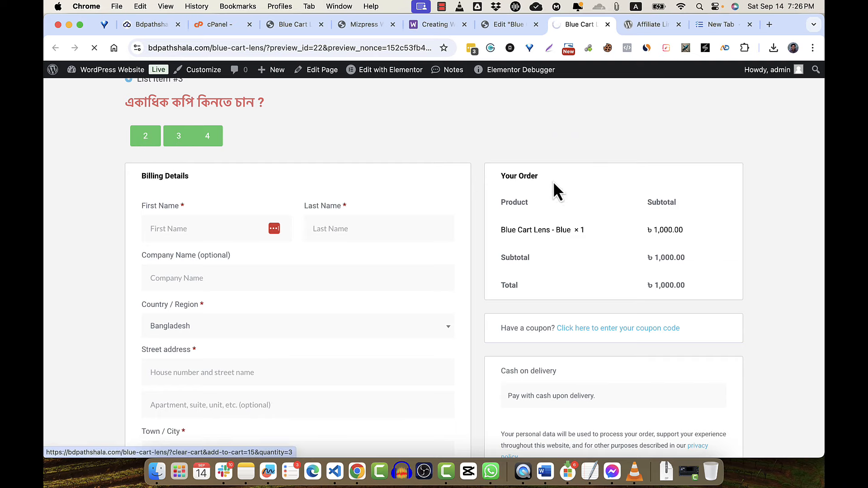
pyautogui.scroll(-6, 549, 256)
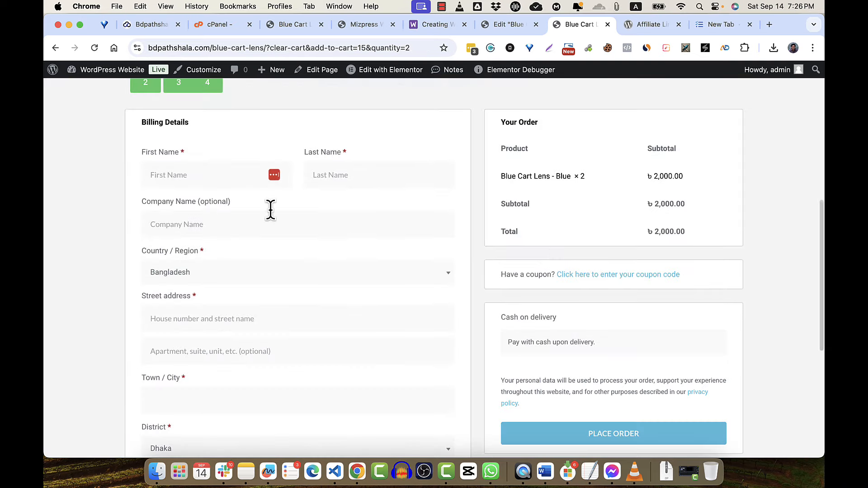
pyautogui.scroll(5, 180, 171)
pyautogui.click(180, 282)
pyautogui.scroll(-5, 179, 289)
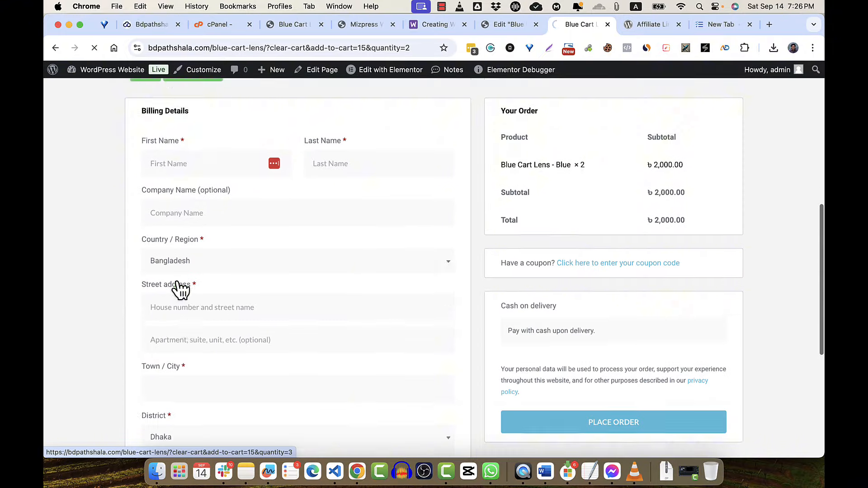
pyautogui.scroll(-5, 620, 257)
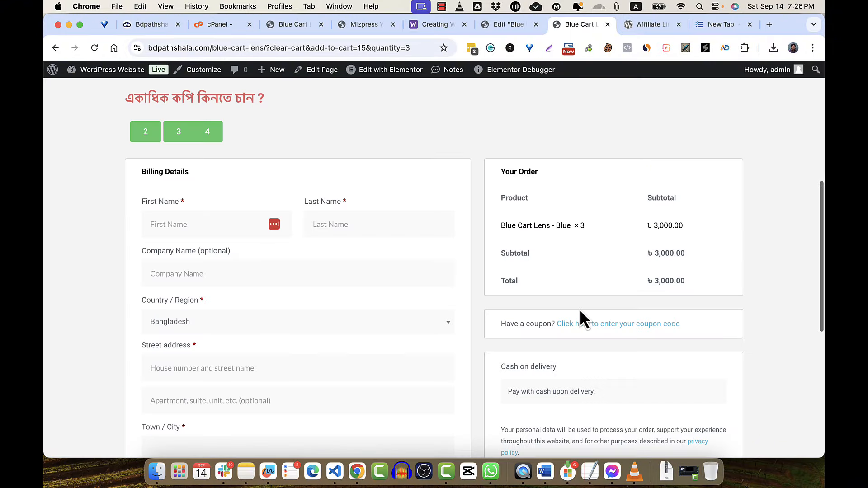
# - Test the 4 button and confirm the order shows Blue Cart Lens × 4 for ৳4,000
pyautogui.click(210, 135)
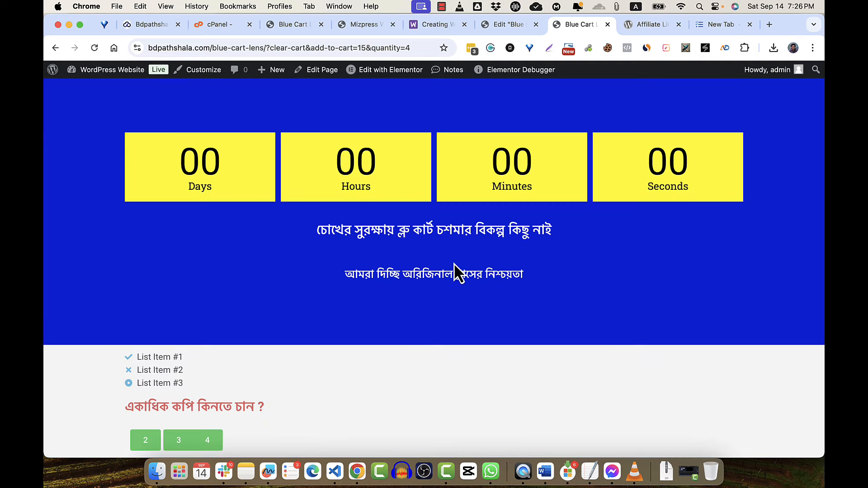
pyautogui.scroll(-7, 455, 272)
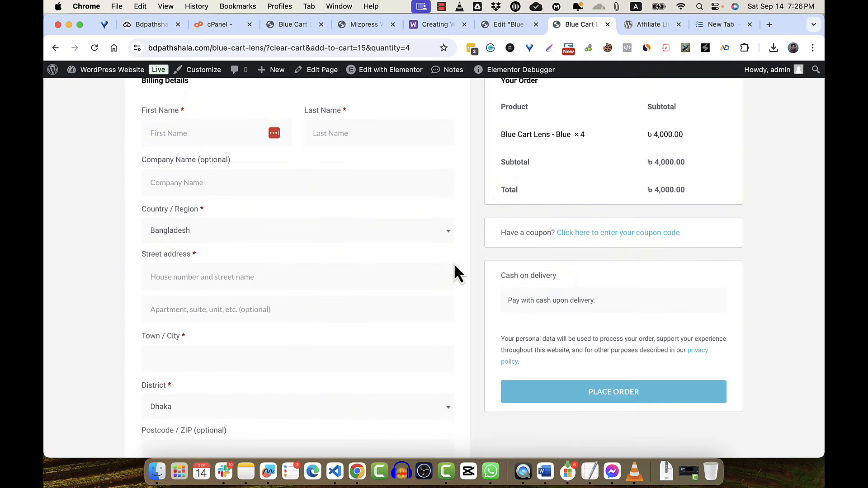
pyautogui.scroll(-5, 454, 264)
pyautogui.scroll(15, 454, 264)
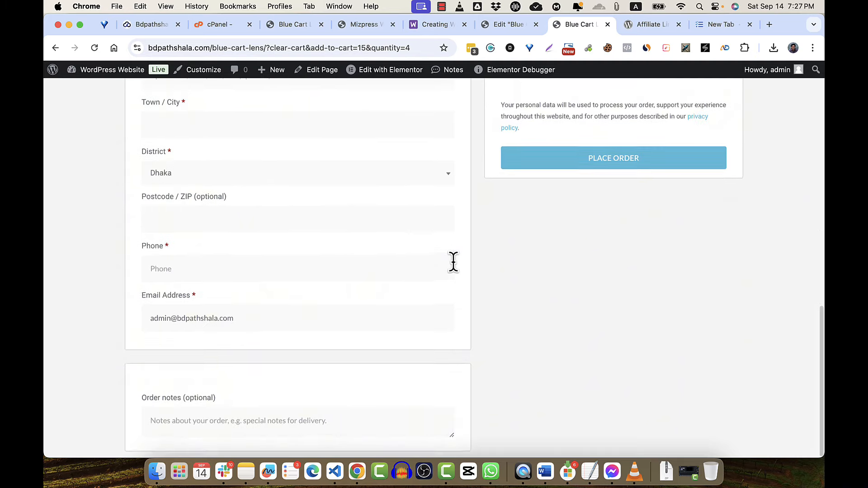
pyautogui.scroll(-7, 457, 271)
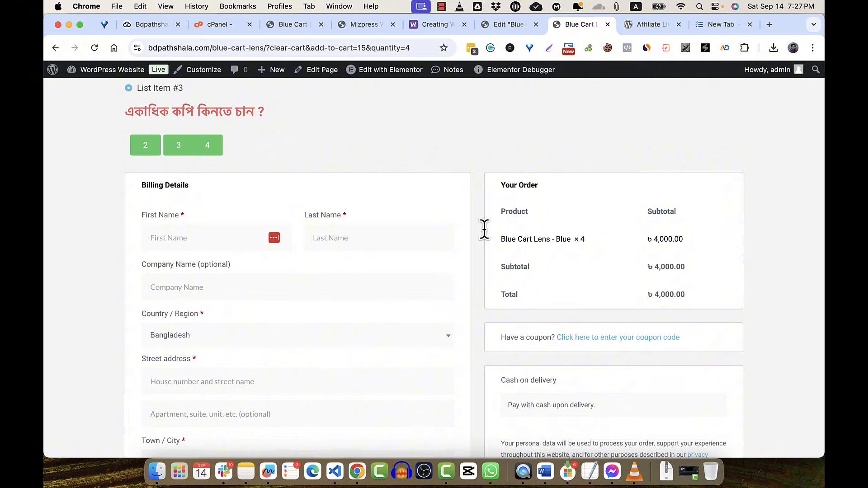
pyautogui.scroll(-5, 541, 313)
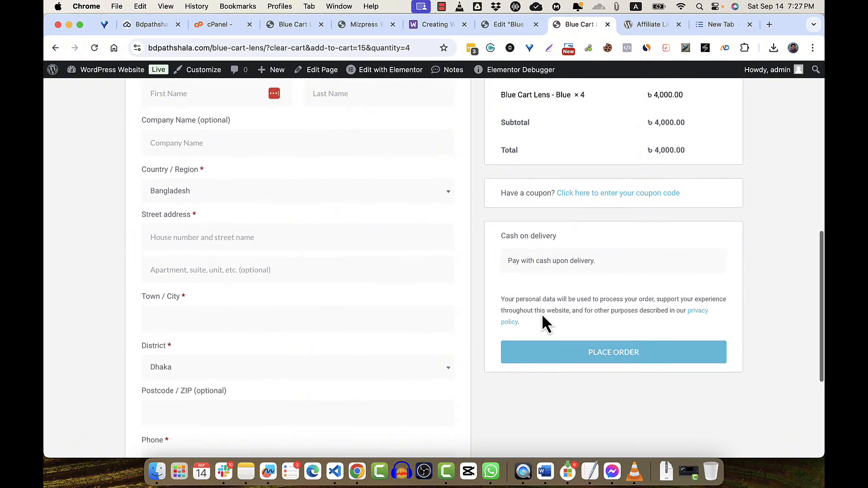
pyautogui.scroll(2, 552, 205)
pyautogui.scroll(2, 553, 209)
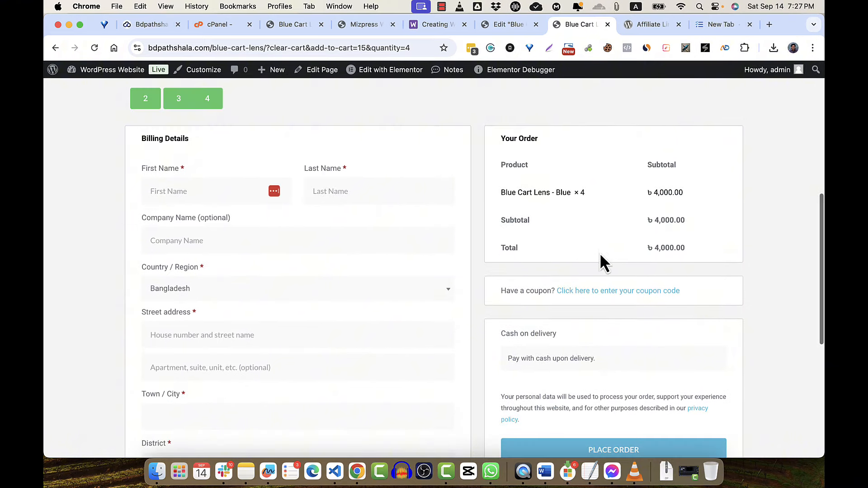
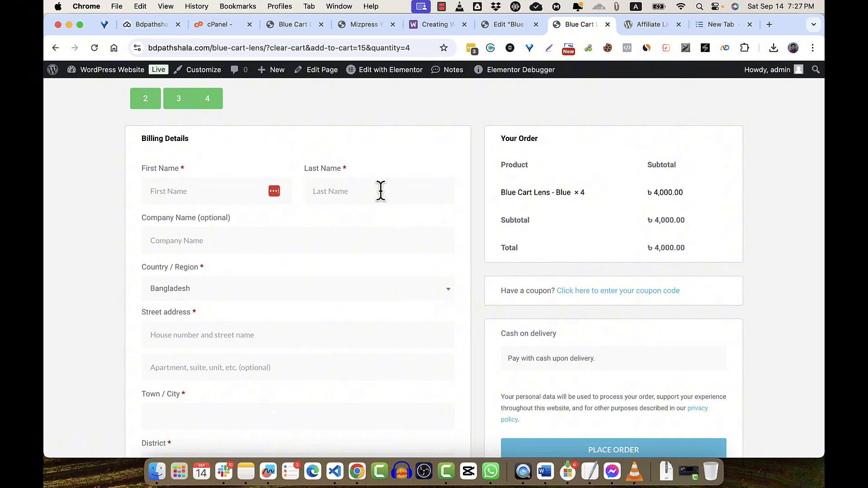
# - Leave the Blue Cart Lens checkout page for the WordPress admin Dashboard via the site name
pyautogui.click(121, 78)
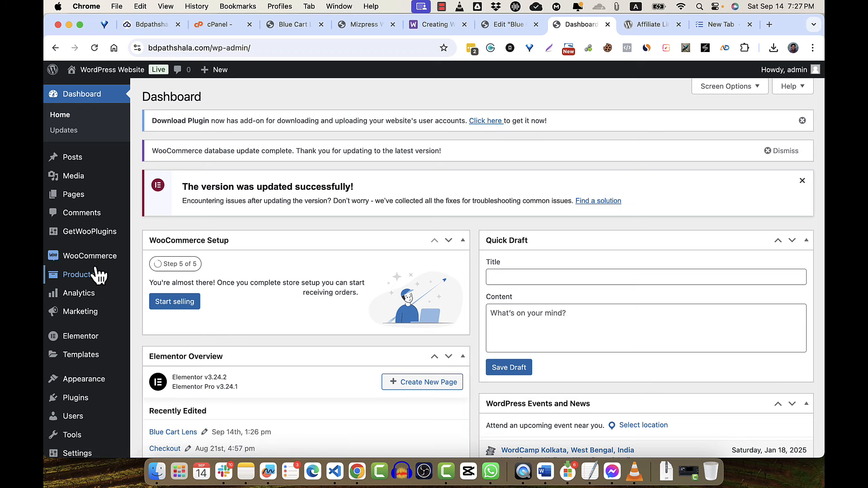
# - Go to WooCommerce shipping settings and start adding a new shipping zone
pyautogui.moveTo(100, 262)
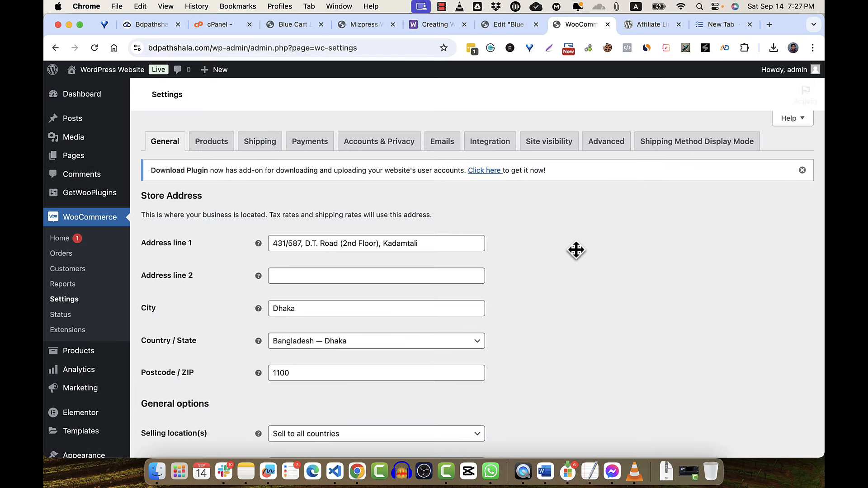
pyautogui.click(260, 142)
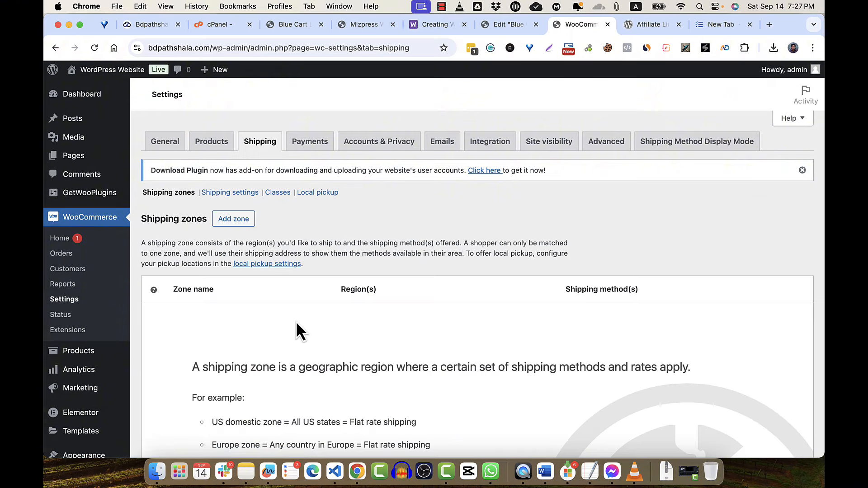
pyautogui.click(230, 220)
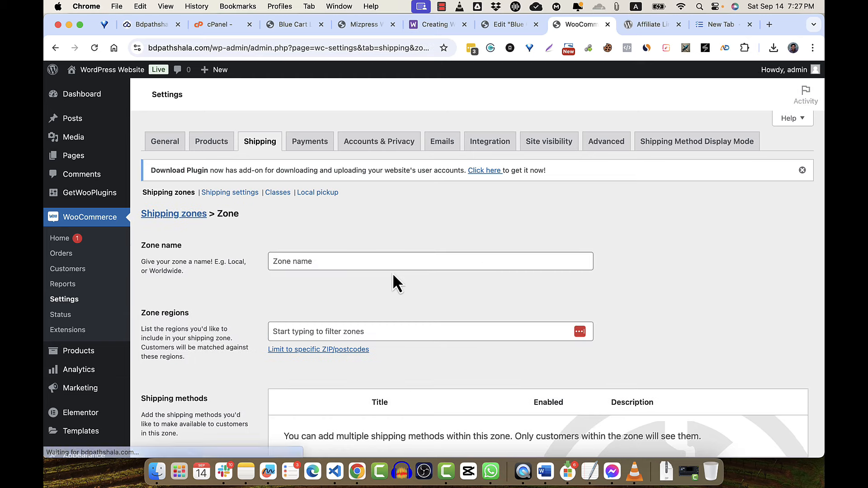
# - Name the zone Inside Dhaka, add the region Dhaka, Bangladesh, and begin adding a shipping method
pyautogui.click(395, 254)
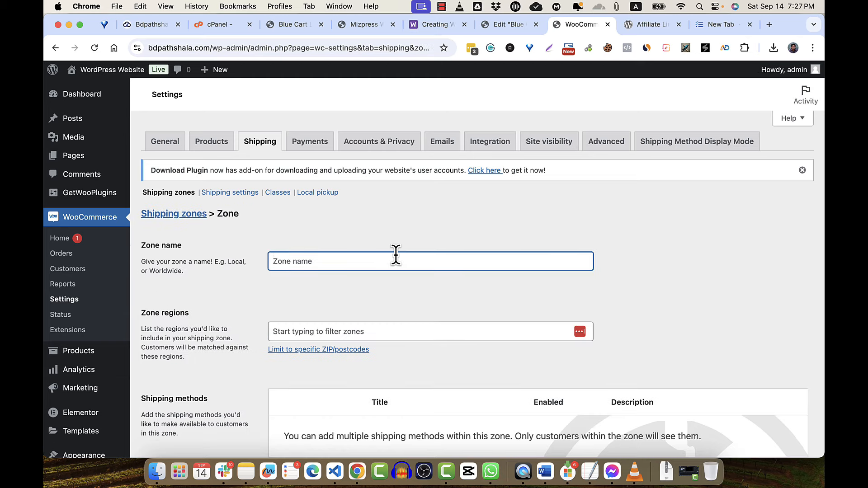
pyautogui.write('Inside Dhaka')
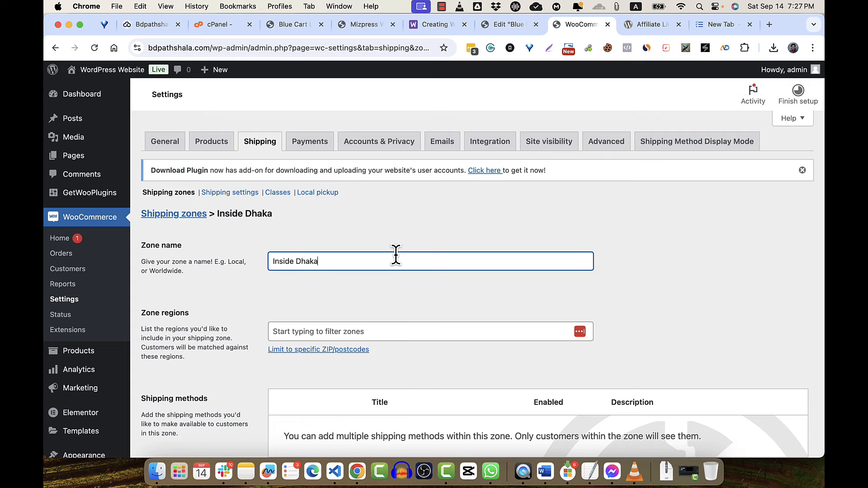
pyautogui.click(382, 353)
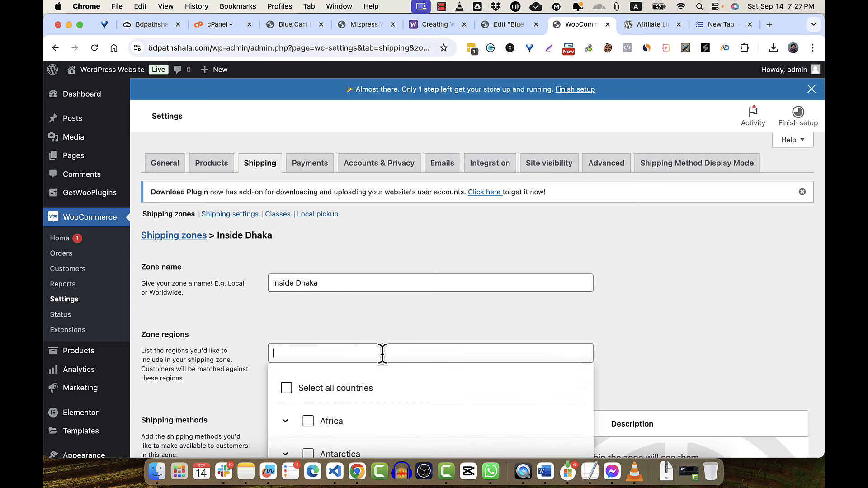
pyautogui.write('Dhaka')
pyautogui.scroll(-3, 382, 353)
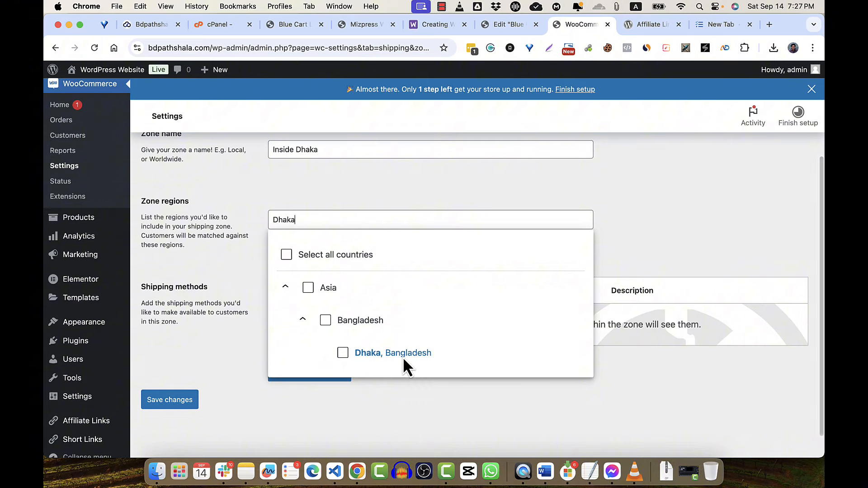
pyautogui.click(403, 360)
pyautogui.click(632, 202)
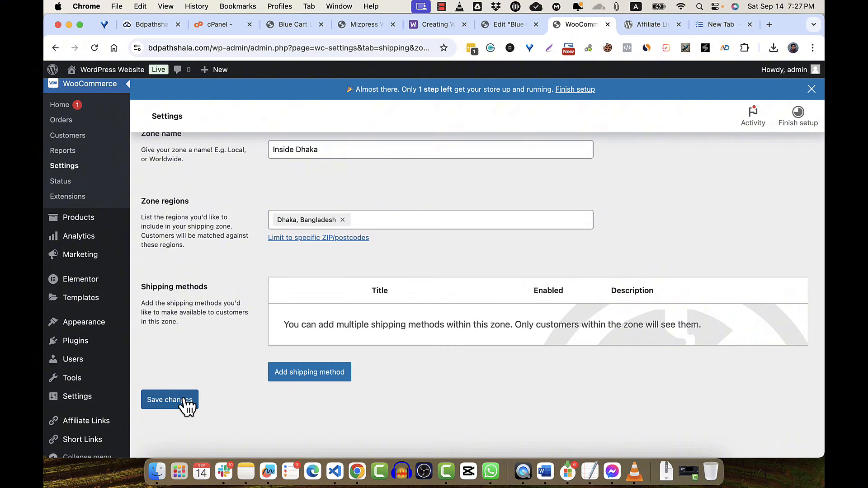
pyautogui.click(318, 378)
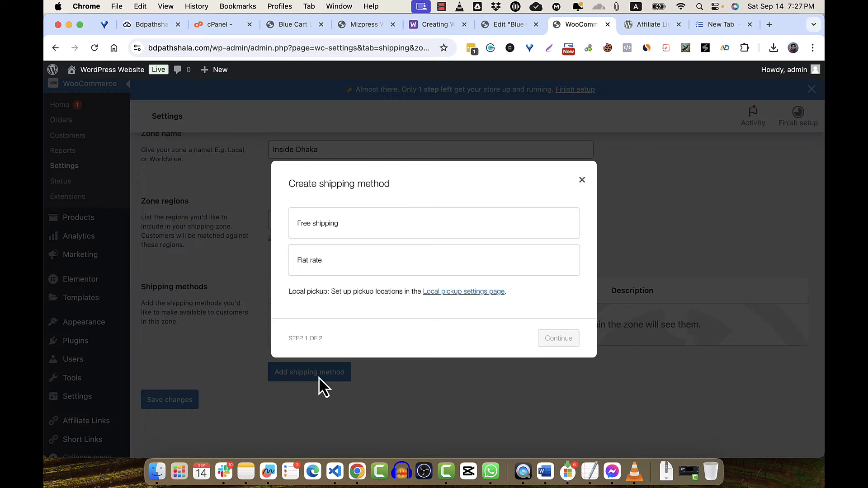
# - Add a Flat rate method named Inside Dhaka with tax status None and save it
pyautogui.click(360, 251)
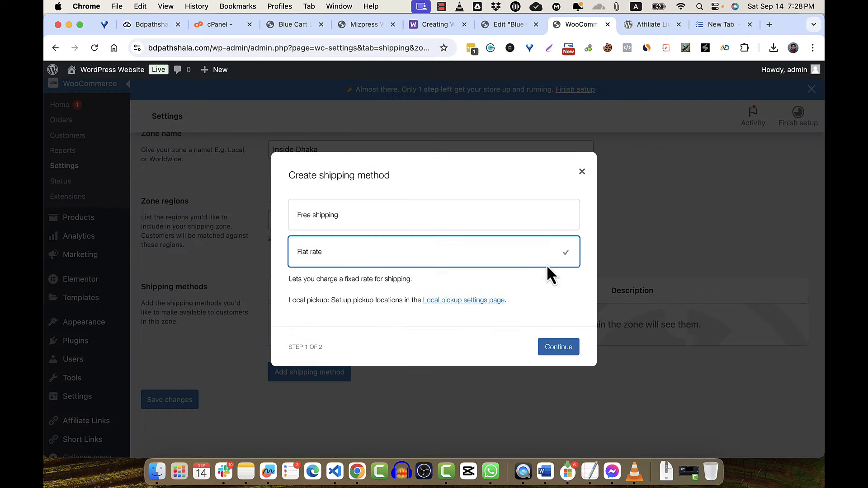
pyautogui.click(568, 350)
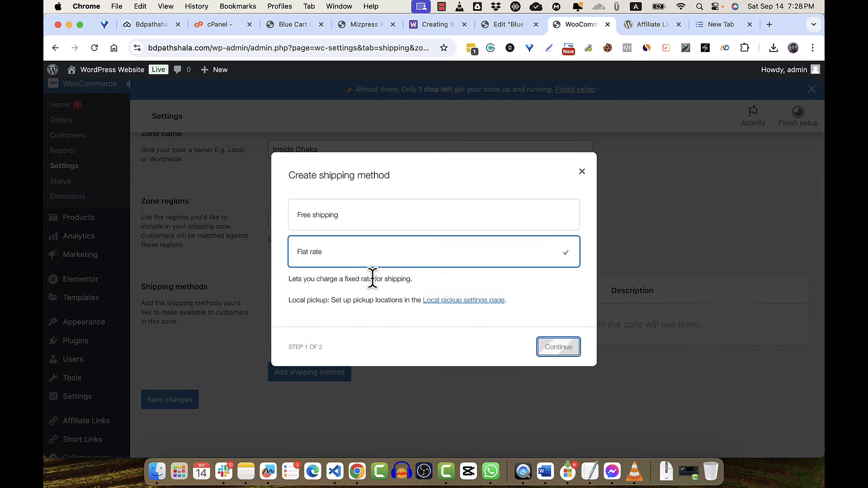
pyautogui.tripleClick(334, 199)
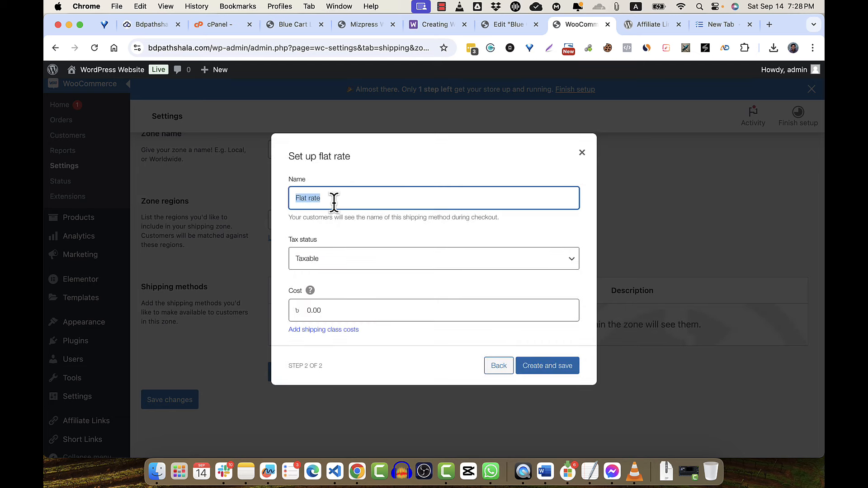
pyautogui.write('Inside Dhaka')
pyautogui.click(346, 230)
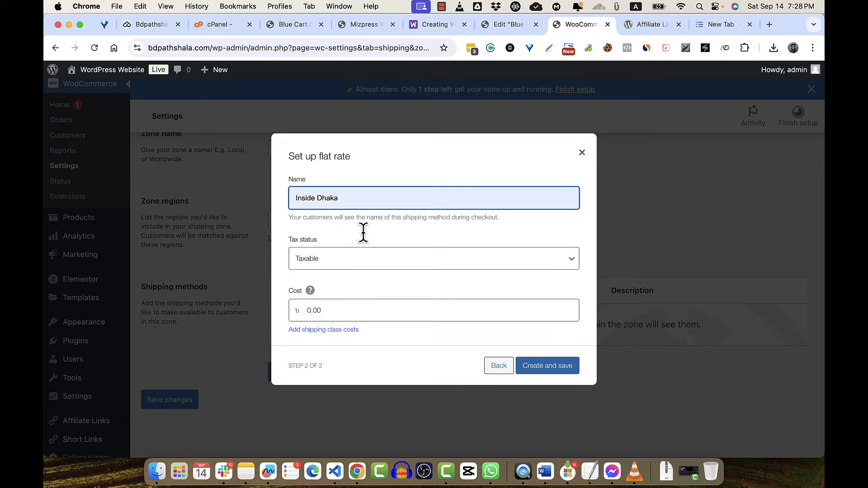
pyautogui.click(355, 265)
pyautogui.click(330, 271)
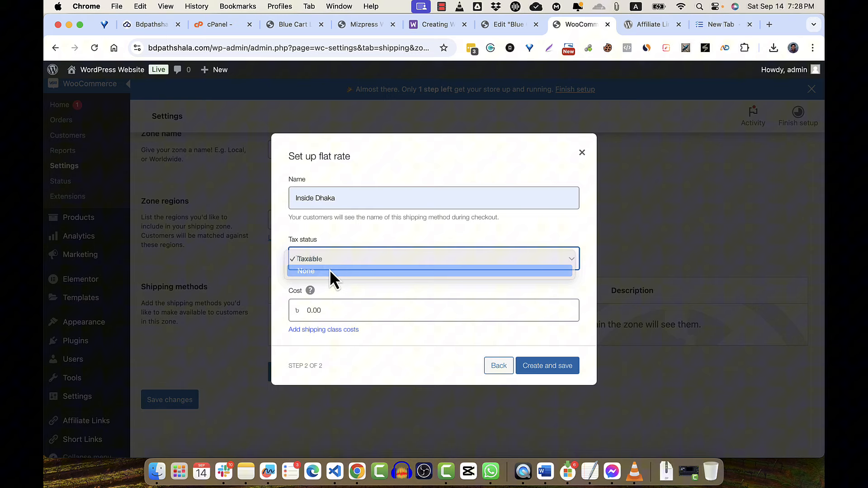
pyautogui.click(329, 311)
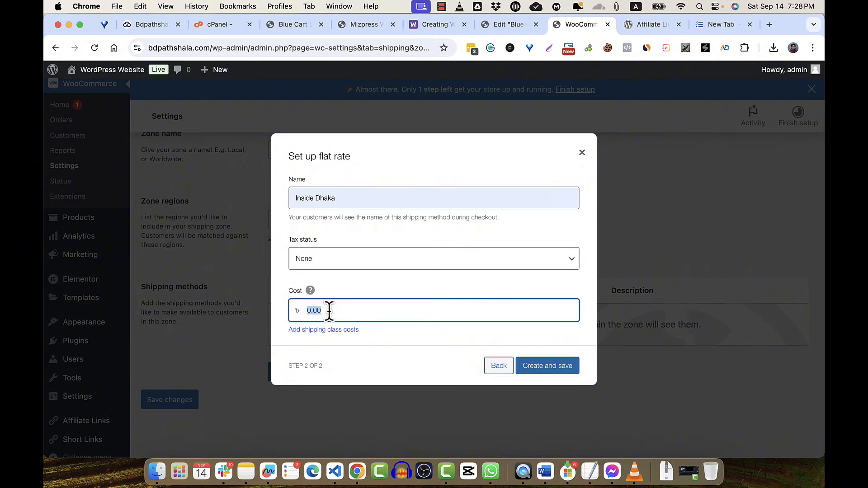
pyautogui.click(541, 369)
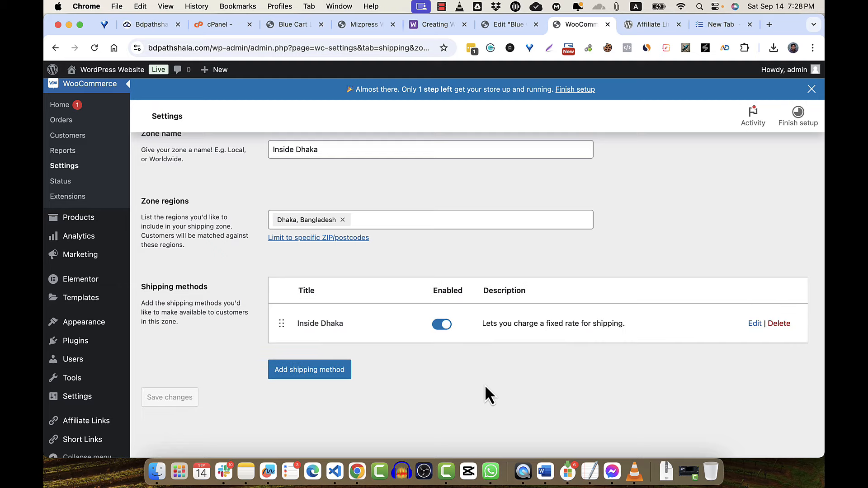
# - Return to the shipping zones list and start creating another zone
pyautogui.scroll(3, 408, 351)
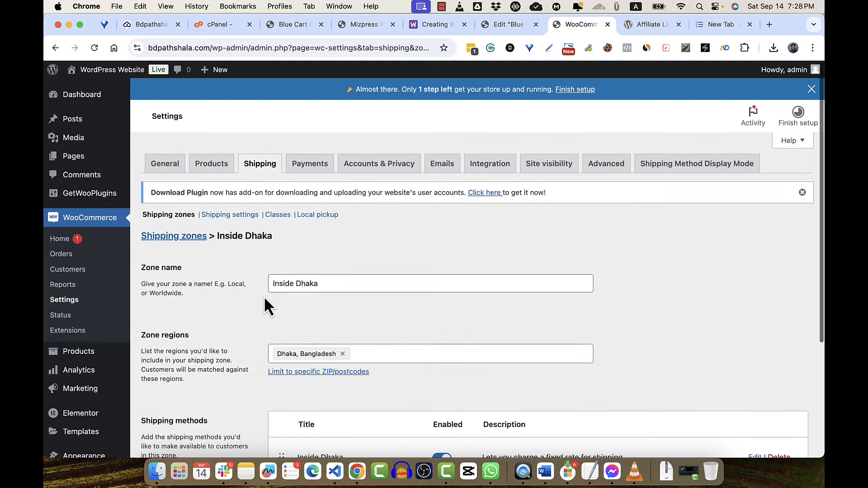
pyautogui.click(173, 243)
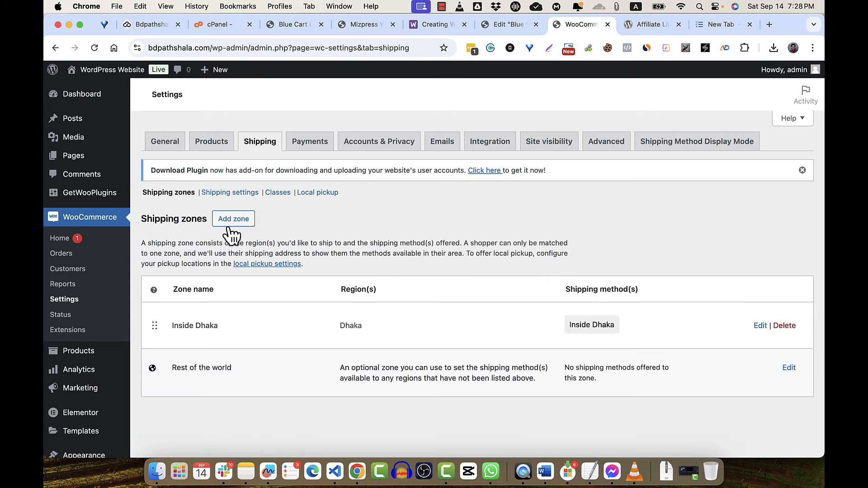
pyautogui.click(233, 226)
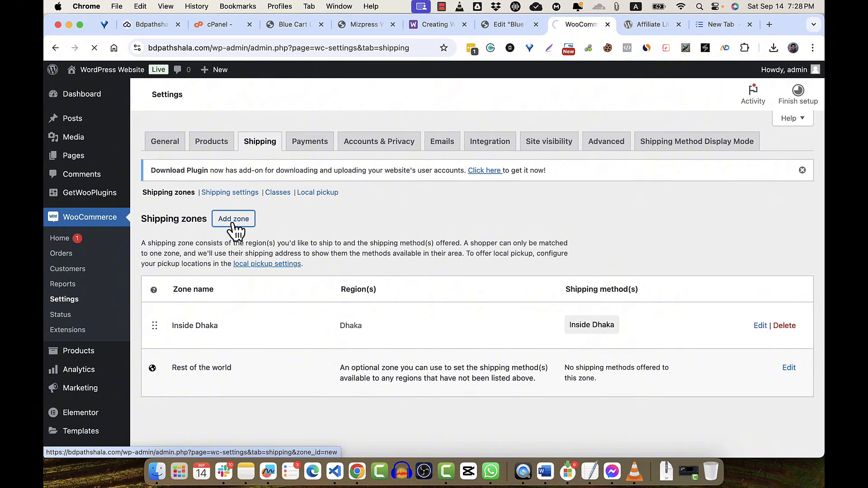
pyautogui.click(236, 228)
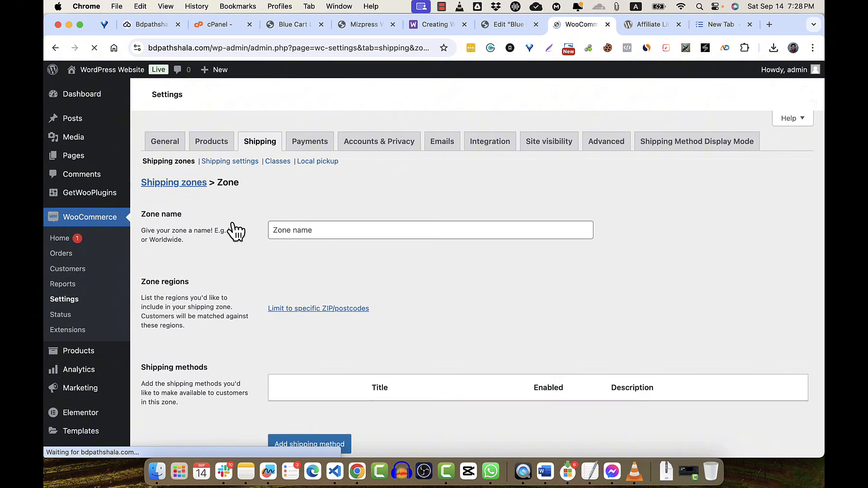
# - Name the zone Outside Dhaka and search 'bangla' to add Bangladesh as its region
pyautogui.click(377, 263)
pyautogui.write('Ou')
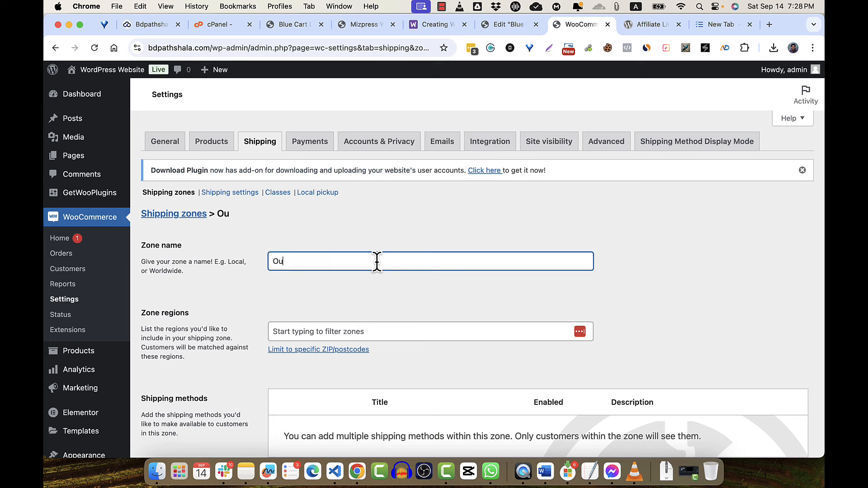
pyautogui.write('tside Dhaka')
pyautogui.click(388, 332)
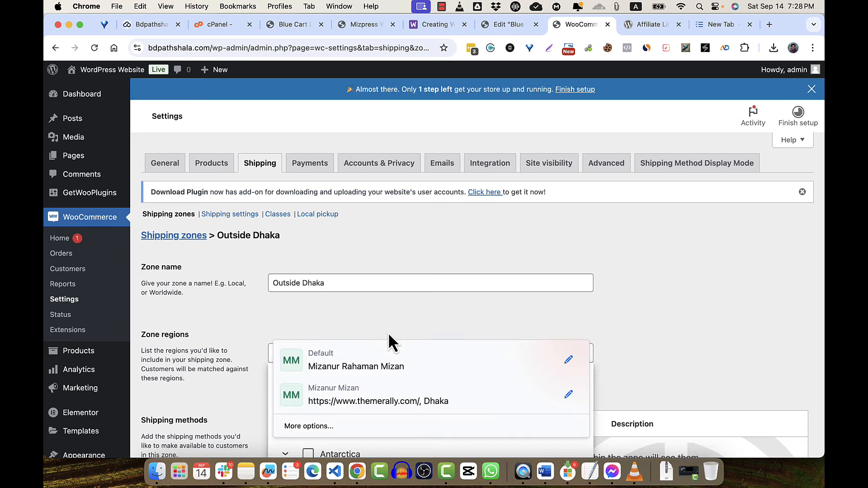
pyautogui.write('ban')
pyautogui.scroll(-3, 388, 333)
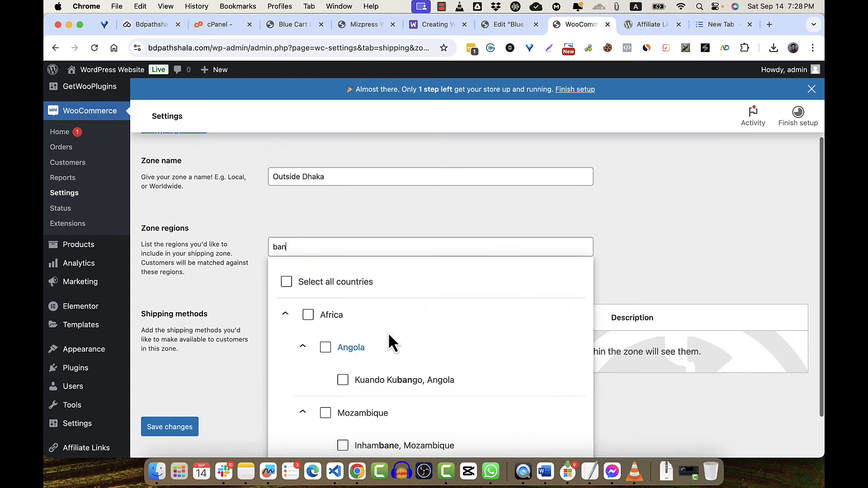
pyautogui.write('gla')
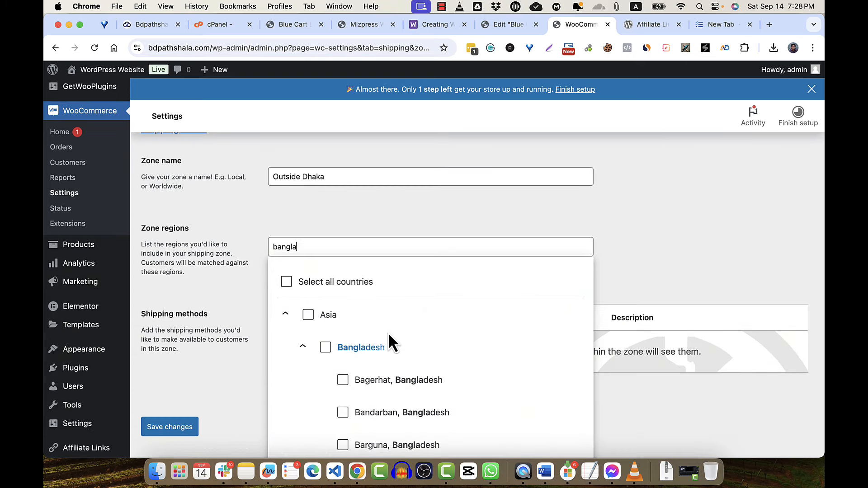
pyautogui.click(331, 352)
# - Confirm Bangladesh as the region and add a Flat rate method with tax status None
pyautogui.click(651, 260)
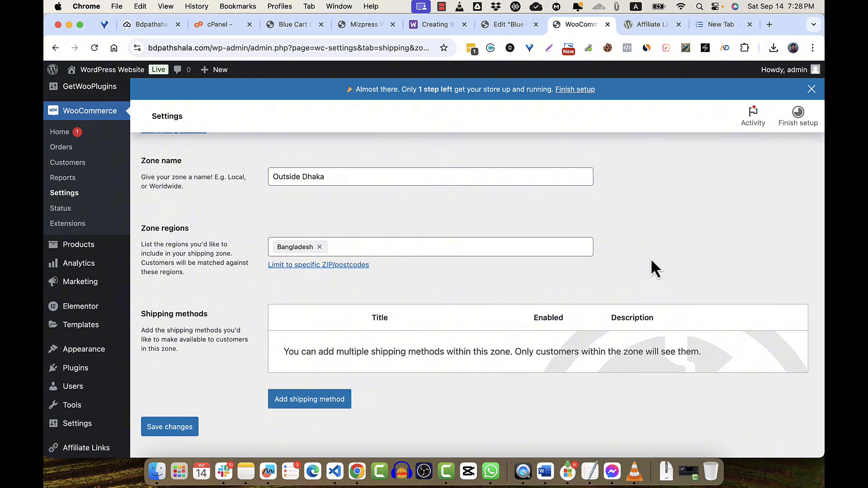
pyautogui.click(332, 399)
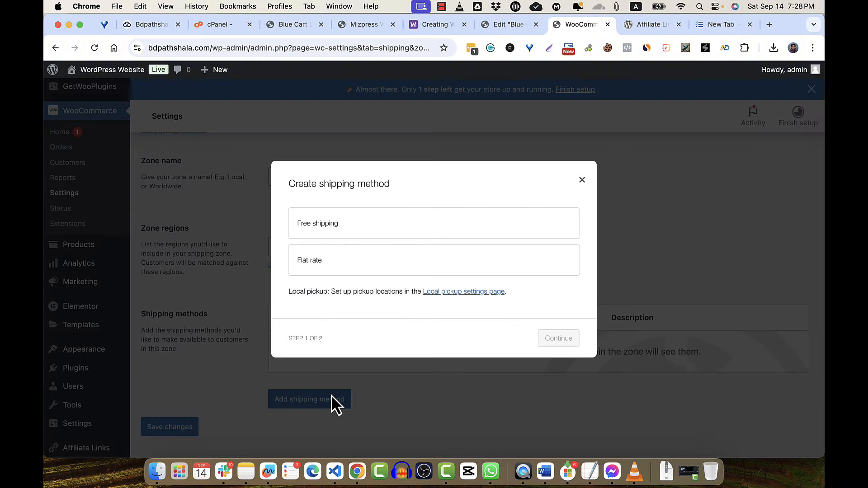
pyautogui.click(348, 267)
pyautogui.click(559, 348)
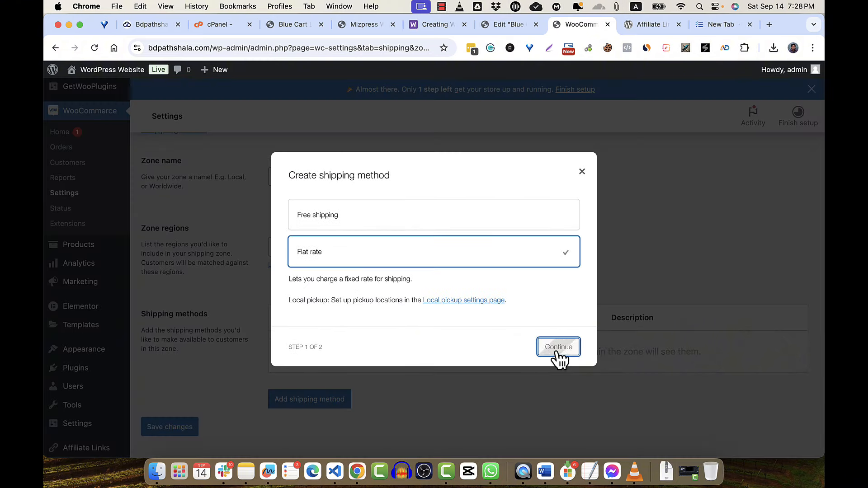
pyautogui.click(407, 264)
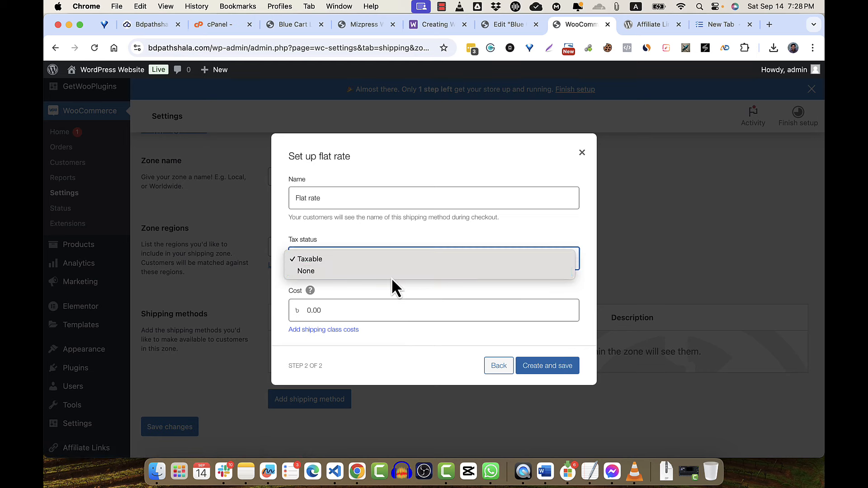
pyautogui.click(395, 273)
# - Name the flat rate Outside Dhaka with cost 150, save it, and switch to the testing tab
pyautogui.tripleClick(364, 197)
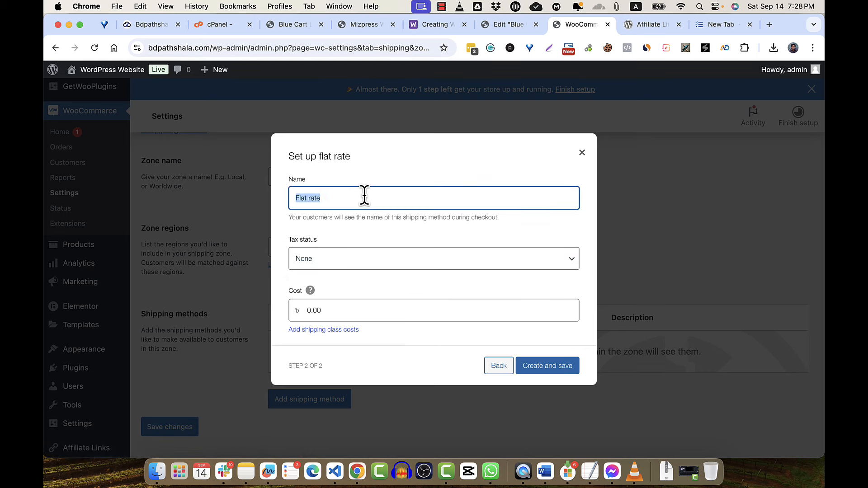
pyautogui.write('Out')
pyautogui.press('Down')
pyautogui.press('Return')
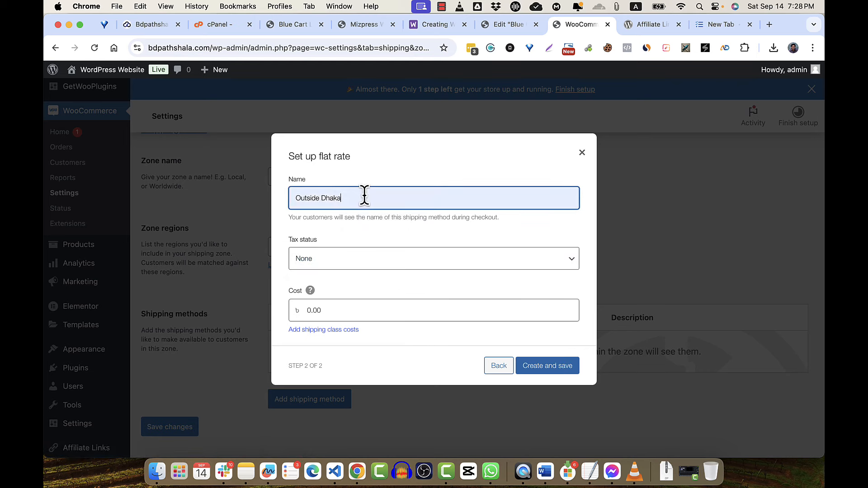
pyautogui.click(326, 309)
pyautogui.write('150')
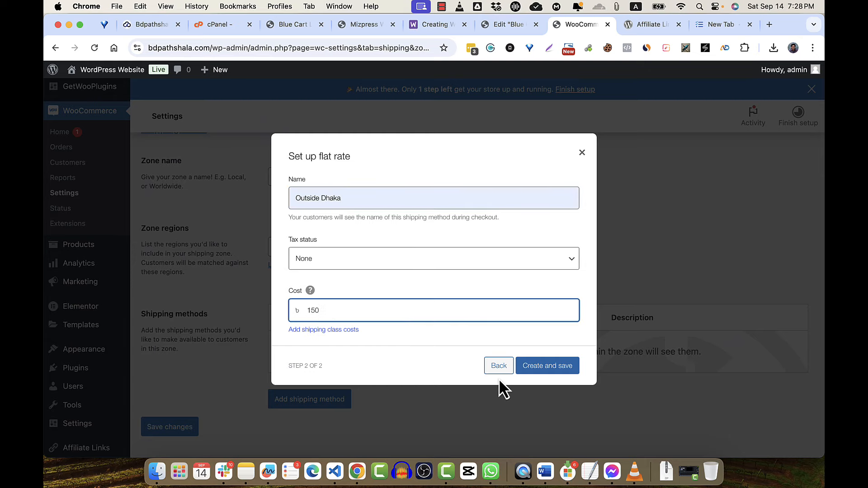
pyautogui.click(554, 372)
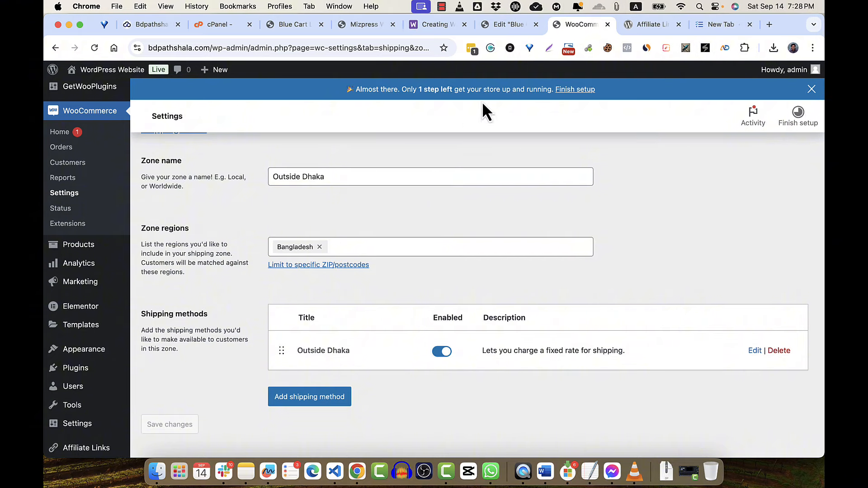
pyautogui.click(713, 25)
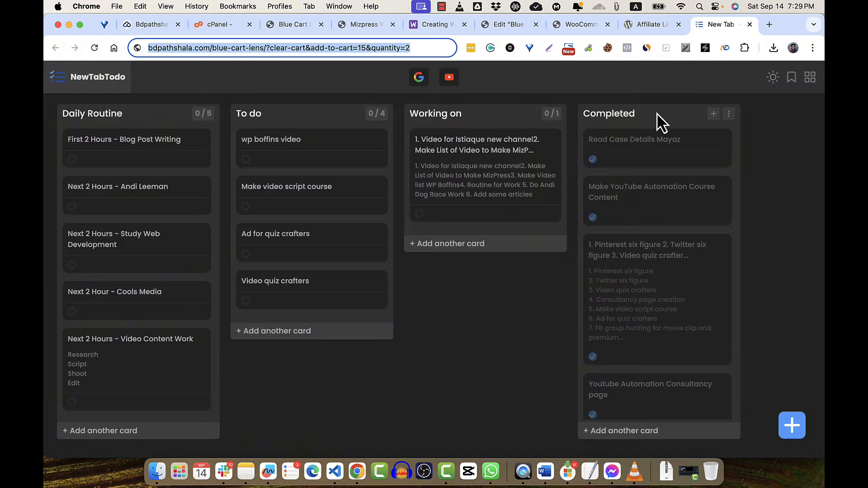
# - Load the Blue Cart Lens checkout, pick district Cox's Bazar, and keep Bangladesh as country
pyautogui.press('Return')
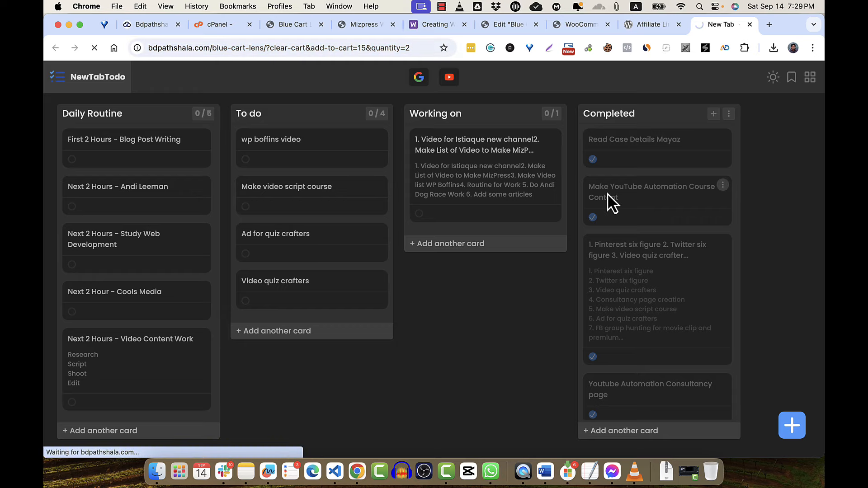
pyautogui.scroll(-8, 583, 251)
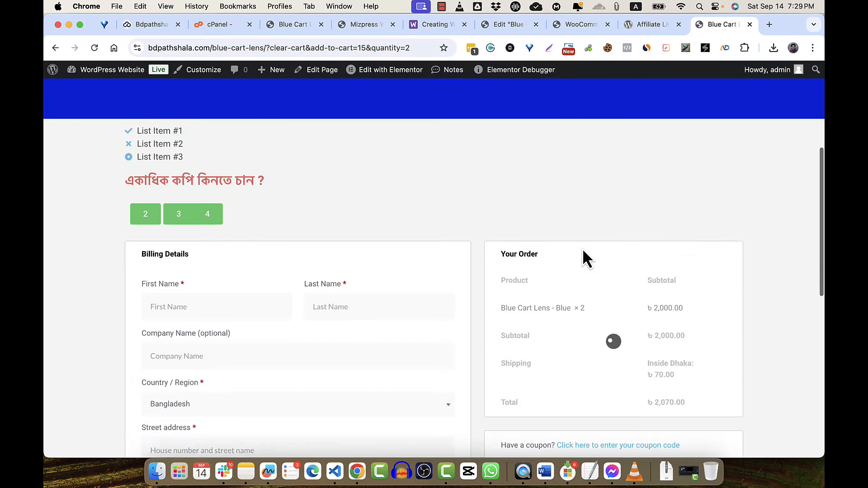
pyautogui.scroll(-2, 583, 251)
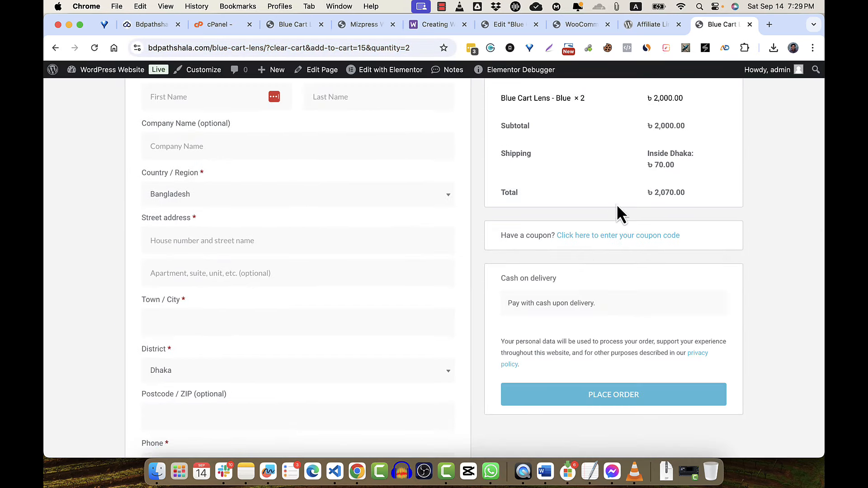
pyautogui.scroll(-2, 450, 260)
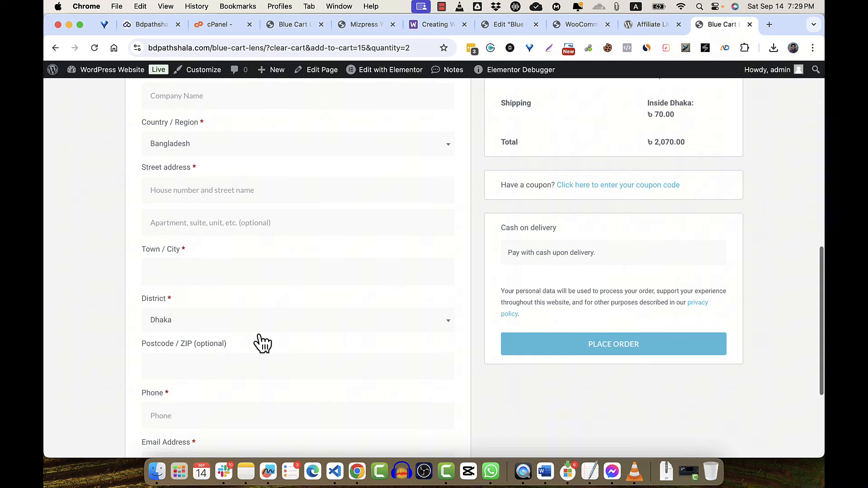
pyautogui.click(221, 325)
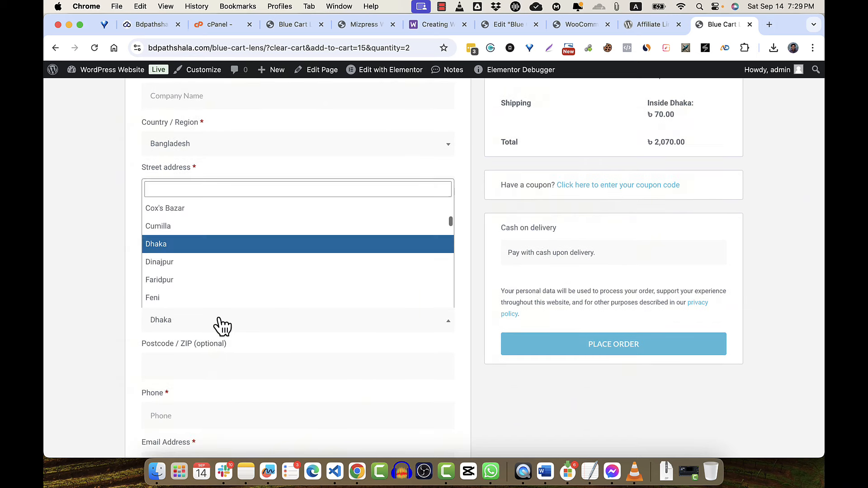
pyautogui.click(218, 209)
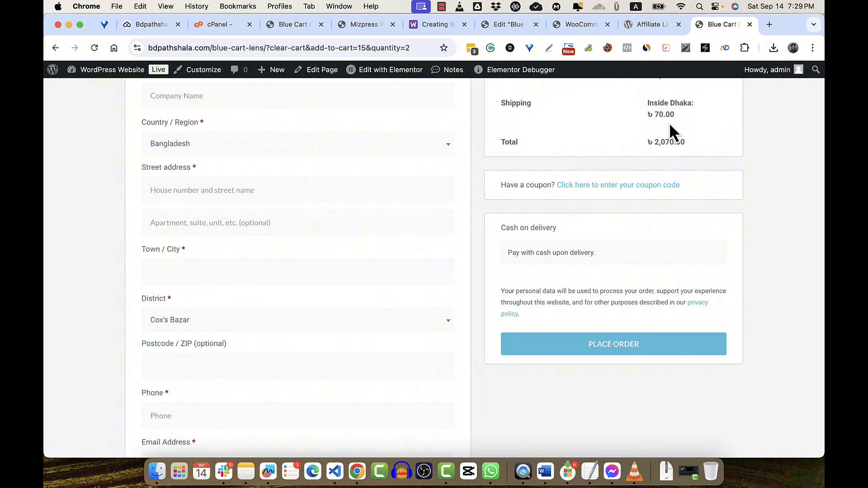
pyautogui.scroll(4, 413, 337)
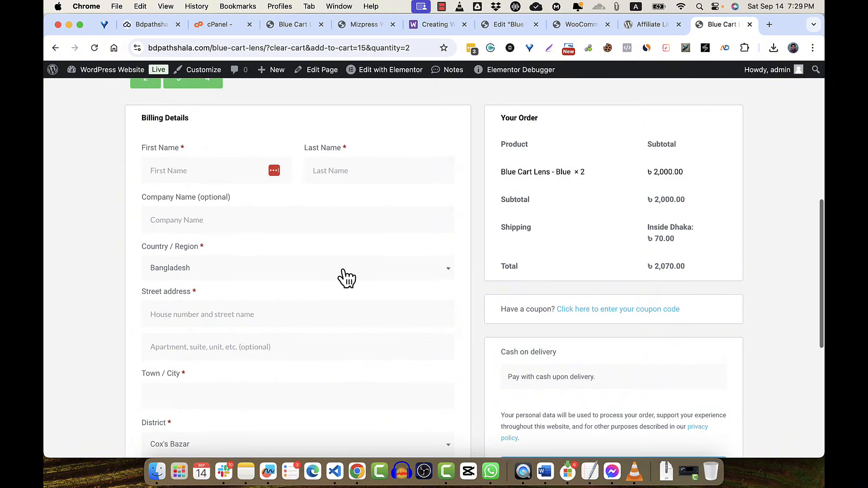
pyautogui.click(344, 271)
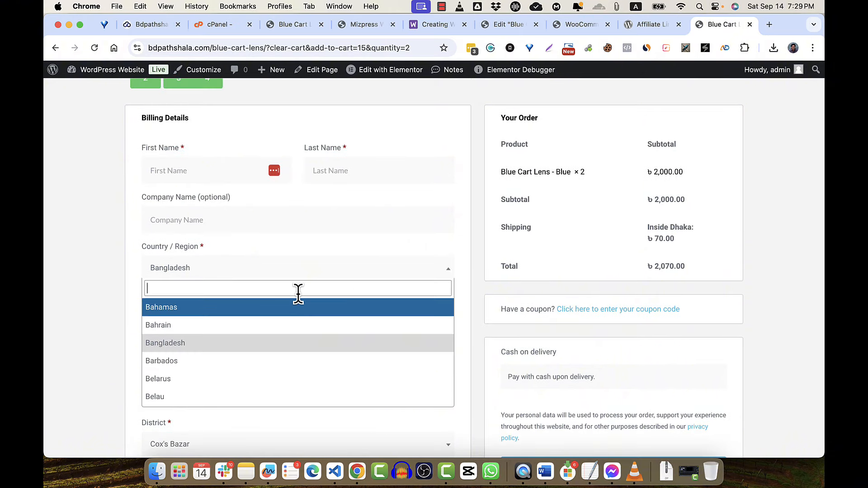
pyautogui.click(271, 346)
# - Change the billing district to Cumilla and dismiss the postcode suggestions
pyautogui.scroll(-3, 258, 304)
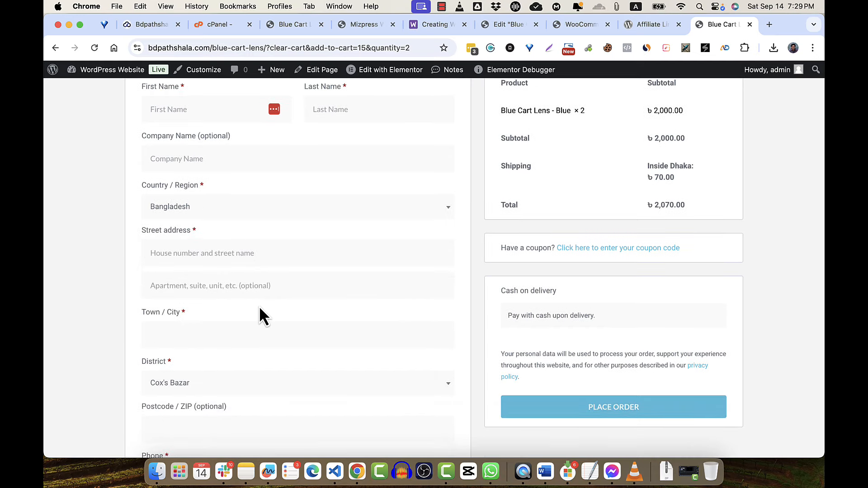
pyautogui.scroll(-1, 259, 306)
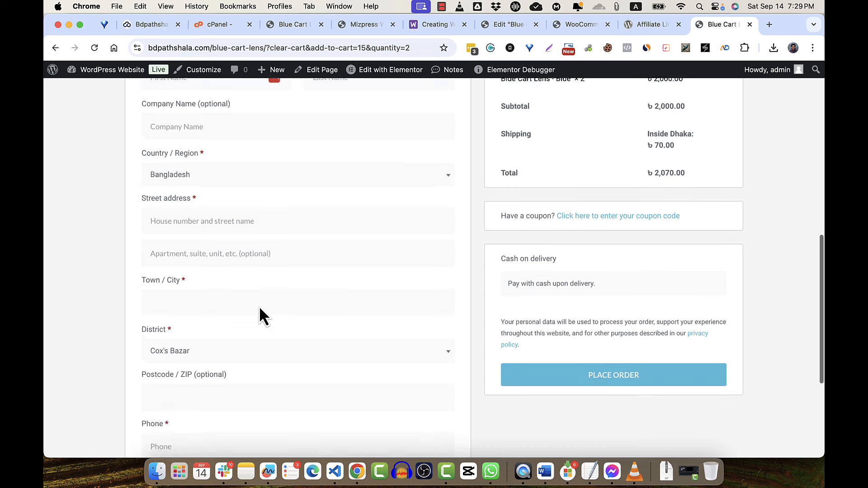
pyautogui.click(203, 352)
pyautogui.click(210, 277)
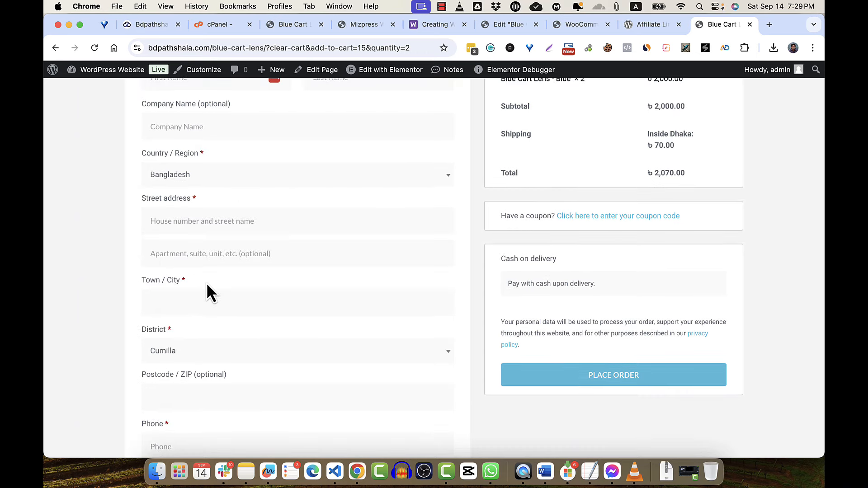
pyautogui.click(217, 401)
pyautogui.scroll(-6, 213, 401)
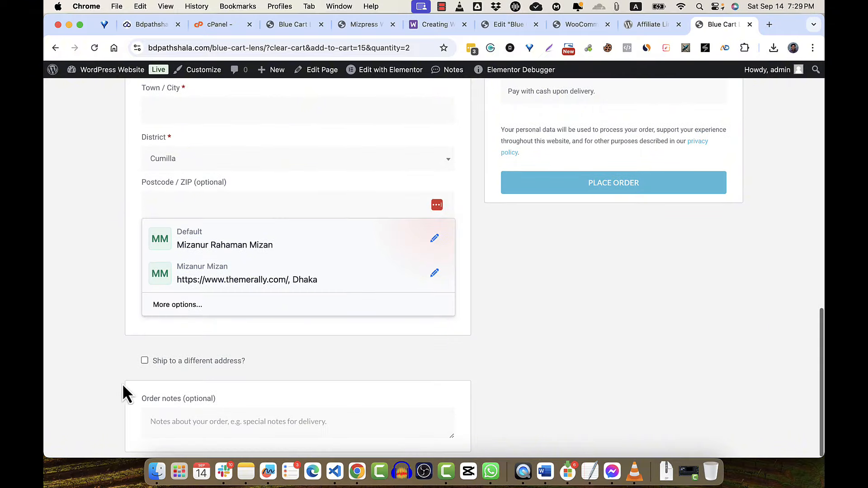
pyautogui.click(112, 326)
# - Autofill the phone and billing address from saved entries and check Outside Dhaka ৳150 shipping
pyautogui.click(190, 259)
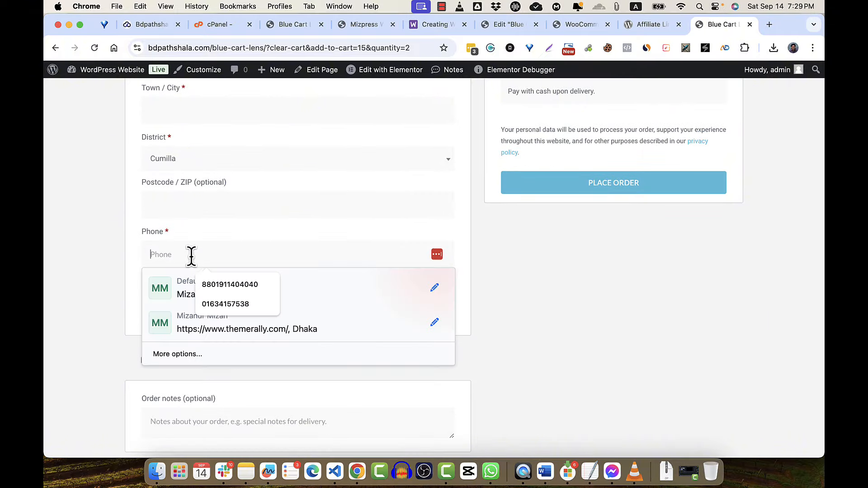
pyautogui.click(225, 282)
pyautogui.scroll(10, 297, 180)
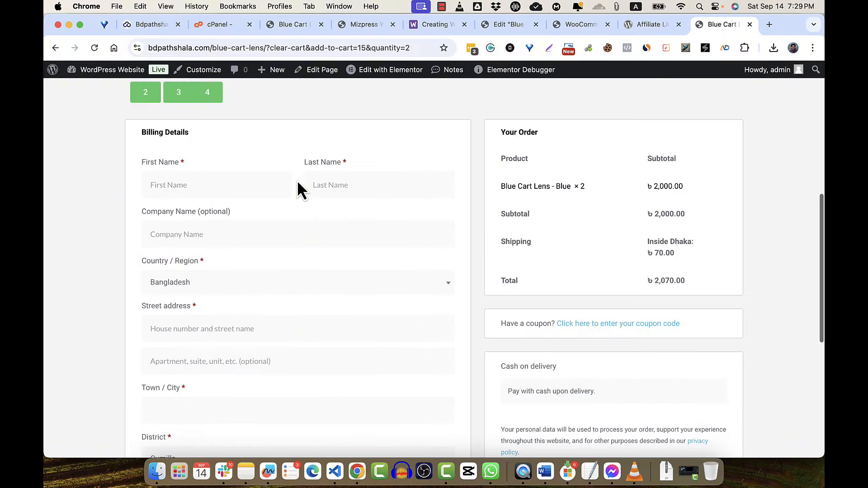
pyautogui.scroll(-3, 297, 180)
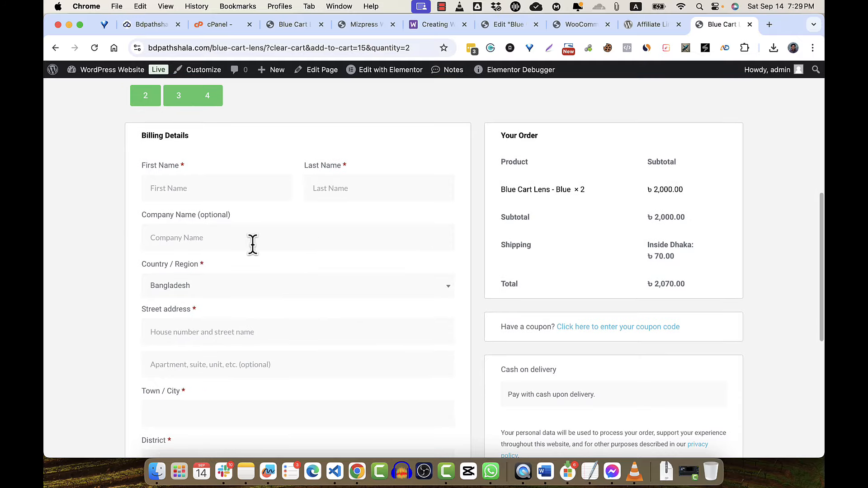
pyautogui.click(236, 186)
pyautogui.click(239, 221)
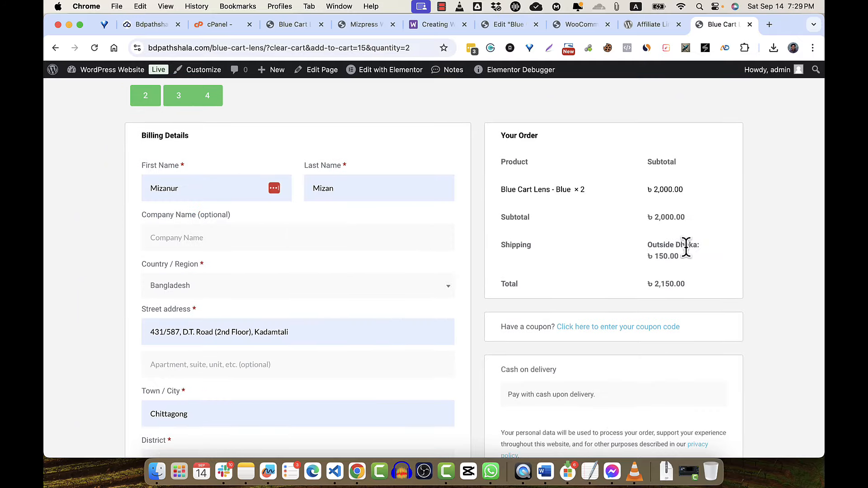
pyautogui.scroll(-7, 454, 262)
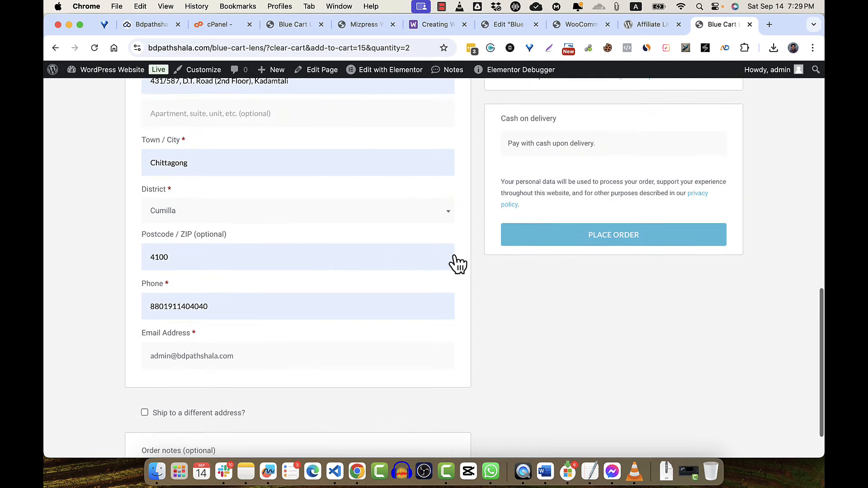
pyautogui.scroll(6, 454, 260)
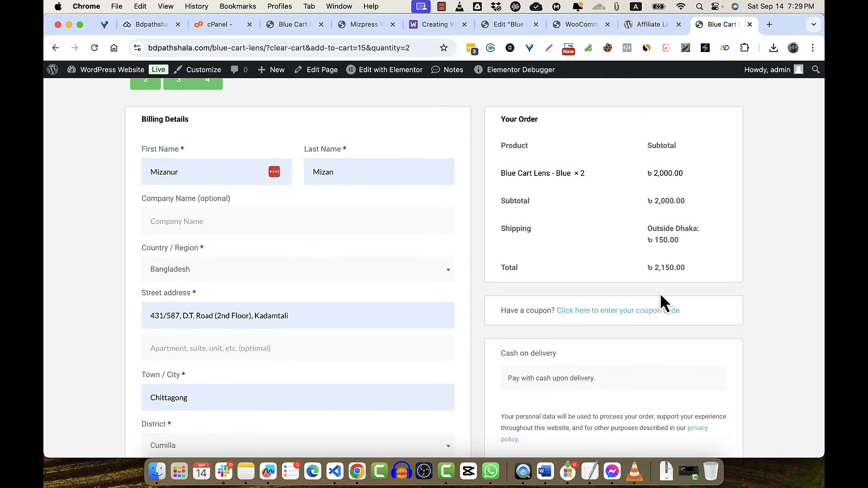